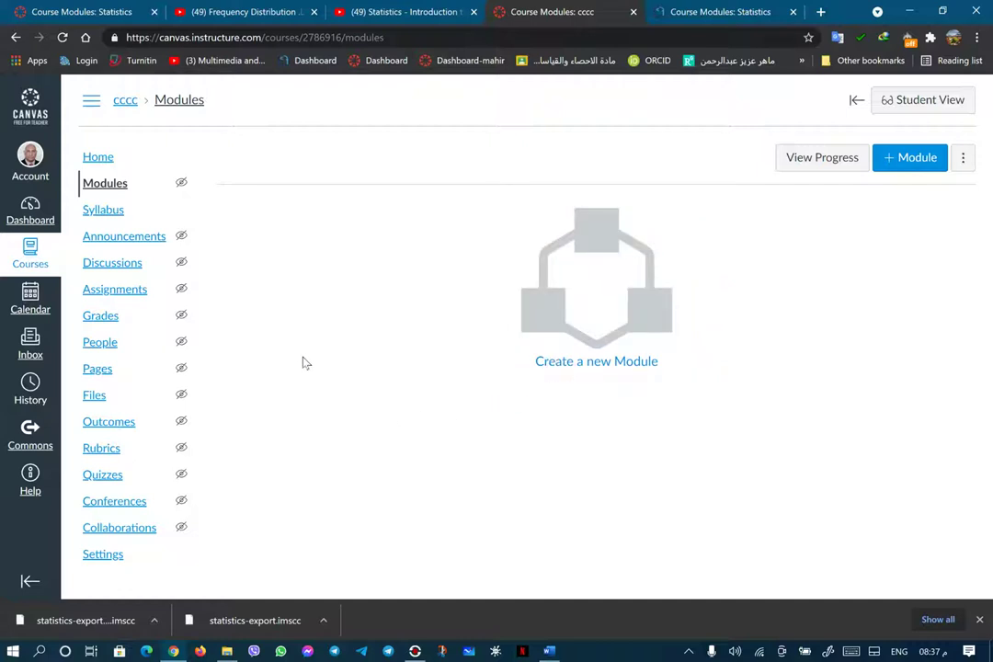
- Add an assignment group named Discussions to the course's assignments, copying the name from Statistics.docx in Word
{"action": "left_click", "coordinate": [136, 293]}
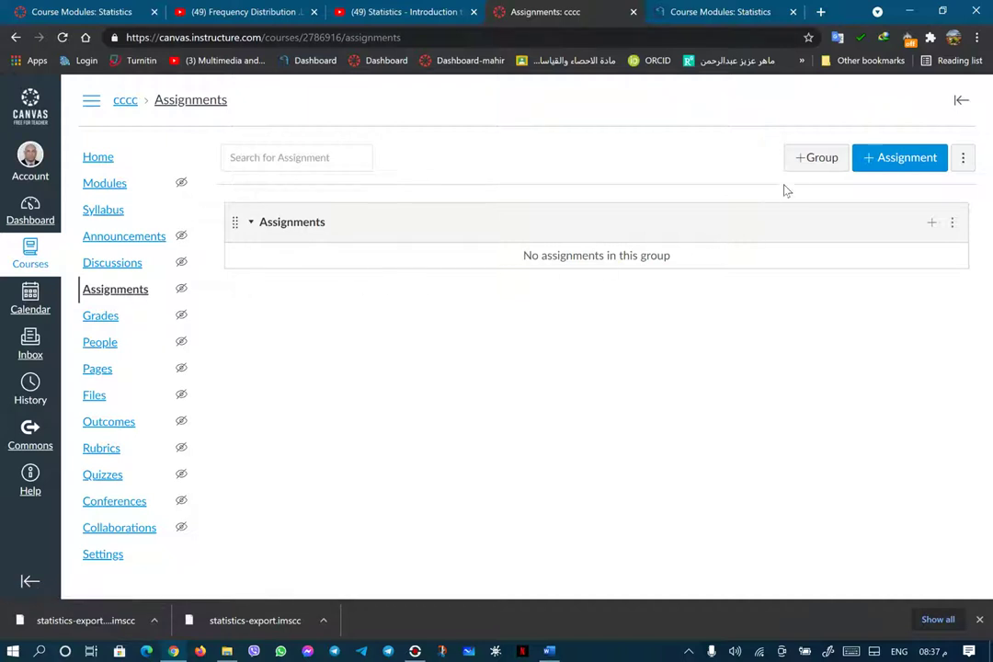
{"action": "left_click", "coordinate": [813, 160]}
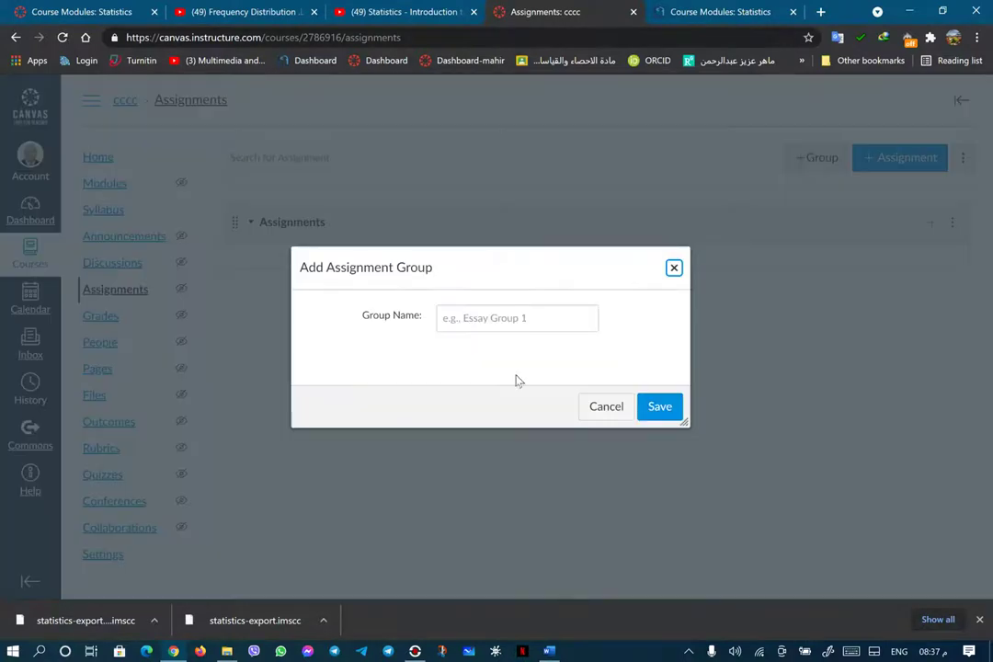
{"action": "mouse_move", "coordinate": [550, 656]}
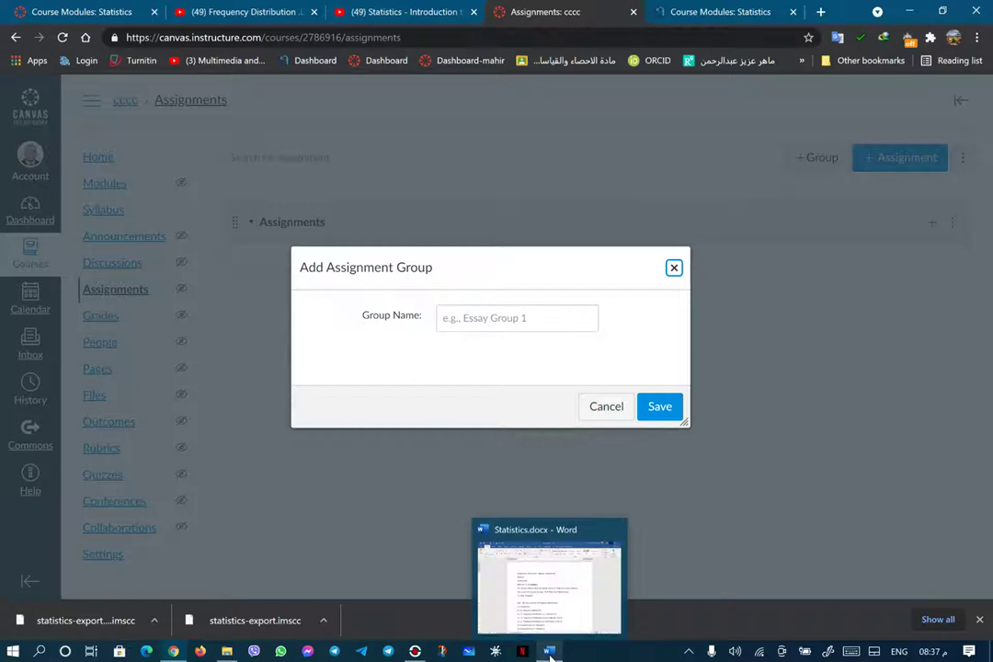
{"action": "left_click", "coordinate": [550, 655]}
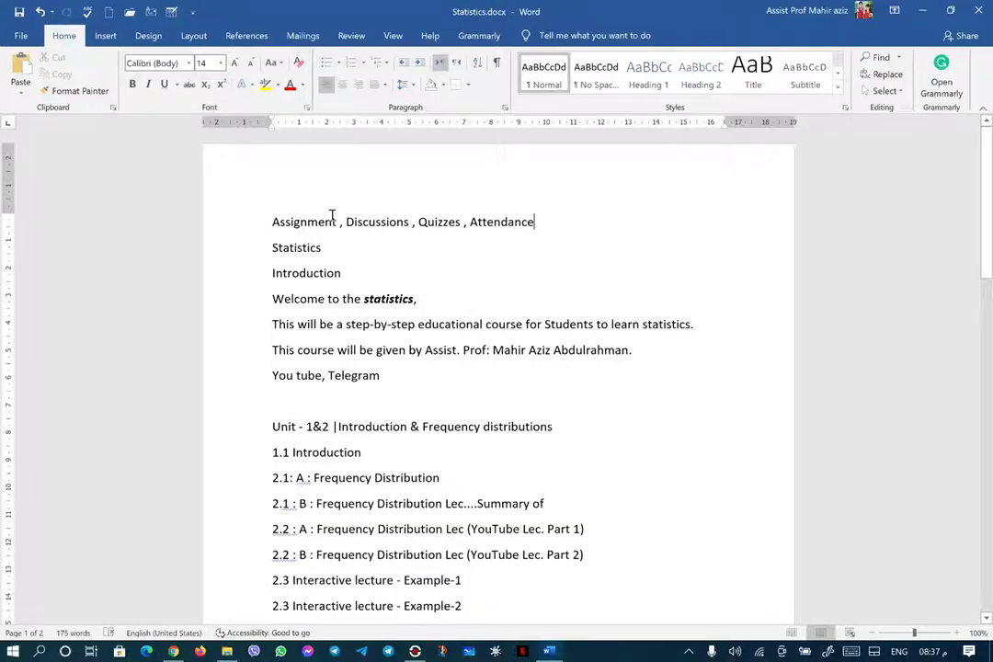
{"action": "left_click_drag", "start_coordinate": [346, 221], "coordinate": [409, 225]}
{"action": "right_click", "coordinate": [395, 230]}
{"action": "left_click", "coordinate": [423, 248]}
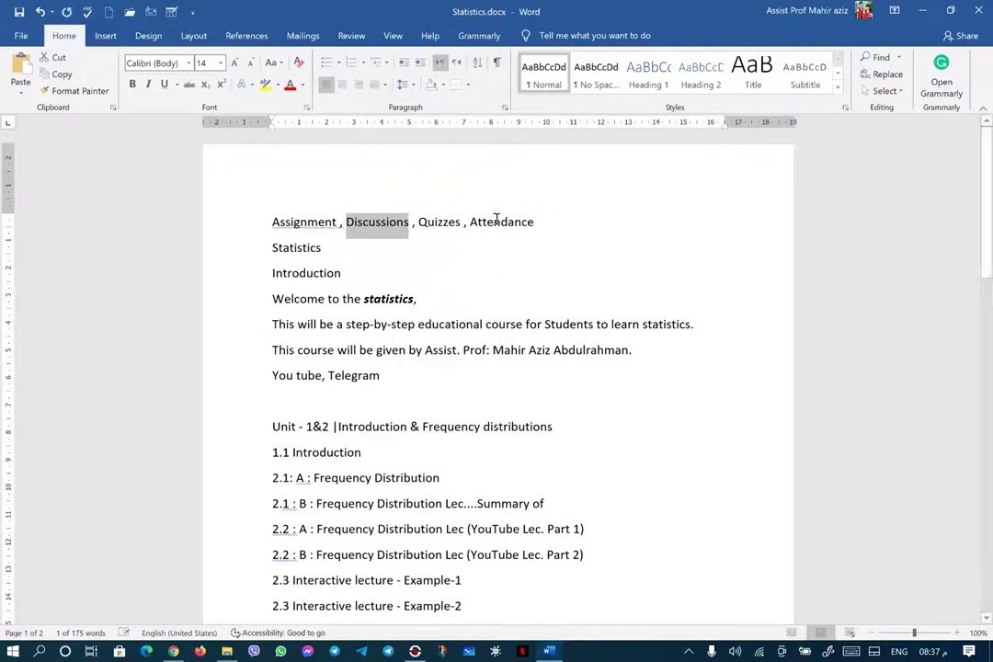
{"action": "left_click", "coordinate": [921, 11]}
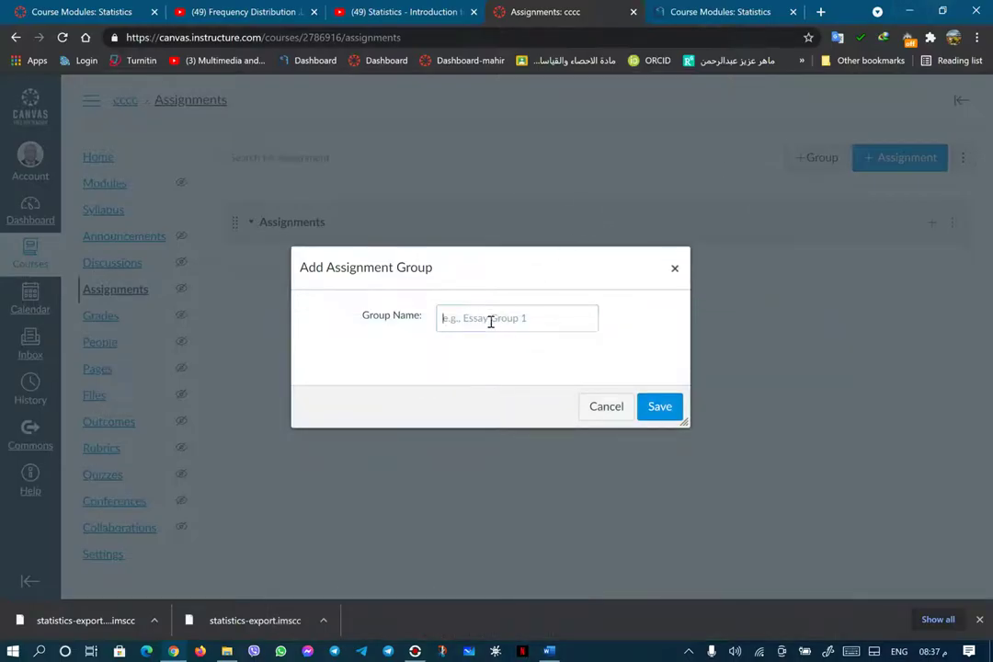
{"action": "right_click", "coordinate": [494, 322]}
{"action": "left_click", "coordinate": [527, 432]}
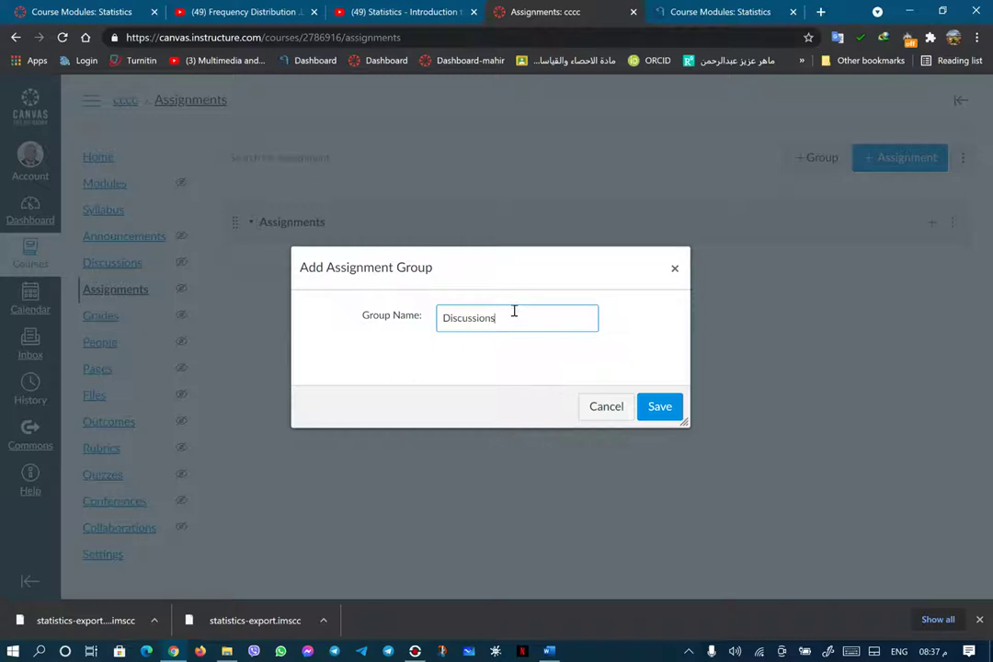
{"action": "left_click", "coordinate": [660, 407]}
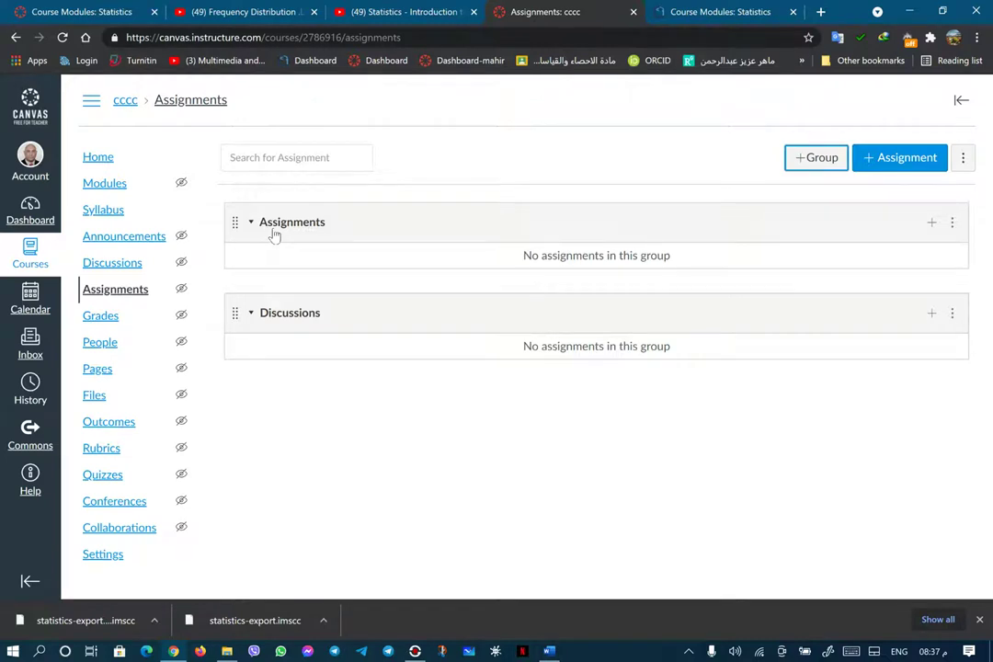
- Add another assignment group named Quizzes, copying the name from the Word document Statistics.docx
{"action": "left_click", "coordinate": [817, 163]}
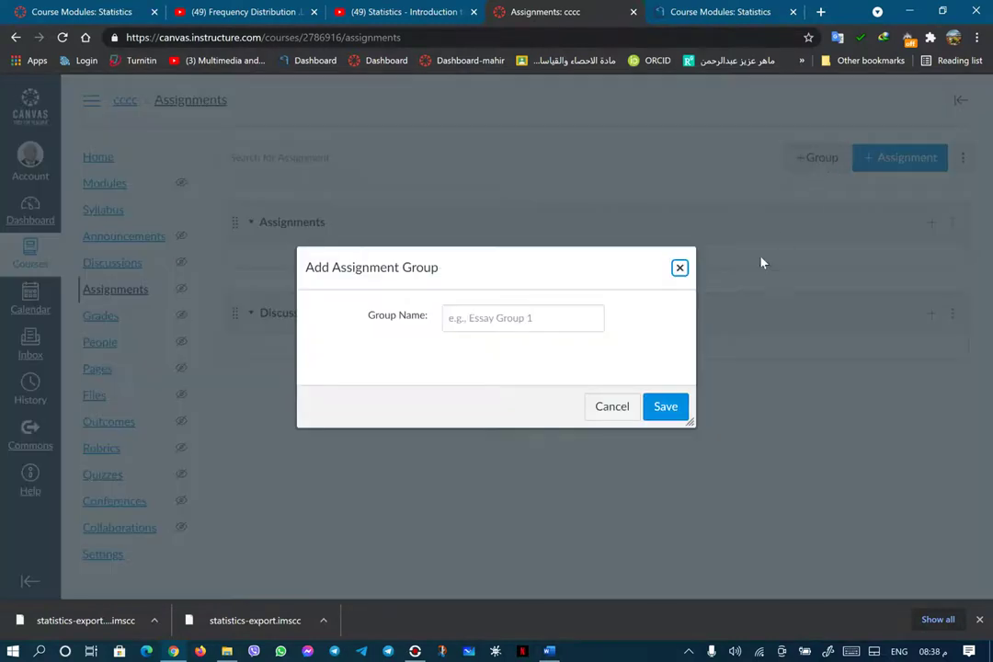
{"action": "left_click", "coordinate": [549, 651]}
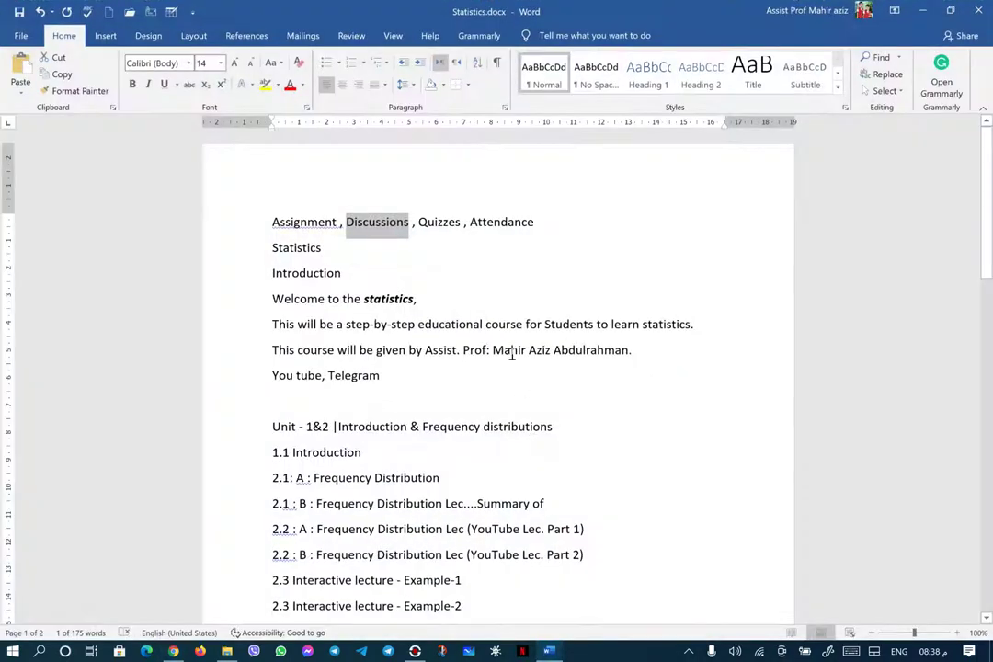
{"action": "left_click_drag", "start_coordinate": [418, 222], "coordinate": [460, 224]}
{"action": "right_click", "coordinate": [447, 226]}
{"action": "left_click", "coordinate": [467, 251]}
{"action": "key", "text": "alt+Tab"}
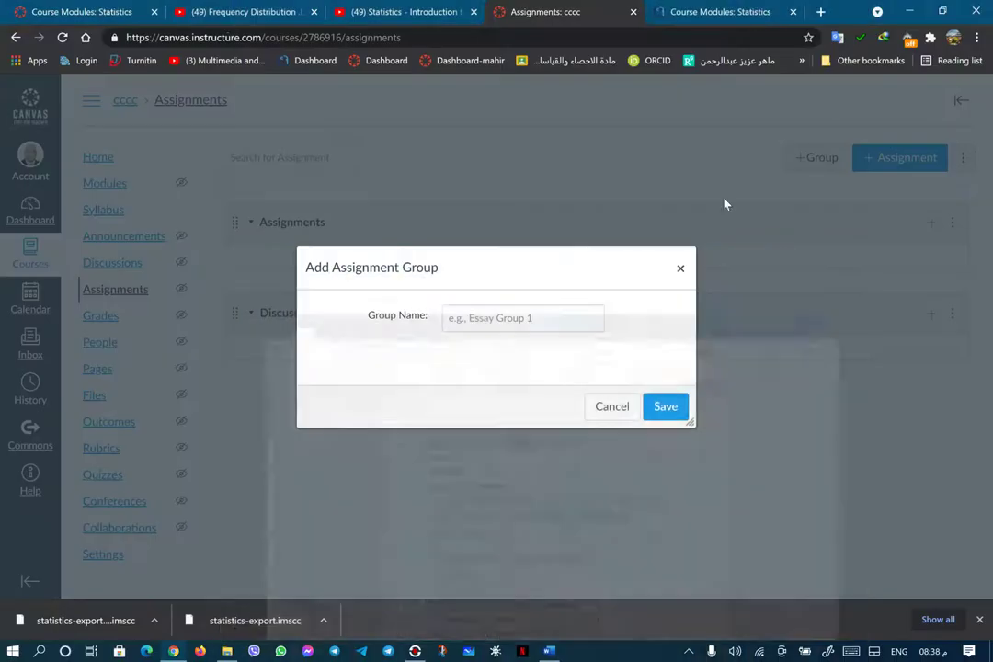
{"action": "right_click", "coordinate": [493, 318]}
{"action": "left_click", "coordinate": [543, 426]}
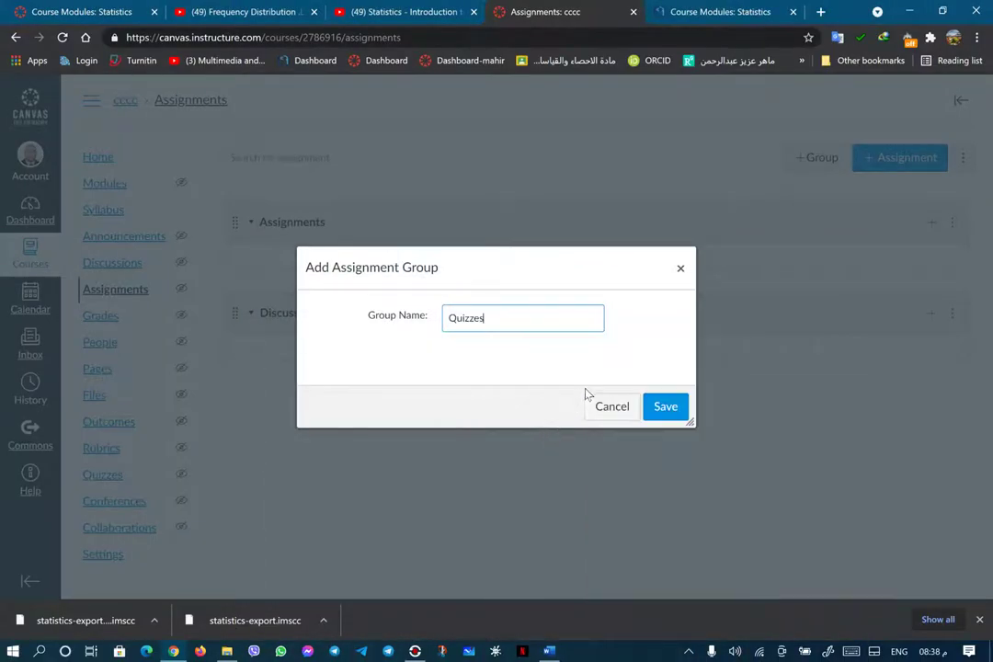
{"action": "left_click", "coordinate": [664, 407]}
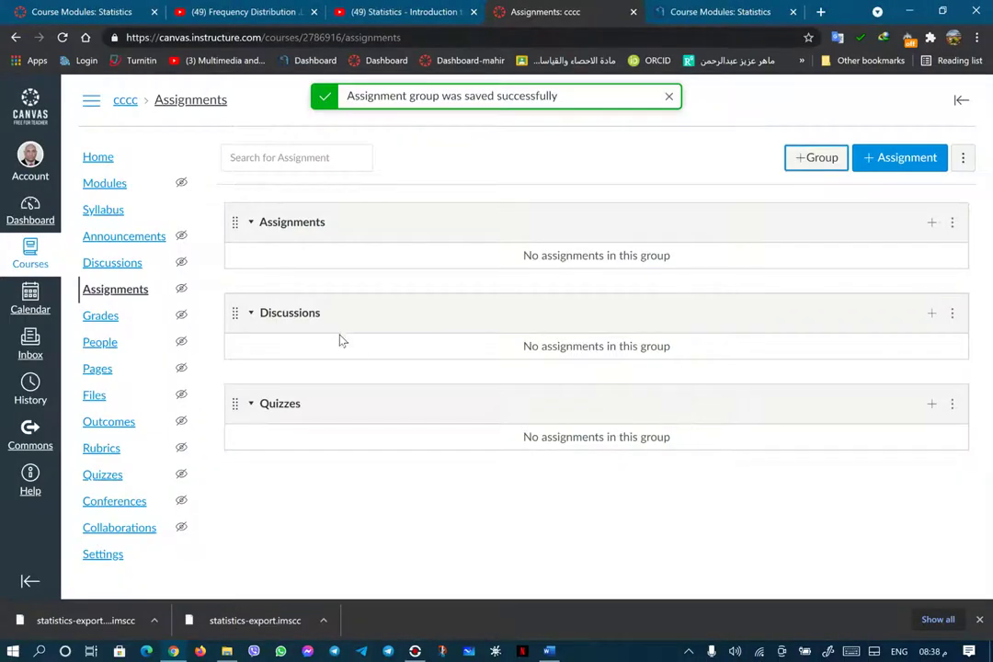
- Add an assignment group named Attendance, using the name copied from Statistics.docx in Word
{"action": "left_click", "coordinate": [817, 160]}
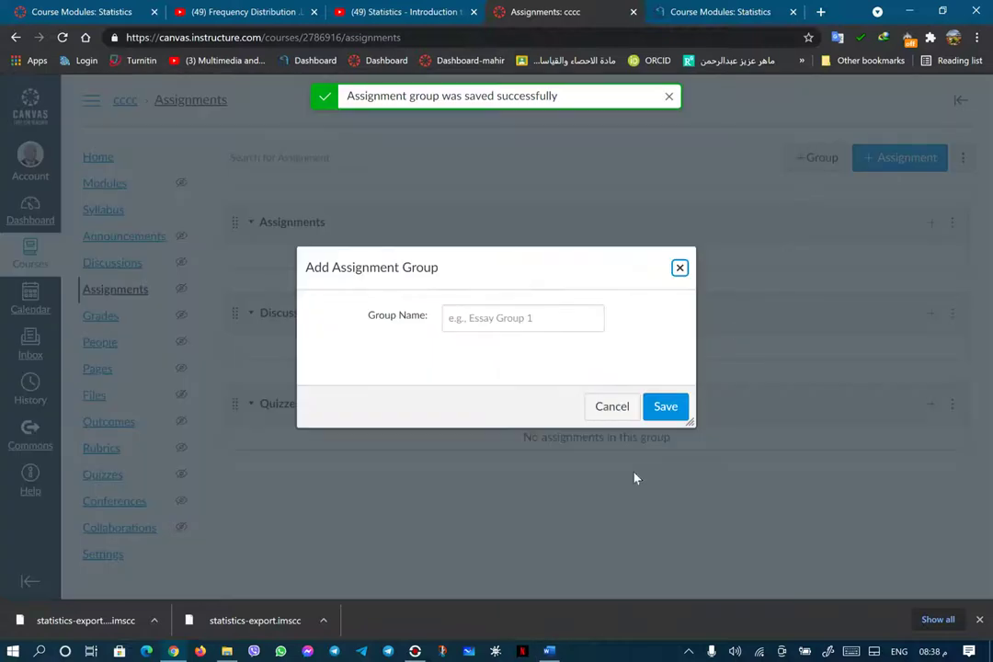
{"action": "left_click", "coordinate": [548, 651]}
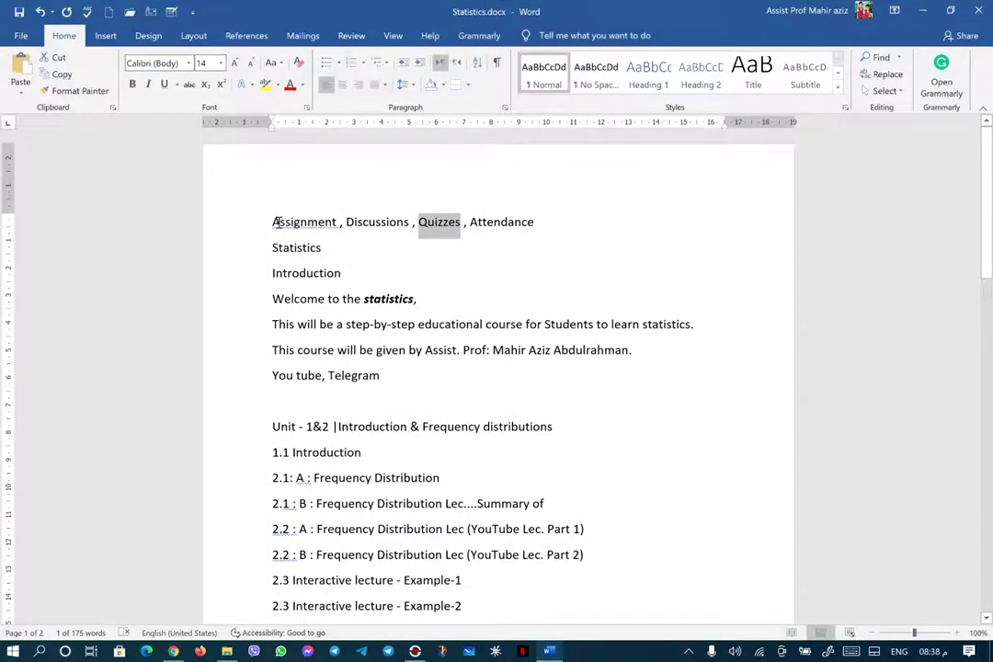
{"action": "left_click_drag", "start_coordinate": [467, 223], "coordinate": [540, 233]}
{"action": "right_click", "coordinate": [521, 227]}
{"action": "left_click", "coordinate": [538, 248]}
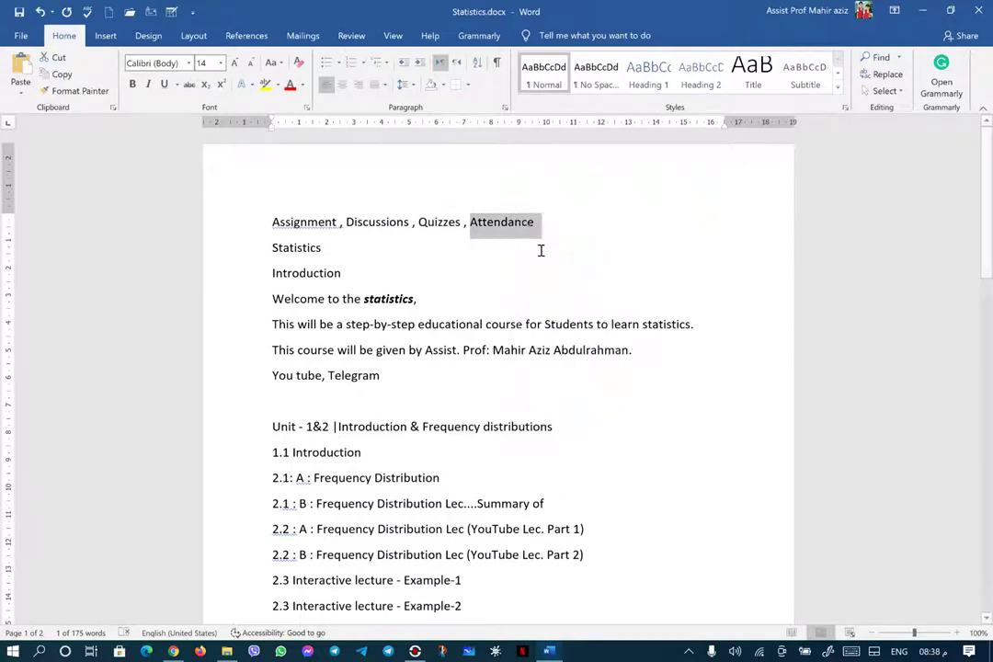
{"action": "key", "text": "alt+Tab"}
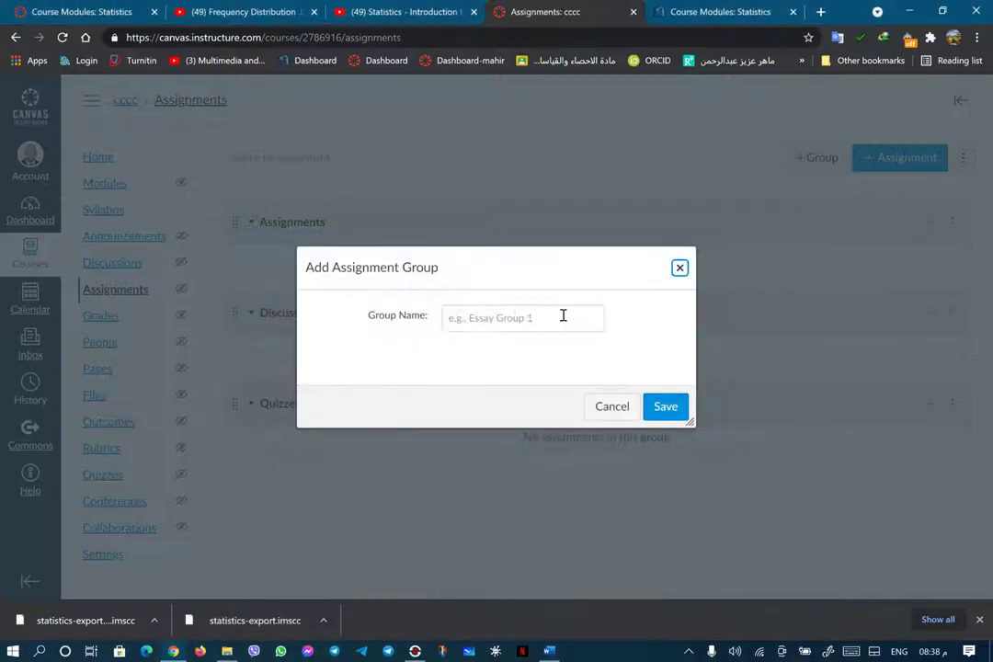
{"action": "right_click", "coordinate": [560, 319]}
{"action": "left_click", "coordinate": [612, 426]}
{"action": "left_click", "coordinate": [660, 407]}
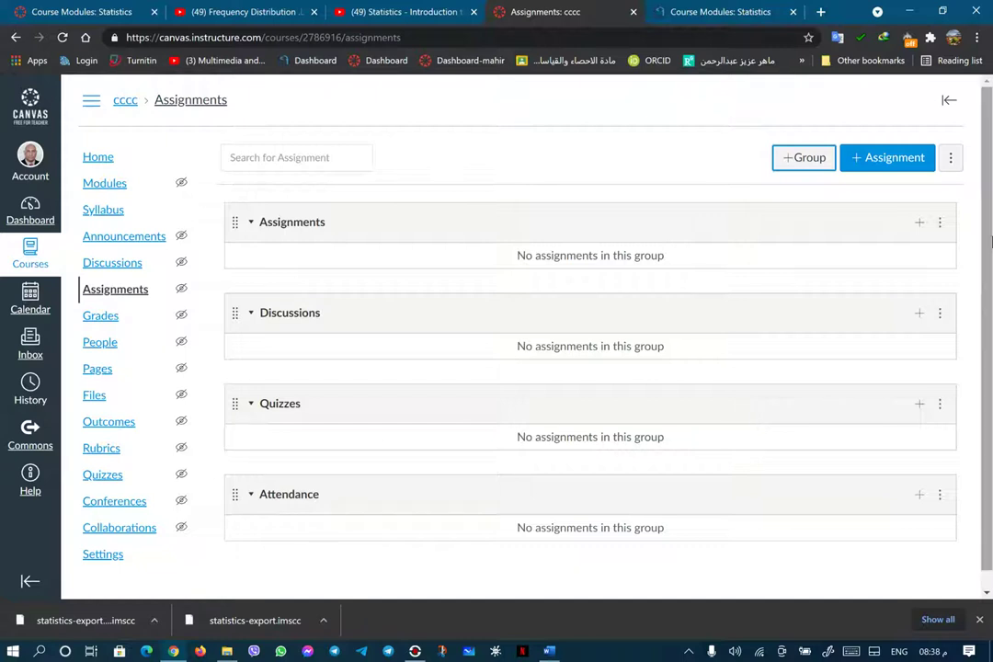
- Enable weighting of the final grade based on assignment groups in the Assignment Groups Weight settings
{"action": "left_click", "coordinate": [952, 160]}
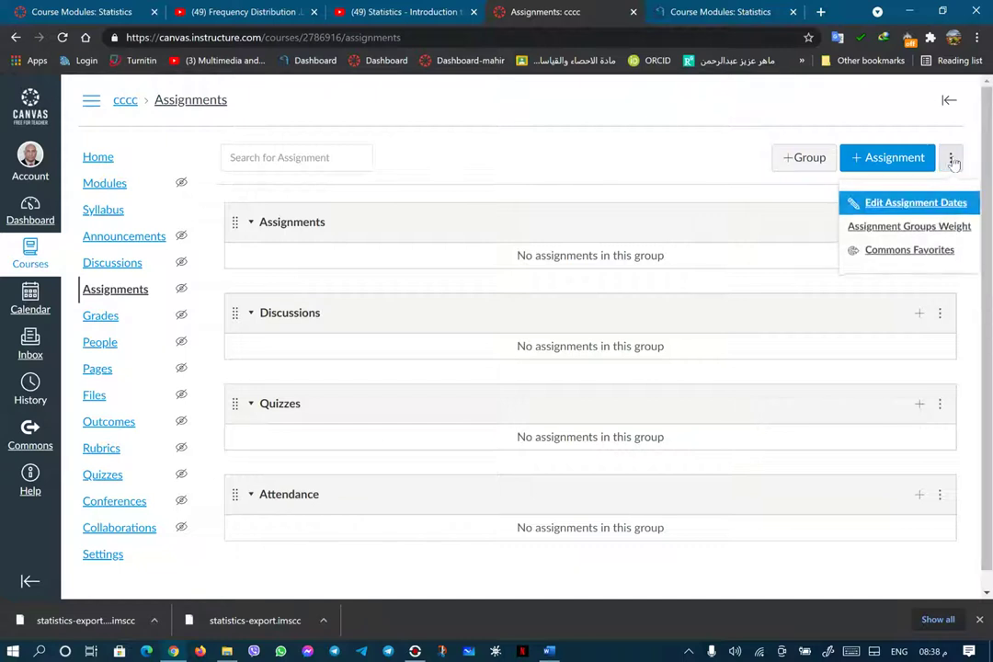
{"action": "left_click", "coordinate": [924, 229]}
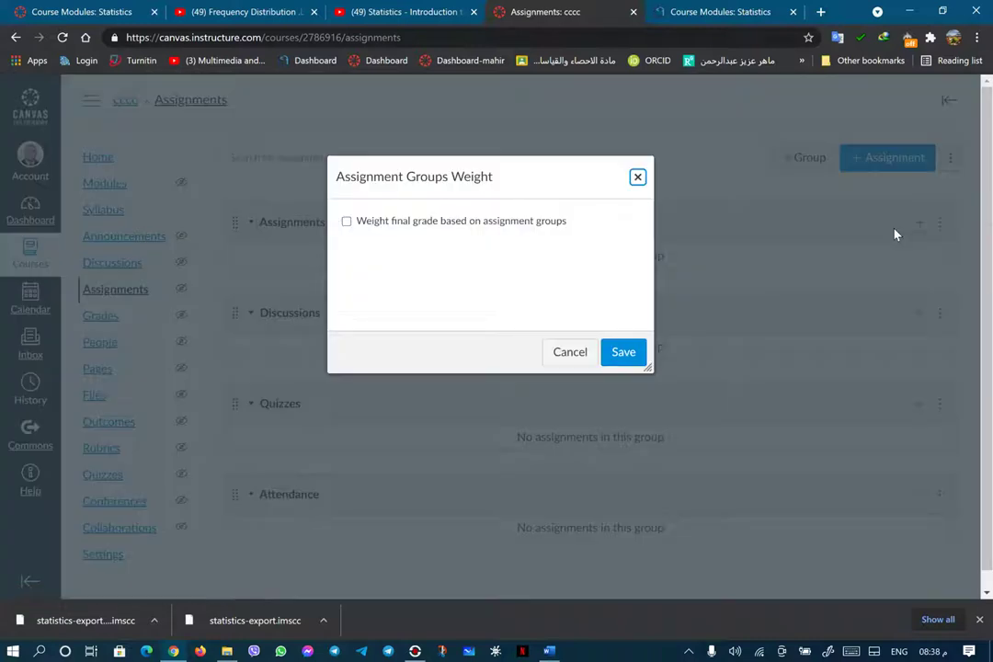
{"action": "left_click", "coordinate": [346, 223]}
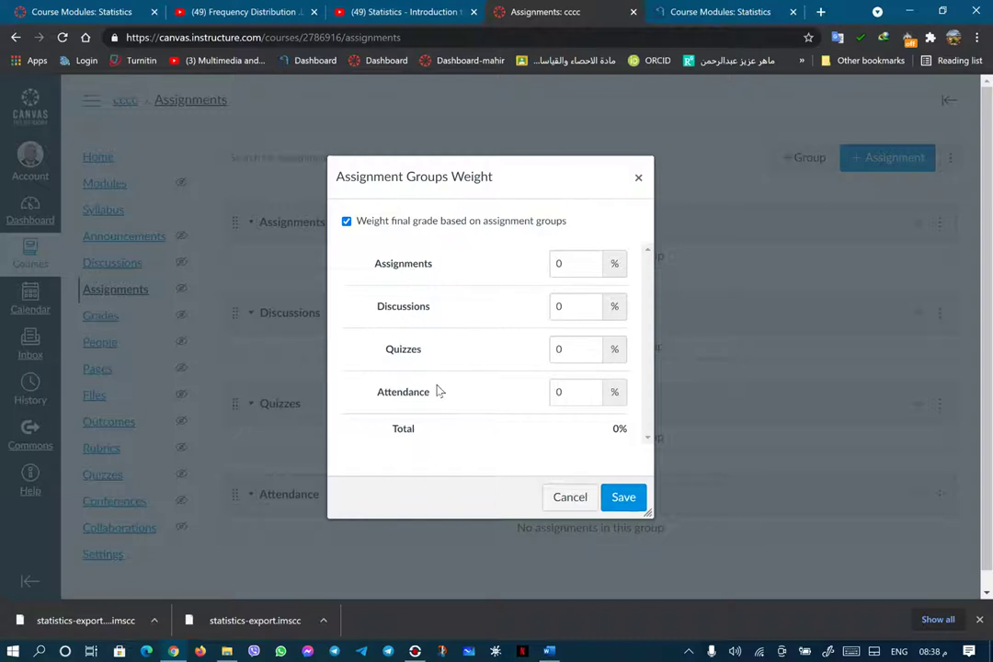
- Set the group weights to 10% for Attendance, 40% for Quizzes, 10% for Discussions and 40% for Assignments
{"action": "double_click", "coordinate": [563, 392]}
{"action": "type", "text": "10"}
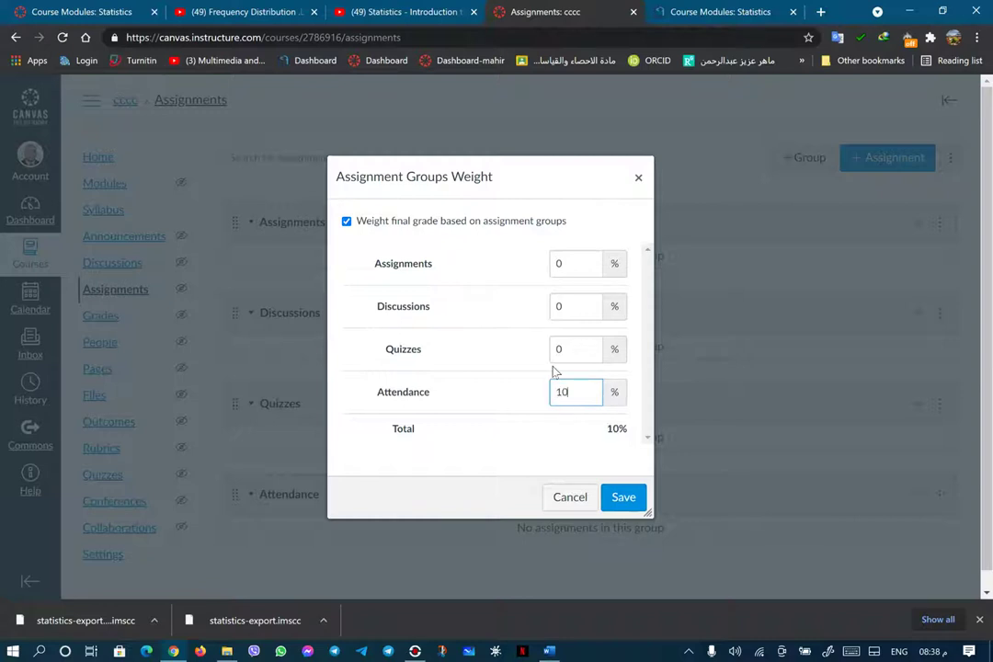
{"action": "double_click", "coordinate": [562, 349]}
{"action": "type", "text": "40"}
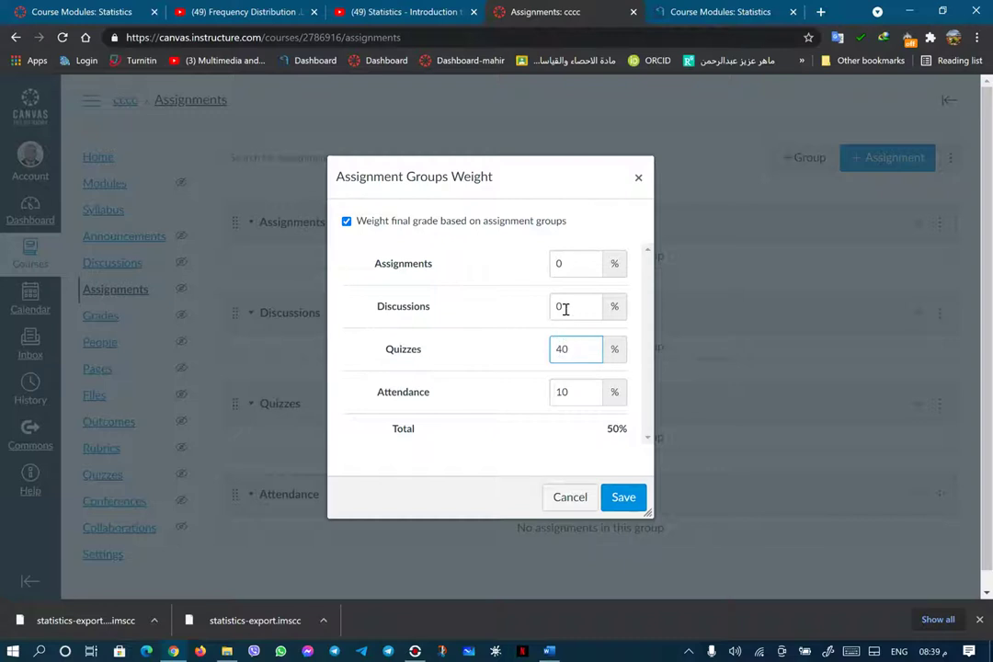
{"action": "double_click", "coordinate": [565, 309]}
{"action": "type", "text": "1"}
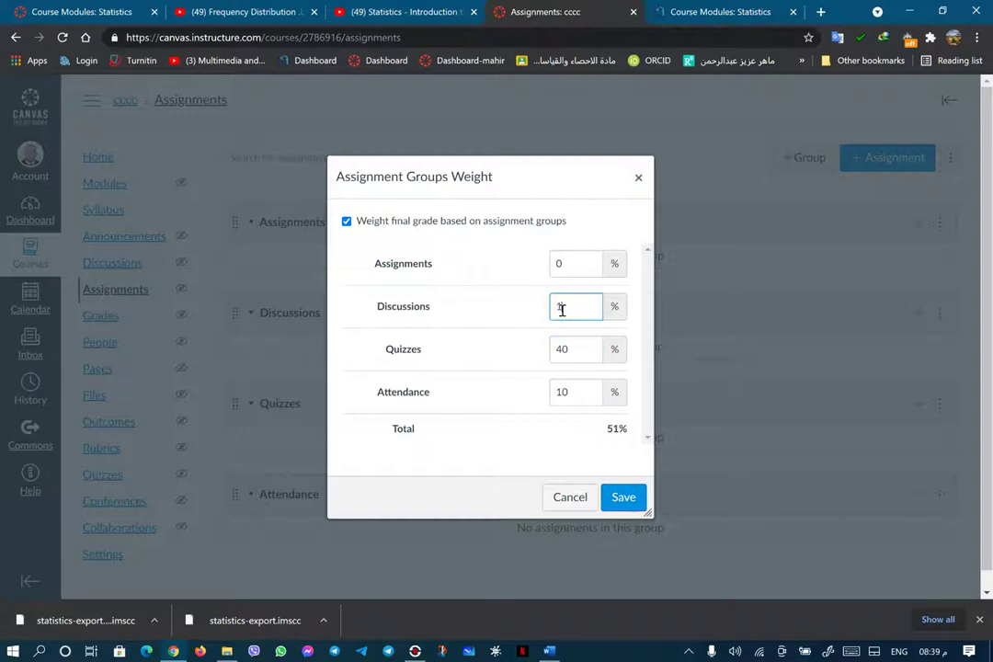
{"action": "type", "text": "0"}
{"action": "double_click", "coordinate": [566, 262]}
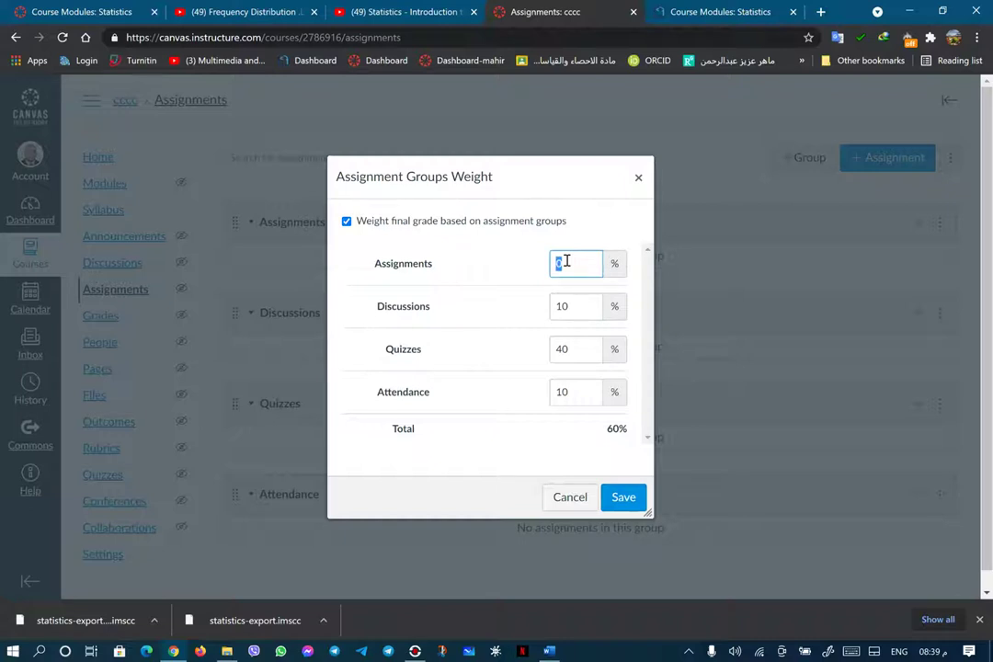
{"action": "type", "text": "40"}
- Set the weights to Quizzes 50%, Assignments 20%, Discussions 15% and Attendance 15%, and save them
{"action": "left_click", "coordinate": [568, 348]}
{"action": "left_click_drag", "start_coordinate": [567, 349], "coordinate": [555, 349]}
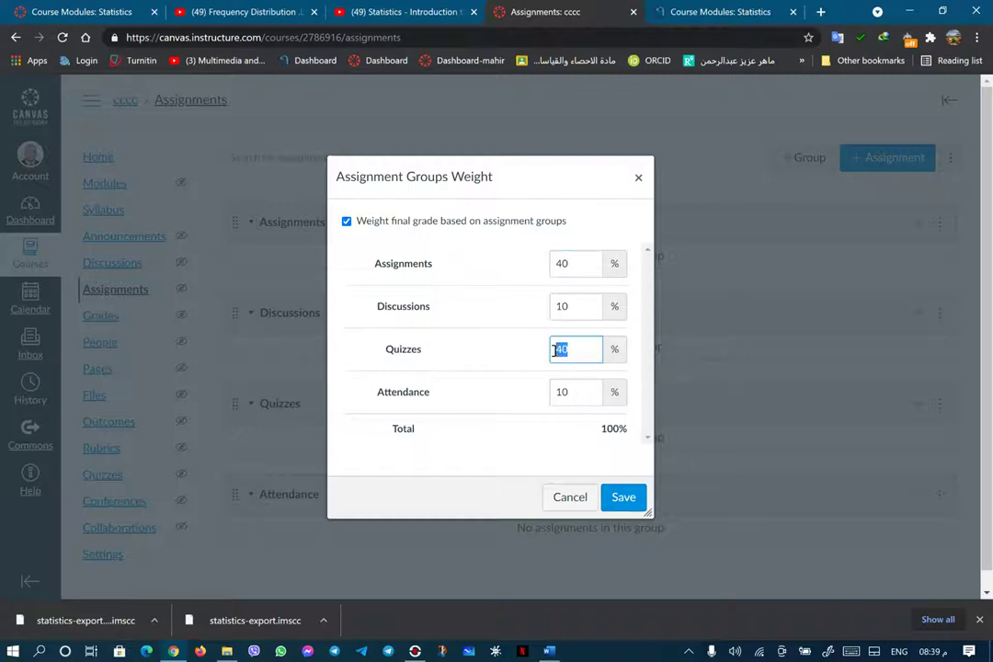
{"action": "type", "text": "50"}
{"action": "left_click_drag", "start_coordinate": [572, 264], "coordinate": [557, 263]}
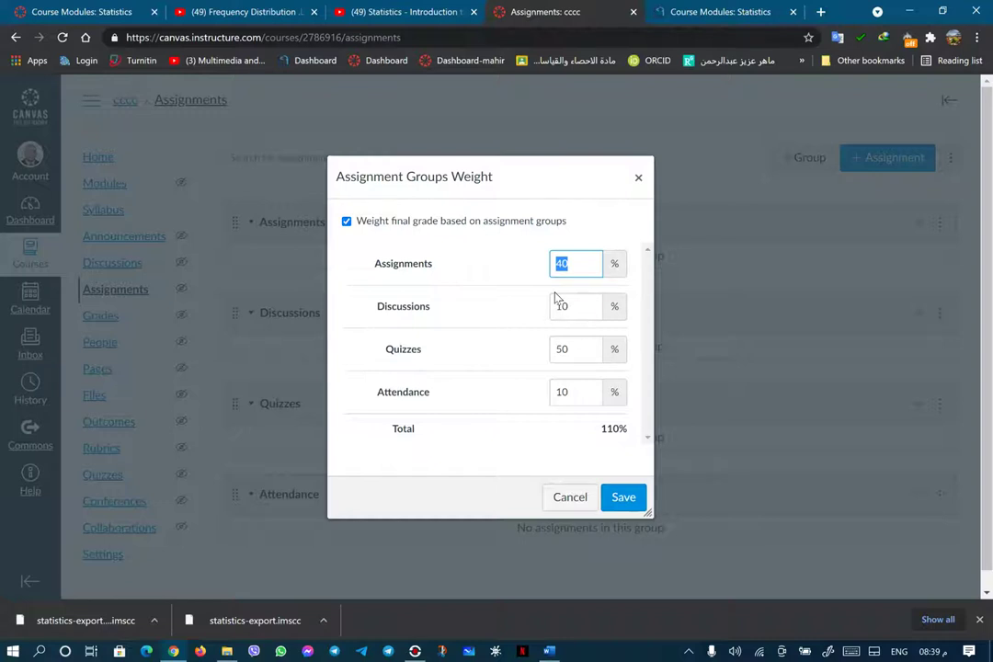
{"action": "type", "text": "20"}
{"action": "left_click_drag", "start_coordinate": [571, 310], "coordinate": [562, 307]}
{"action": "type", "text": "5"}
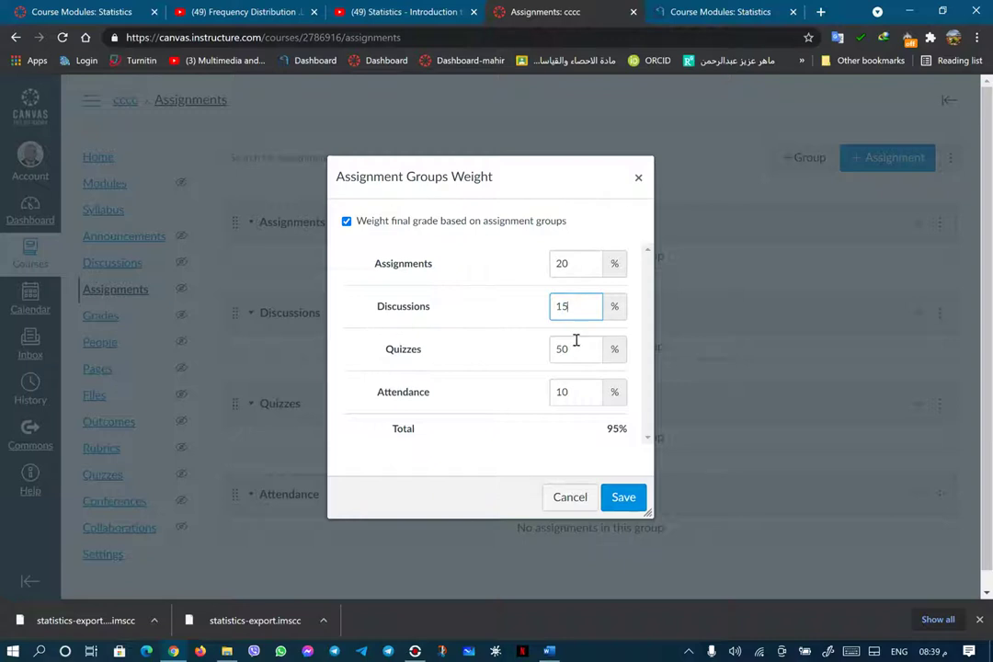
{"action": "left_click", "coordinate": [564, 393]}
{"action": "left_click_drag", "start_coordinate": [564, 393], "coordinate": [570, 393]}
{"action": "type", "text": "5"}
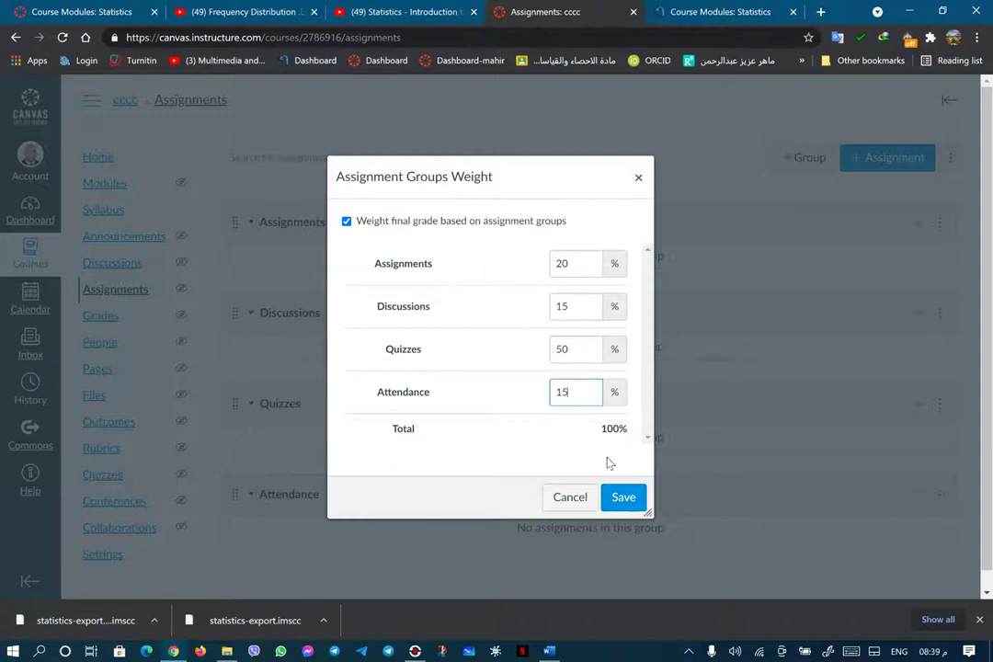
{"action": "left_click", "coordinate": [622, 503]}
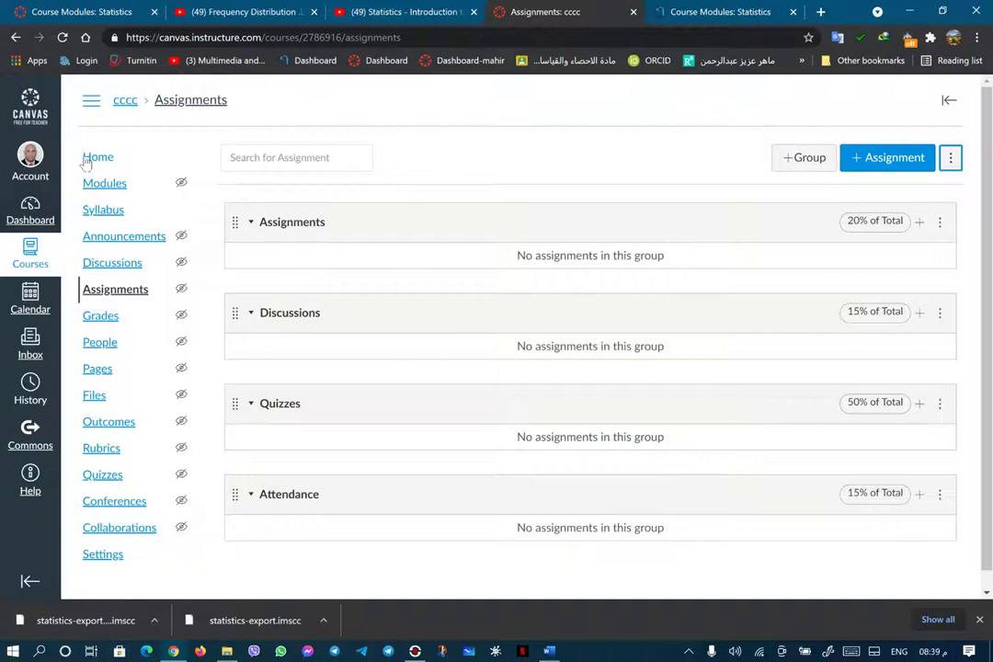
- Open the course's Modules page and review the Unit 1&2 outline in Statistics.docx in Word, from its title through the quiz line
{"action": "left_click", "coordinate": [101, 183]}
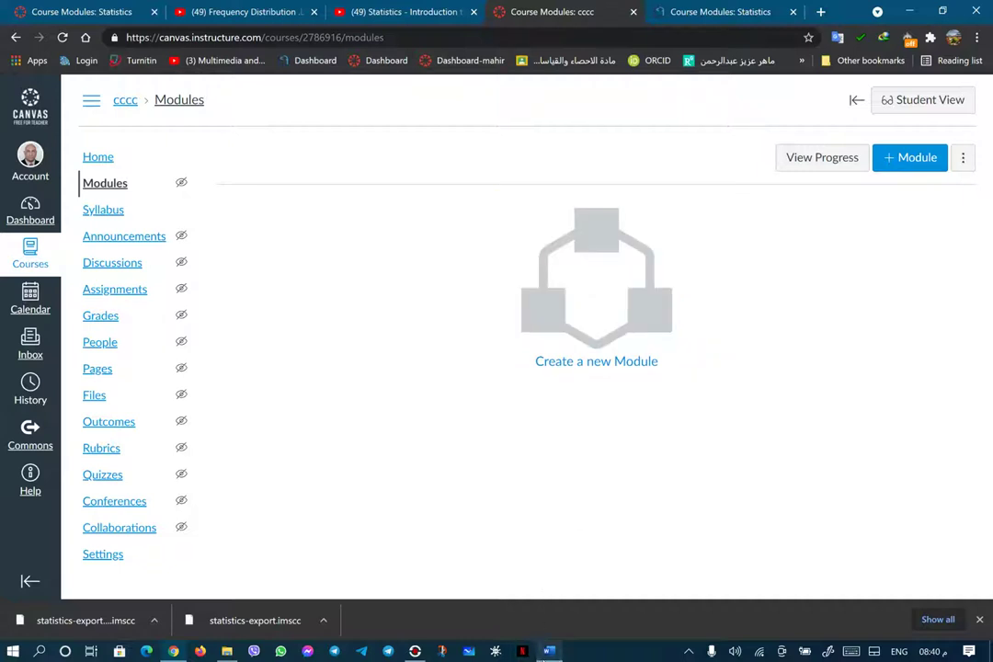
{"action": "left_click", "coordinate": [549, 651]}
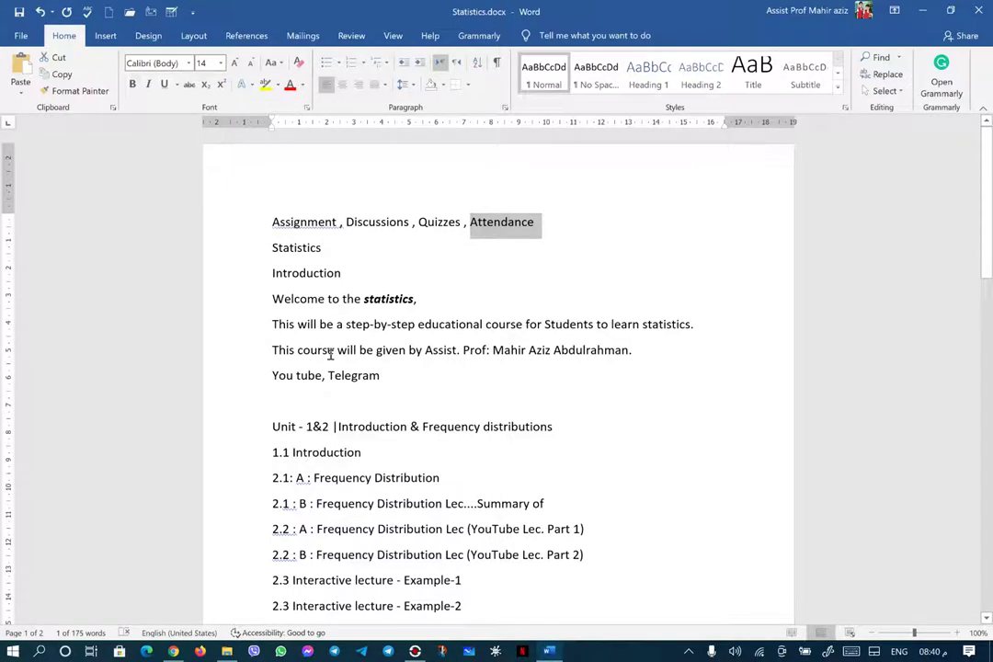
{"action": "scroll", "coordinate": [331, 351], "scroll_direction": "down", "scroll_amount": 2}
{"action": "scroll", "coordinate": [331, 352], "scroll_direction": "down", "scroll_amount": 3}
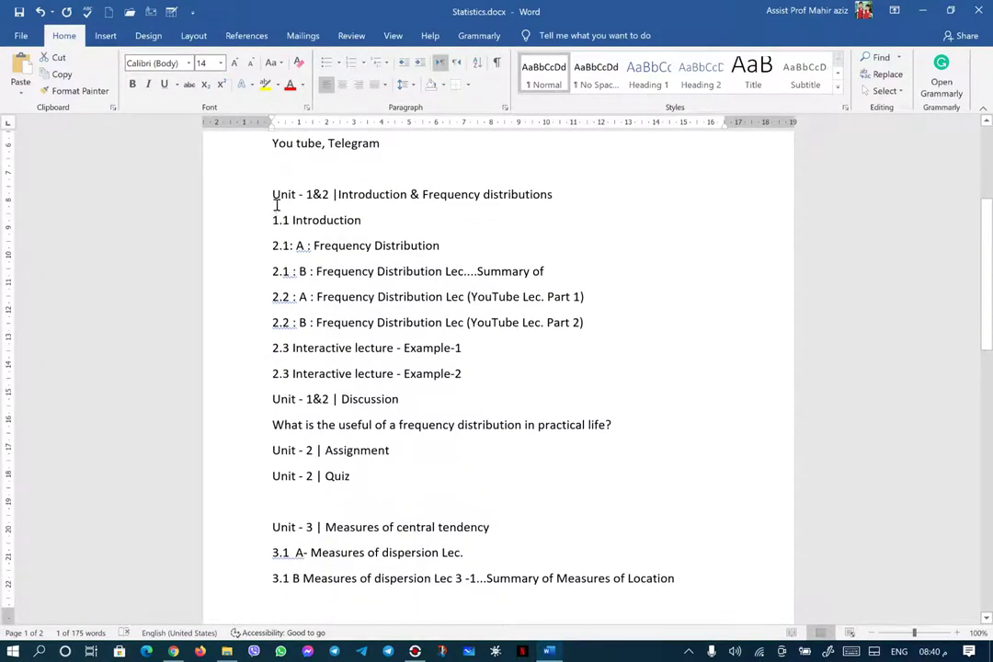
{"action": "left_click_drag", "start_coordinate": [272, 193], "coordinate": [438, 475]}
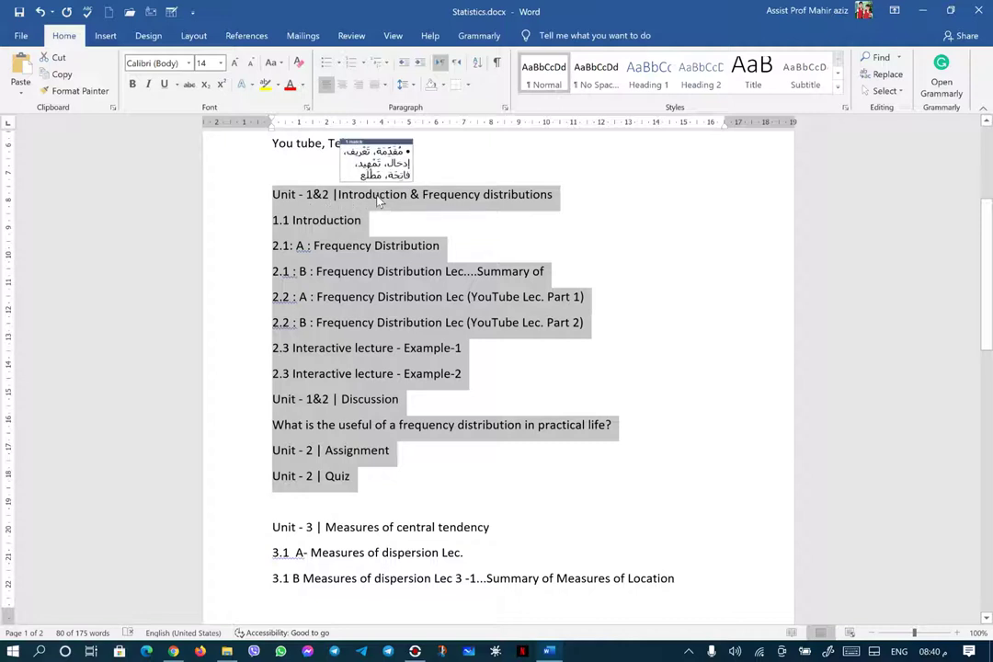
{"action": "mouse_move", "coordinate": [462, 204]}
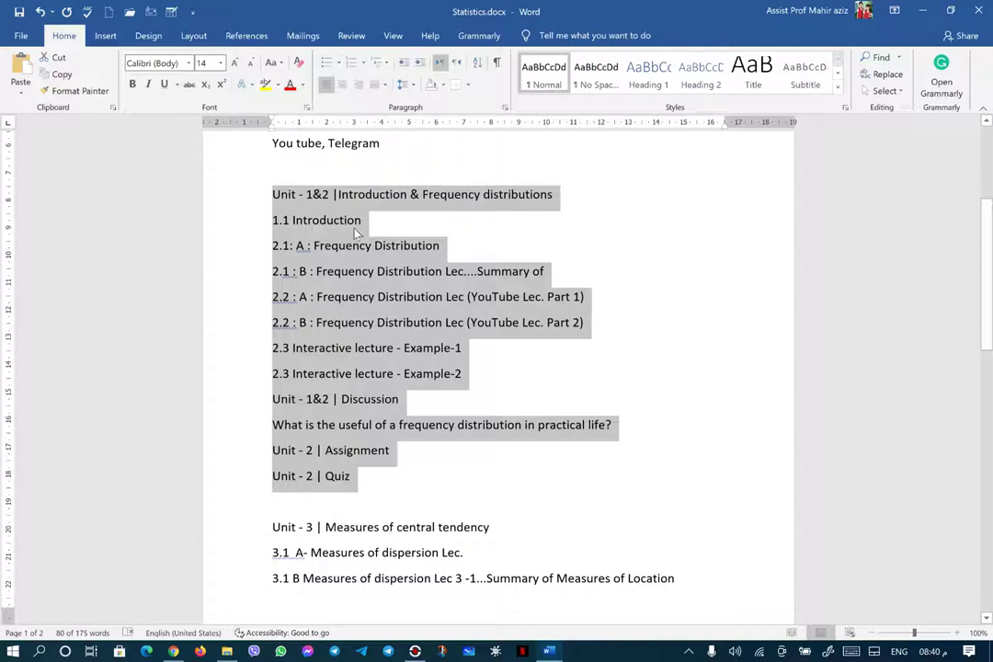
- Return from the Statistics.docx outline to the Canvas Modules page and open the form for adding a new module
{"action": "mouse_move", "coordinate": [329, 233]}
{"action": "scroll", "coordinate": [308, 221], "scroll_direction": "up", "scroll_amount": 2}
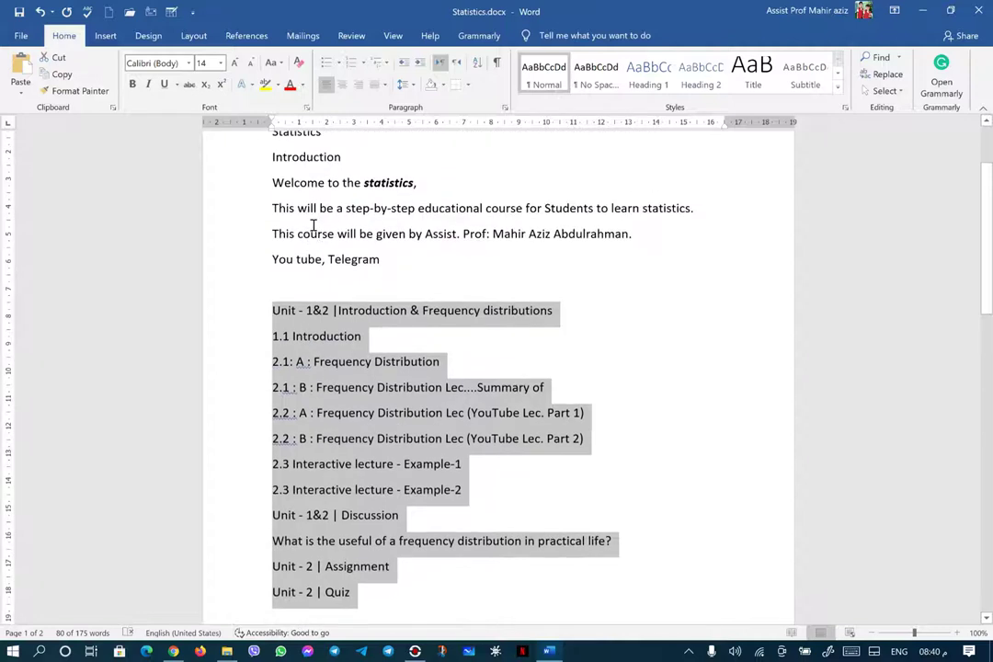
{"action": "scroll", "coordinate": [312, 225], "scroll_direction": "up", "scroll_amount": 2}
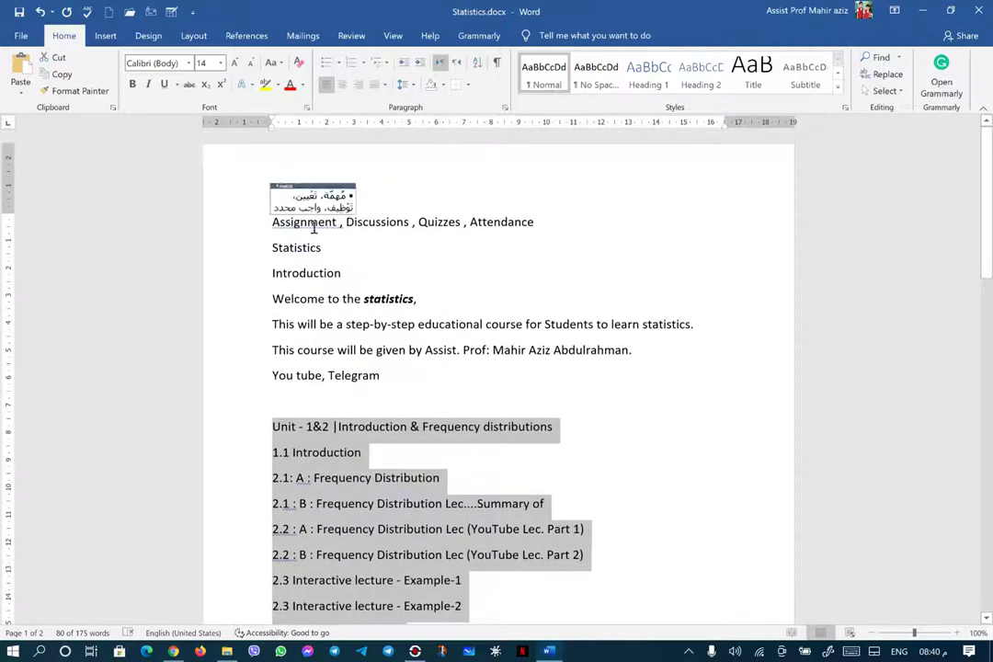
{"action": "left_click", "coordinate": [922, 11]}
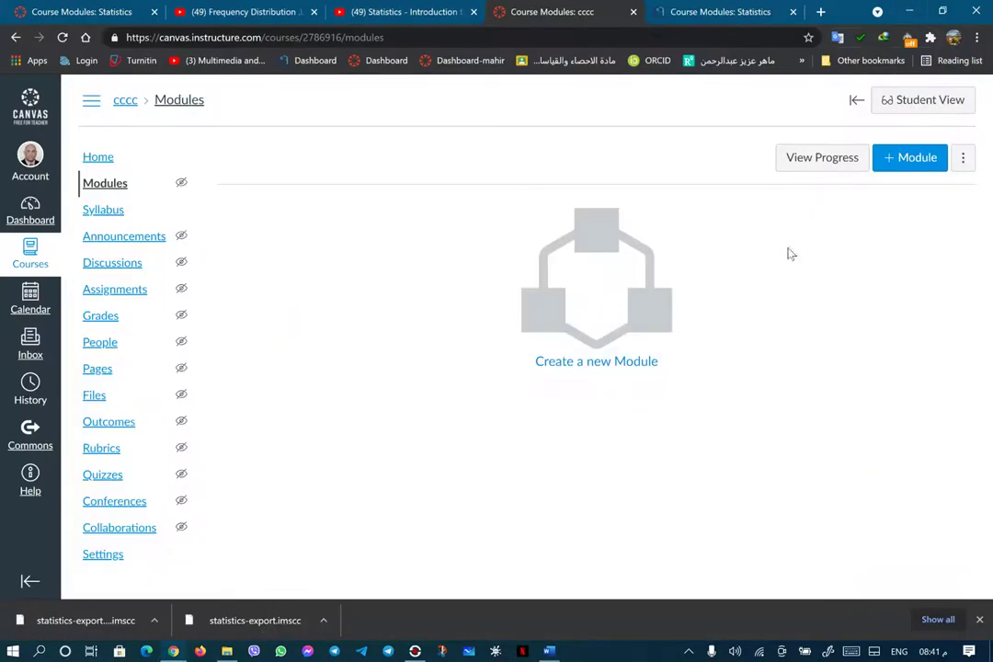
{"action": "left_click", "coordinate": [914, 163]}
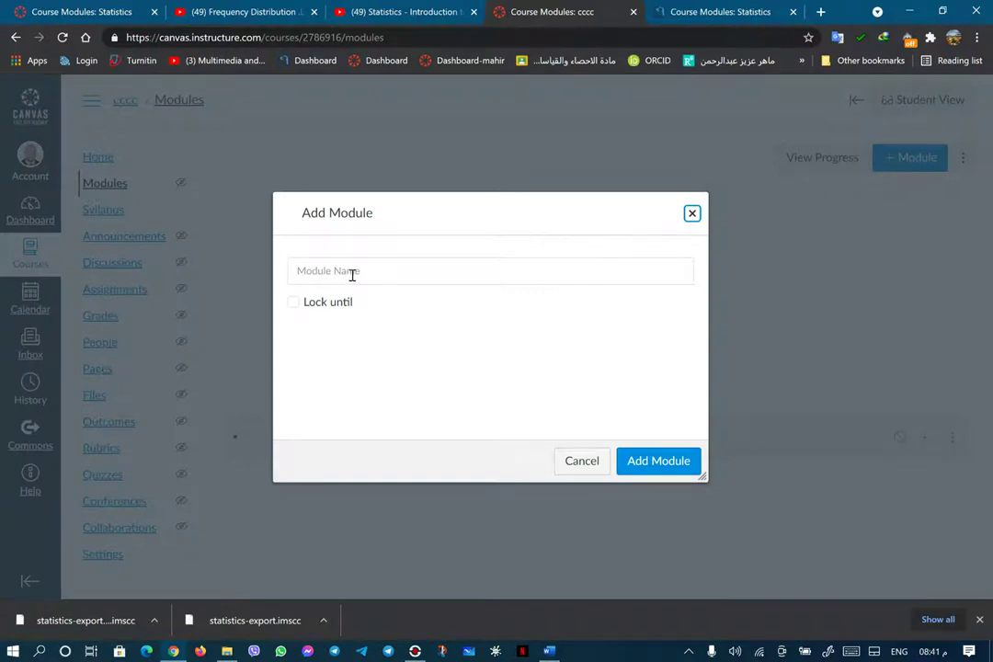
{"action": "left_click", "coordinate": [547, 650]}
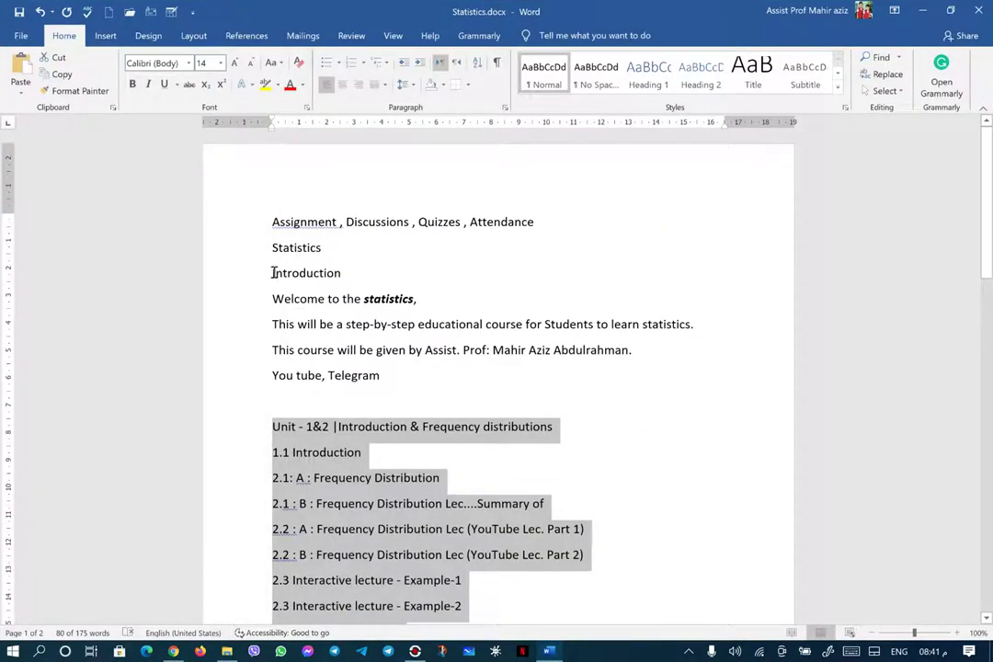
{"action": "left_click_drag", "start_coordinate": [273, 273], "coordinate": [345, 273]}
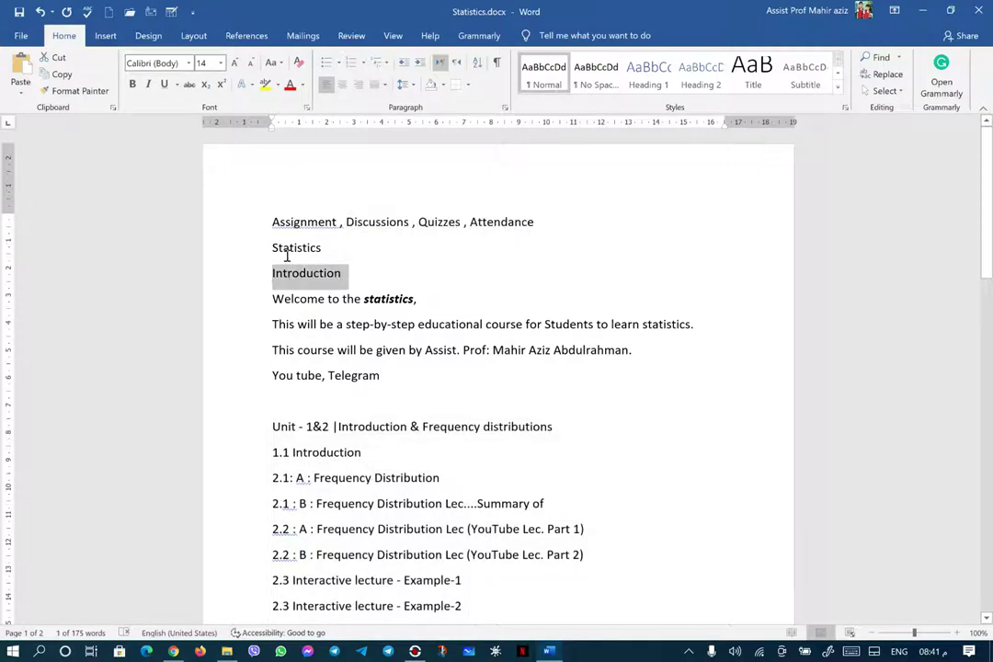
{"action": "right_click", "coordinate": [309, 273]}
{"action": "left_click", "coordinate": [335, 297]}
{"action": "key", "text": "alt+Tab"}
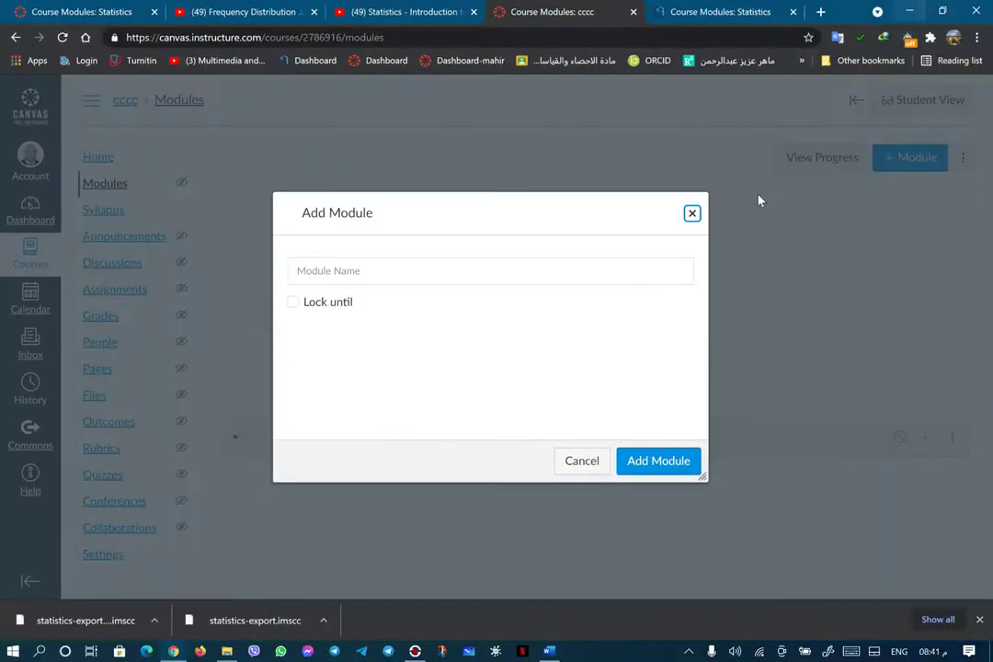
{"action": "right_click", "coordinate": [384, 272]}
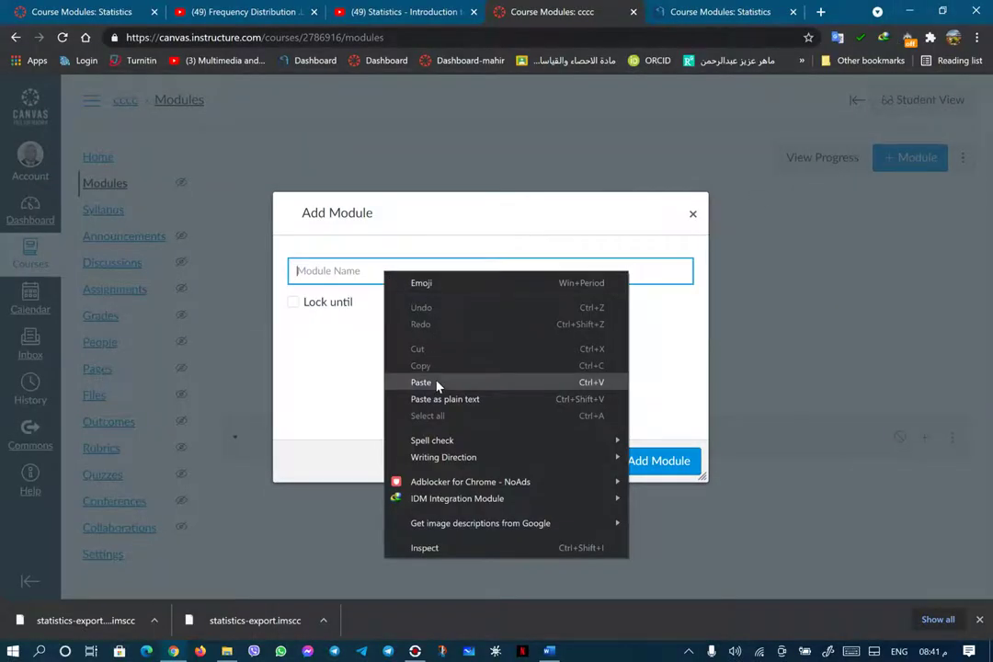
{"action": "key", "text": "Escape"}
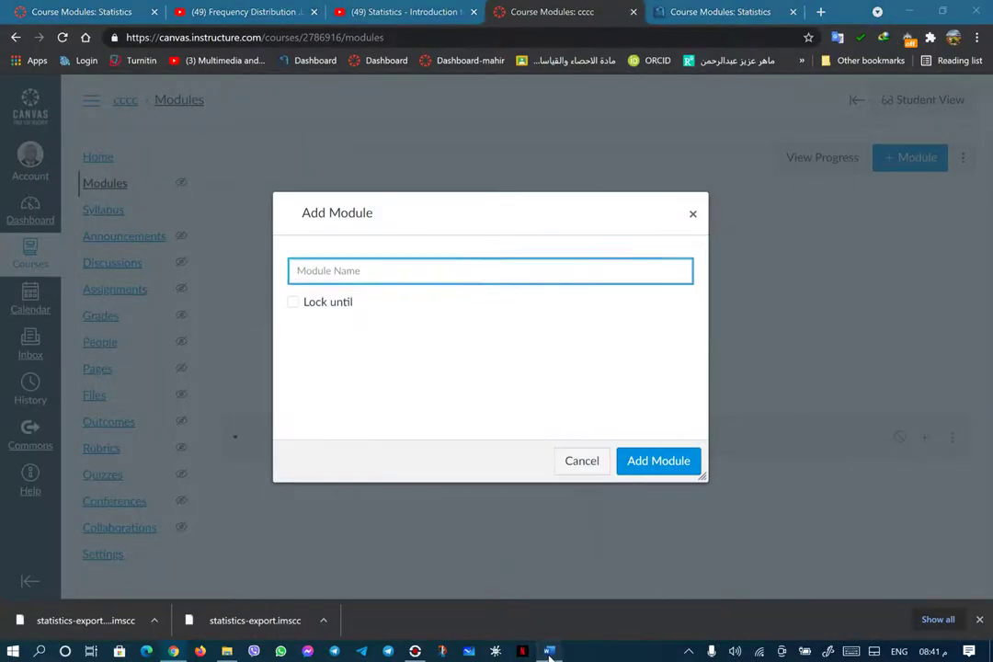
- Copy the title "Statistics" from Statistics.docx in Word and add a Canvas module with that name
{"action": "key", "text": "alt+Tab"}
{"action": "left_click_drag", "start_coordinate": [271, 248], "coordinate": [328, 246]}
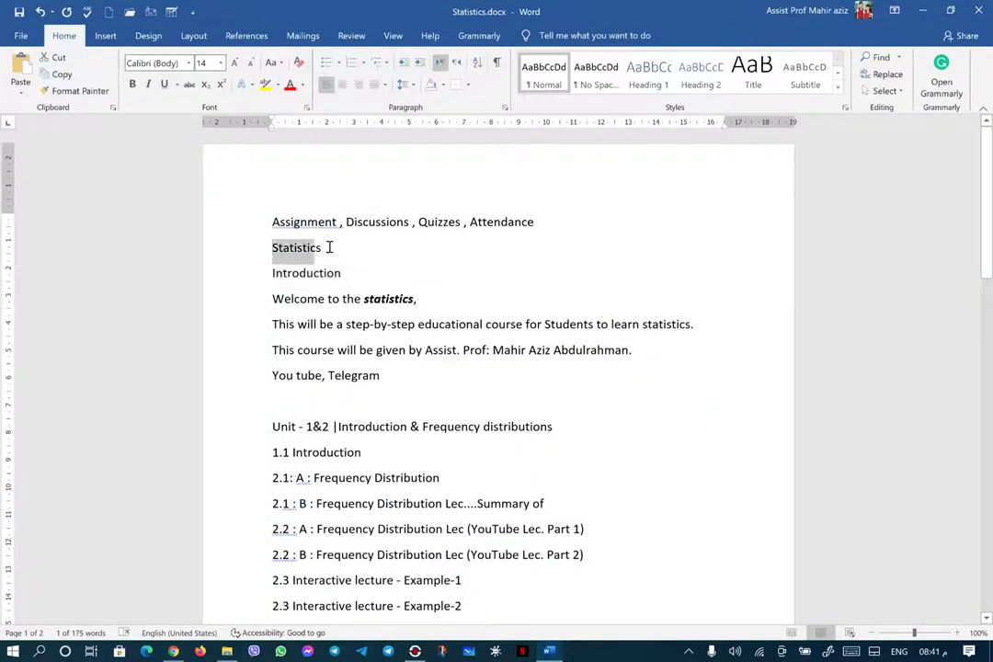
{"action": "right_click", "coordinate": [329, 247]}
{"action": "left_click", "coordinate": [348, 279]}
{"action": "key", "text": "alt+Tab"}
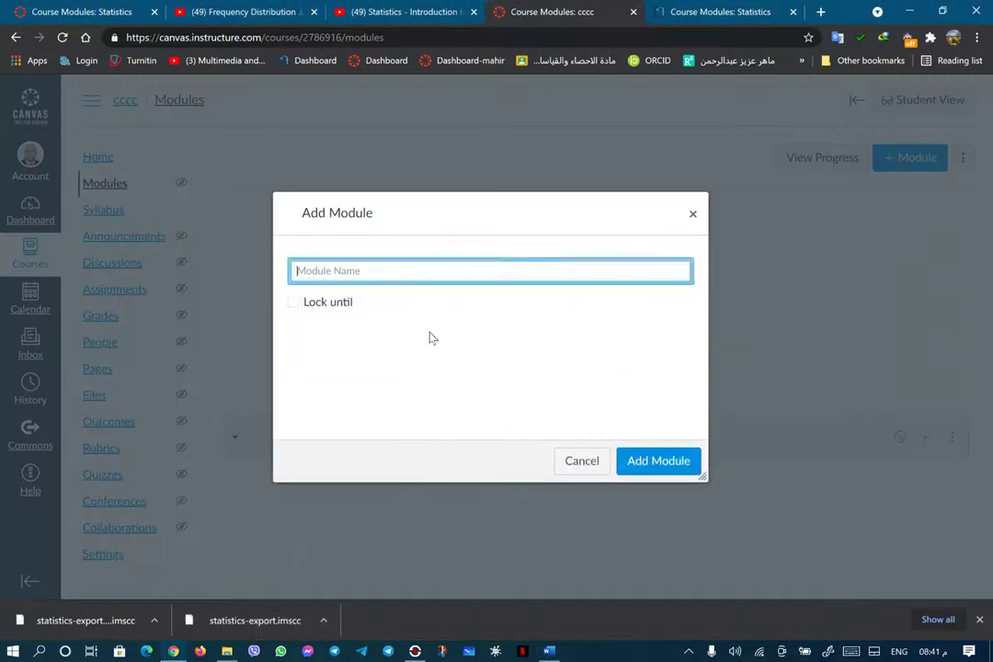
{"action": "right_click", "coordinate": [378, 276]}
{"action": "left_click", "coordinate": [383, 382]}
{"action": "left_click", "coordinate": [647, 466]}
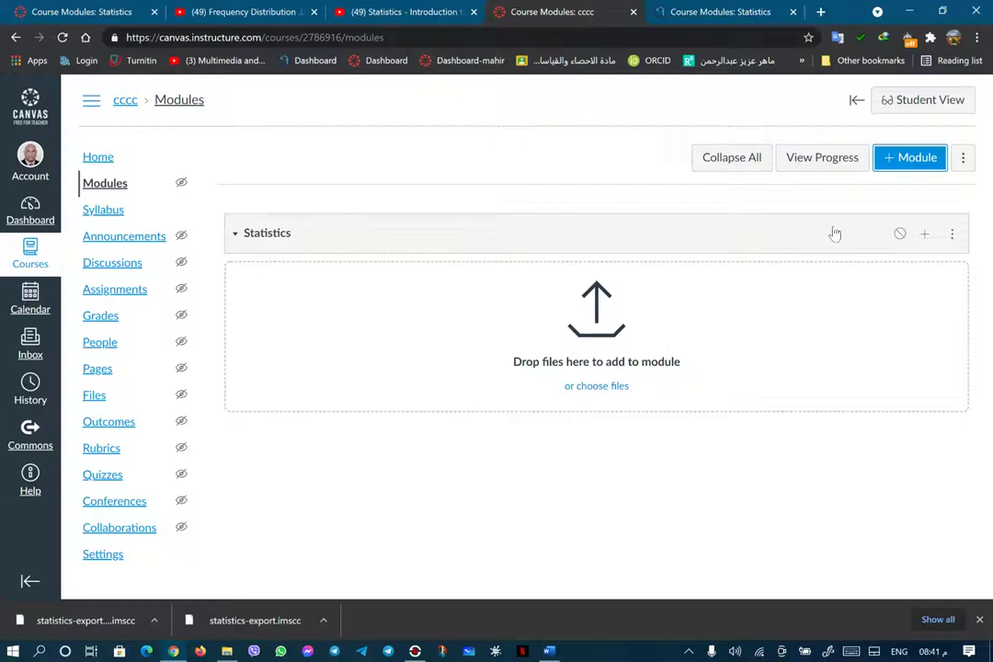
- Add a new page to the Statistics module, named "Introduction" with the heading copied from Statistics.docx in Word
{"action": "left_click", "coordinate": [926, 238]}
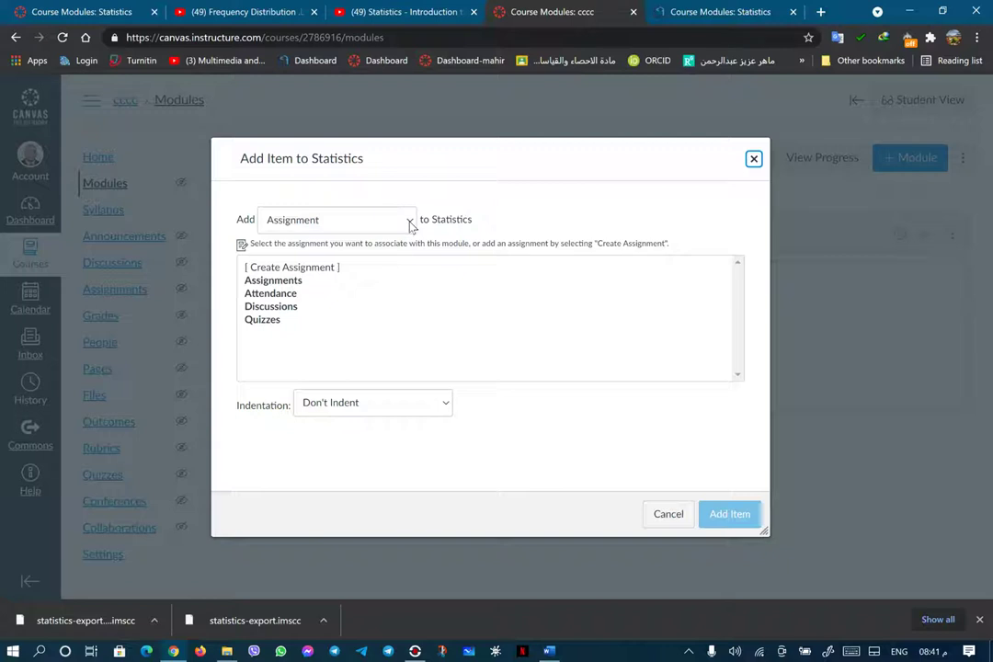
{"action": "left_click", "coordinate": [410, 225]}
{"action": "left_click", "coordinate": [328, 315]}
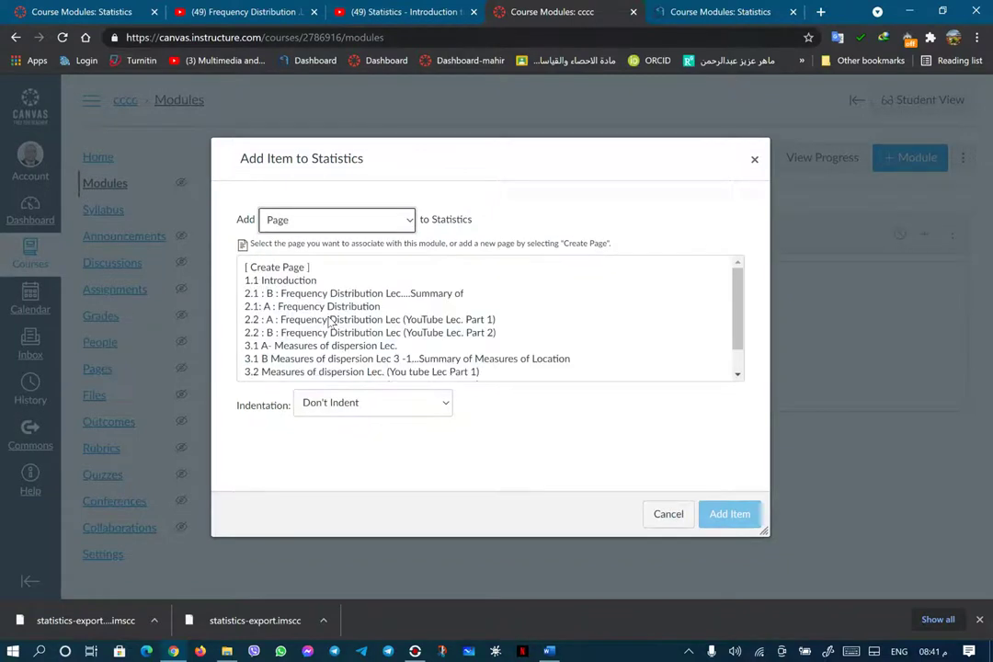
{"action": "left_click", "coordinate": [267, 268]}
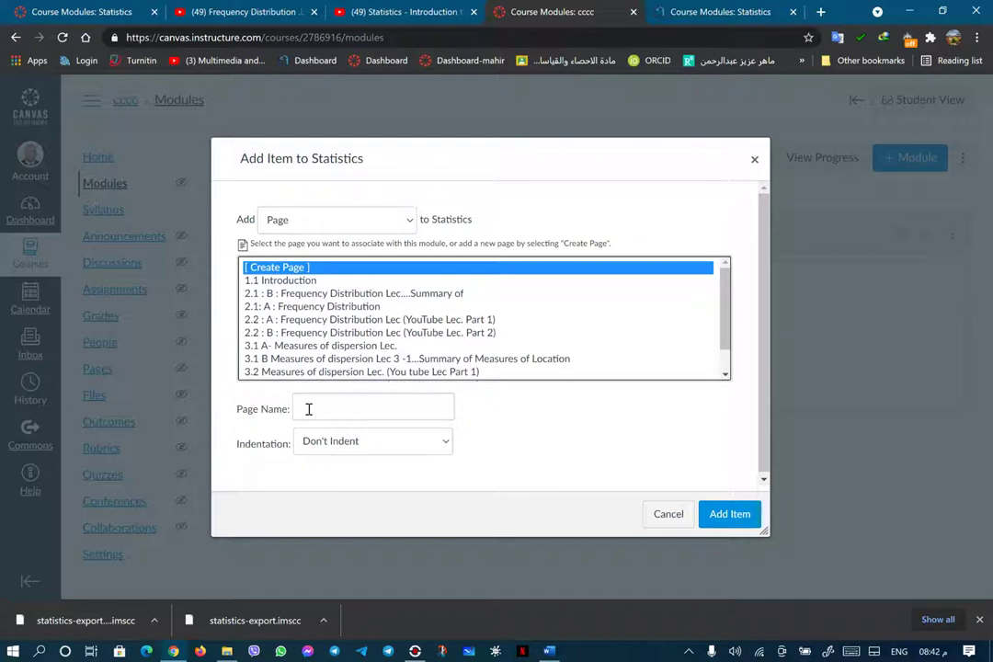
{"action": "left_click", "coordinate": [549, 651]}
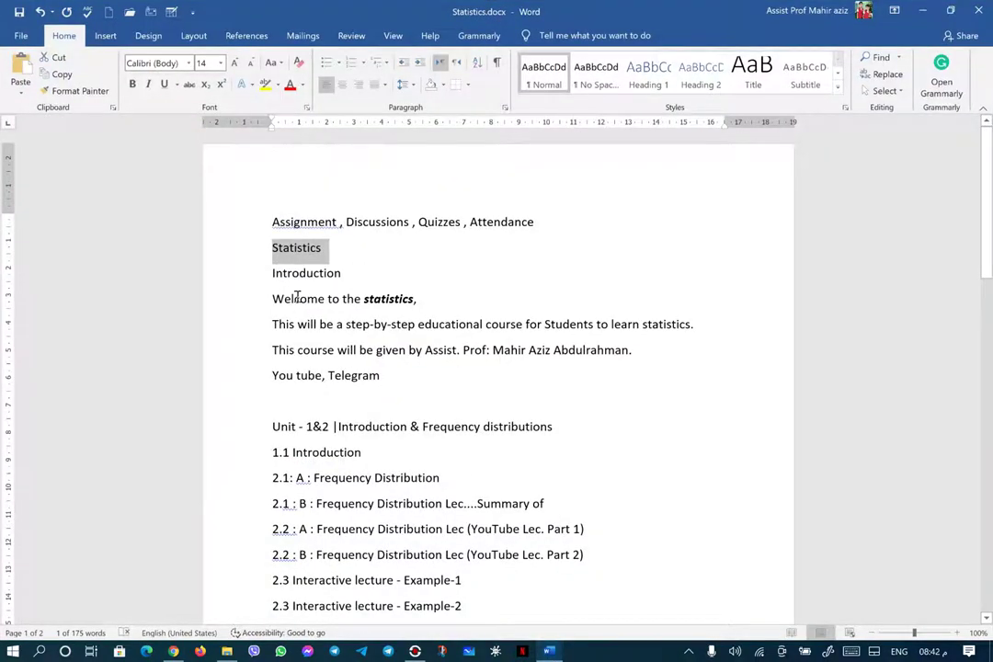
{"action": "left_click_drag", "start_coordinate": [271, 273], "coordinate": [338, 284]}
{"action": "right_click", "coordinate": [324, 274]}
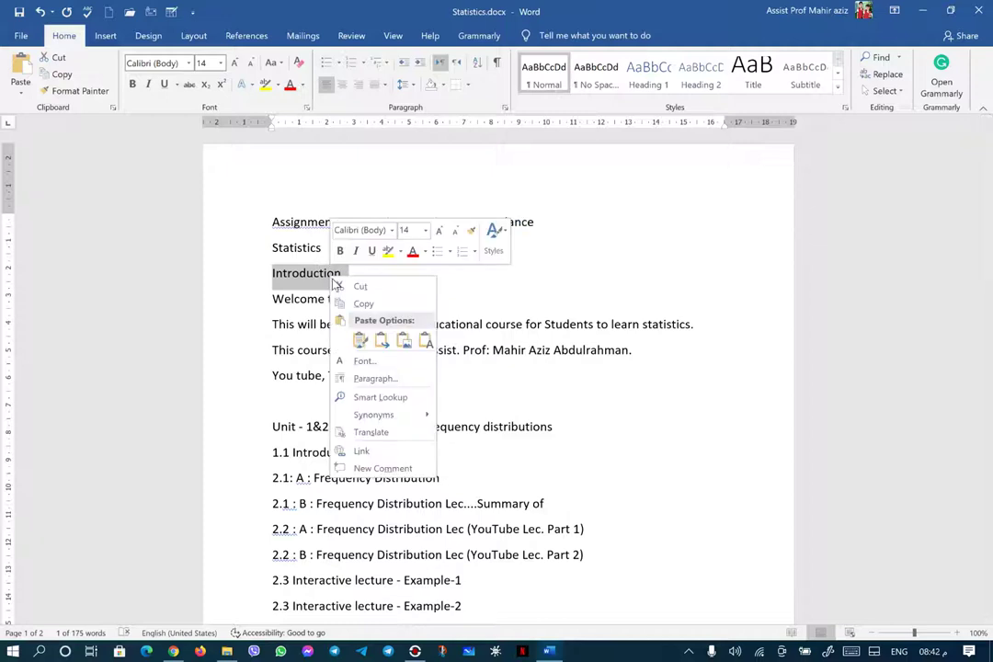
{"action": "left_click", "coordinate": [362, 304]}
{"action": "left_click", "coordinate": [923, 11]}
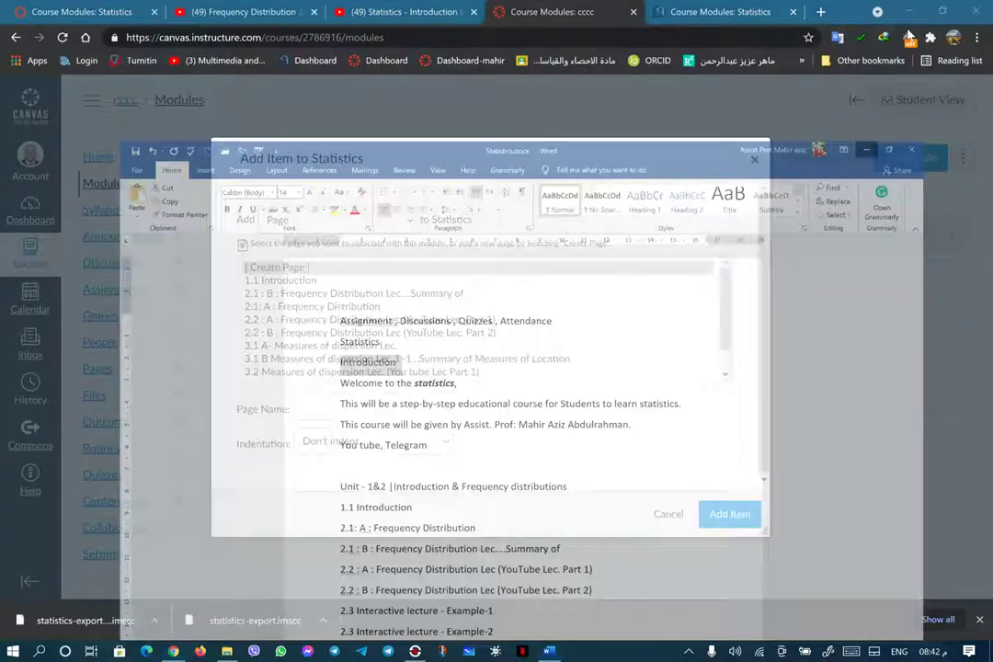
{"action": "right_click", "coordinate": [343, 409]}
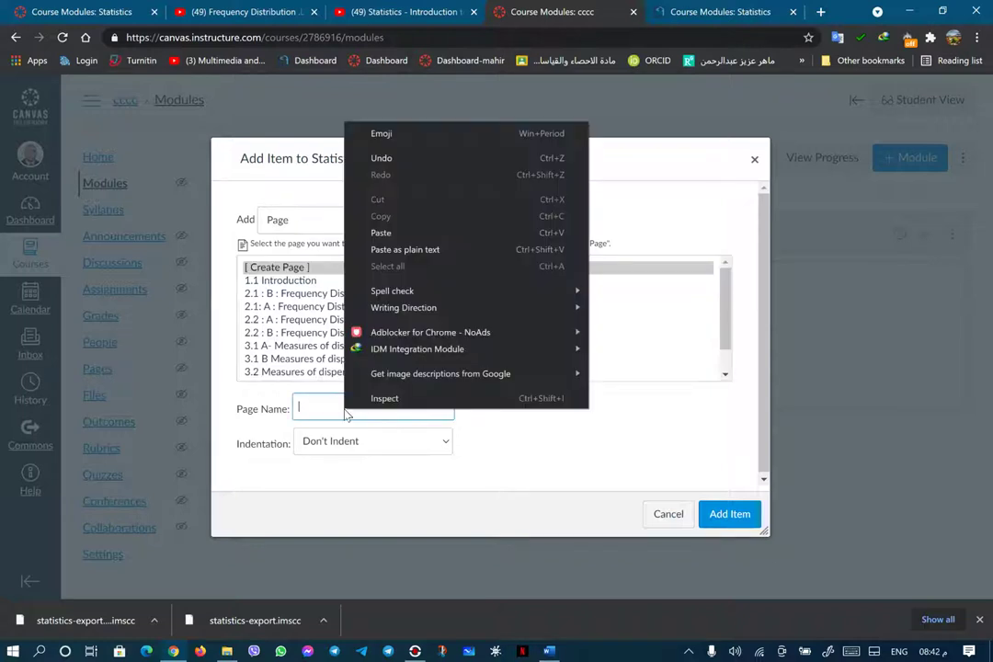
{"action": "left_click", "coordinate": [381, 233]}
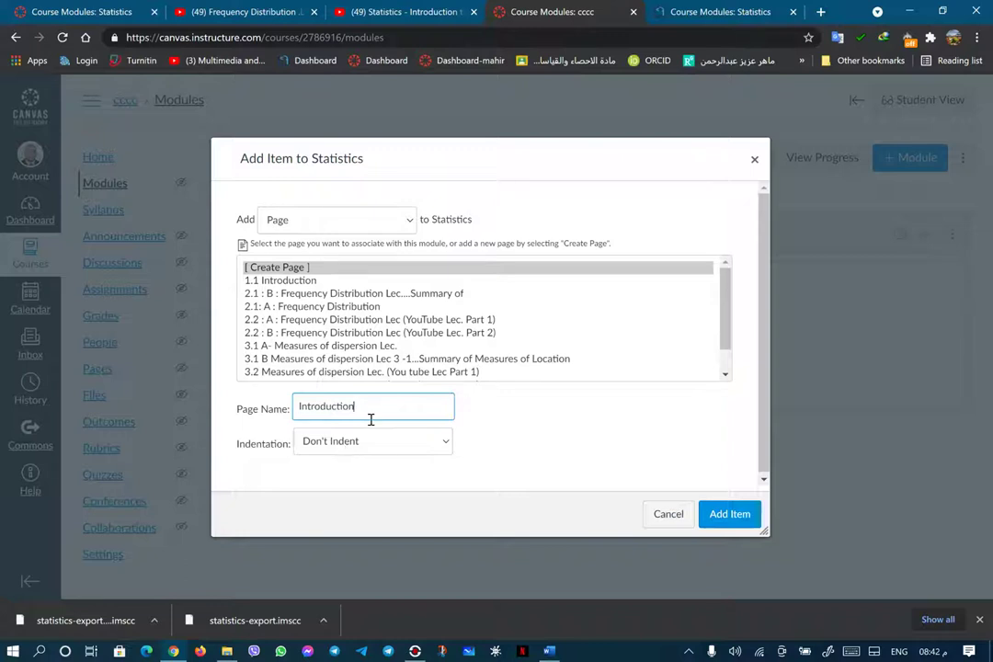
{"action": "left_click", "coordinate": [733, 516]}
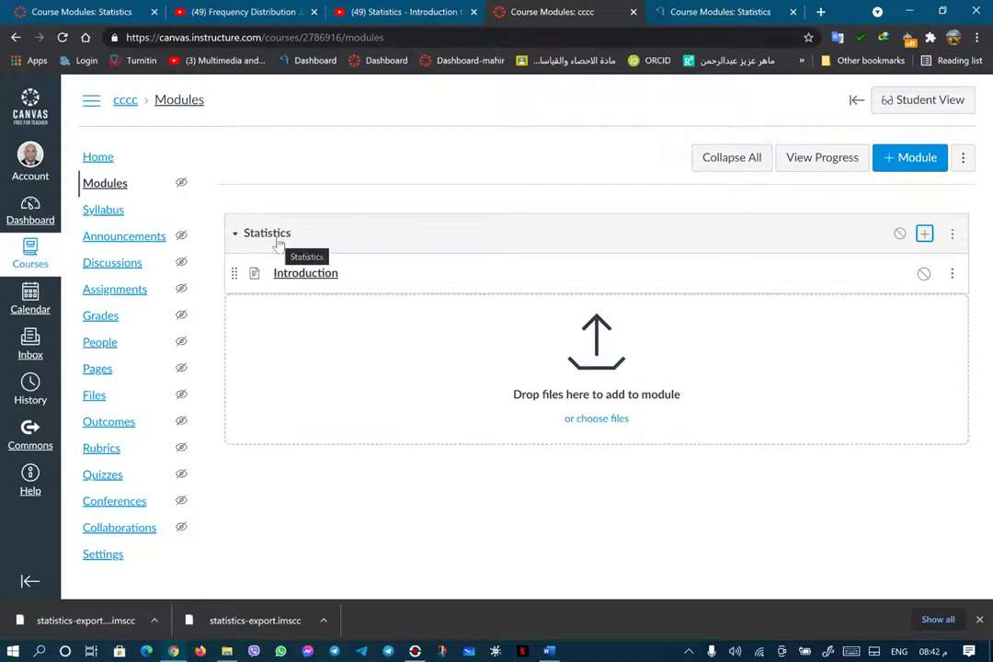
- Add a second Canvas module named "Unit - 1&2 |Introduction & Frequency distributions", copying the name from Statistics.docx in Word
{"action": "mouse_move", "coordinate": [295, 282]}
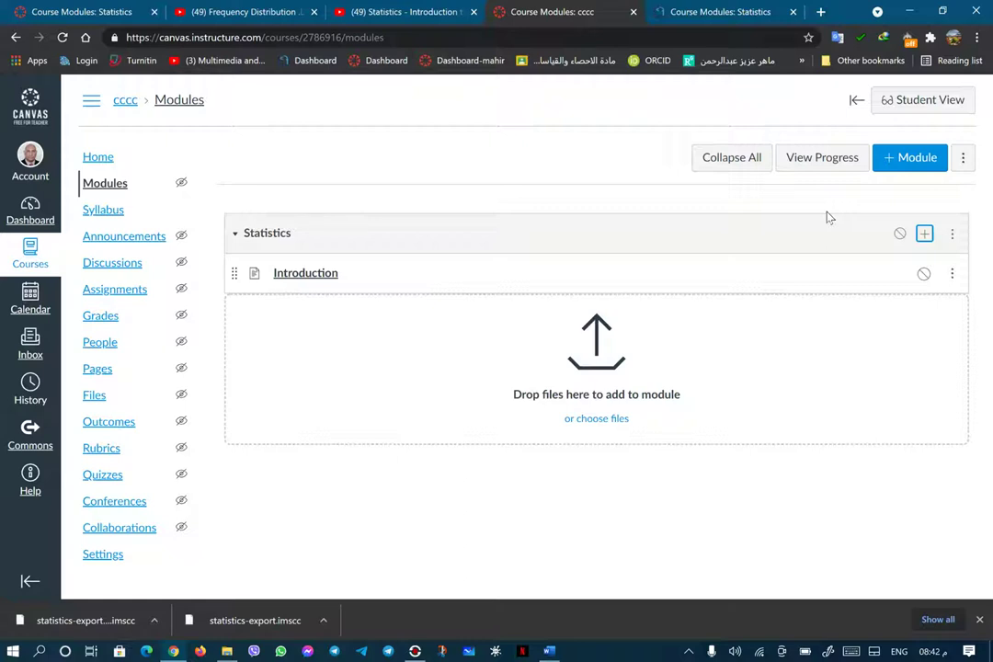
{"action": "left_click", "coordinate": [911, 160]}
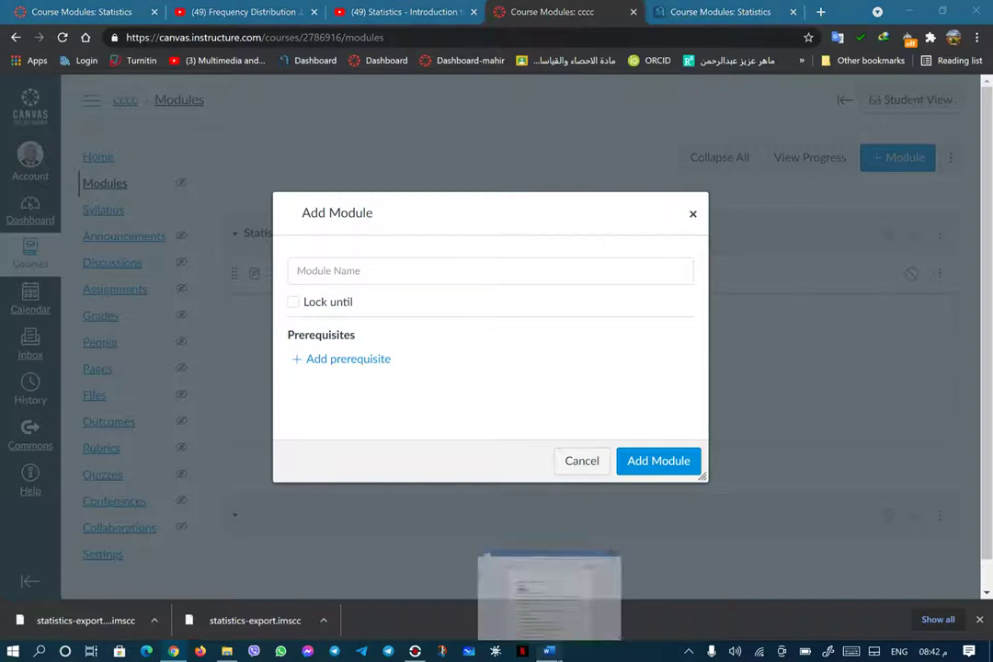
{"action": "left_click", "coordinate": [549, 651]}
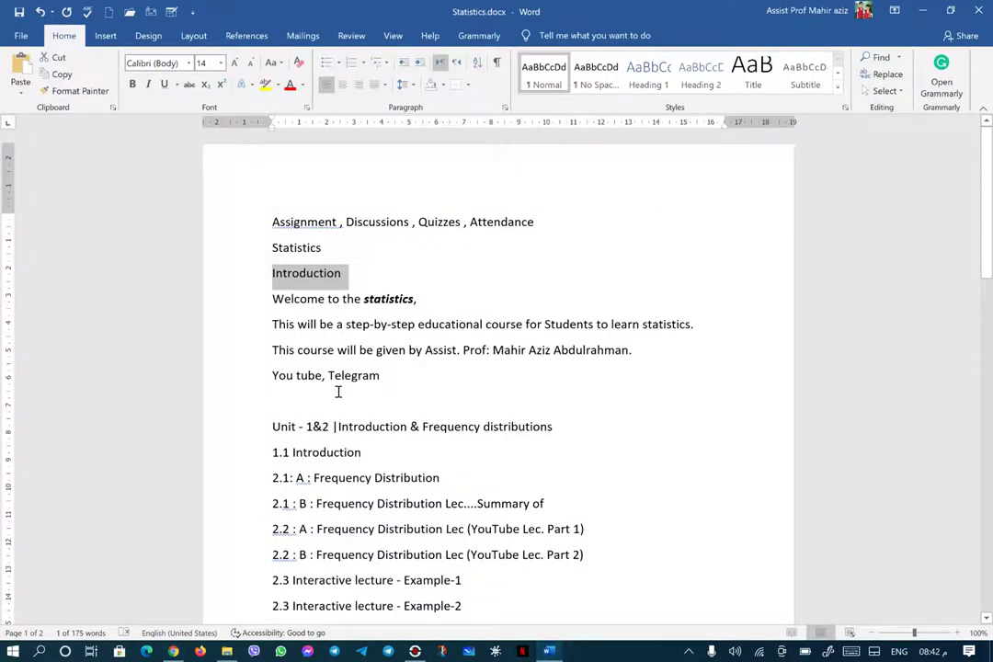
{"action": "left_click_drag", "start_coordinate": [412, 426], "coordinate": [522, 423]}
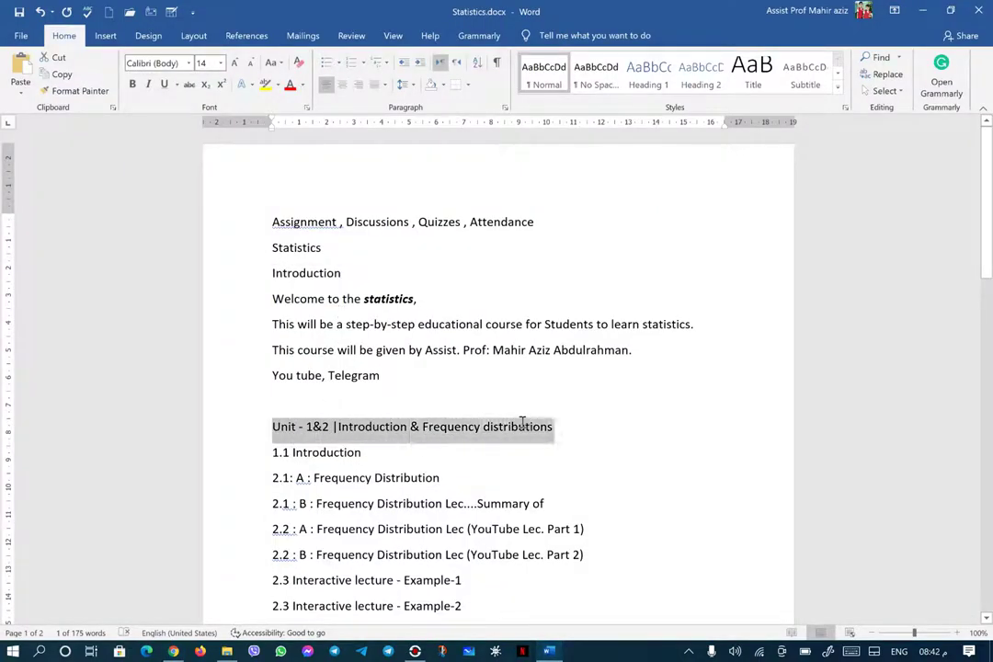
{"action": "right_click", "coordinate": [488, 433]}
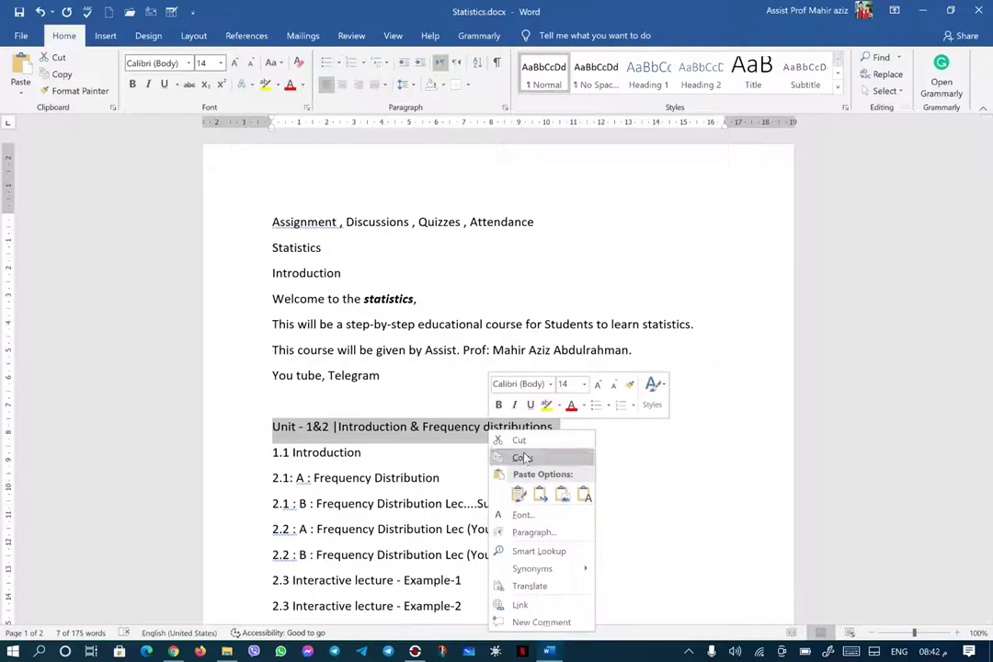
{"action": "left_click", "coordinate": [523, 457]}
{"action": "key", "text": "alt+Tab"}
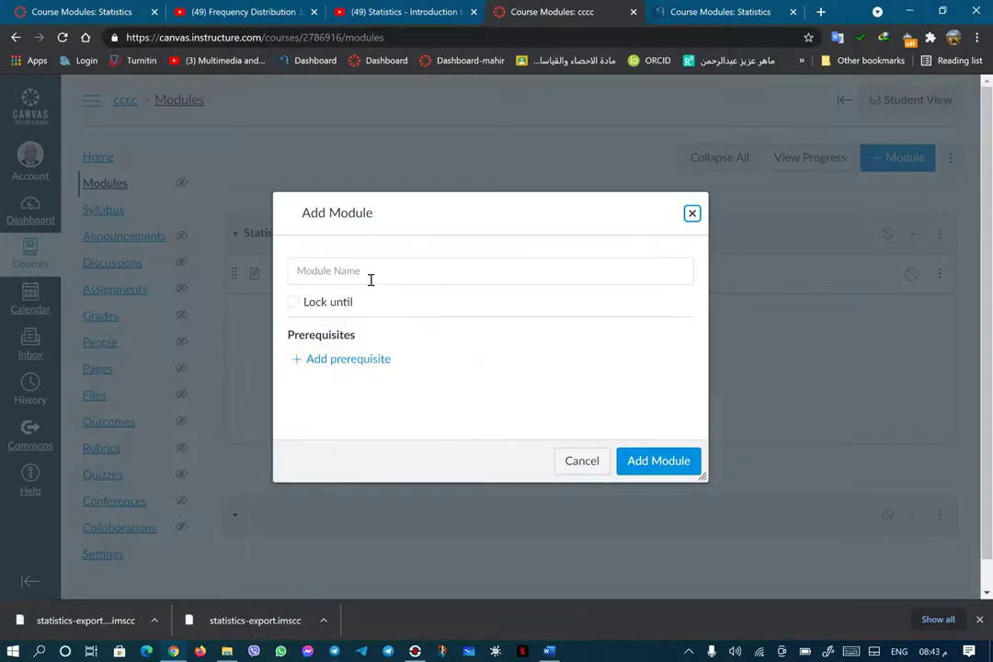
{"action": "left_click", "coordinate": [349, 273]}
{"action": "right_click", "coordinate": [351, 271]}
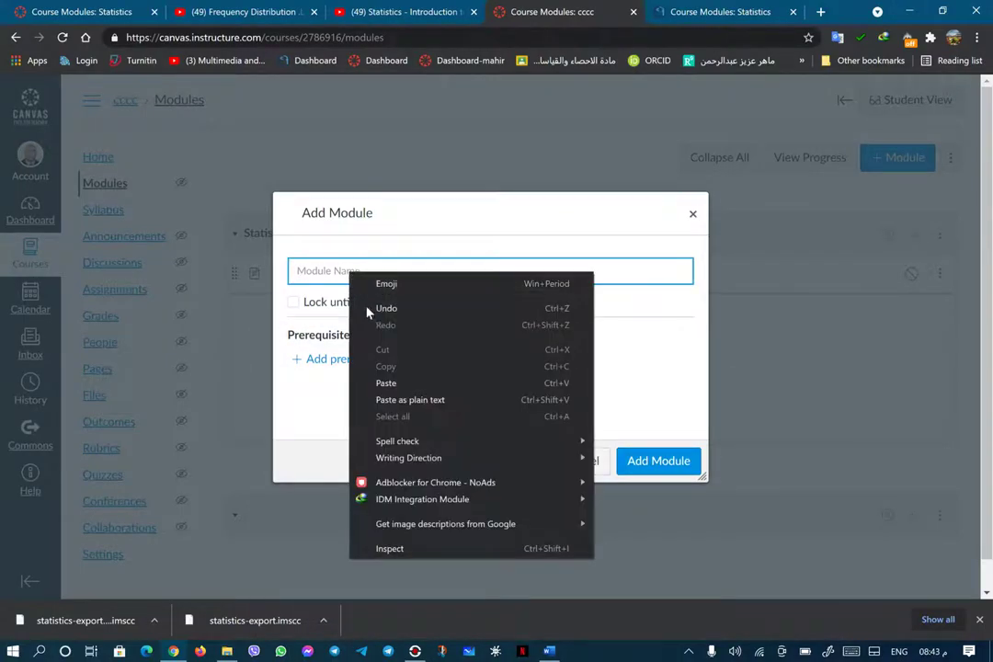
{"action": "left_click", "coordinate": [389, 381]}
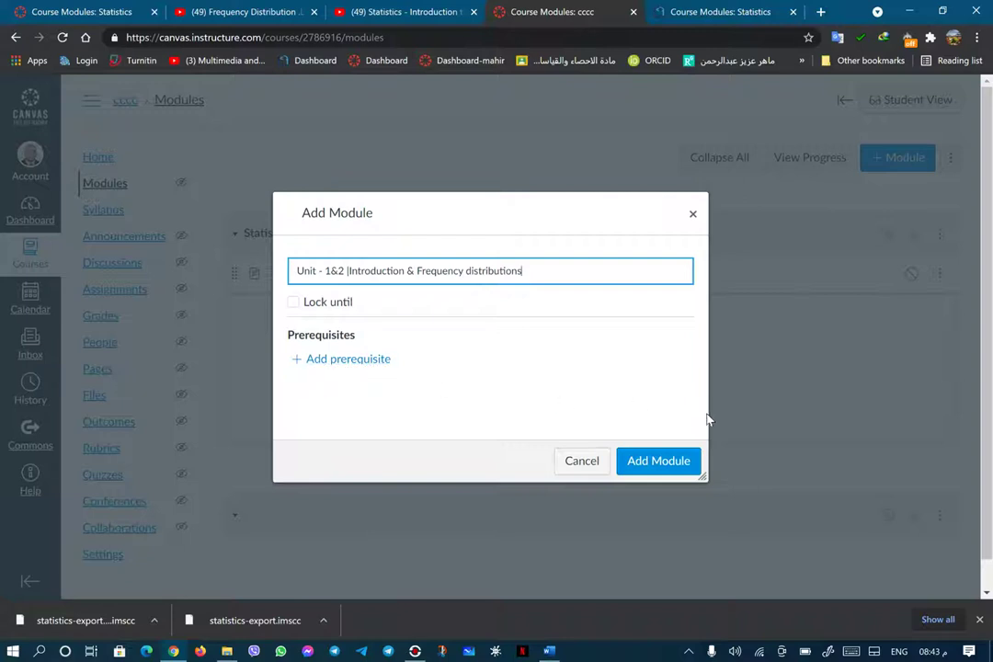
{"action": "left_click", "coordinate": [678, 458]}
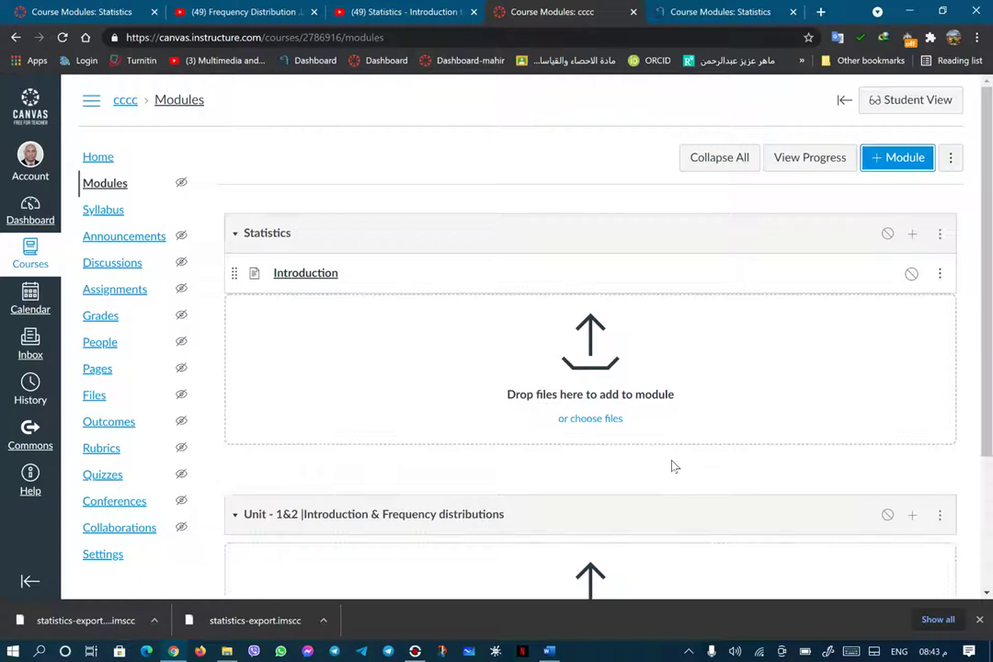
- Select the "1.1 Introduction" line in Statistics.docx in Word, and start creating a new page in the Unit - 1&2 module in Canvas
{"action": "scroll", "coordinate": [681, 459], "scroll_direction": "down", "scroll_amount": 2}
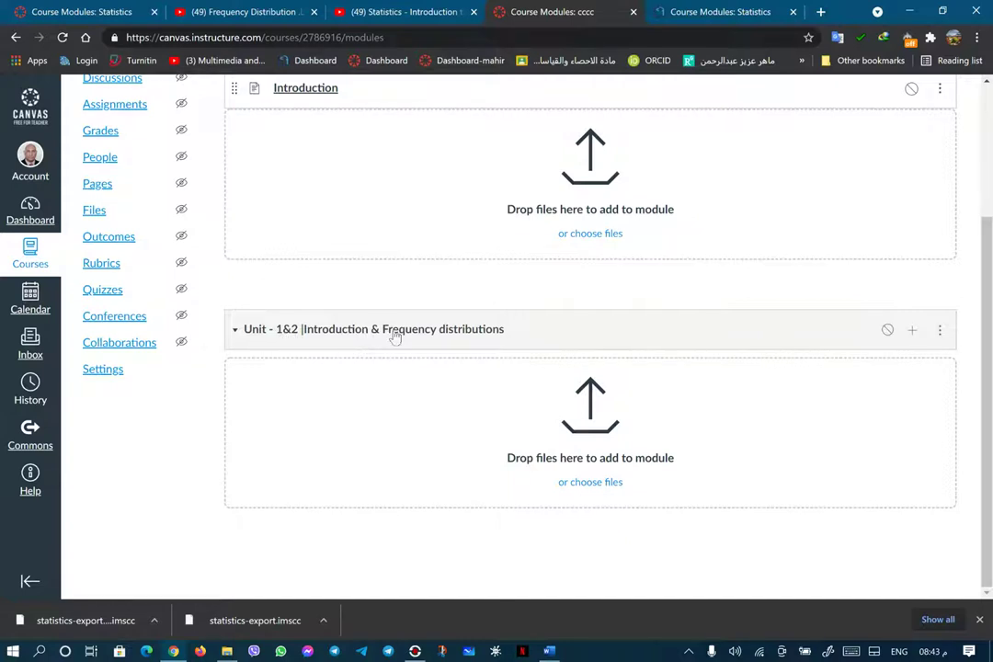
{"action": "mouse_move", "coordinate": [410, 335]}
{"action": "left_click", "coordinate": [549, 651]}
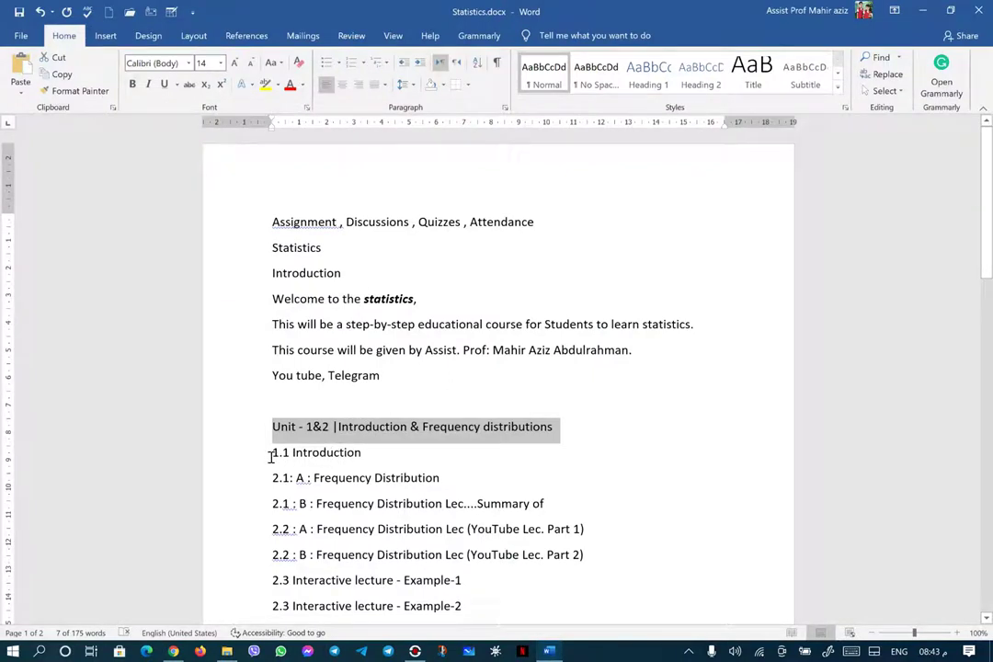
{"action": "left_click_drag", "start_coordinate": [274, 456], "coordinate": [335, 462]}
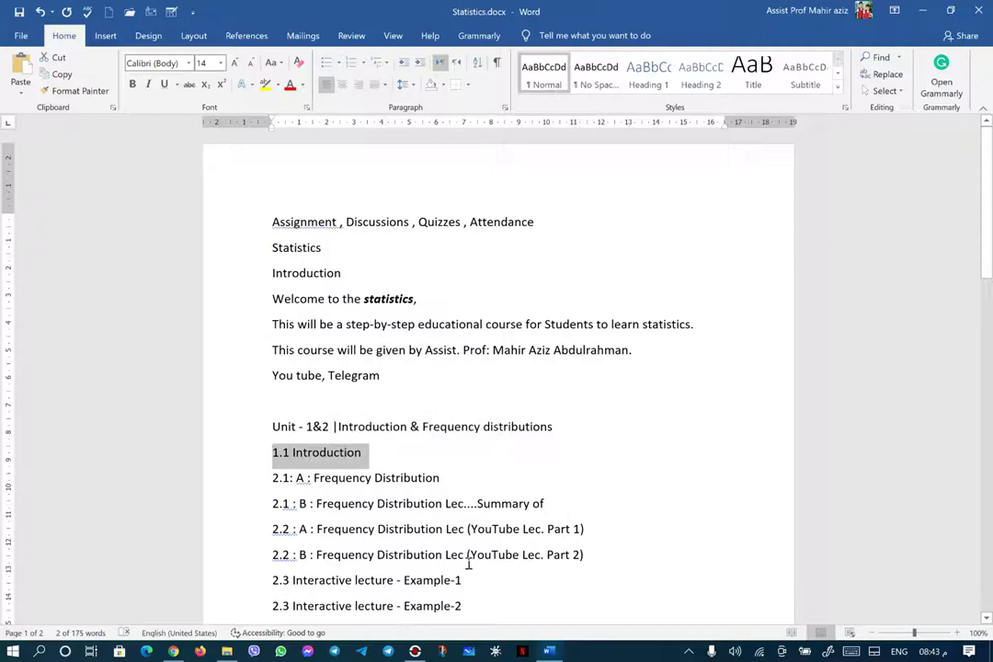
{"action": "left_click", "coordinate": [548, 652]}
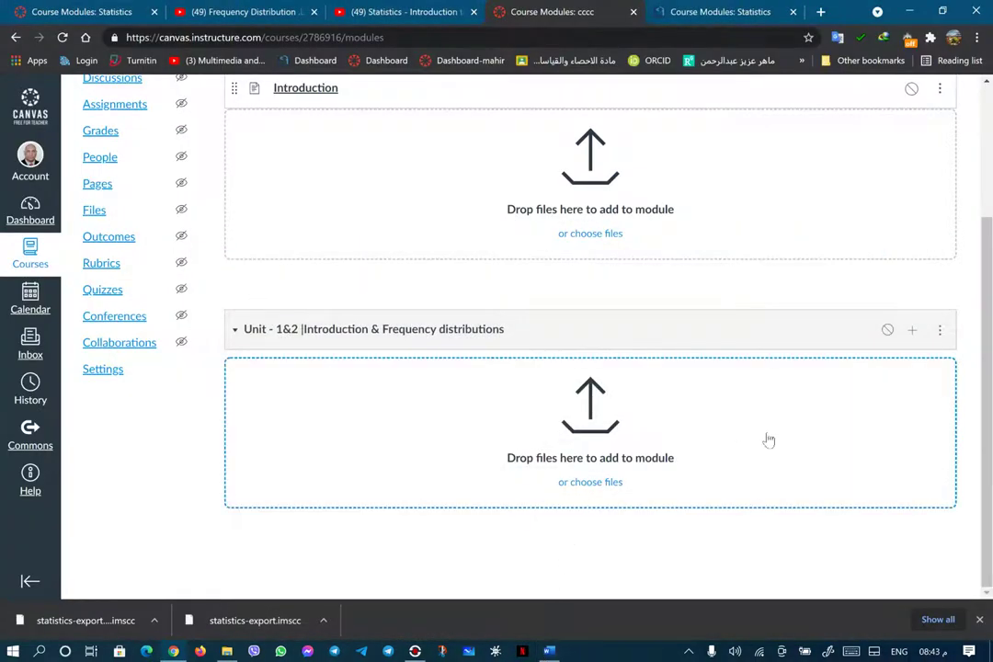
{"action": "left_click", "coordinate": [913, 333]}
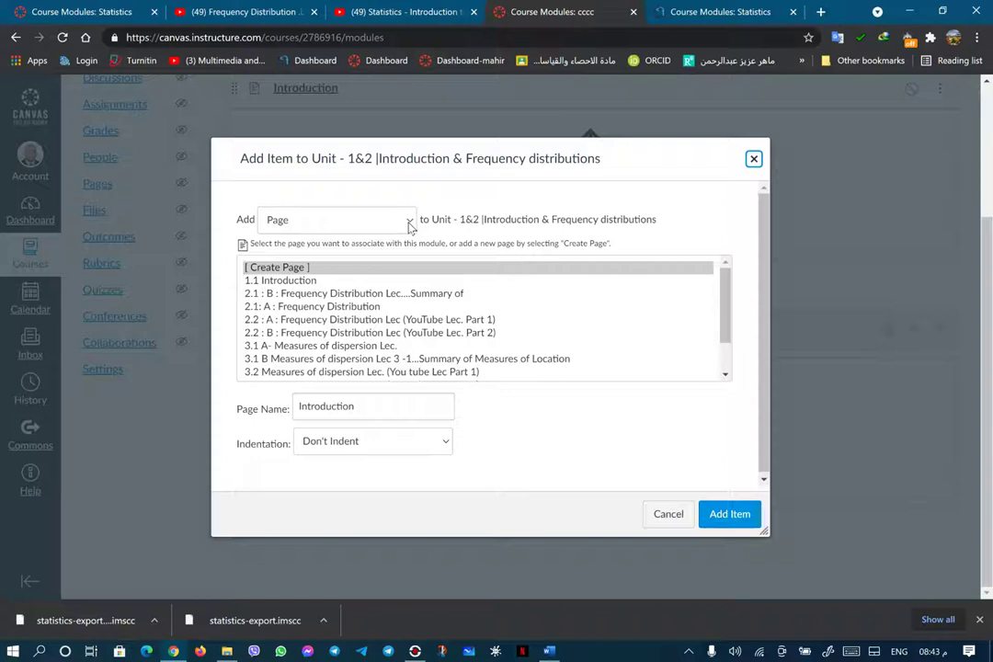
{"action": "left_click", "coordinate": [272, 267]}
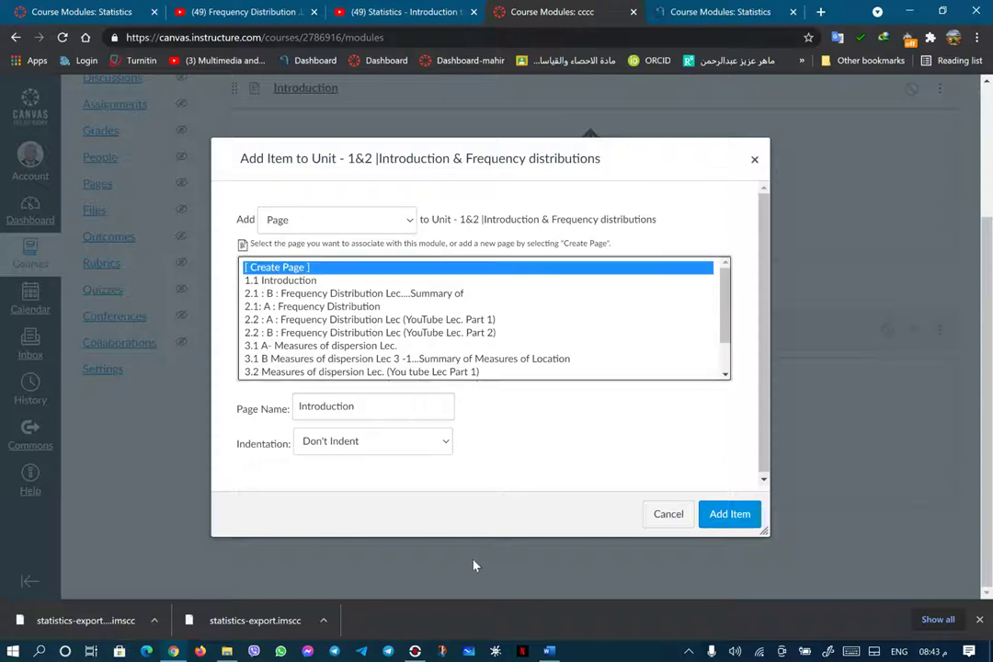
- Copy "1.1 Introduction" from Statistics.docx in Word and add the new Canvas page to the Unit - 1&2 module under that name
{"action": "key", "text": "alt+Tab"}
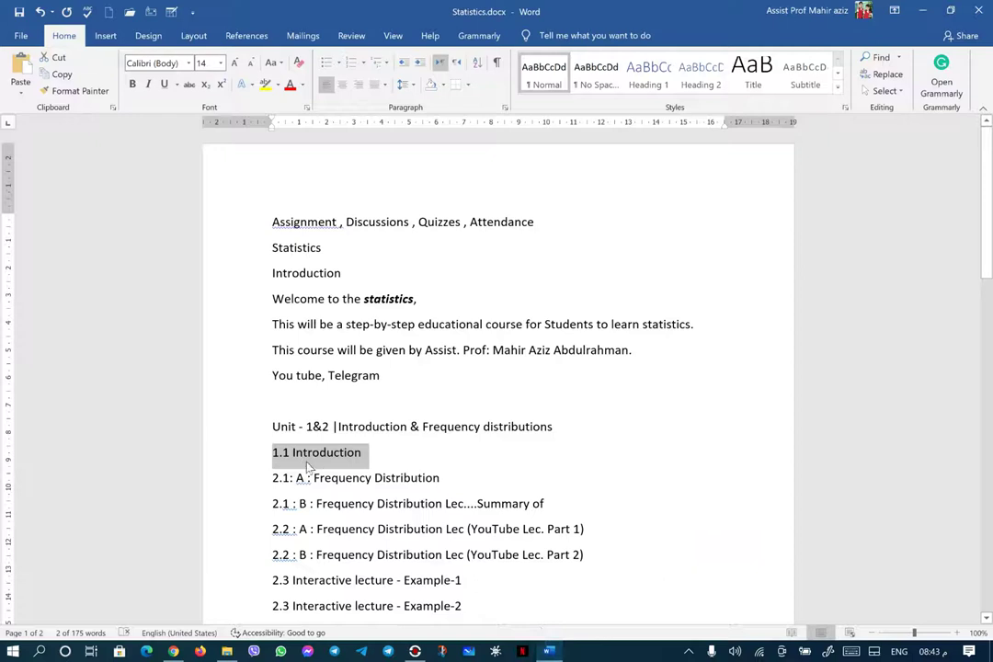
{"action": "right_click", "coordinate": [308, 457]}
{"action": "left_click", "coordinate": [292, 276]}
{"action": "key", "text": "alt+Tab"}
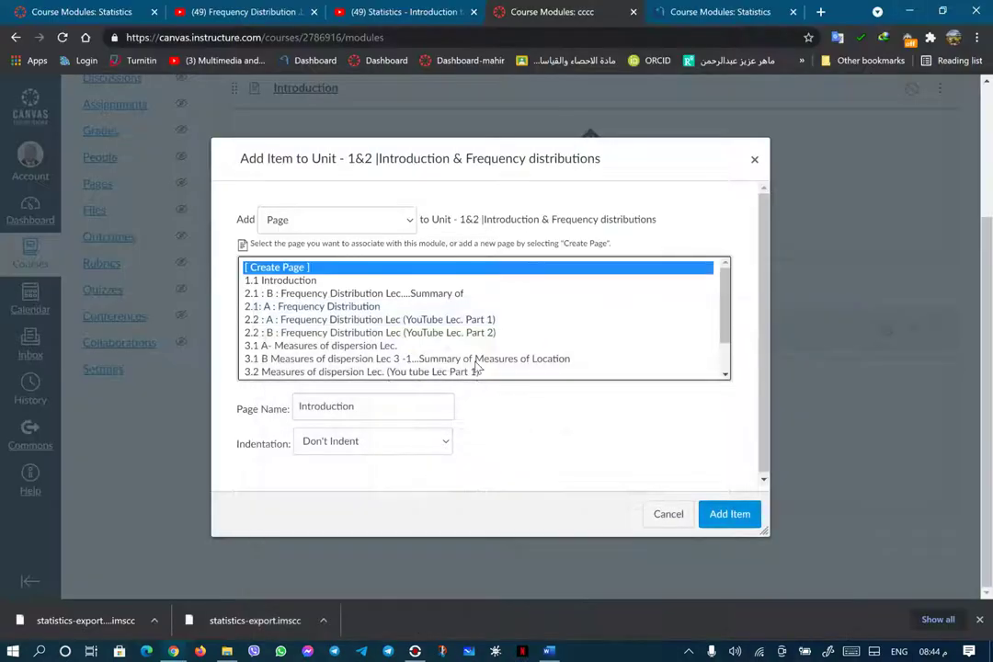
{"action": "double_click", "coordinate": [372, 412]}
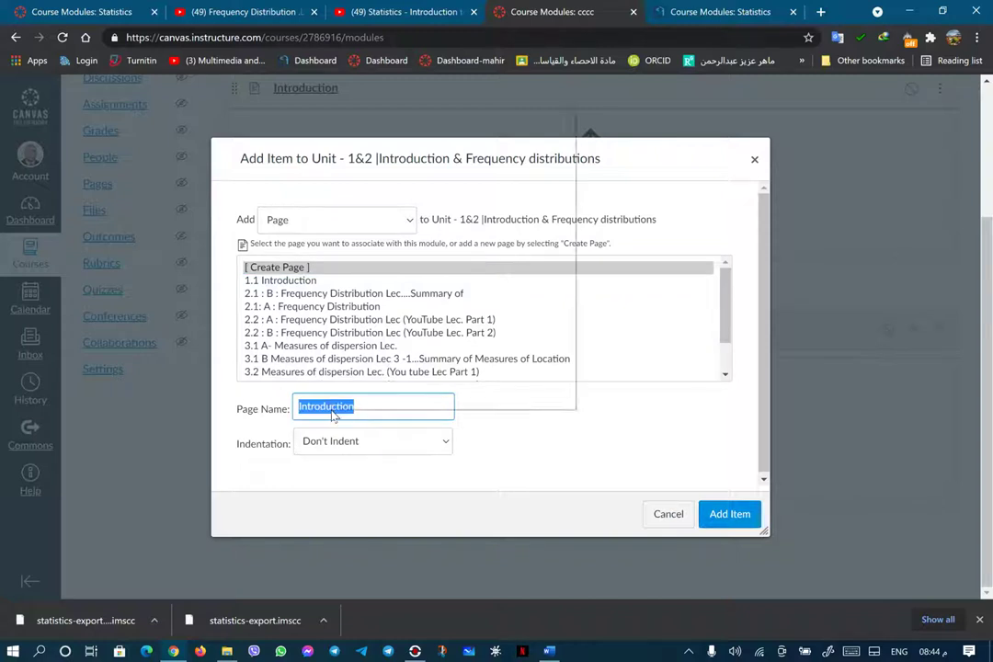
{"action": "right_click", "coordinate": [333, 411]}
{"action": "left_click", "coordinate": [393, 179]}
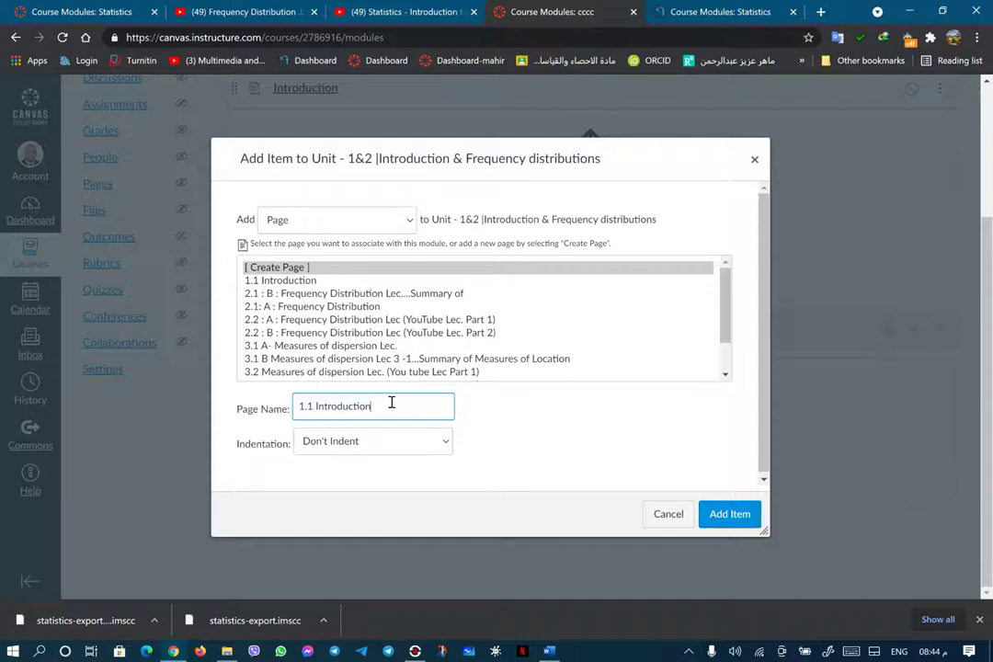
{"action": "left_click", "coordinate": [725, 517]}
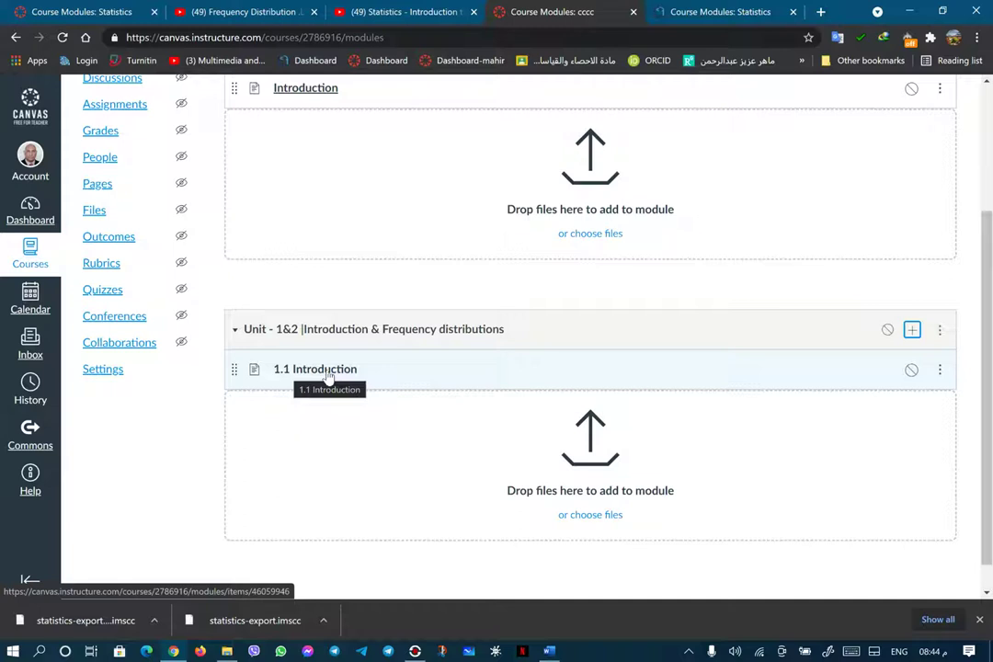
- Copy the line "2.1: A : Frequency Distribution" from Statistics.docx in Word and return to the Canvas Modules page
{"action": "left_click", "coordinate": [549, 651]}
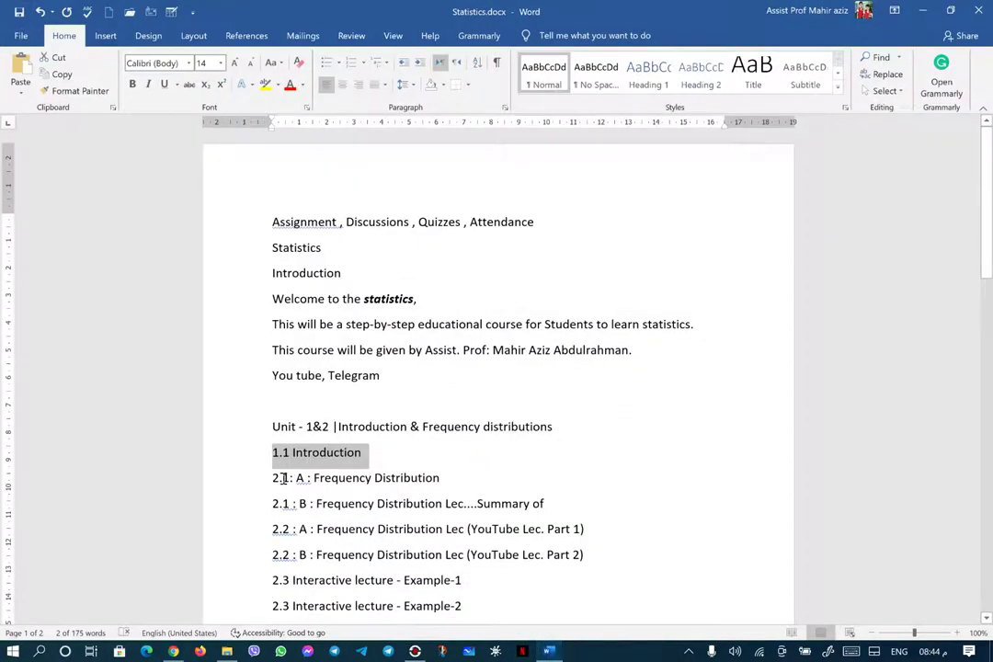
{"action": "left_click_drag", "start_coordinate": [273, 478], "coordinate": [438, 478]}
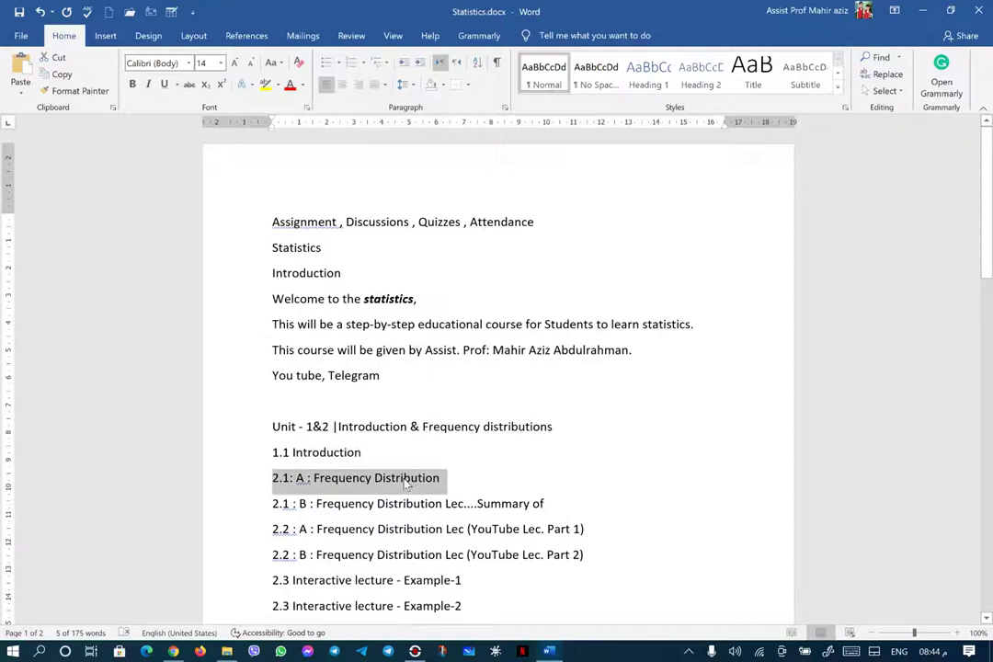
{"action": "right_click", "coordinate": [405, 478]}
{"action": "left_click", "coordinate": [428, 304]}
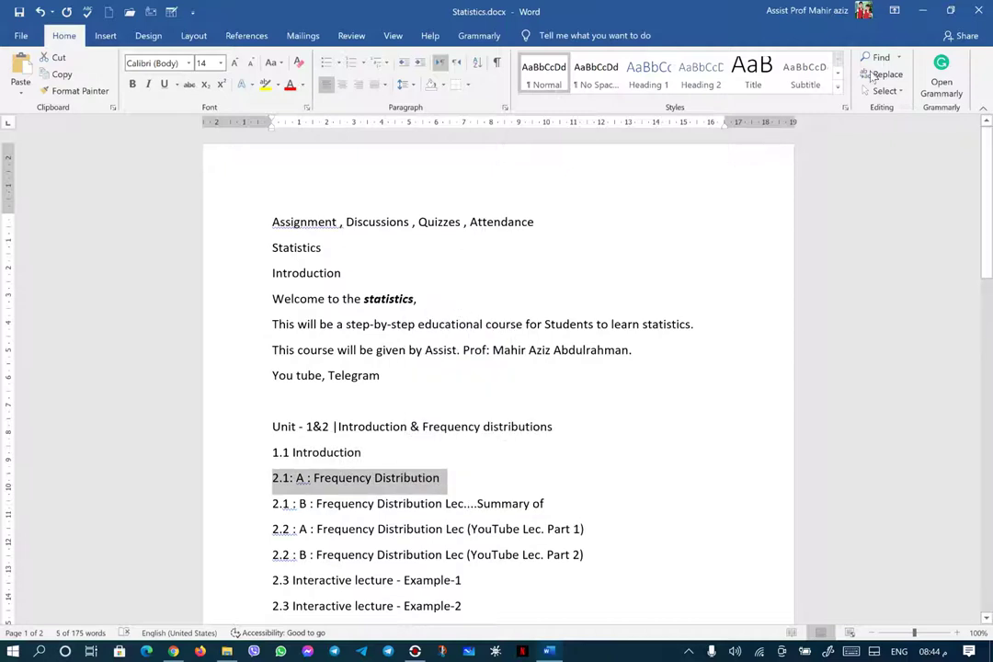
{"action": "left_click", "coordinate": [923, 11]}
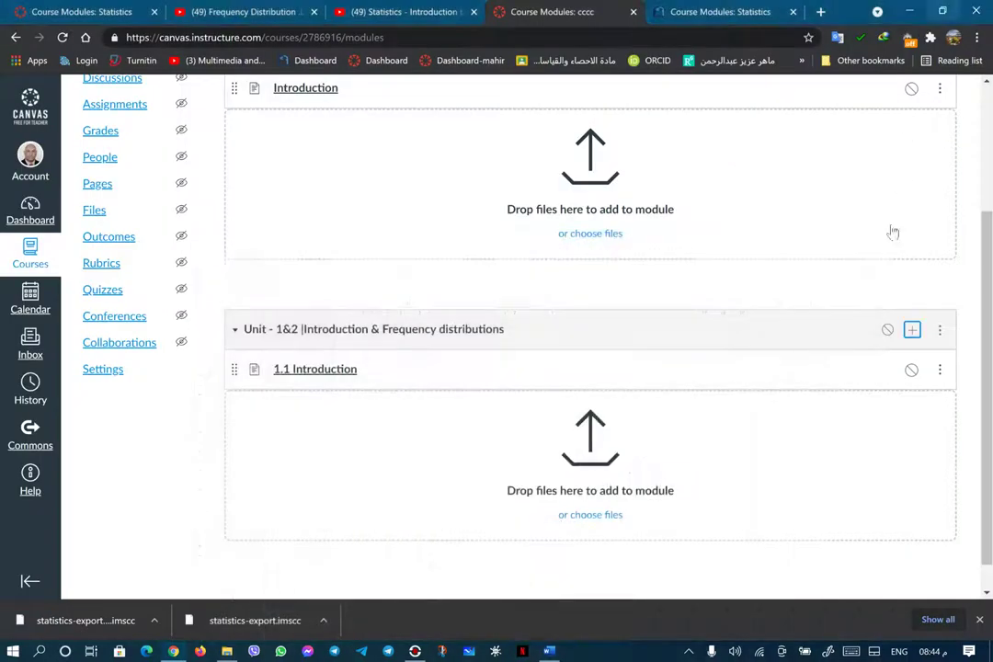
- Add a new page to the Unit - 1&2 module, named with the copied text "2.1: A : Frequency Distribution"
{"action": "left_click", "coordinate": [913, 333]}
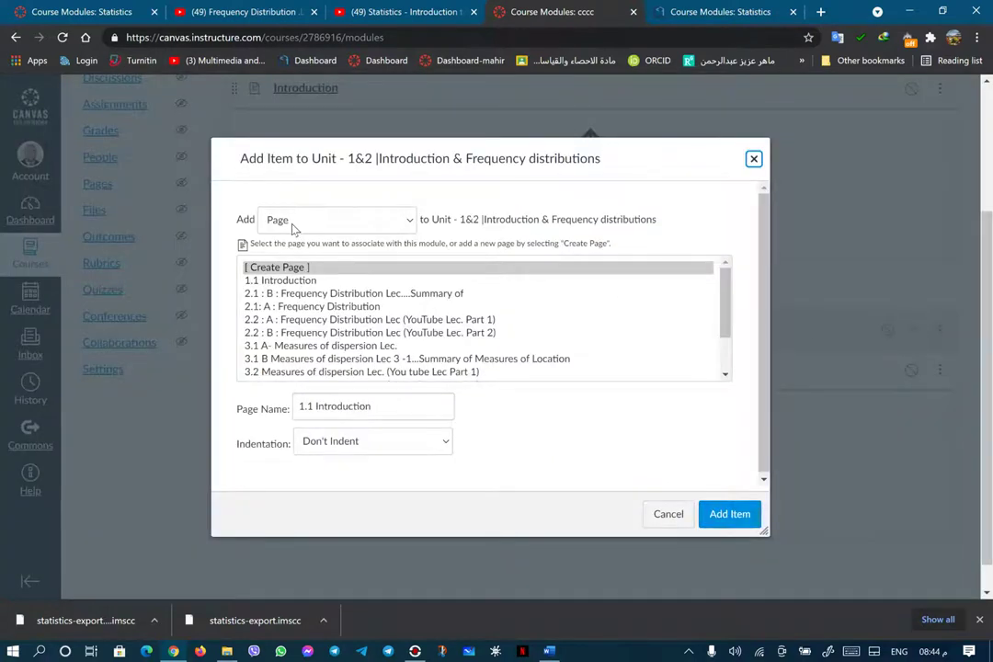
{"action": "key", "text": "Tab"}
{"action": "key", "text": "Tab"}
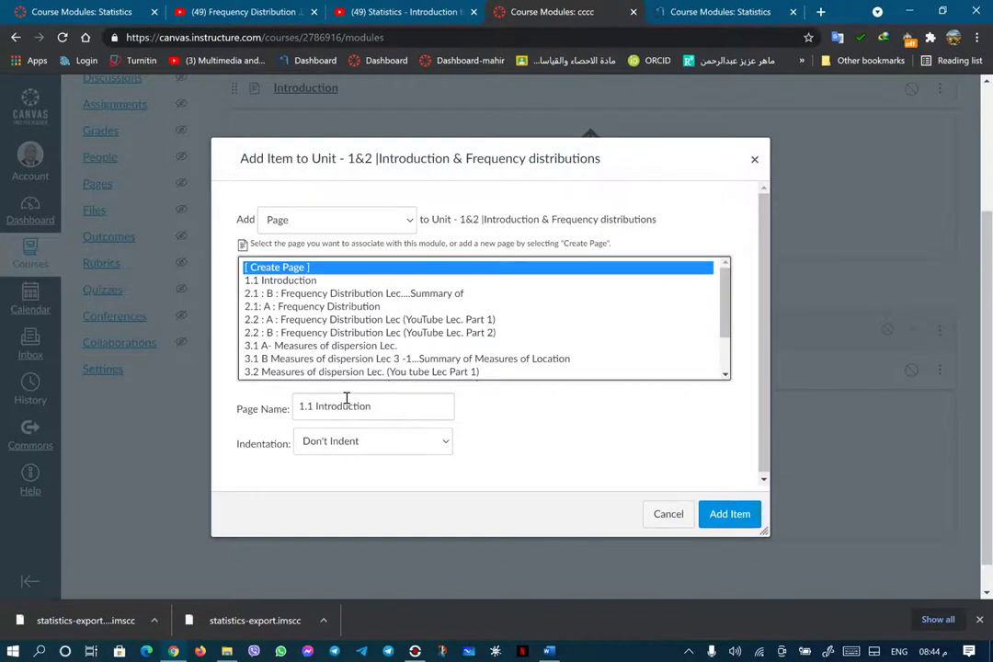
{"action": "triple_click", "coordinate": [374, 409]}
{"action": "right_click", "coordinate": [373, 409]}
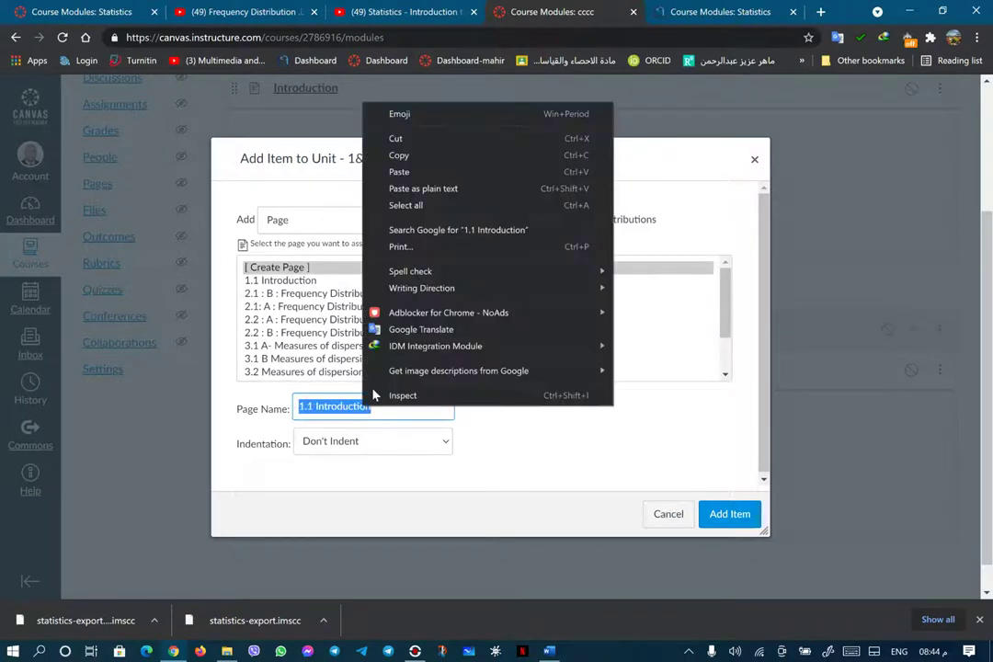
{"action": "left_click", "coordinate": [398, 171]}
{"action": "left_click", "coordinate": [722, 516]}
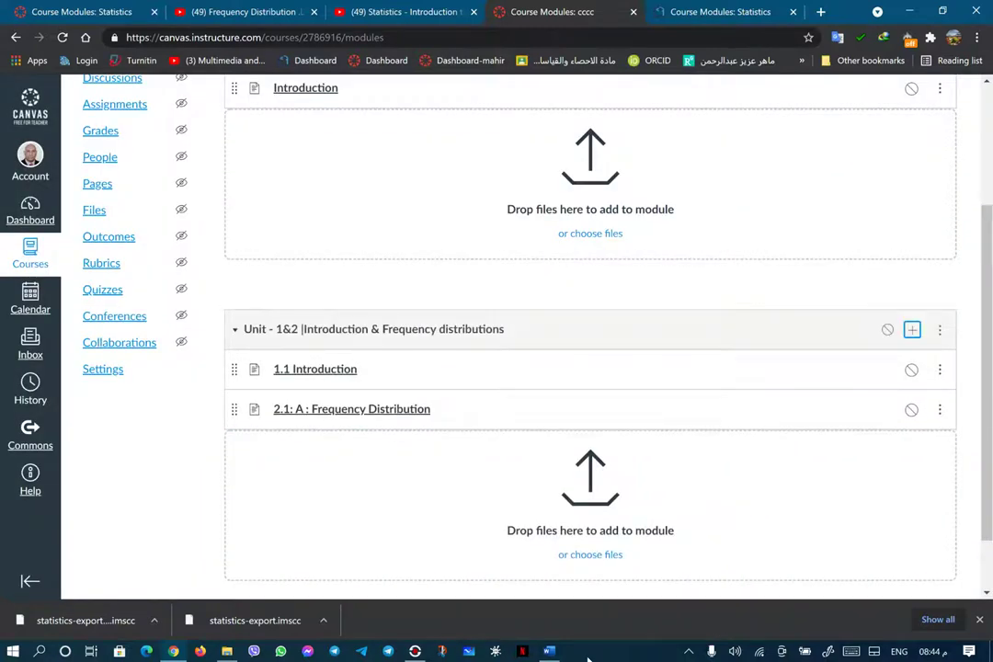
- Copy the line "2.1 : B : Frequency Distribution Lec....Summary of" from Statistics.docx in Word and return to Canvas
{"action": "left_click", "coordinate": [549, 651]}
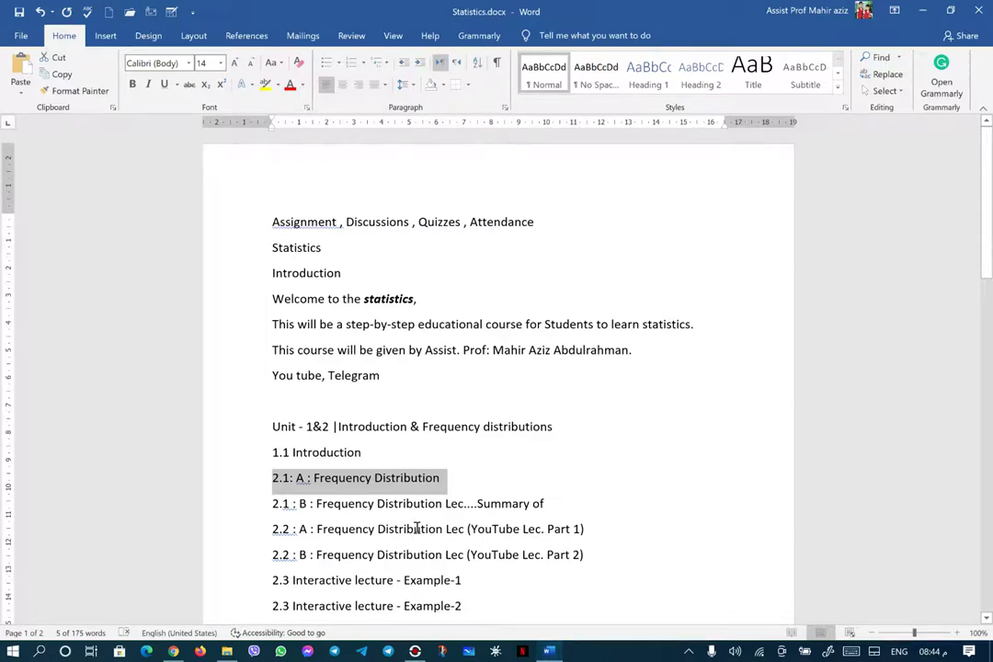
{"action": "left_click", "coordinate": [269, 503]}
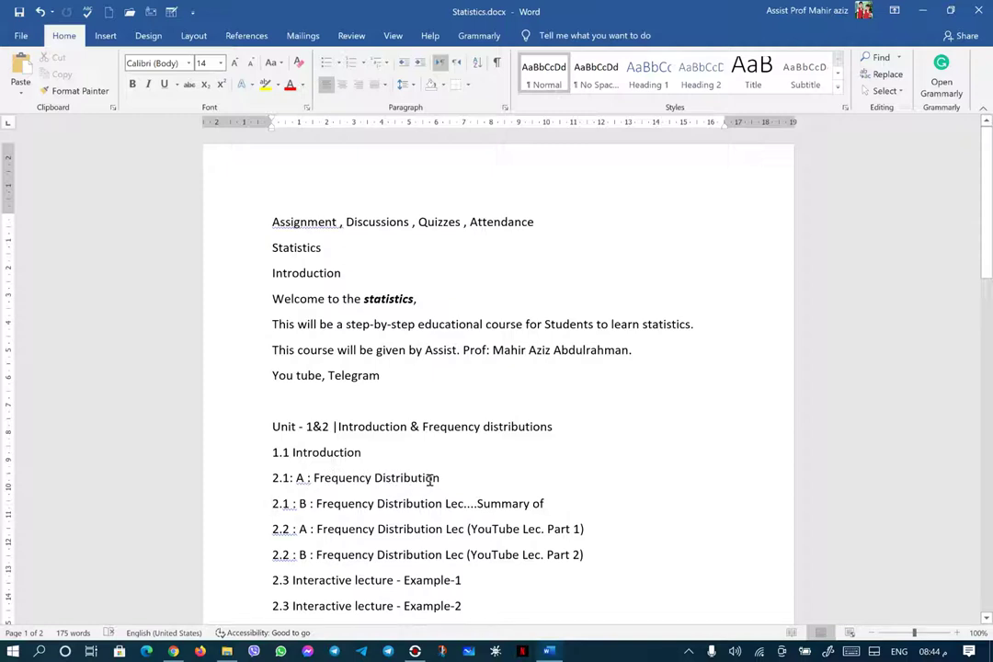
{"action": "mouse_move", "coordinate": [430, 480]}
{"action": "left_click_drag", "start_coordinate": [271, 503], "coordinate": [553, 504]}
{"action": "right_click", "coordinate": [511, 504]}
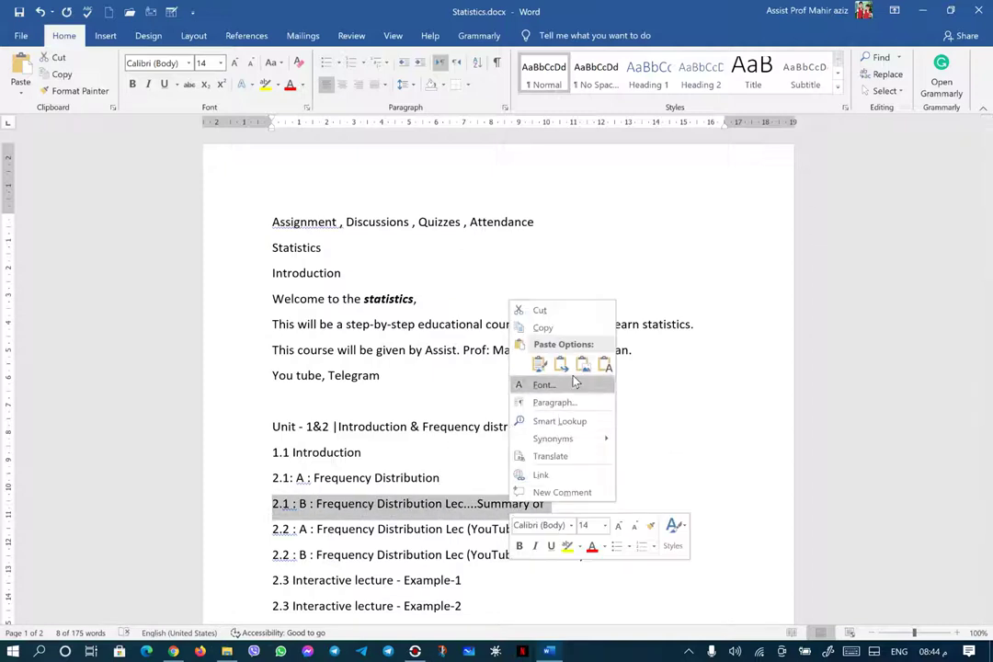
{"action": "left_click", "coordinate": [572, 329]}
{"action": "key", "text": "alt+Tab"}
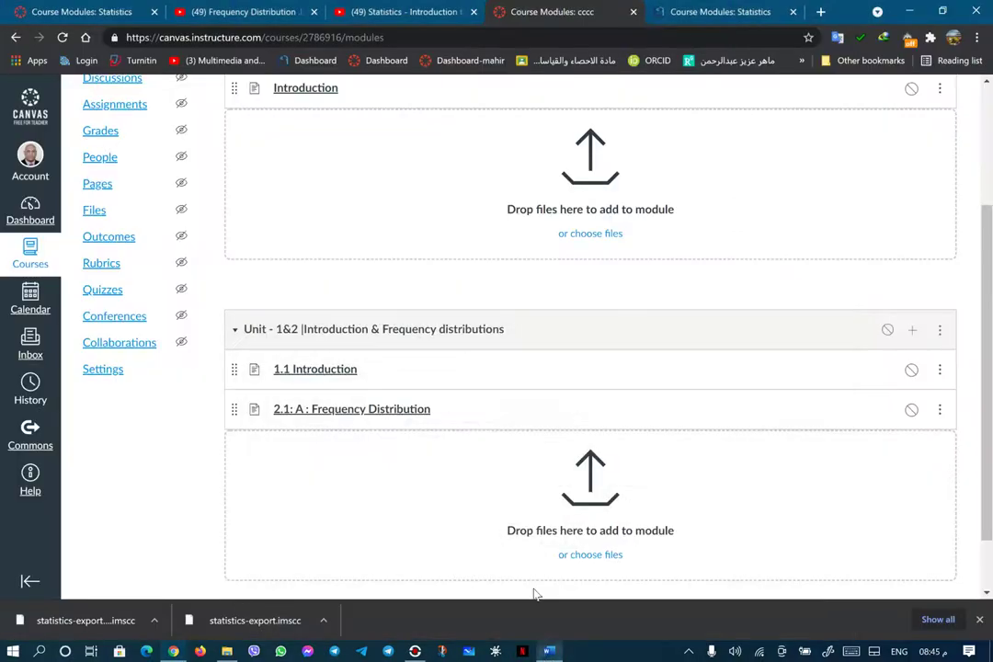
- Add a new page to the Unit - 1&2 module, named with the copied text "2.1 : B : Frequency Distribution Lec....Summary of"
{"action": "left_click", "coordinate": [912, 330]}
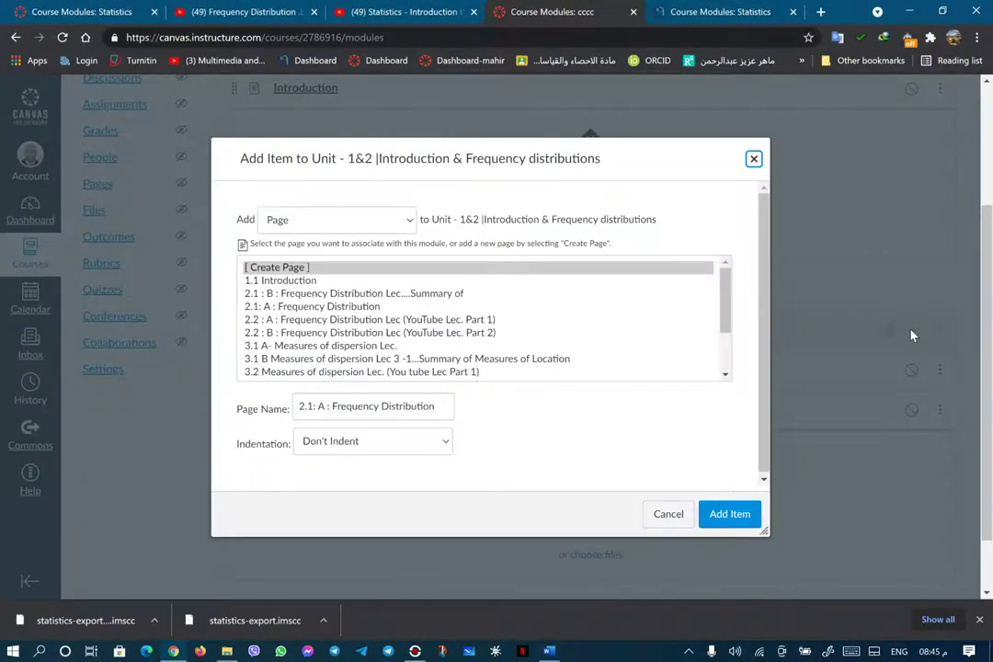
{"action": "left_click", "coordinate": [277, 269]}
{"action": "triple_click", "coordinate": [411, 413]}
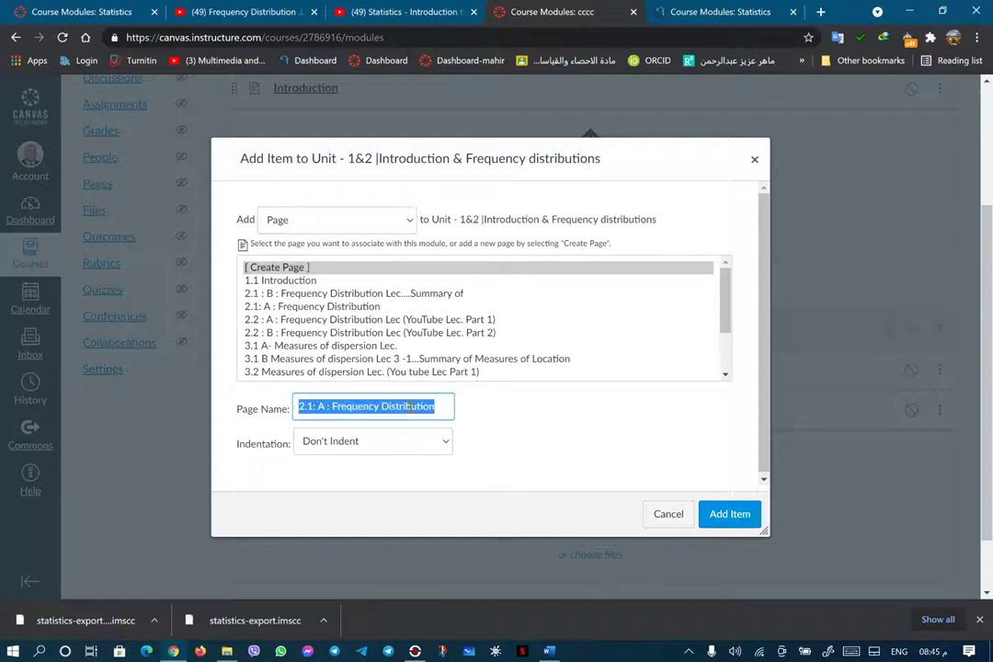
{"action": "right_click", "coordinate": [408, 407]}
{"action": "left_click", "coordinate": [432, 174]}
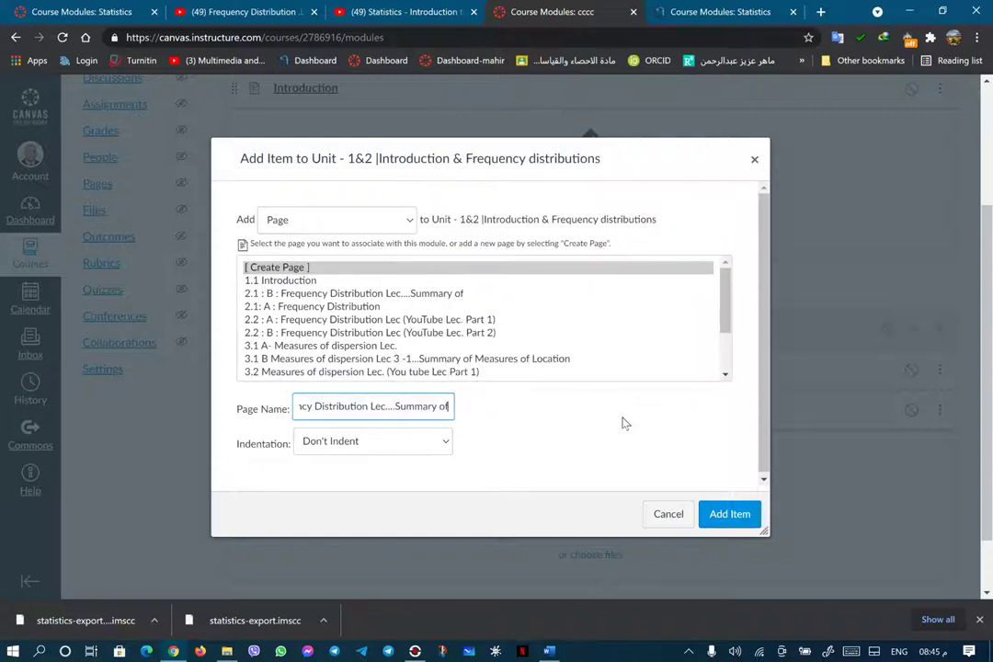
{"action": "left_click", "coordinate": [730, 514]}
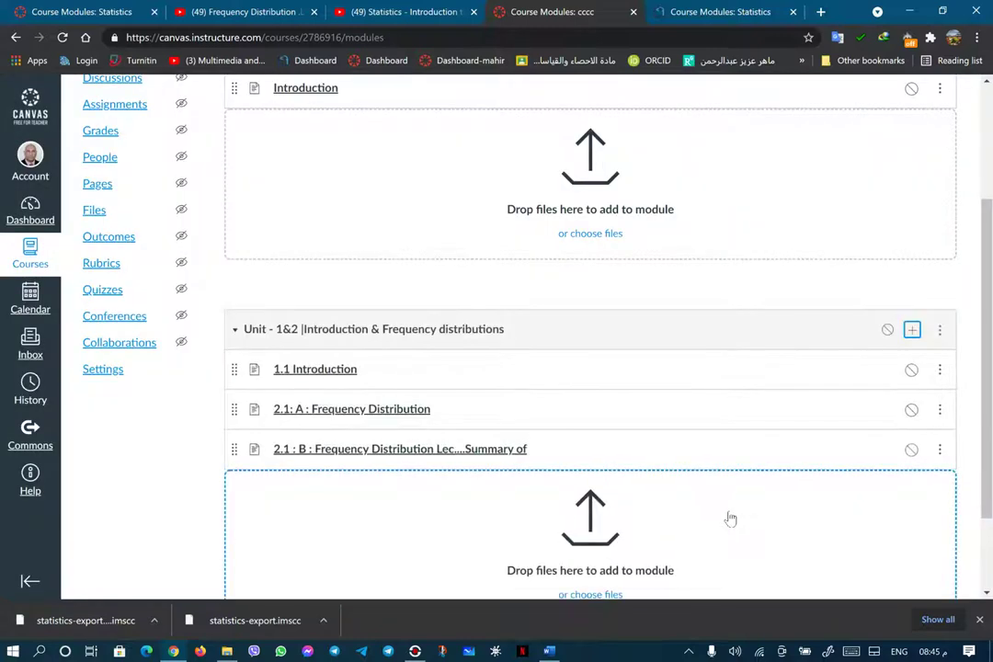
- Copy the line "2.2 : A : Frequency Distribution Lec (YouTube Lec. Part 1)" from Statistics.docx in Word and return to Canvas
{"action": "left_click", "coordinate": [549, 651]}
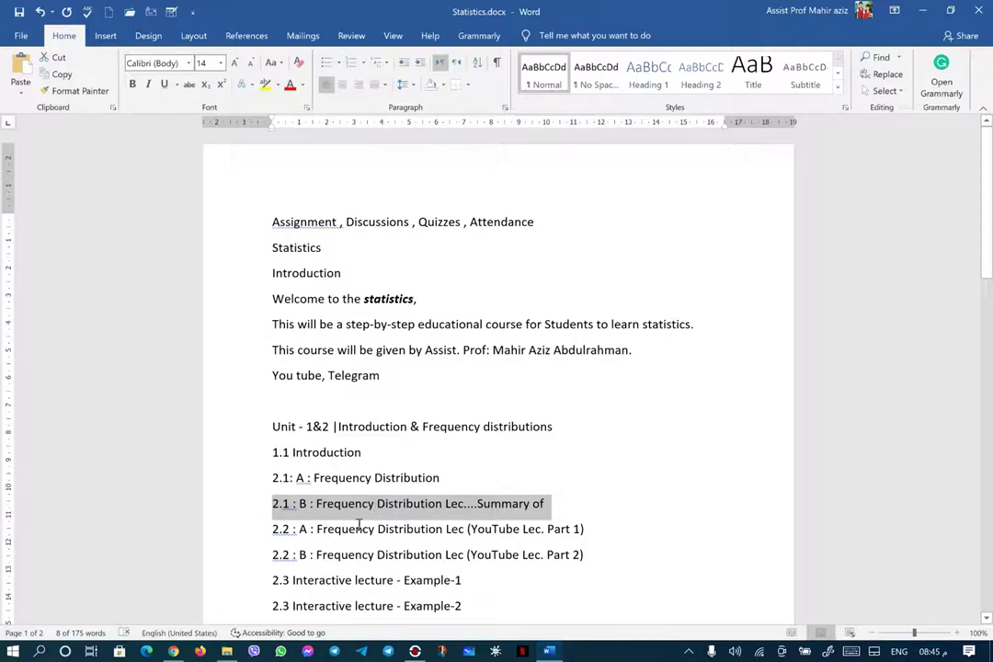
{"action": "left_click_drag", "start_coordinate": [270, 530], "coordinate": [588, 534]}
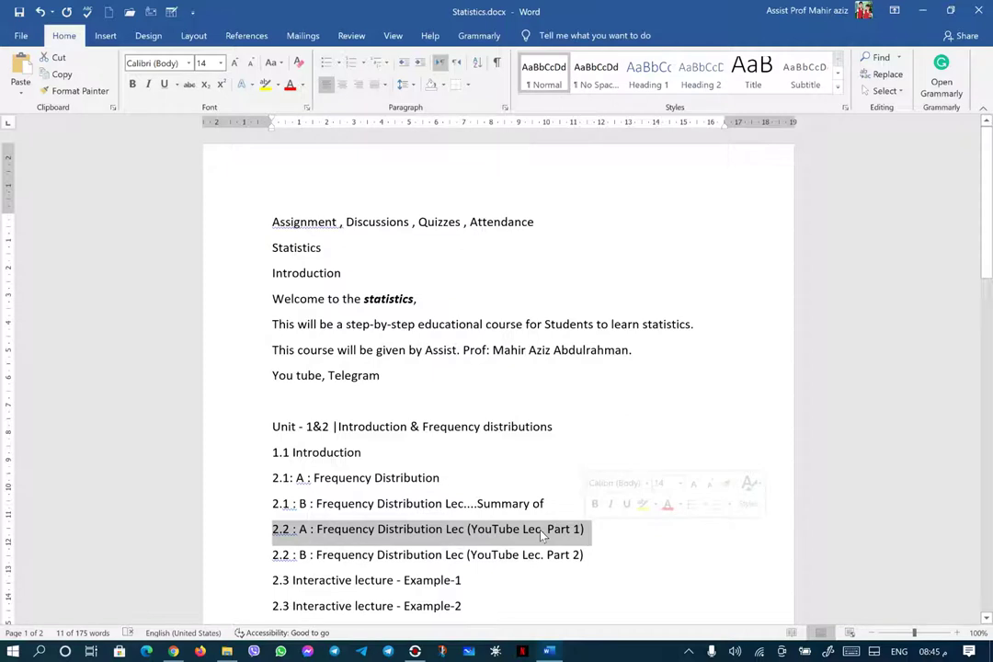
{"action": "right_click", "coordinate": [588, 534]}
{"action": "left_click", "coordinate": [585, 355]}
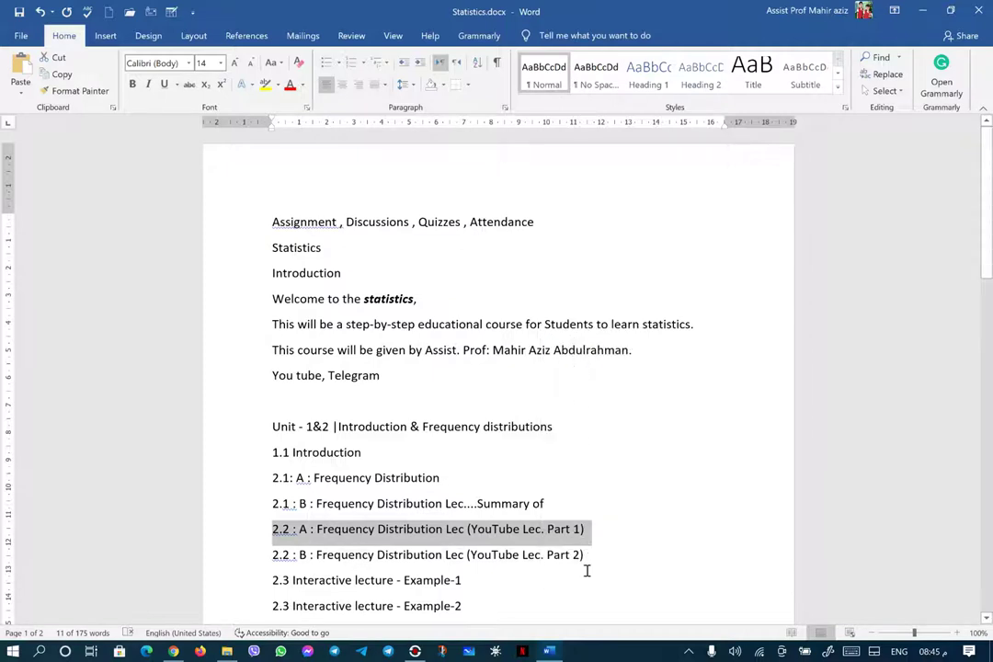
{"action": "left_click", "coordinate": [548, 652]}
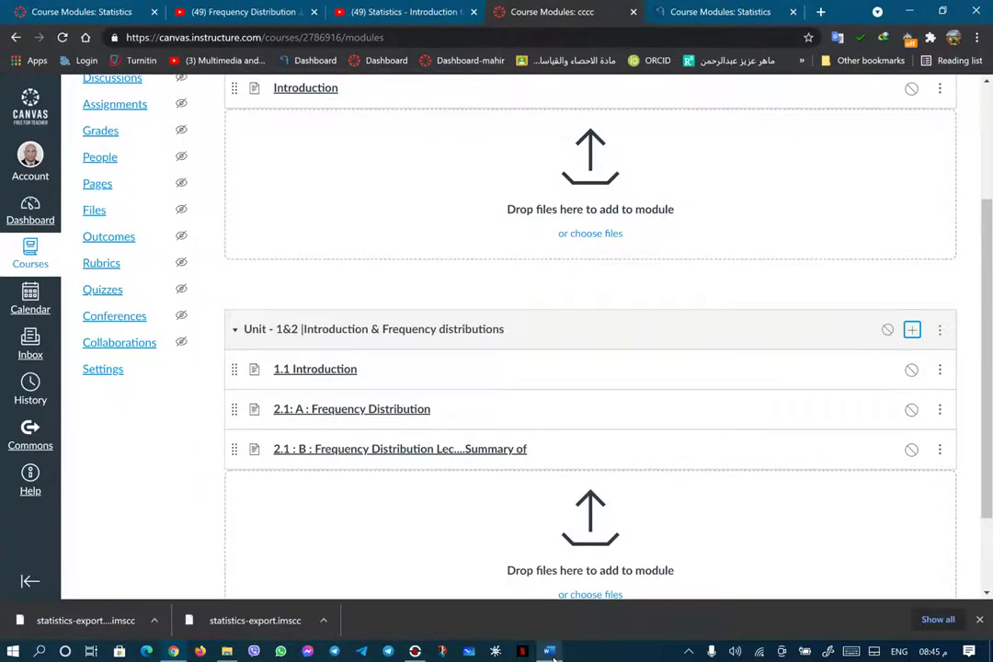
- Add a new page to the Unit - 1&2 module, named with the copied text "2.2 : A : Frequency Distribution Lec (YouTube Lec. Part 1)"
{"action": "left_click", "coordinate": [912, 331]}
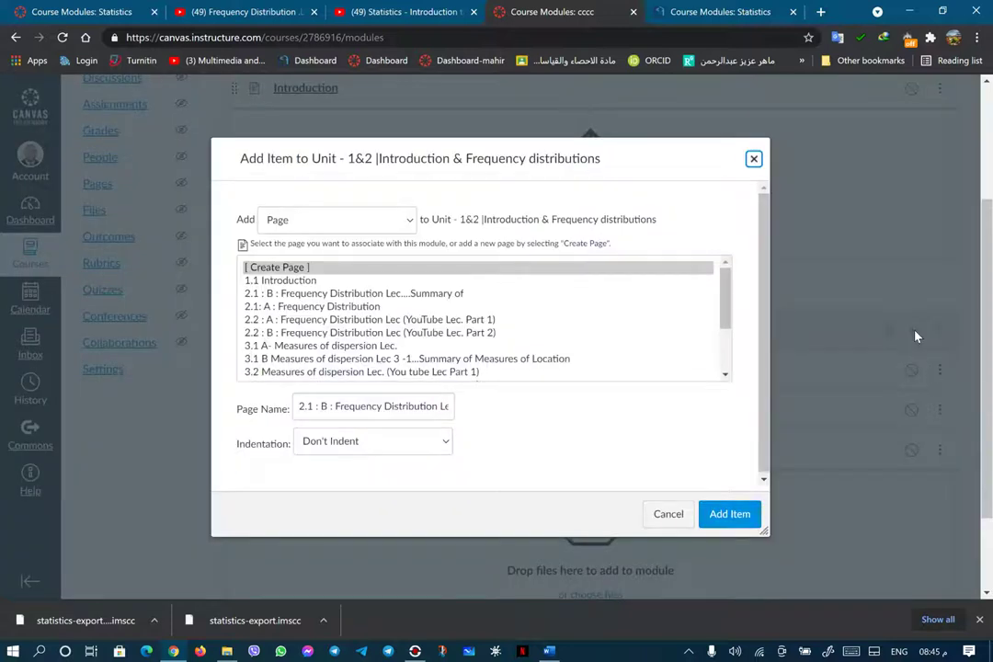
{"action": "left_click", "coordinate": [272, 268]}
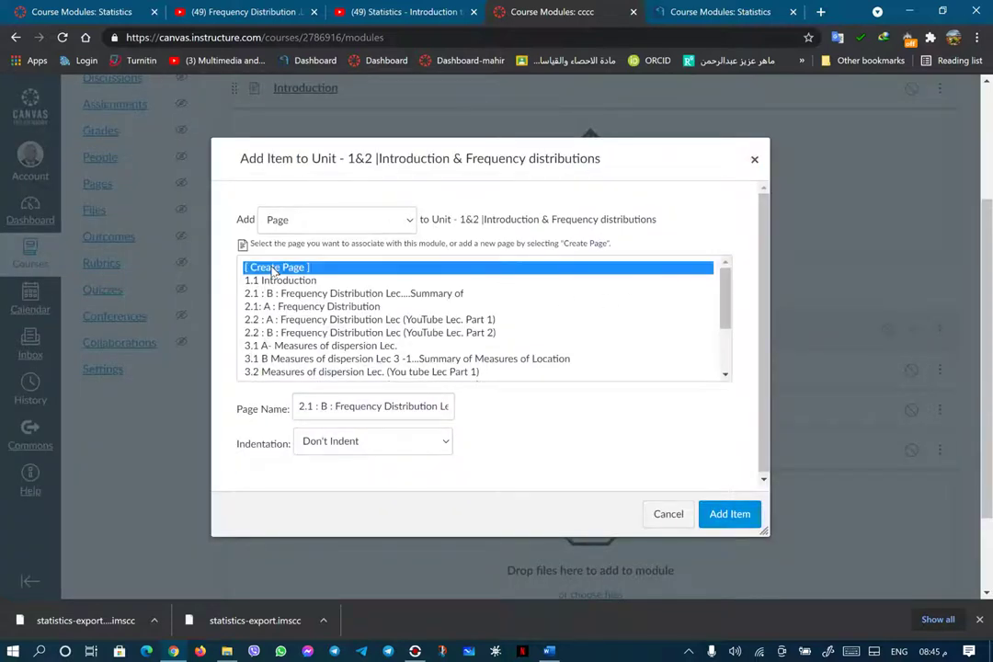
{"action": "triple_click", "coordinate": [363, 408]}
{"action": "right_click", "coordinate": [365, 410]}
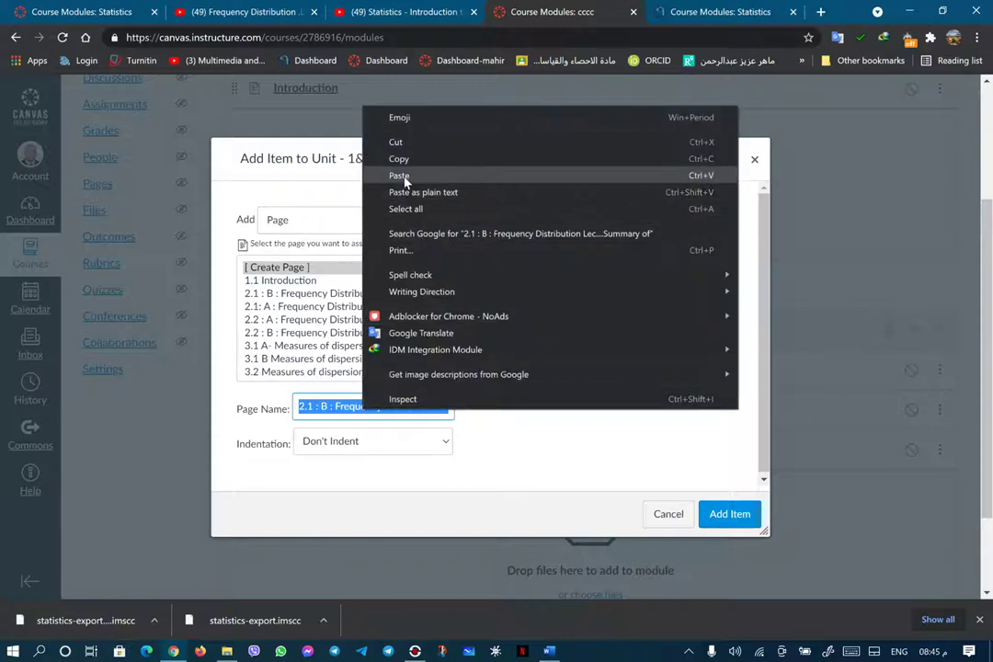
{"action": "left_click", "coordinate": [399, 175]}
{"action": "left_click", "coordinate": [733, 523]}
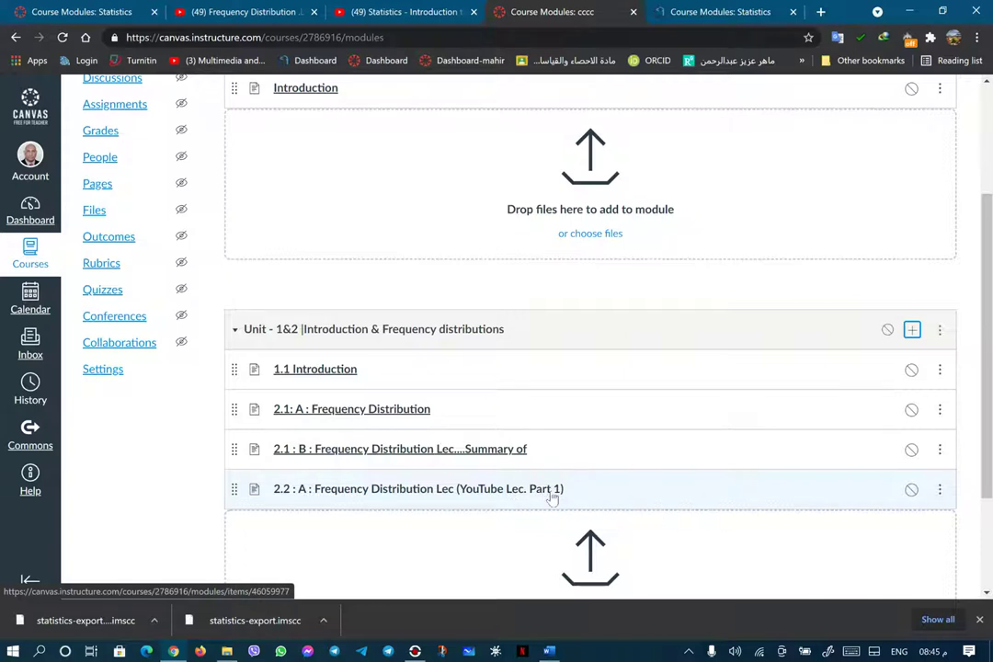
- Open a new item for the Unit - 1&2 module, then copy "2.2 : B : Frequency Distribution Lec (YouTube Lec. Part 2)" from Statistics.docx in Word and return to Canvas
{"action": "left_click", "coordinate": [912, 330]}
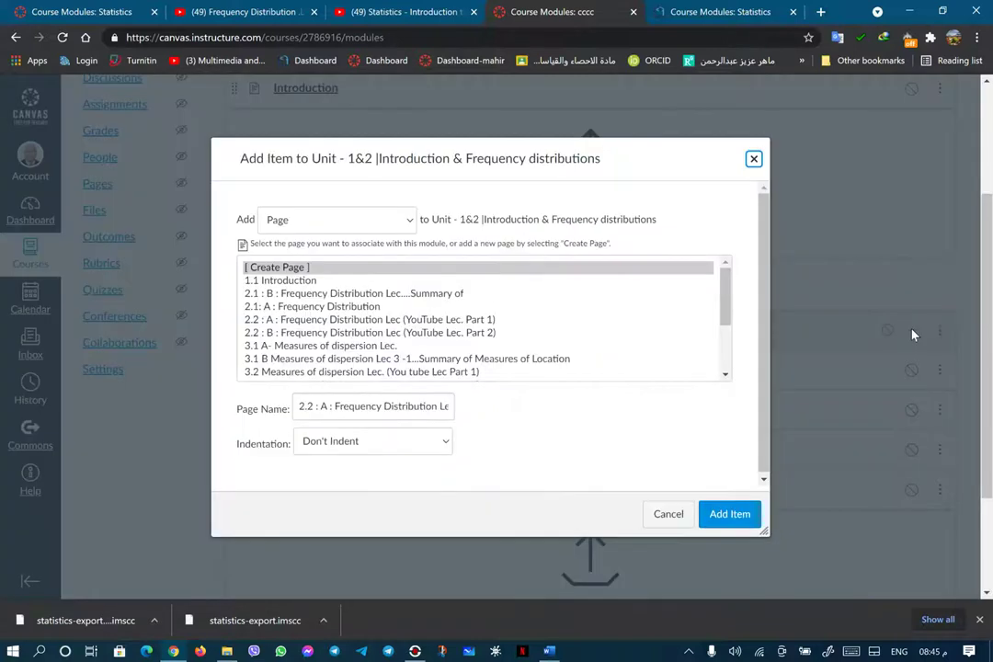
{"action": "left_click", "coordinate": [549, 651]}
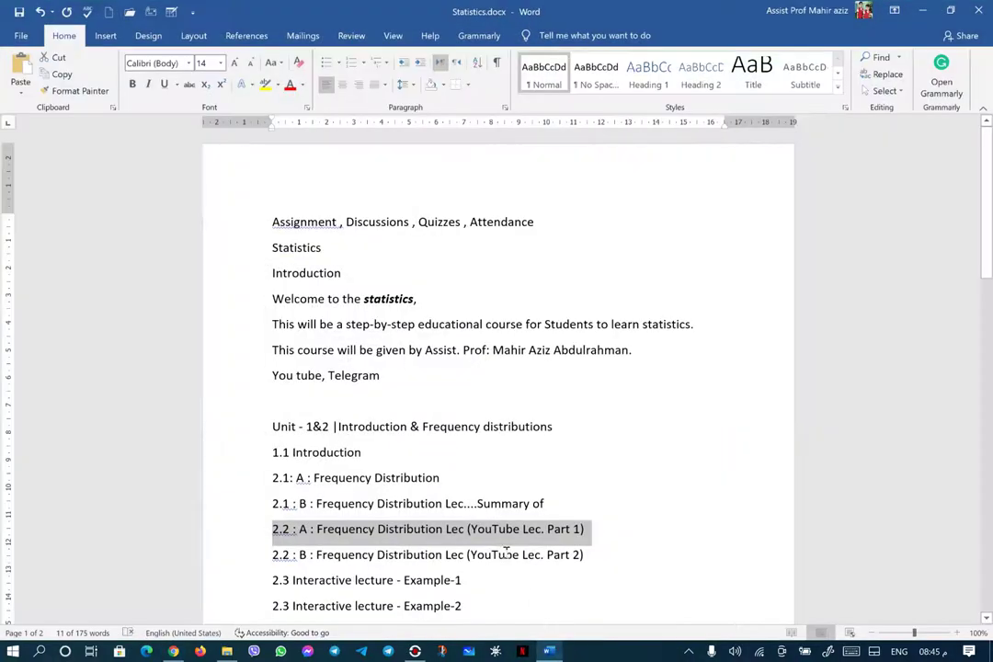
{"action": "left_click_drag", "start_coordinate": [272, 554], "coordinate": [555, 564]}
{"action": "right_click", "coordinate": [555, 565]}
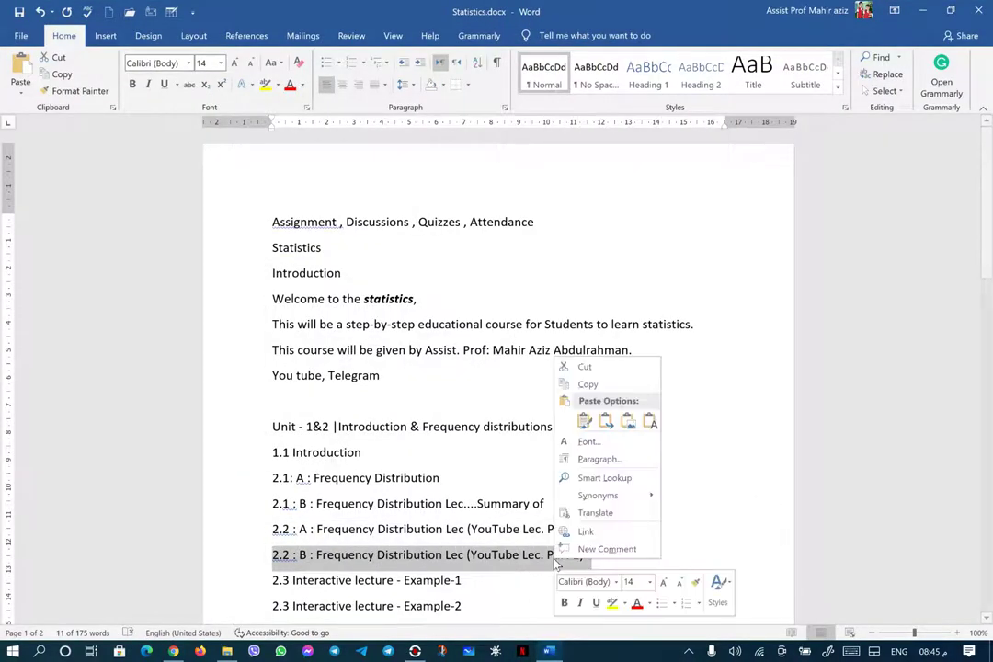
{"action": "left_click", "coordinate": [604, 379]}
{"action": "key", "text": "alt+Tab"}
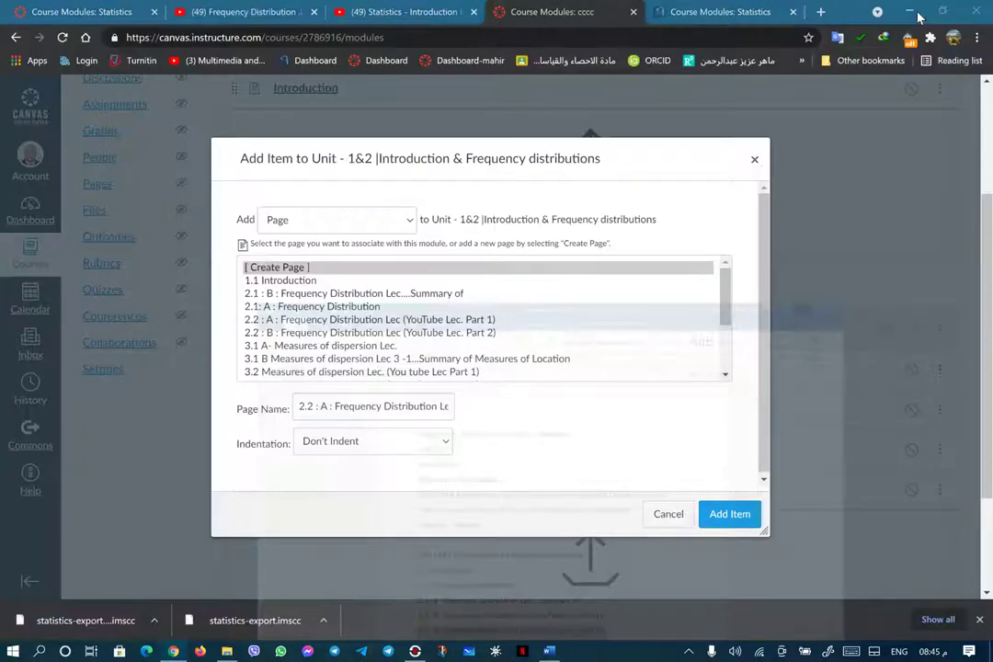
- Add a new page to the Unit - 1&2 module, named with the copied text "2.2 : B : Frequency Distribution Lec (YouTube Lec. Part 2)"
{"action": "left_click", "coordinate": [393, 223]}
{"action": "left_click", "coordinate": [390, 225]}
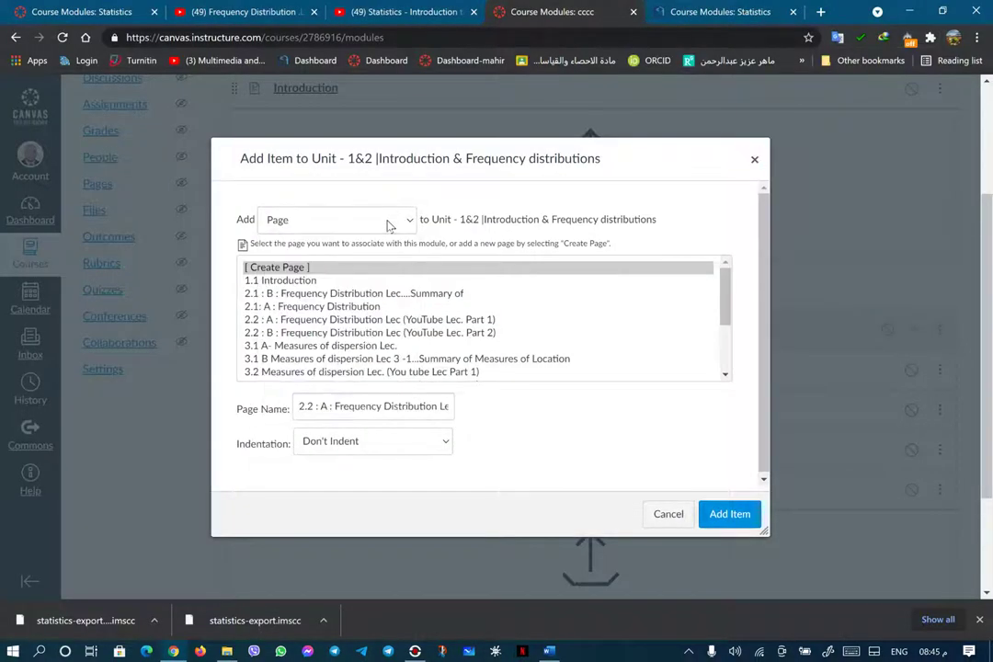
{"action": "left_click", "coordinate": [286, 268]}
{"action": "triple_click", "coordinate": [408, 408]}
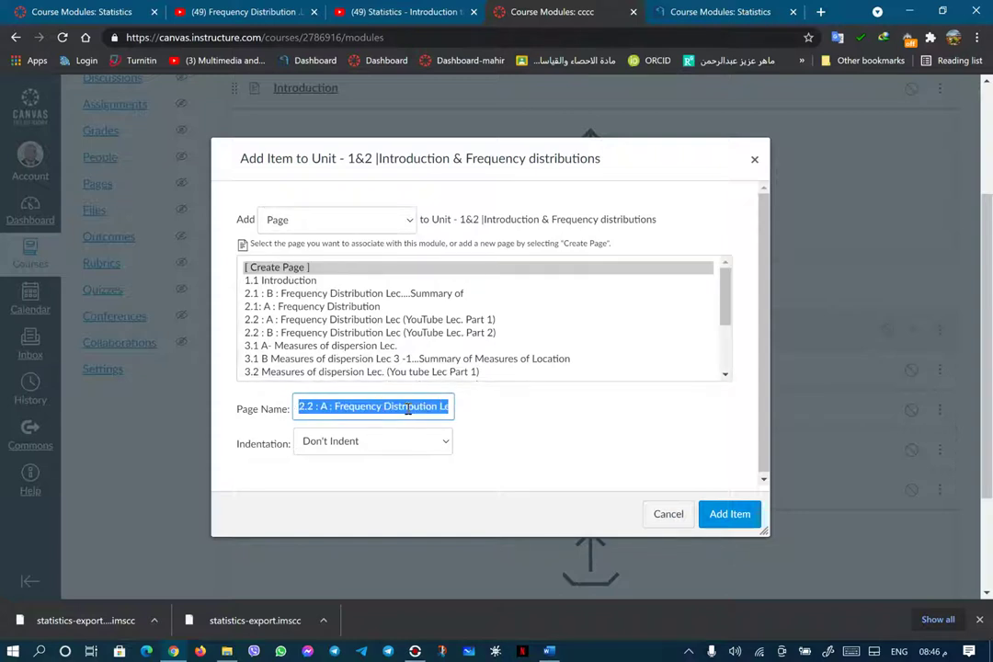
{"action": "right_click", "coordinate": [408, 408]}
{"action": "left_click", "coordinate": [462, 188]}
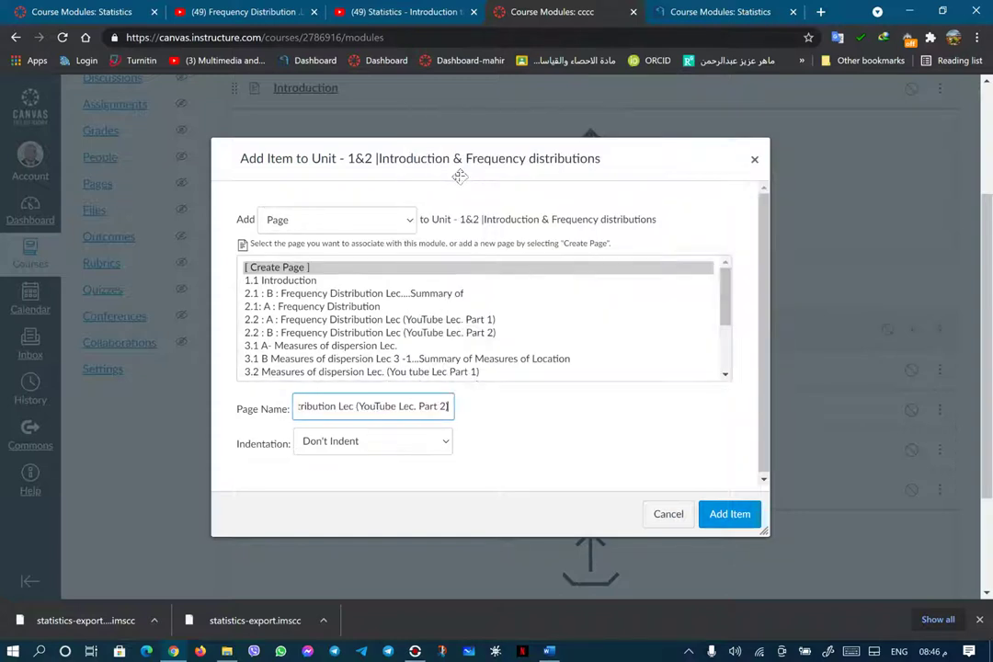
{"action": "left_click", "coordinate": [740, 516]}
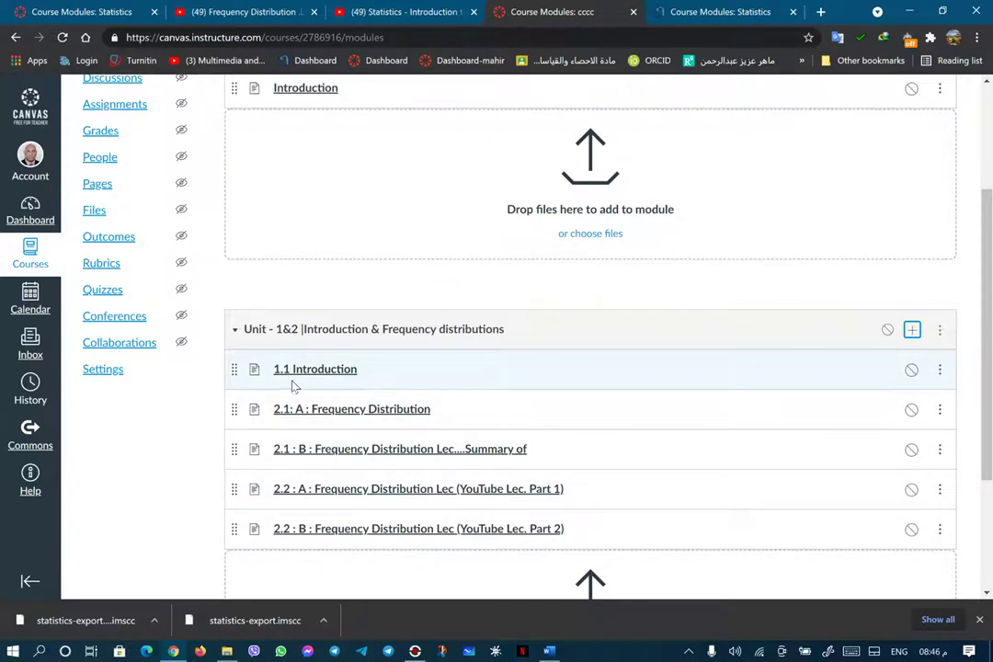
- Copy the line "2.3 Interactive lecture - Example-1" from Statistics.docx in Word and return to Canvas
{"action": "left_click", "coordinate": [549, 651]}
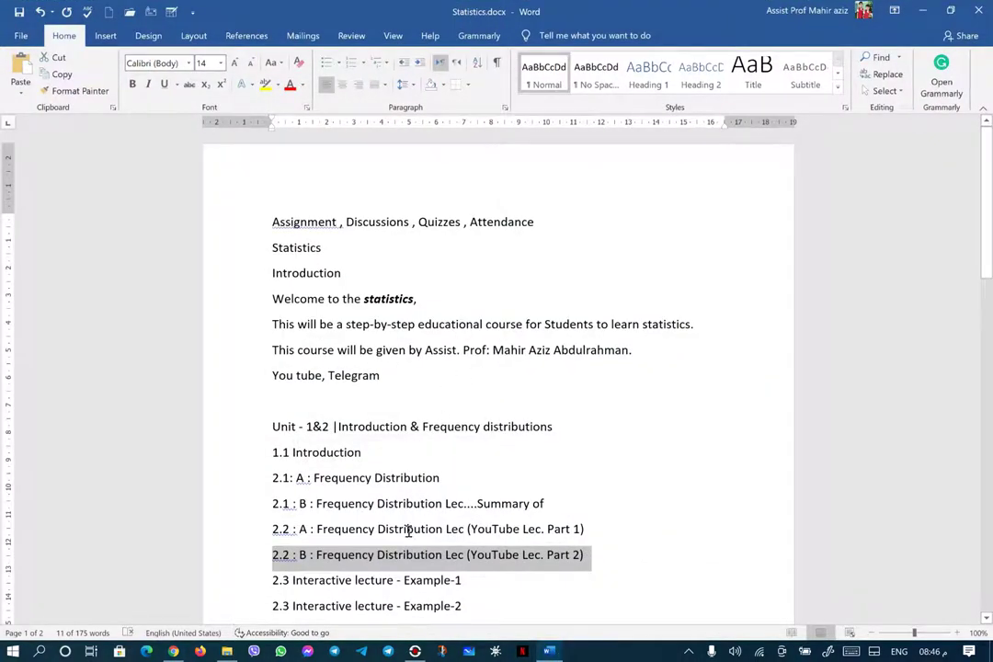
{"action": "scroll", "coordinate": [410, 530], "scroll_direction": "down", "scroll_amount": 2}
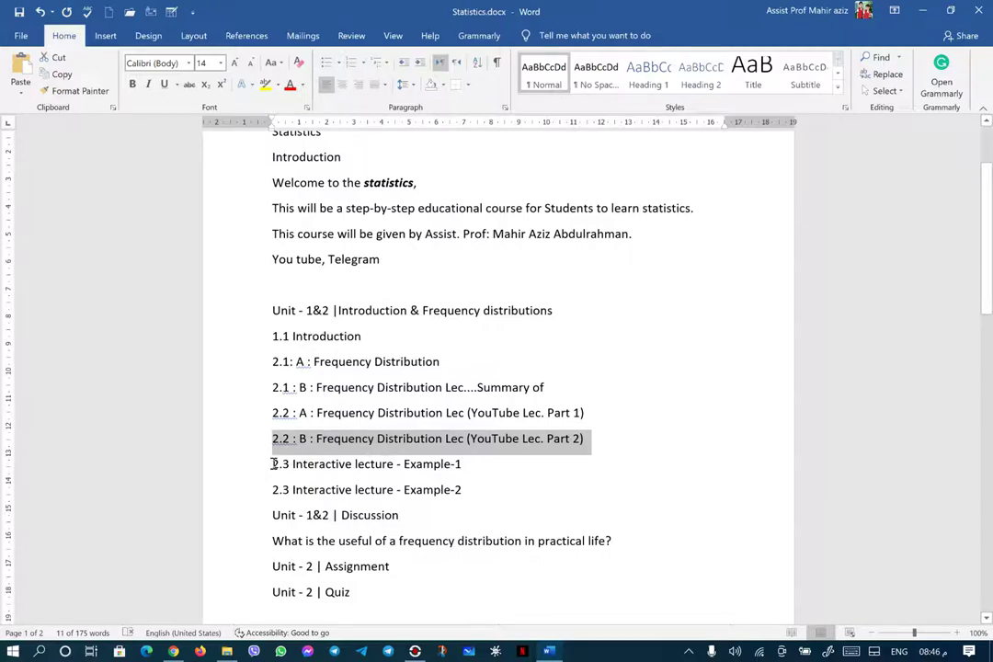
{"action": "left_click_drag", "start_coordinate": [274, 464], "coordinate": [460, 466]}
{"action": "right_click", "coordinate": [447, 468]}
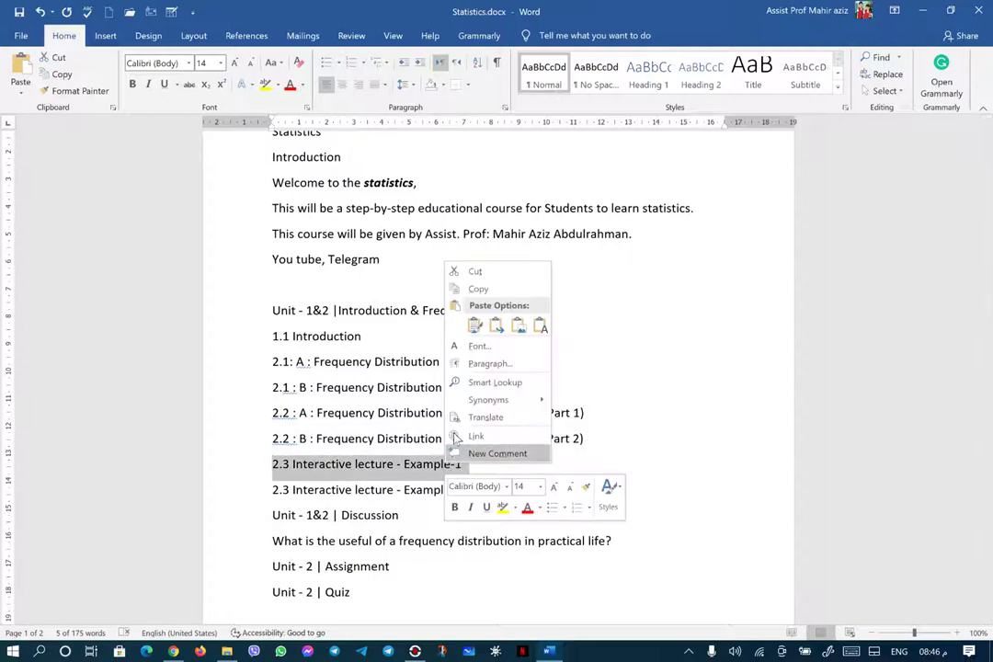
{"action": "left_click", "coordinate": [483, 286]}
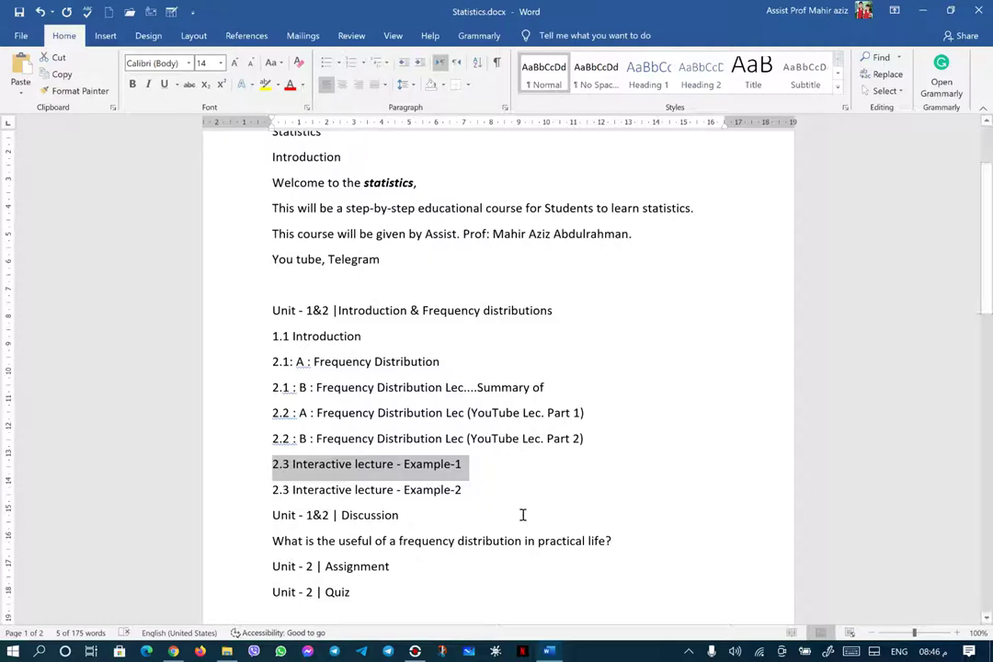
{"action": "key", "text": "alt+Tab"}
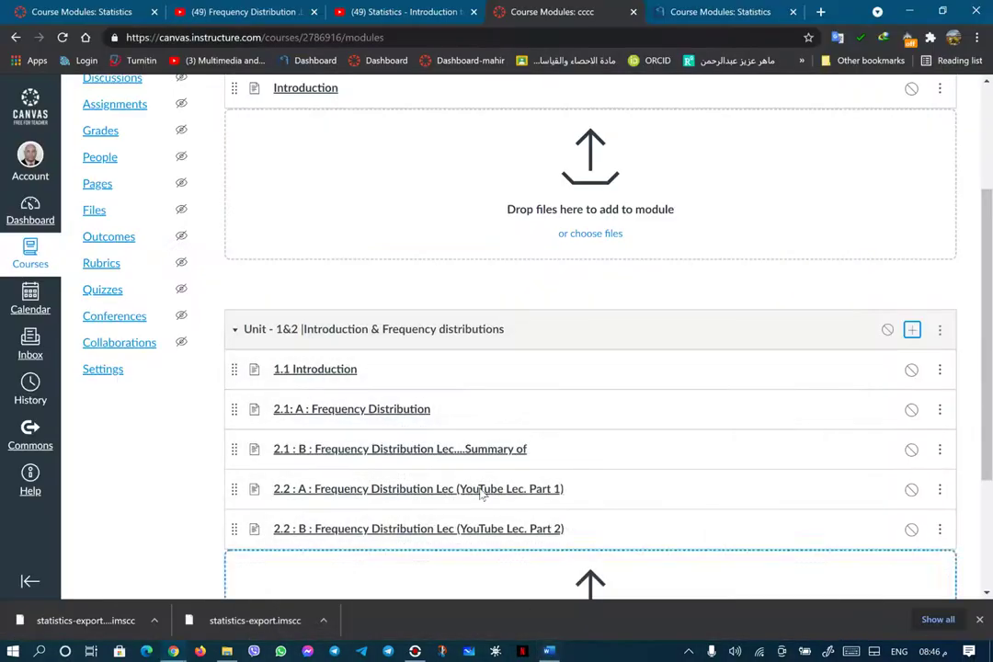
- Add a new page to the Unit - 1&2 module, named with the copied text "2.3 Interactive lecture - Example-1"
{"action": "left_click", "coordinate": [911, 329]}
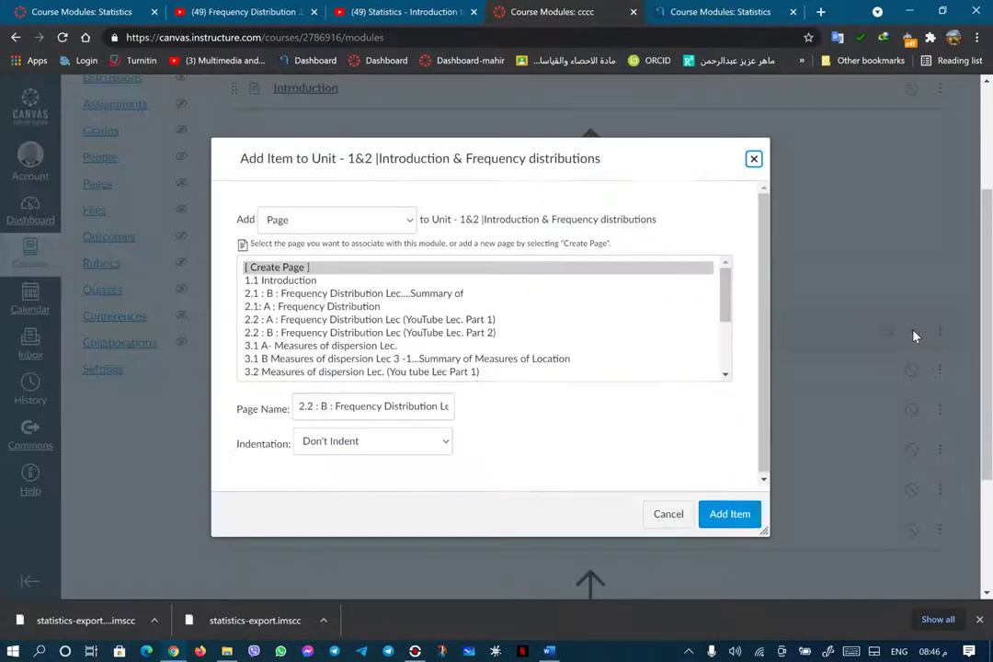
{"action": "left_click", "coordinate": [273, 268]}
{"action": "left_click", "coordinate": [344, 406]}
{"action": "triple_click", "coordinate": [343, 406]}
{"action": "right_click", "coordinate": [346, 405]}
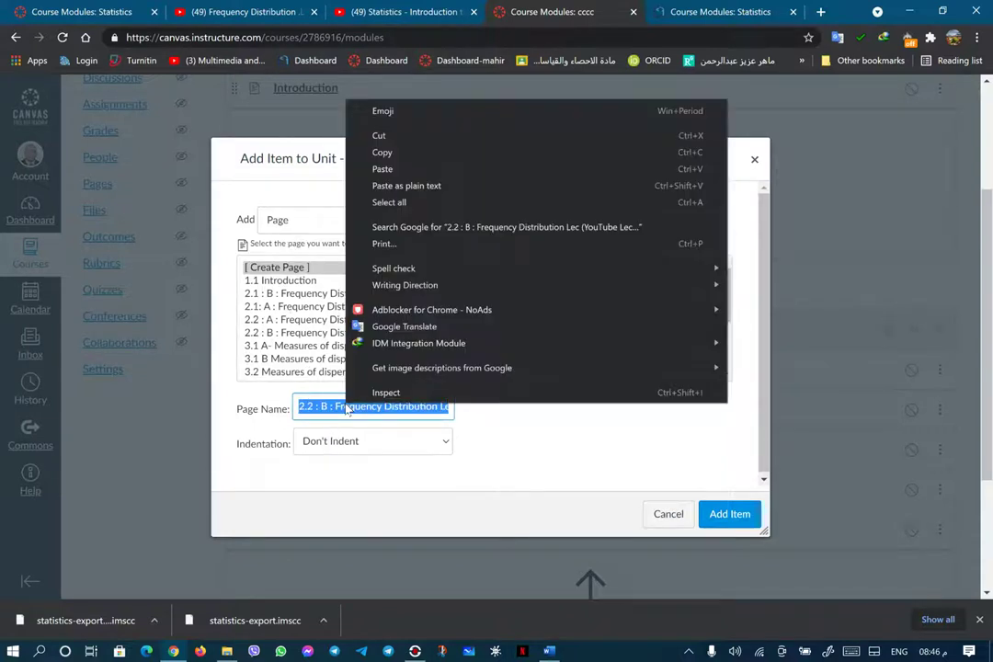
{"action": "left_click", "coordinate": [416, 169]}
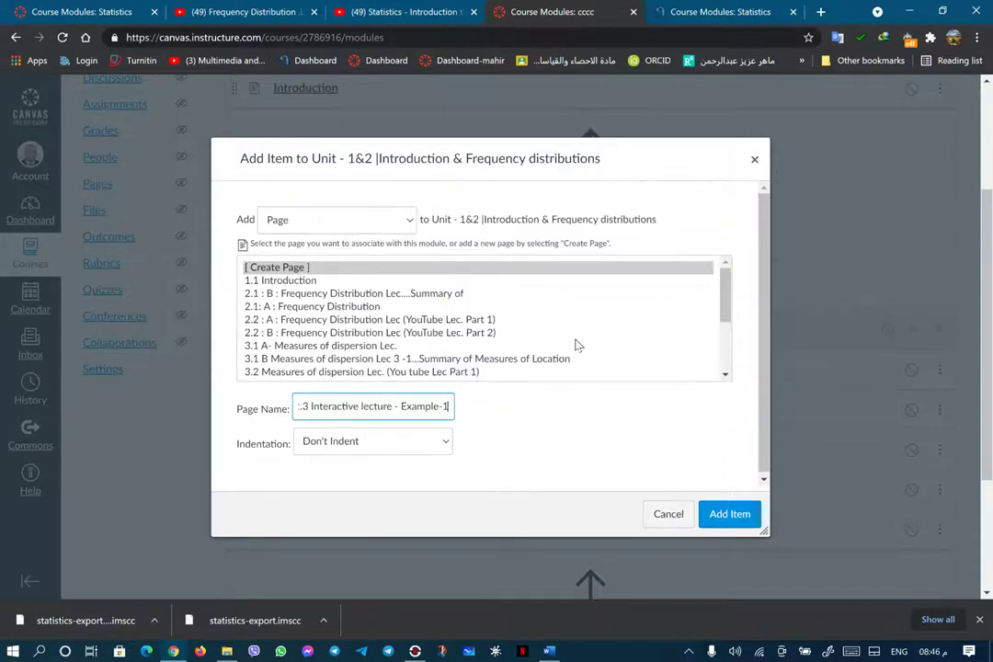
{"action": "left_click", "coordinate": [741, 515]}
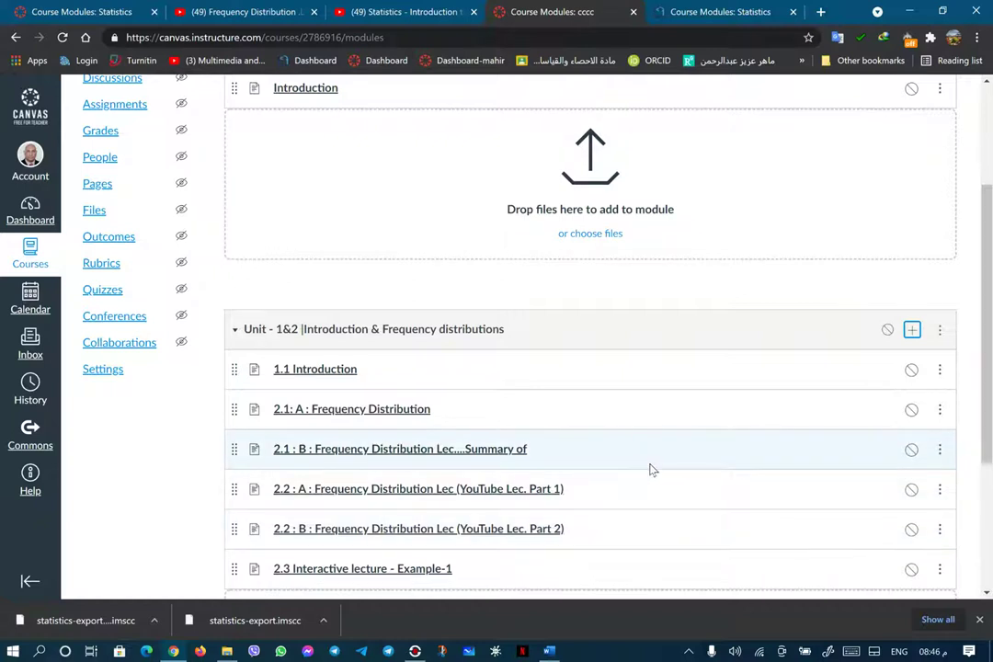
- Copy the line "2.3 Interactive lecture - Example-2" from Statistics.docx in Word and return to Canvas
{"action": "scroll", "coordinate": [650, 470], "scroll_direction": "down", "scroll_amount": 5}
{"action": "key", "text": "alt+Tab"}
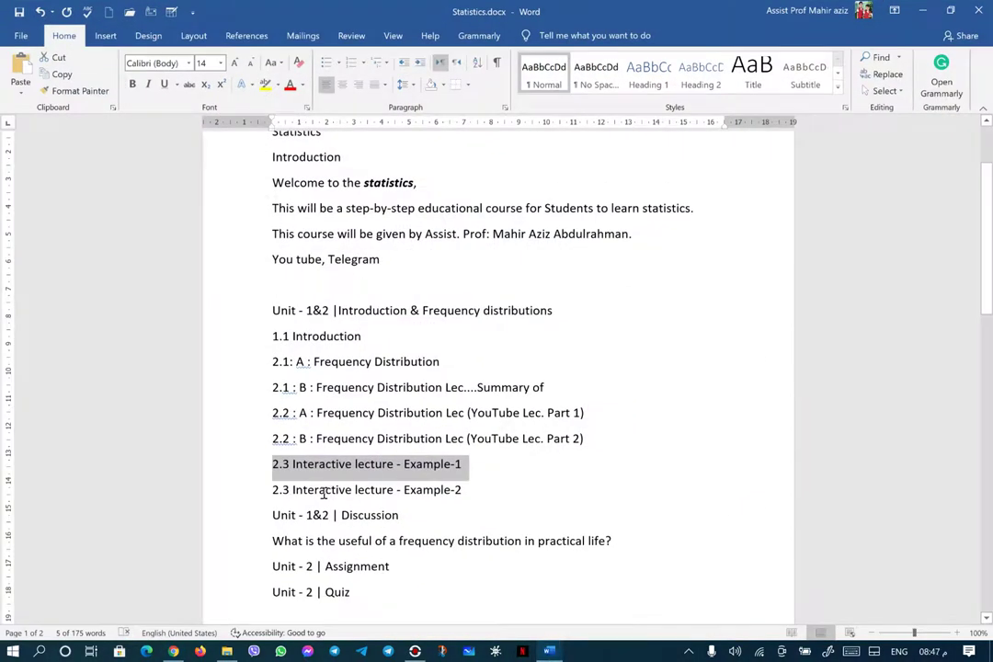
{"action": "left_click_drag", "start_coordinate": [279, 492], "coordinate": [460, 490]}
{"action": "right_click", "coordinate": [452, 488]}
{"action": "left_click", "coordinate": [473, 316]}
{"action": "left_click", "coordinate": [927, 12]}
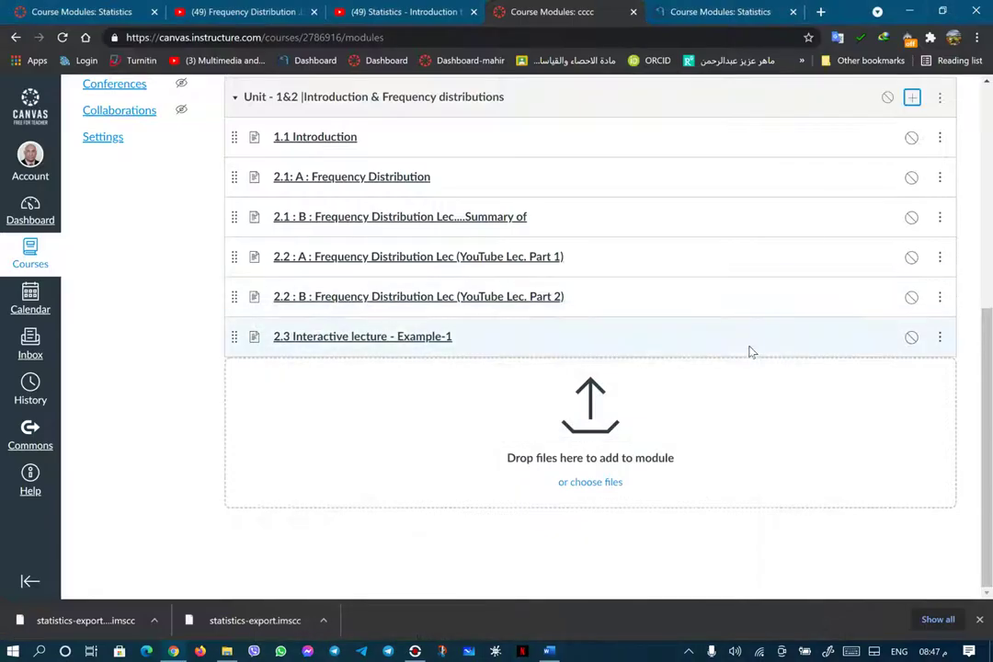
- Add a new page to the Unit - 1&2 module, named with the copied text "2.3 Interactive lecture - Example-2"
{"action": "left_click", "coordinate": [916, 100]}
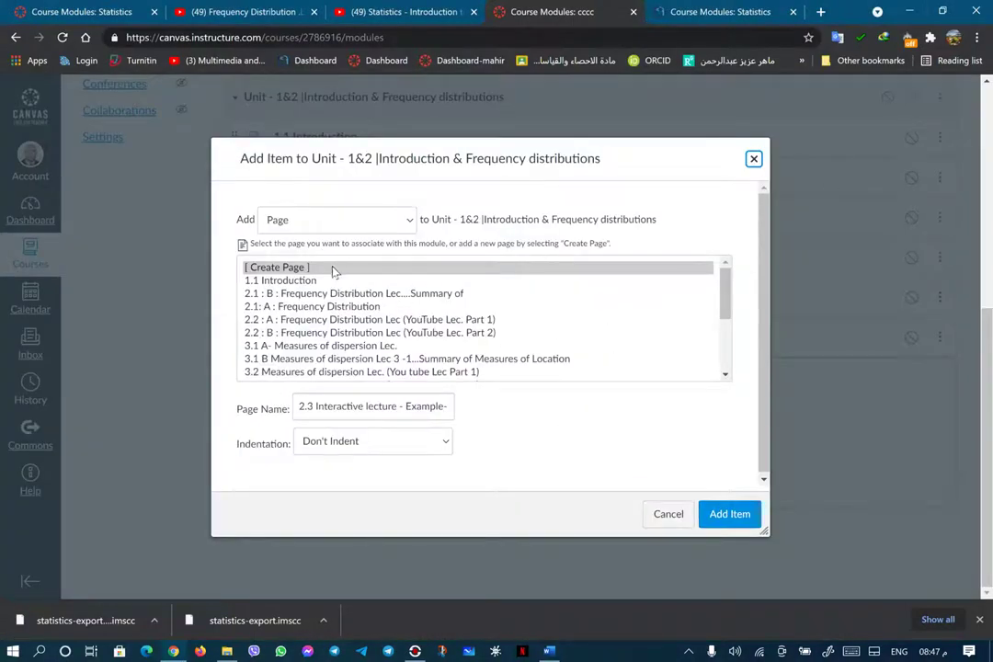
{"action": "left_click", "coordinate": [297, 268]}
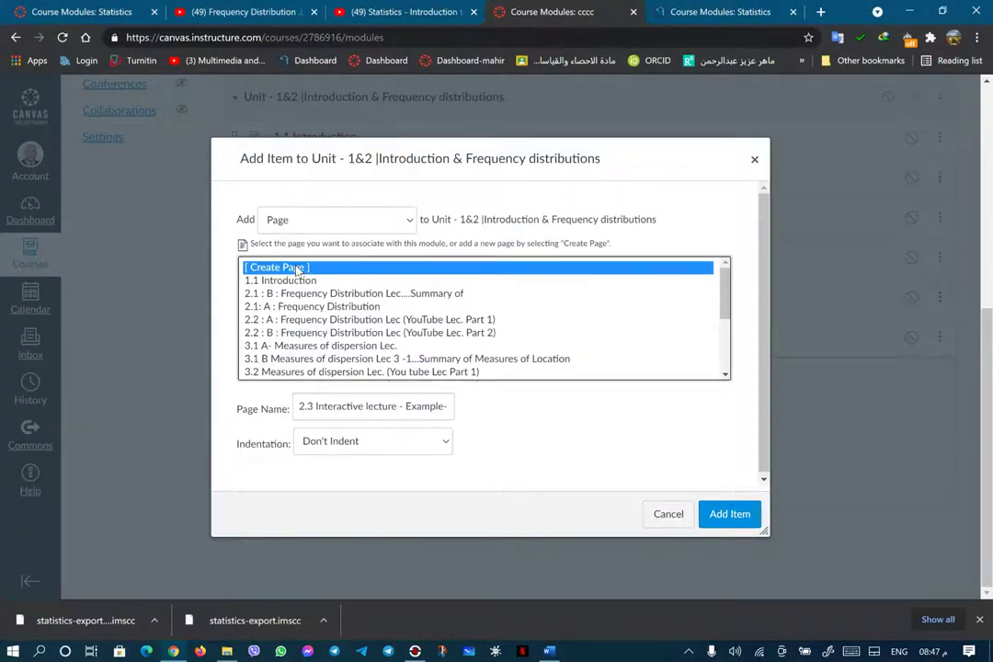
{"action": "triple_click", "coordinate": [397, 406]}
{"action": "right_click", "coordinate": [398, 414]}
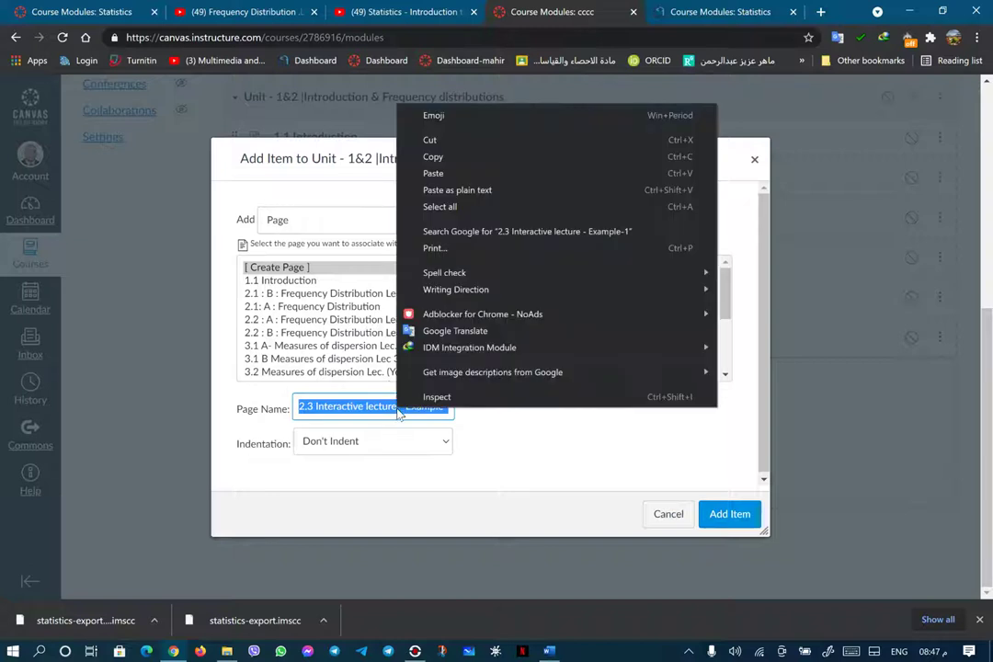
{"action": "left_click", "coordinate": [454, 173]}
{"action": "left_click", "coordinate": [730, 514]}
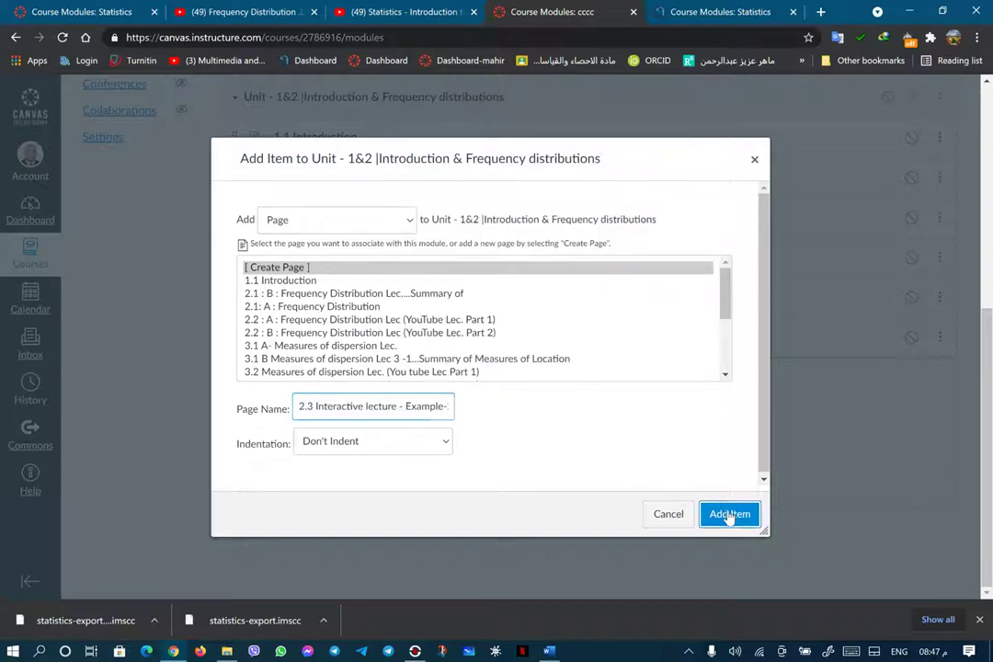
- Copy the line "Unit - 1&2 | Discussion" from Statistics.docx in Word and return to Canvas
{"action": "mouse_move", "coordinate": [550, 651]}
{"action": "left_click", "coordinate": [565, 593]}
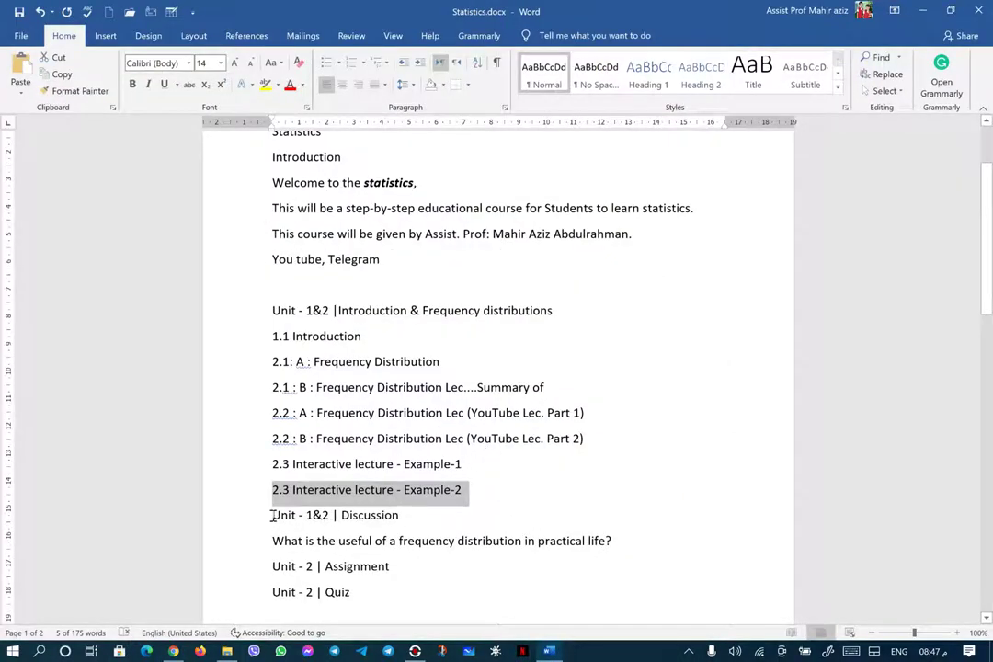
{"action": "left_click_drag", "start_coordinate": [272, 517], "coordinate": [389, 516]}
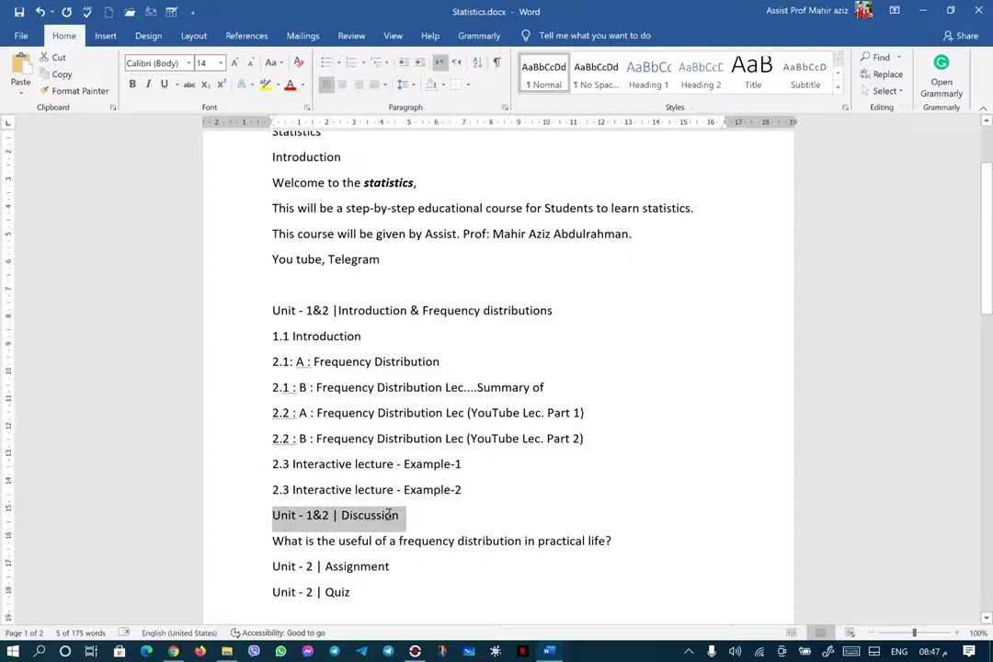
{"action": "right_click", "coordinate": [389, 516]}
{"action": "left_click", "coordinate": [438, 346]}
{"action": "left_click", "coordinate": [549, 653]}
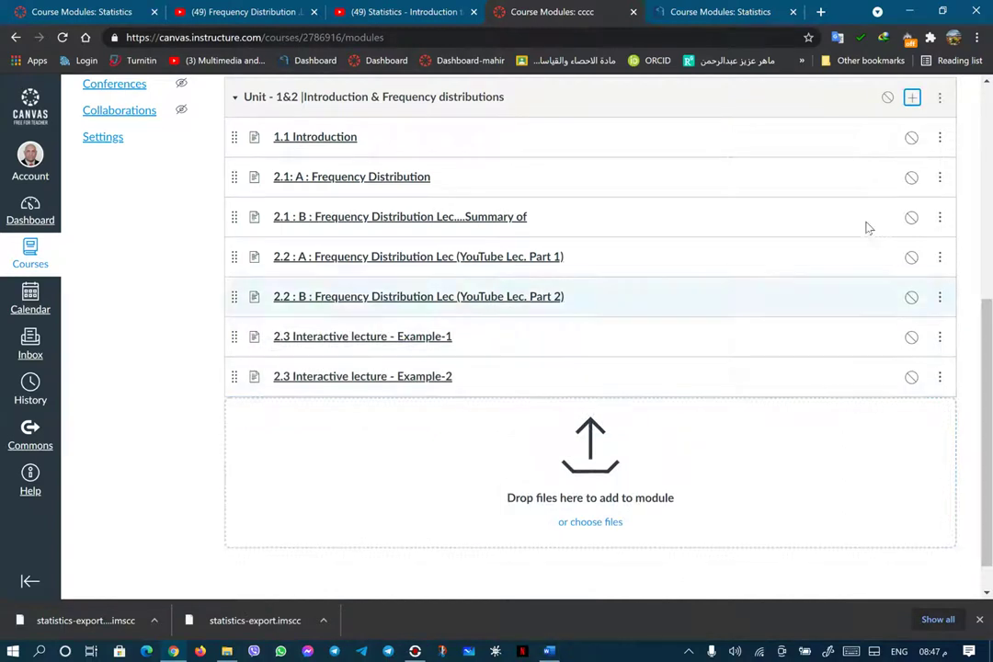
- Start adding an item to the Unit - 1&2 module and set its type to Discussion
{"action": "left_click", "coordinate": [913, 98]}
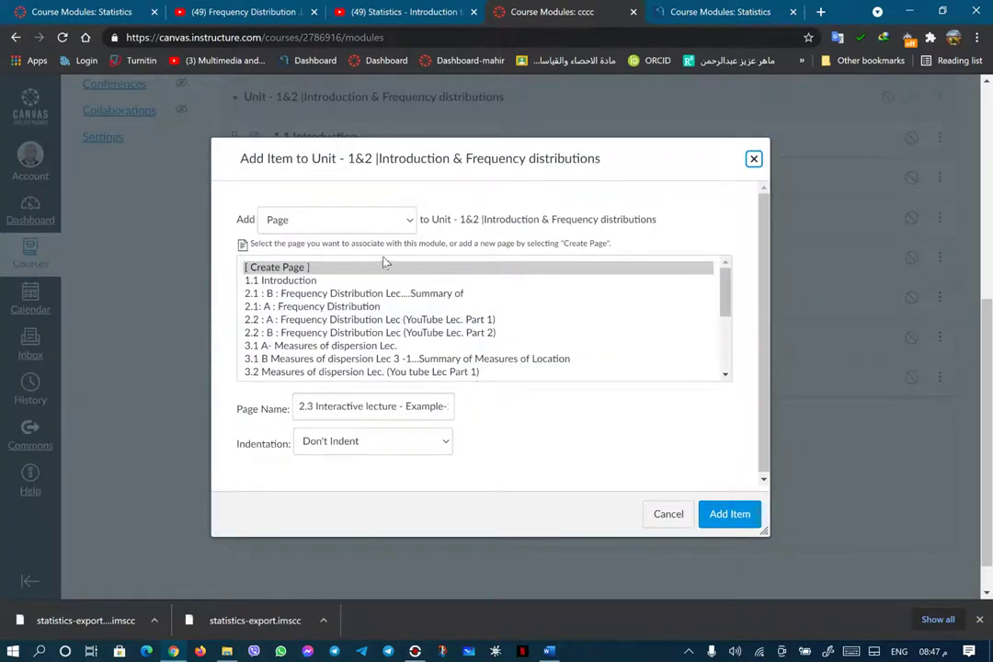
{"action": "left_click", "coordinate": [342, 220]}
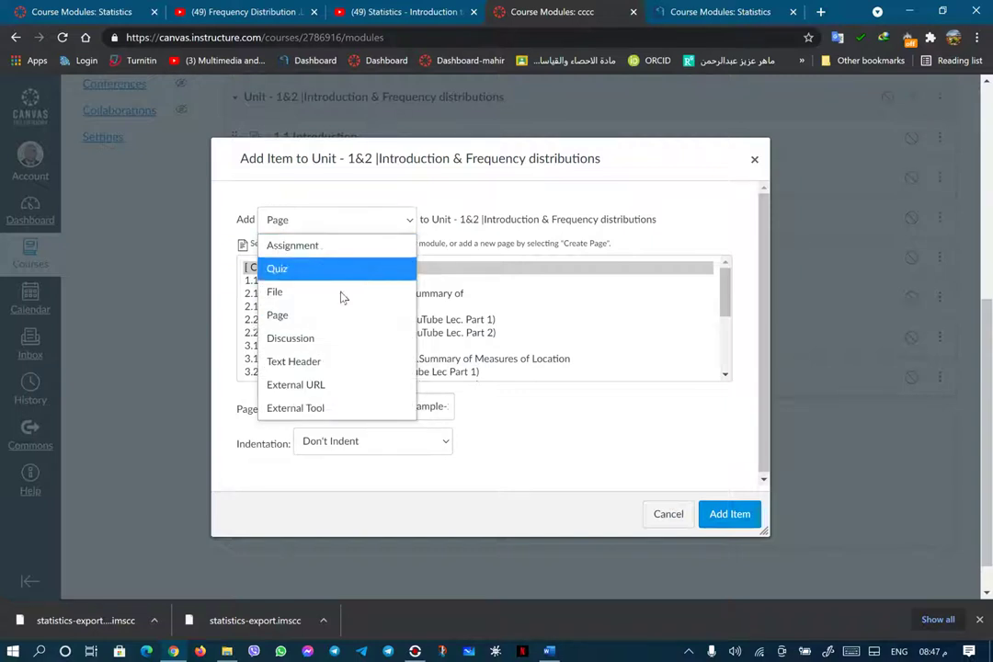
{"action": "left_click", "coordinate": [301, 340]}
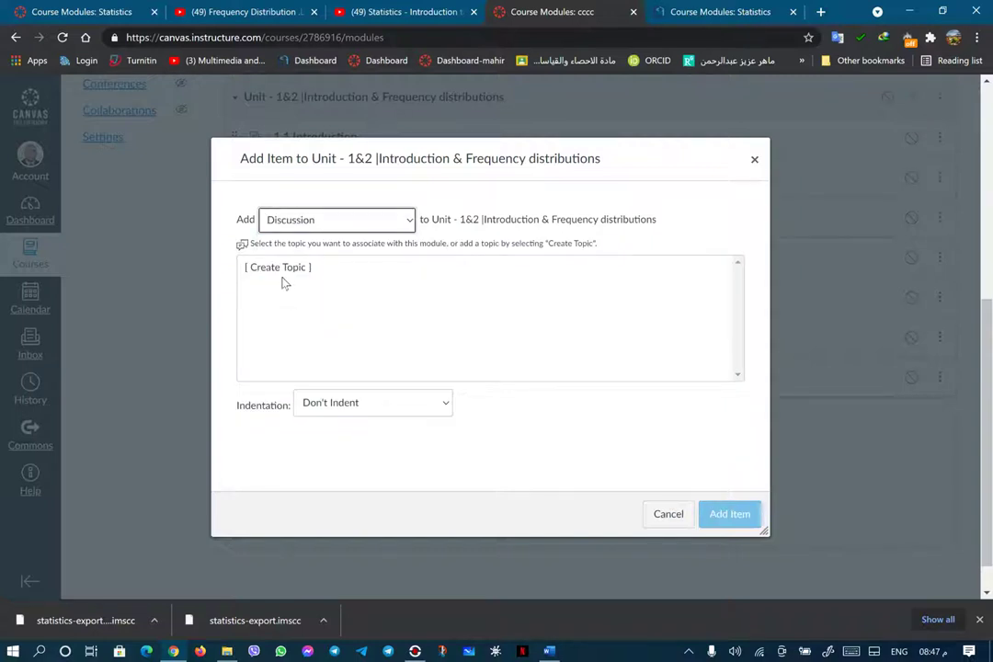
{"action": "left_click", "coordinate": [313, 280]}
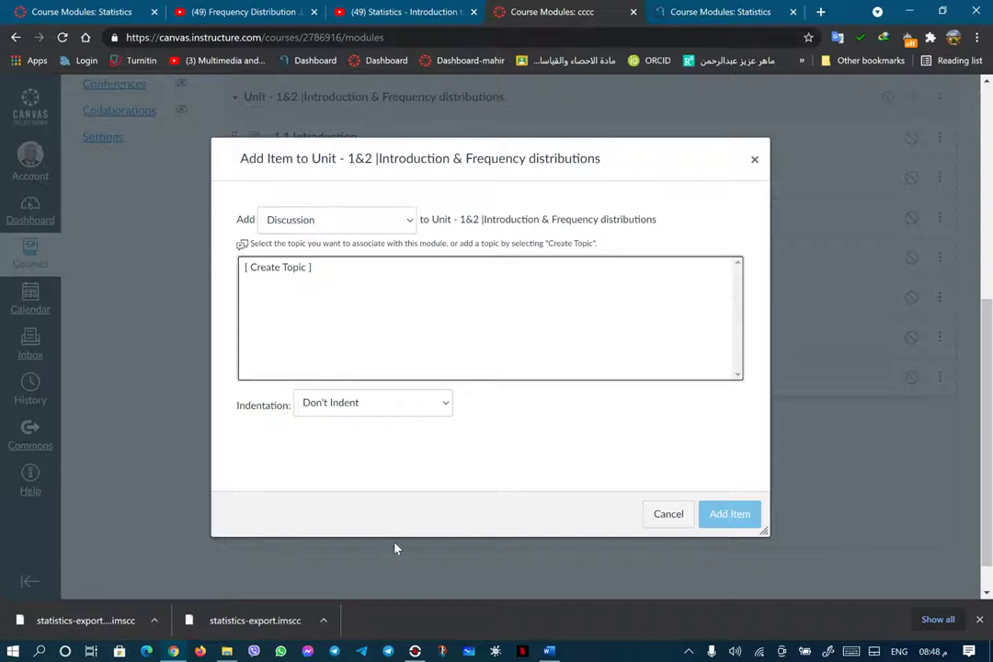
- Copy the question "What is the useful of a frequency distribution in practical life?" from Statistics.docx in Word and return to Canvas
{"action": "left_click", "coordinate": [549, 651]}
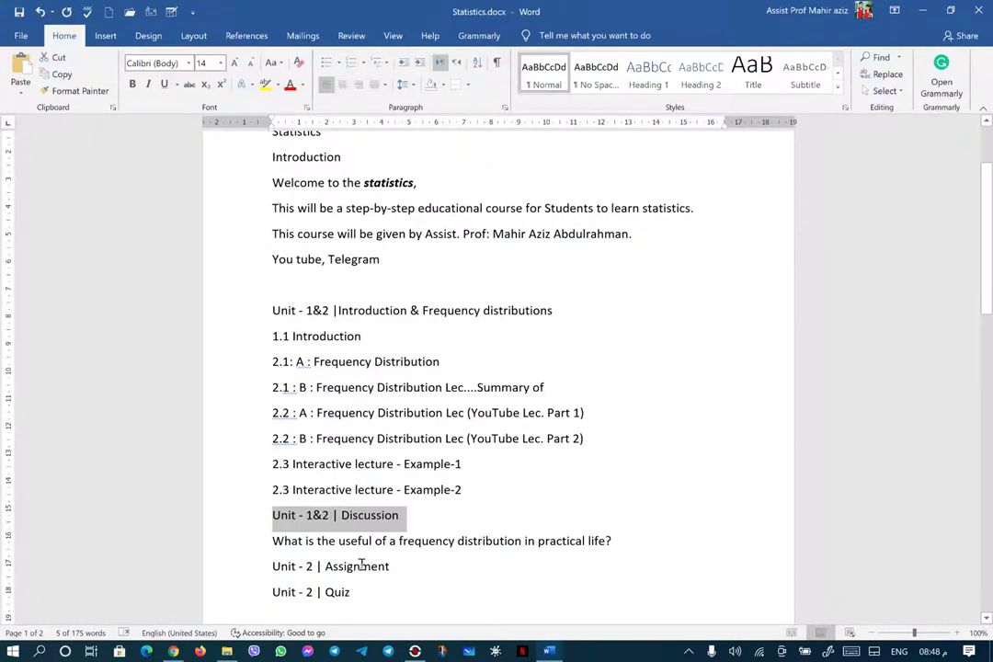
{"action": "left_click_drag", "start_coordinate": [272, 542], "coordinate": [631, 539]}
{"action": "right_click", "coordinate": [572, 552]}
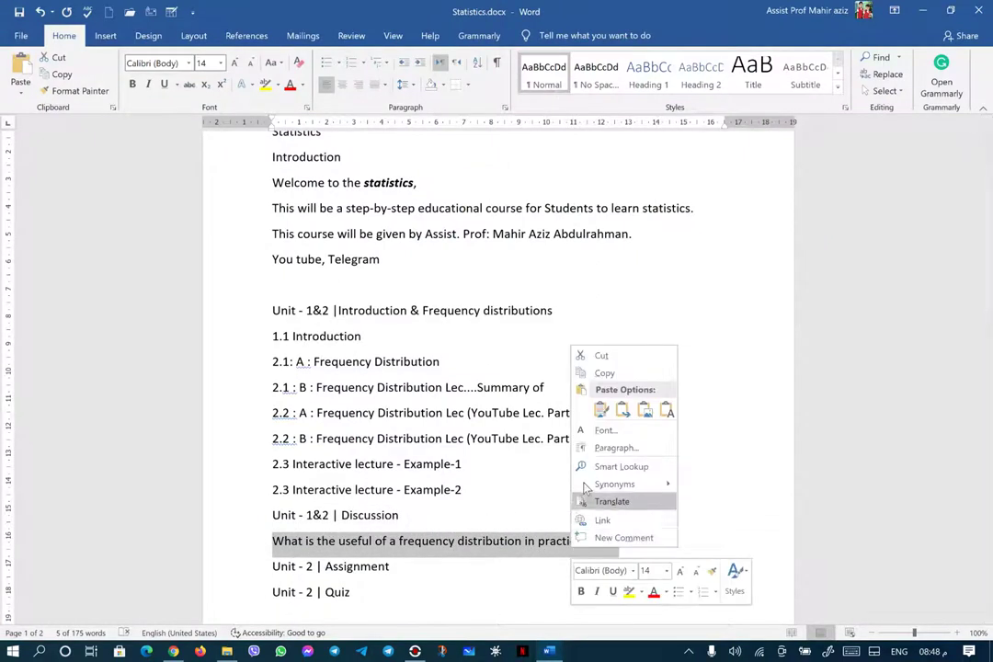
{"action": "left_click", "coordinate": [594, 372]}
{"action": "left_click", "coordinate": [928, 16]}
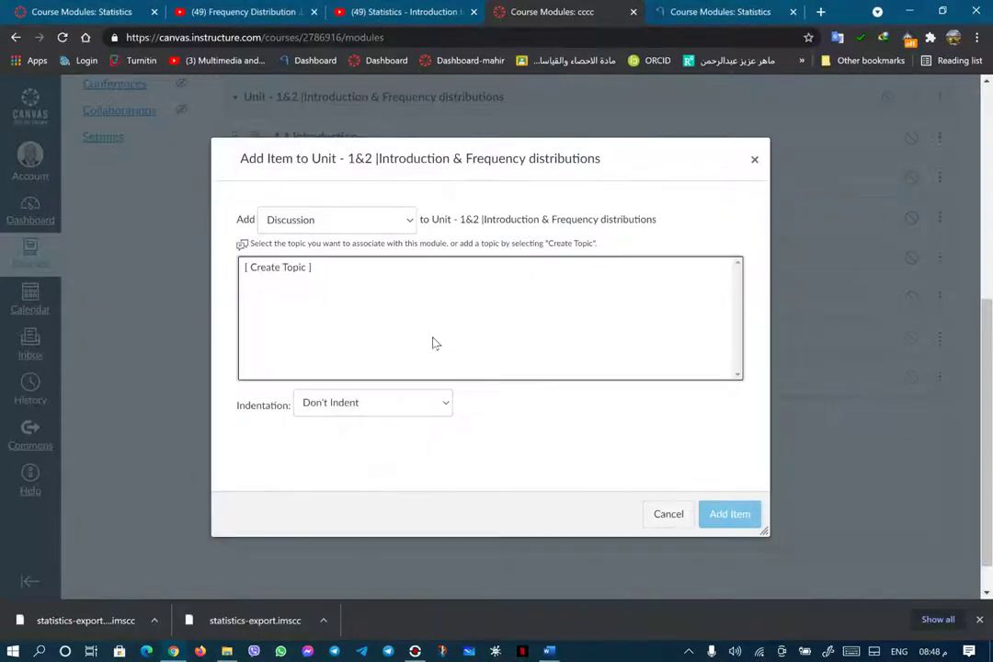
- Choose to create a new topic for the discussion being added to the Unit - 1&2 module
{"action": "right_click", "coordinate": [309, 289]}
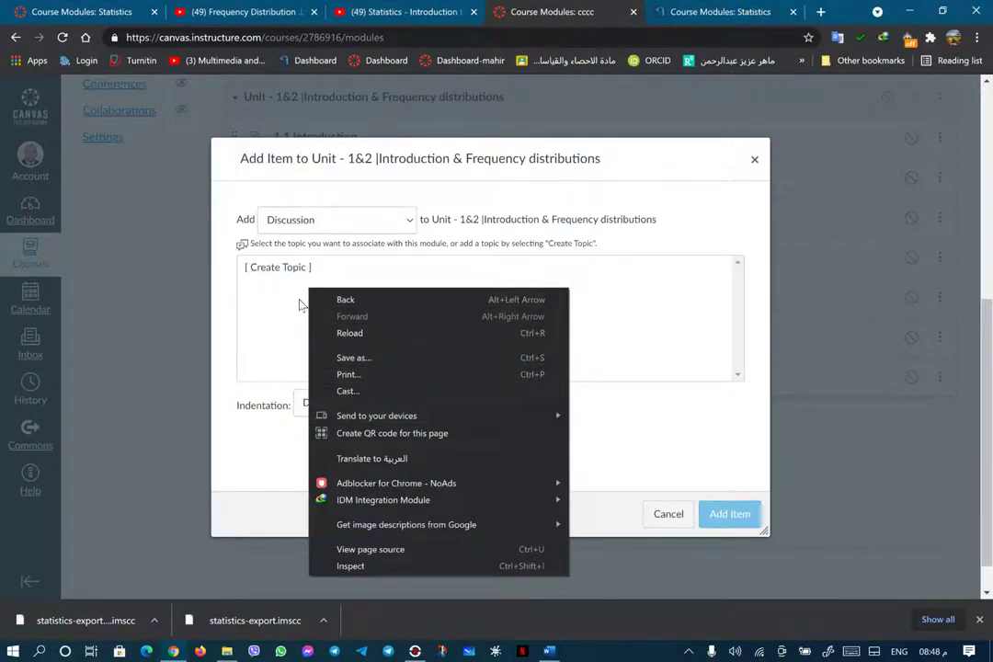
{"action": "left_click", "coordinate": [281, 281]}
{"action": "left_click", "coordinate": [278, 276]}
{"action": "right_click", "coordinate": [276, 274]}
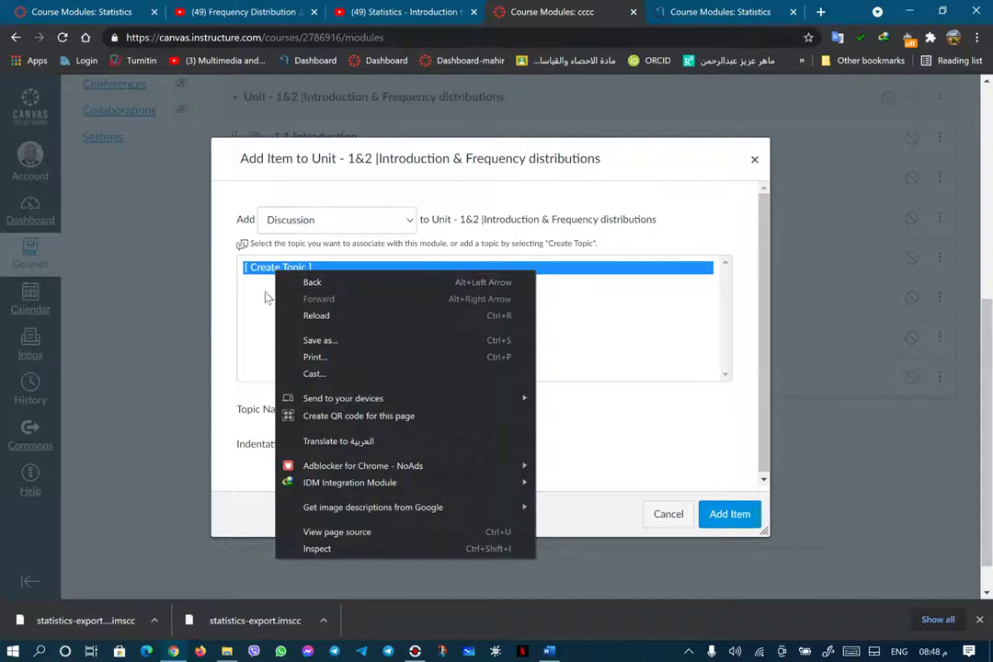
{"action": "left_click", "coordinate": [264, 296]}
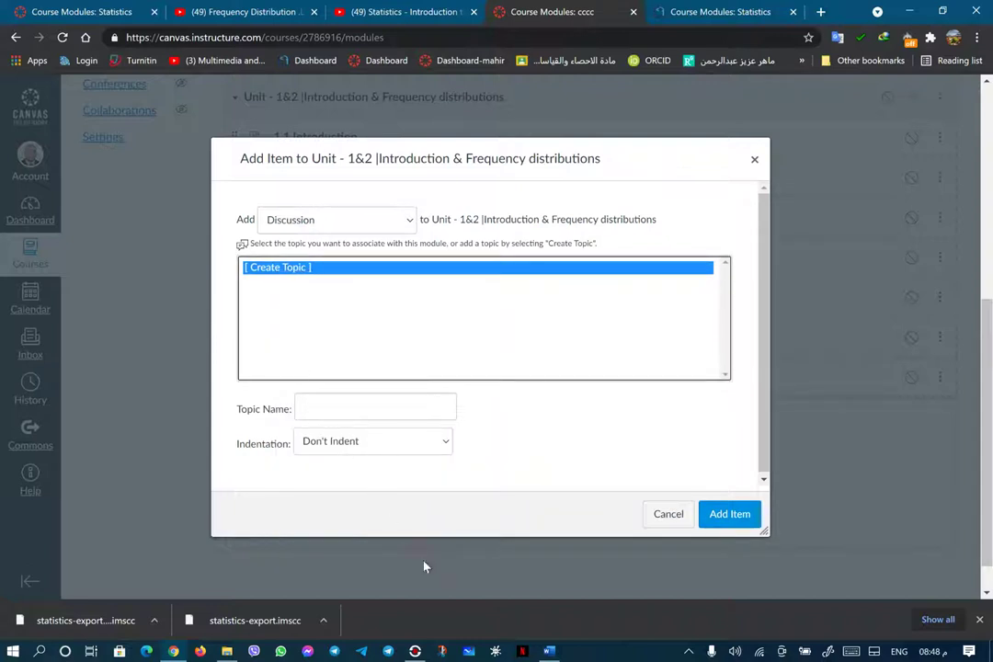
- Copy the line "Unit - 1&2 | Discussion" from Statistics.docx in Word again and return to the discussion form in Canvas
{"action": "left_click", "coordinate": [549, 651]}
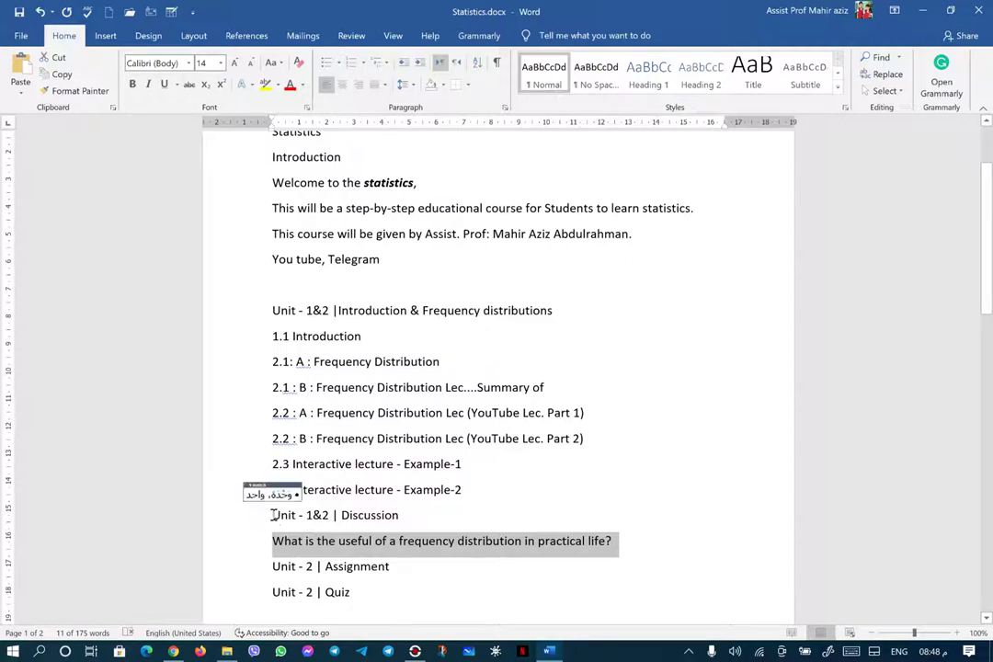
{"action": "left_click_drag", "start_coordinate": [273, 515], "coordinate": [414, 515]}
{"action": "right_click", "coordinate": [377, 520]}
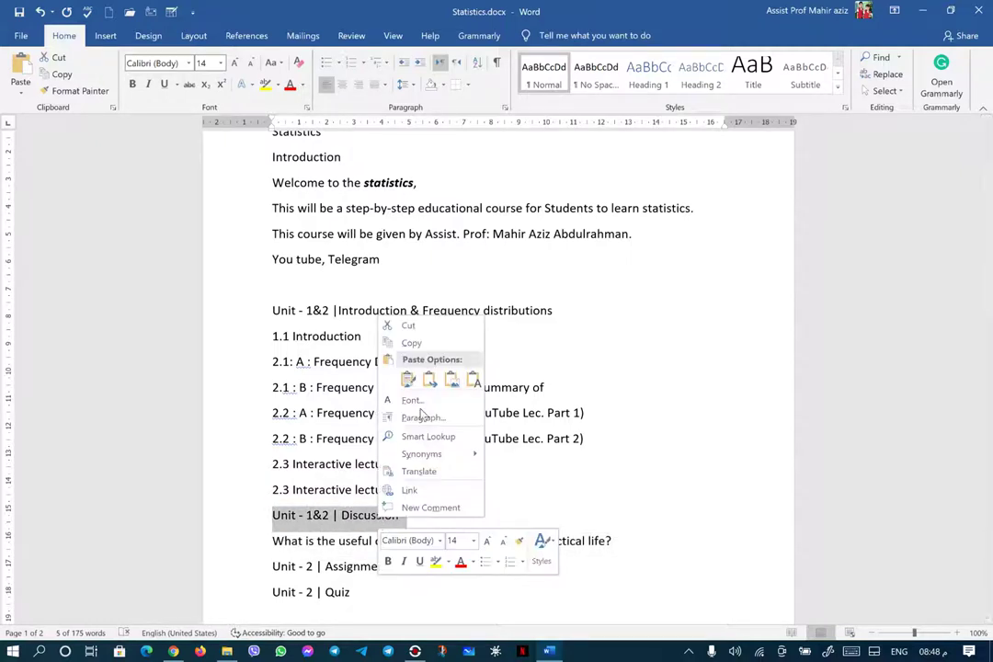
{"action": "left_click", "coordinate": [342, 344]}
{"action": "left_click", "coordinate": [923, 11]}
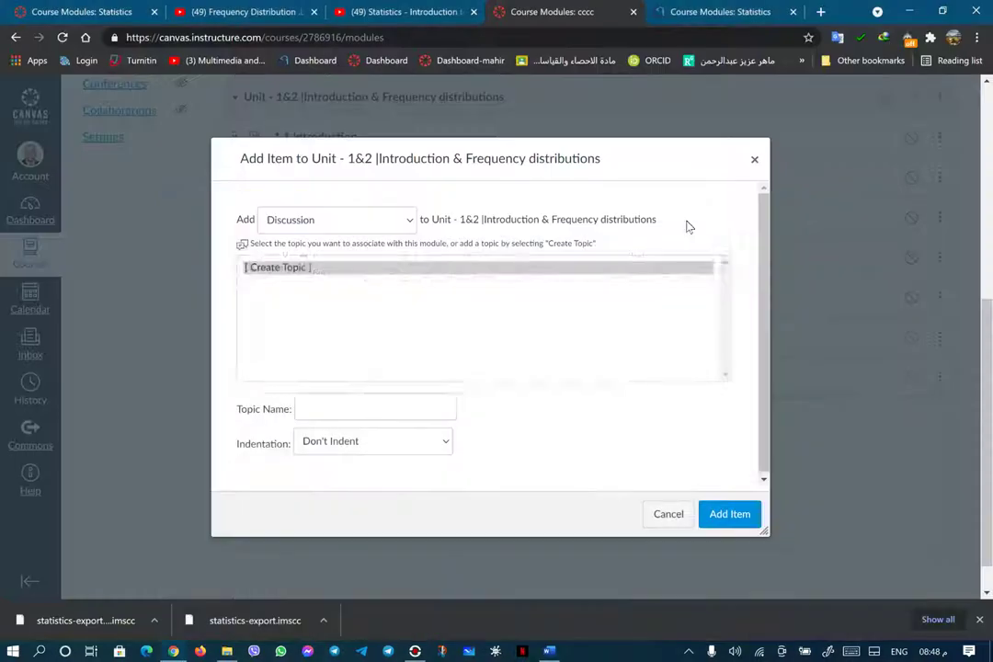
- Name the new topic with the copied text "Unit - 1&2 | Discussion" and add it to the module
{"action": "left_click", "coordinate": [315, 410]}
{"action": "right_click", "coordinate": [322, 403]}
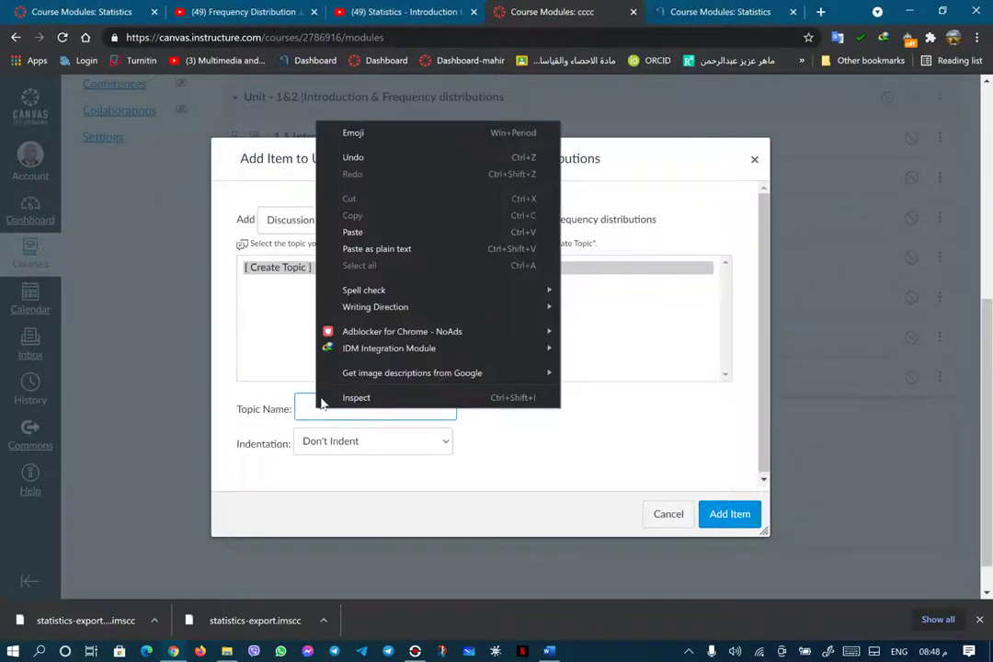
{"action": "left_click", "coordinate": [368, 234]}
{"action": "left_click", "coordinate": [325, 306]}
{"action": "left_click", "coordinate": [733, 516]}
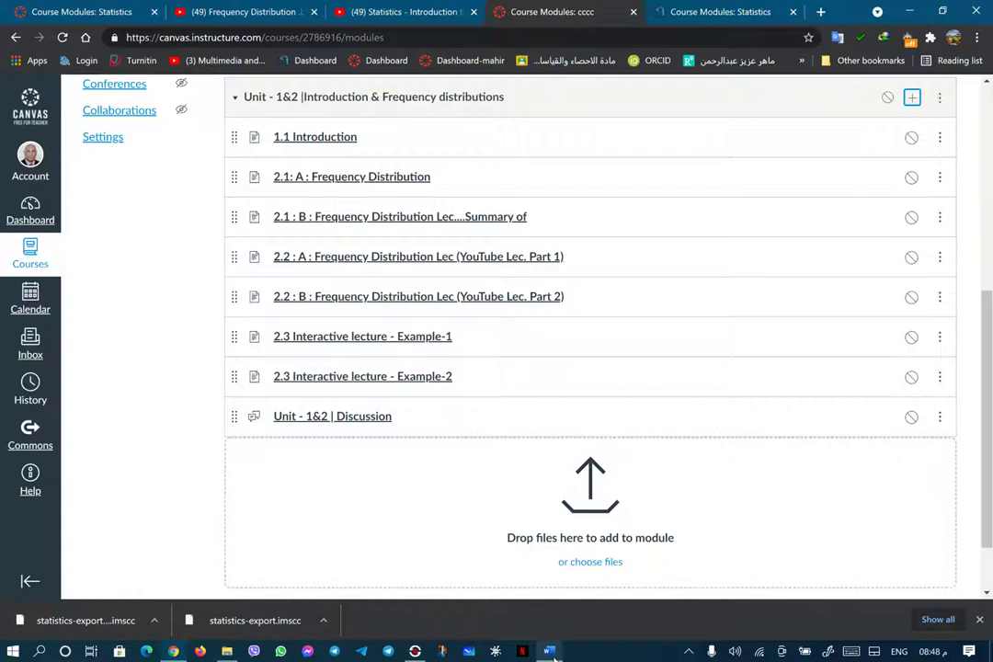
- Copy the line "Unit - 2 | Assignment" from Statistics.docx in Word and return to Canvas
{"action": "mouse_move", "coordinate": [554, 658]}
{"action": "left_click", "coordinate": [564, 601]}
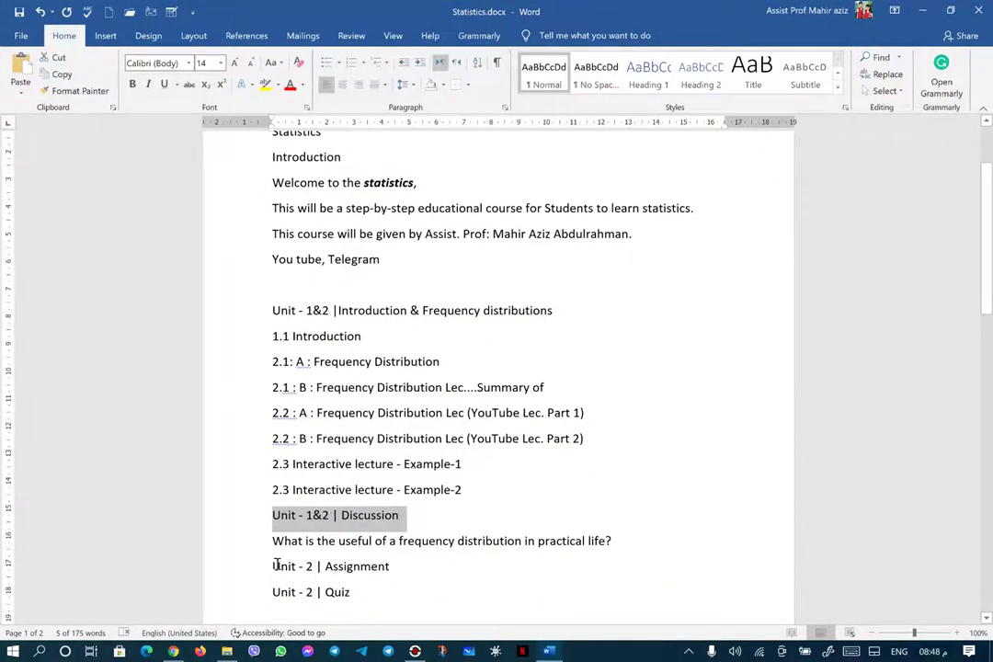
{"action": "left_click_drag", "start_coordinate": [274, 566], "coordinate": [388, 568]}
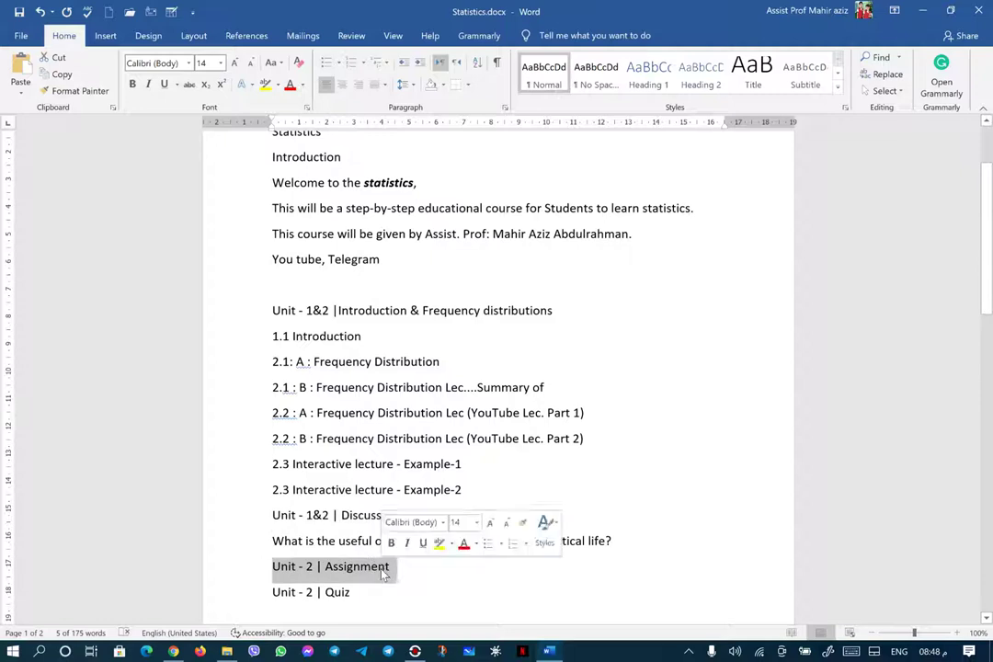
{"action": "right_click", "coordinate": [383, 570]}
{"action": "left_click", "coordinate": [432, 394]}
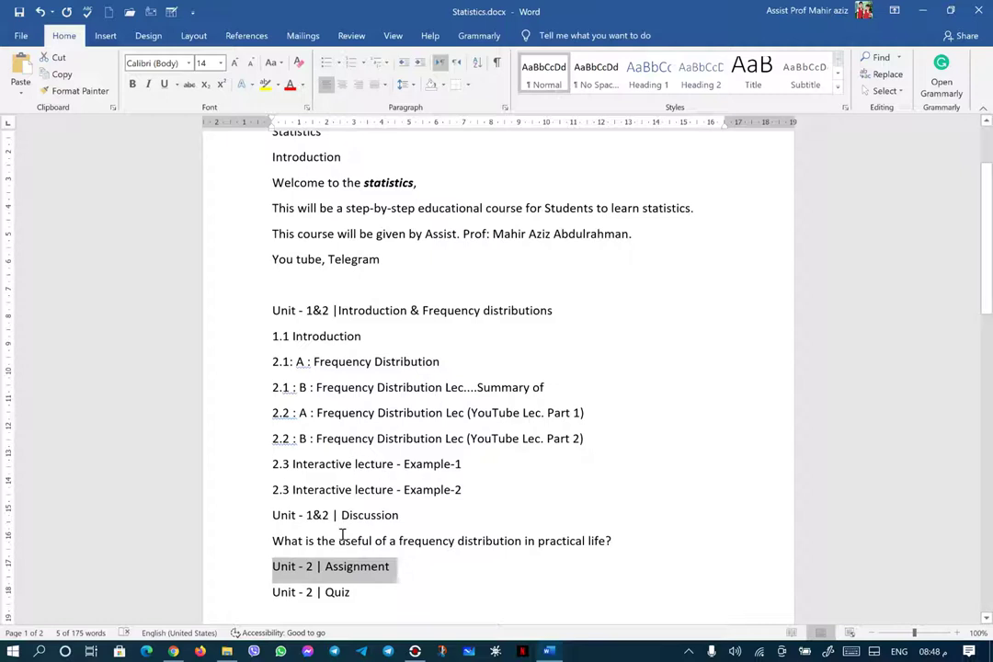
{"action": "key", "text": "alt+Tab"}
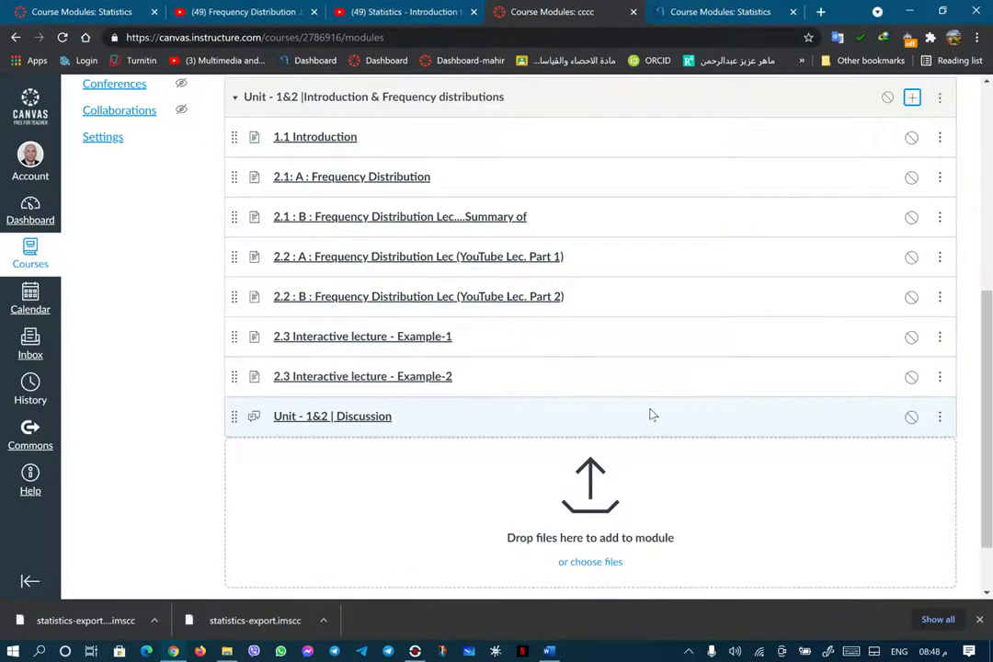
- Add a new assignment to the Unit - 1&2 module, named with the copied text "Unit - 2 | Assignment"
{"action": "left_click", "coordinate": [913, 99]}
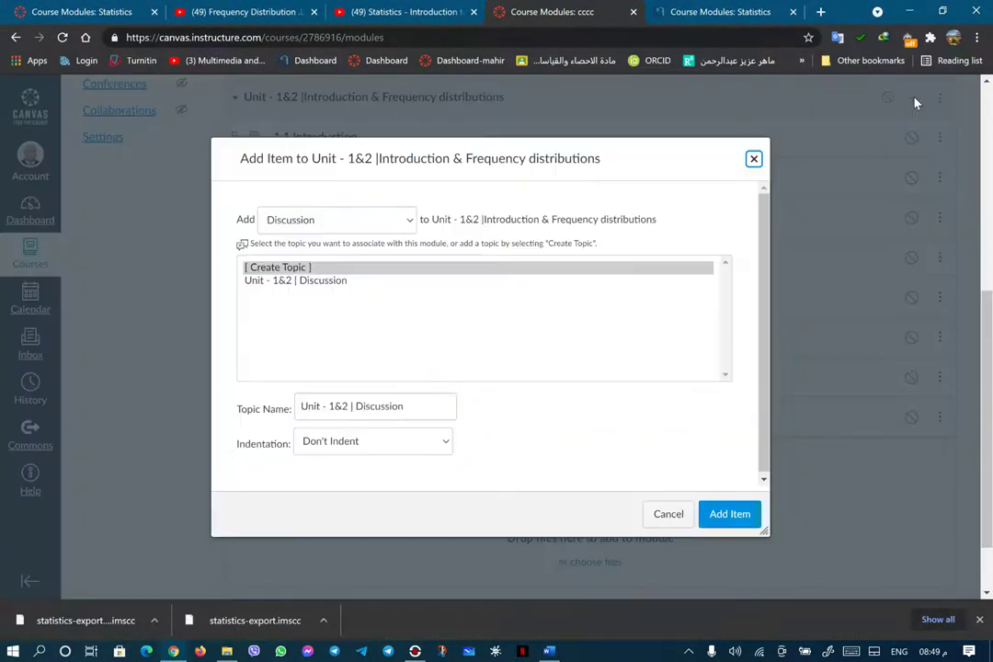
{"action": "left_click", "coordinate": [411, 220]}
{"action": "left_click", "coordinate": [358, 245]}
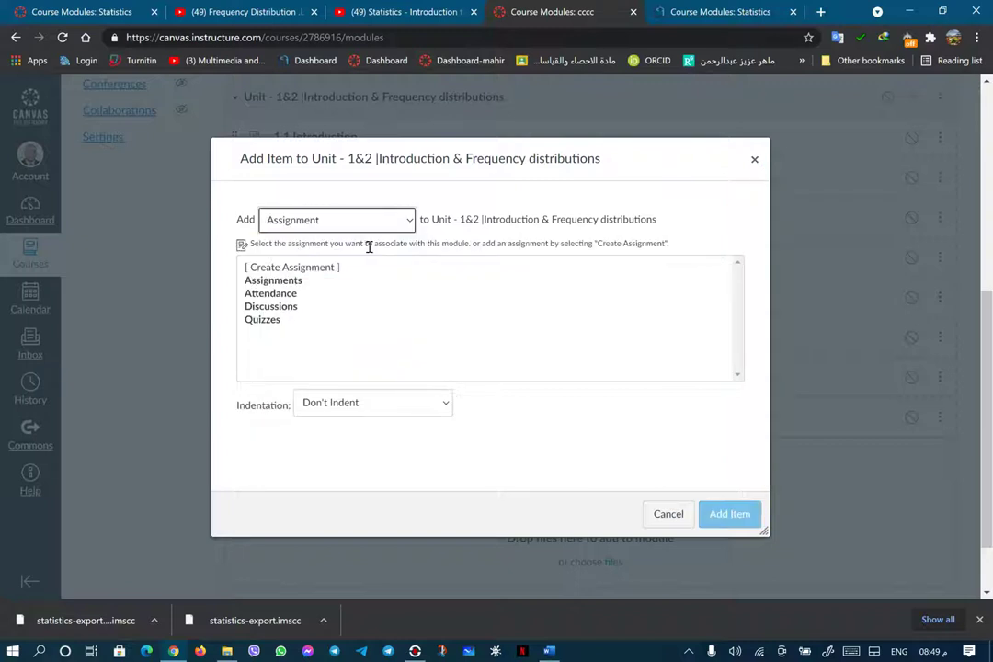
{"action": "left_click", "coordinate": [305, 269]}
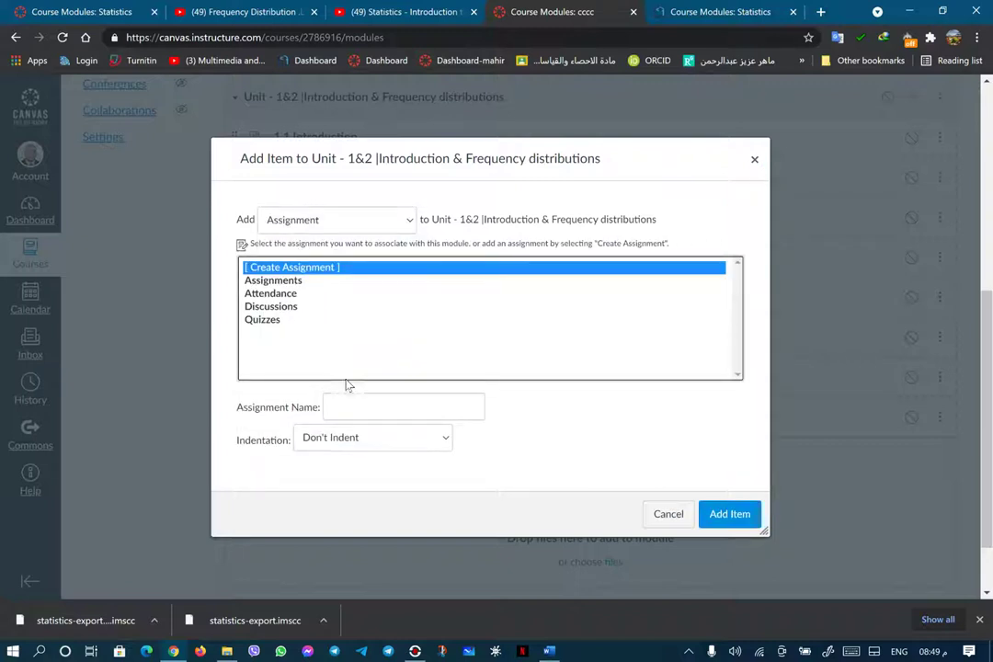
{"action": "left_click", "coordinate": [350, 405]}
{"action": "right_click", "coordinate": [350, 406]}
{"action": "left_click", "coordinate": [368, 165]}
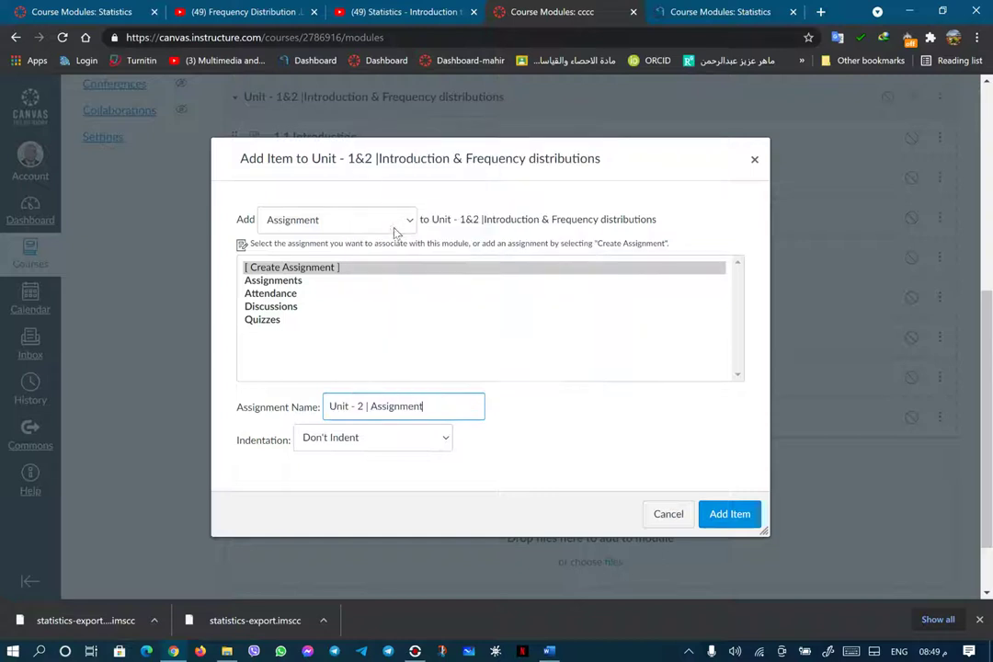
{"action": "left_click", "coordinate": [741, 517]}
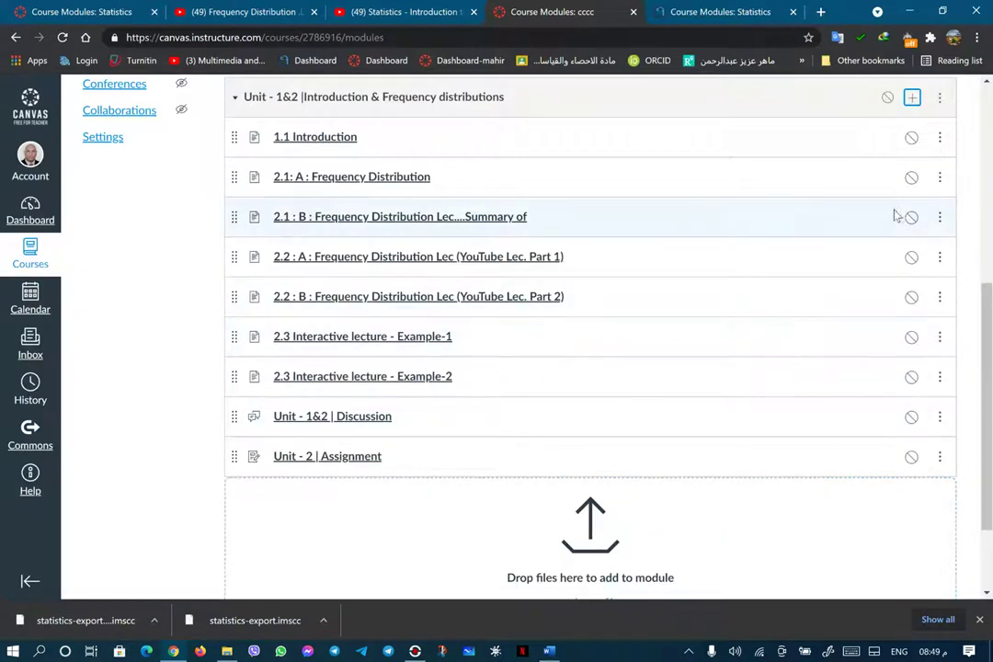
- Copy the line "Unit - 2 | Quiz" from Statistics.docx in Word and return to Canvas
{"action": "left_click", "coordinate": [549, 651]}
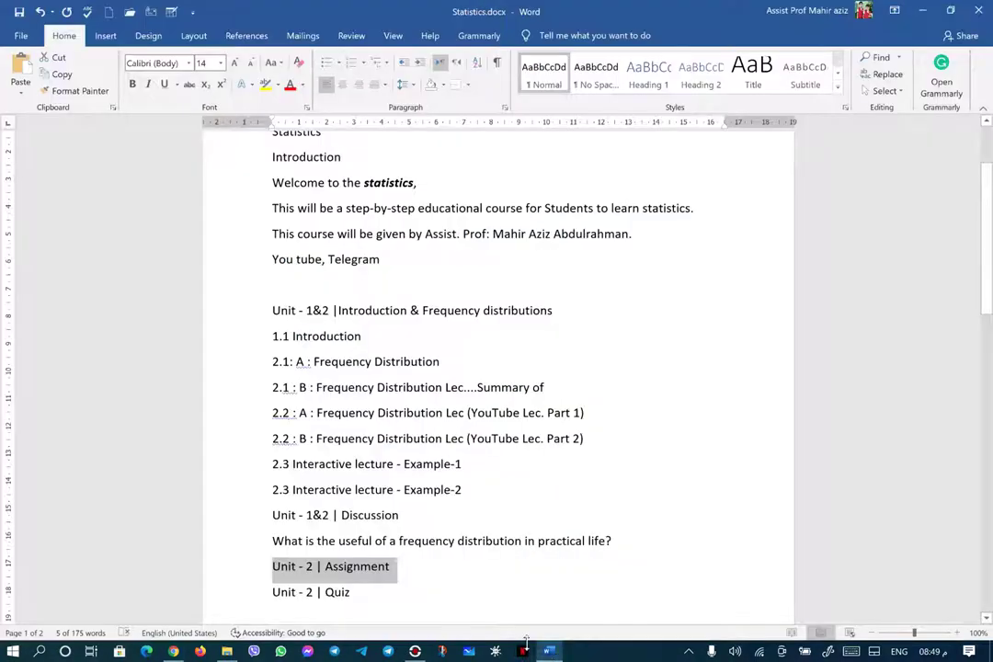
{"action": "left_click_drag", "start_coordinate": [273, 592], "coordinate": [351, 592]}
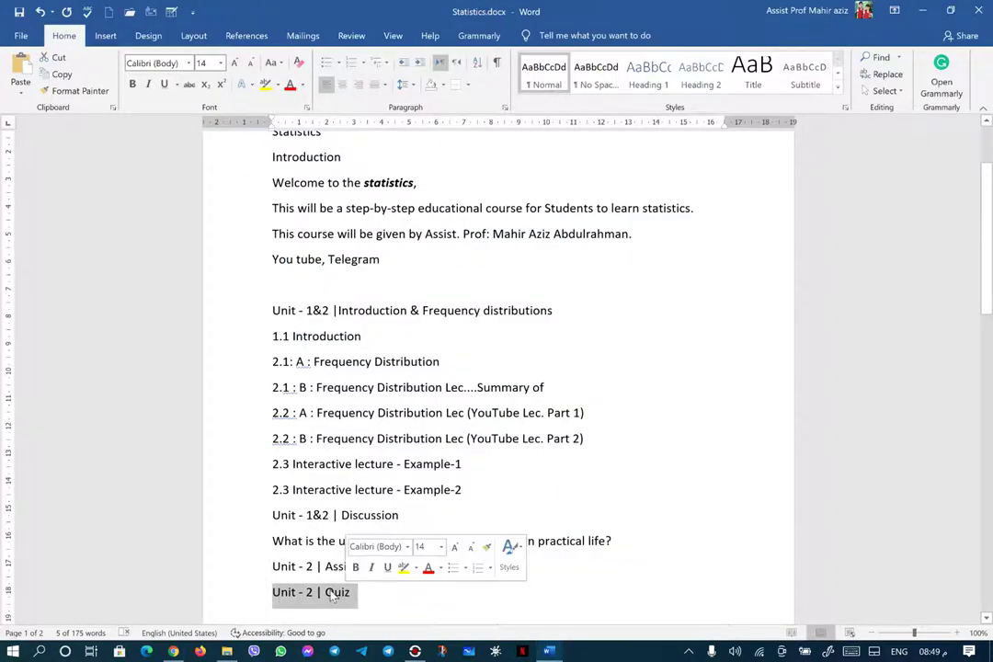
{"action": "right_click", "coordinate": [327, 591]}
{"action": "left_click", "coordinate": [377, 415]}
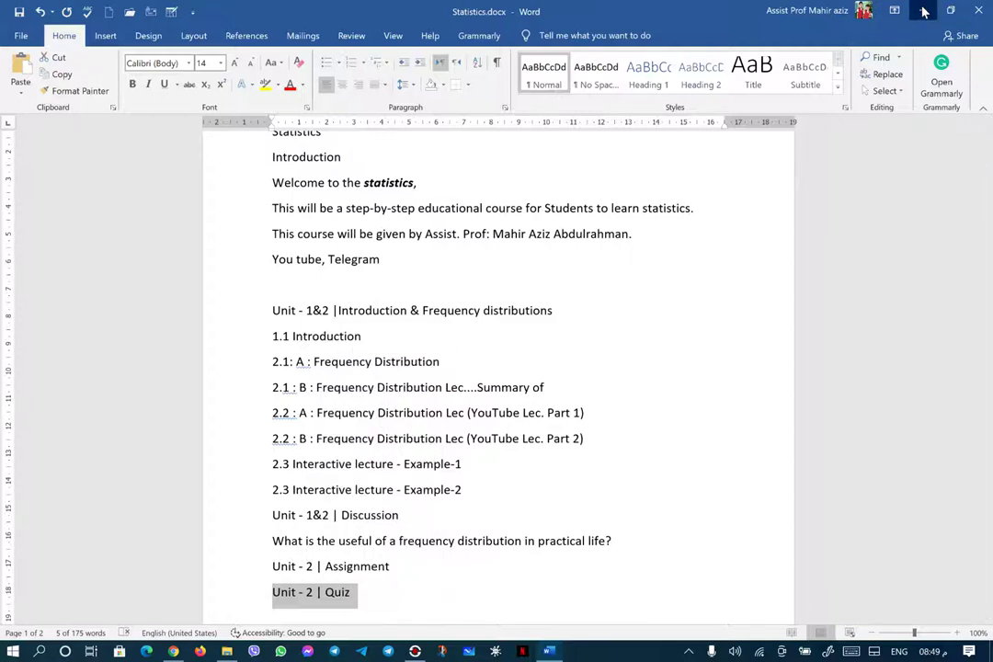
{"action": "key", "text": "alt+Tab"}
- Add a new quiz to the Unit - 1&2 module, named with the copied text "Unit - 2 | Quiz", in the Assignments group
{"action": "left_click", "coordinate": [911, 100]}
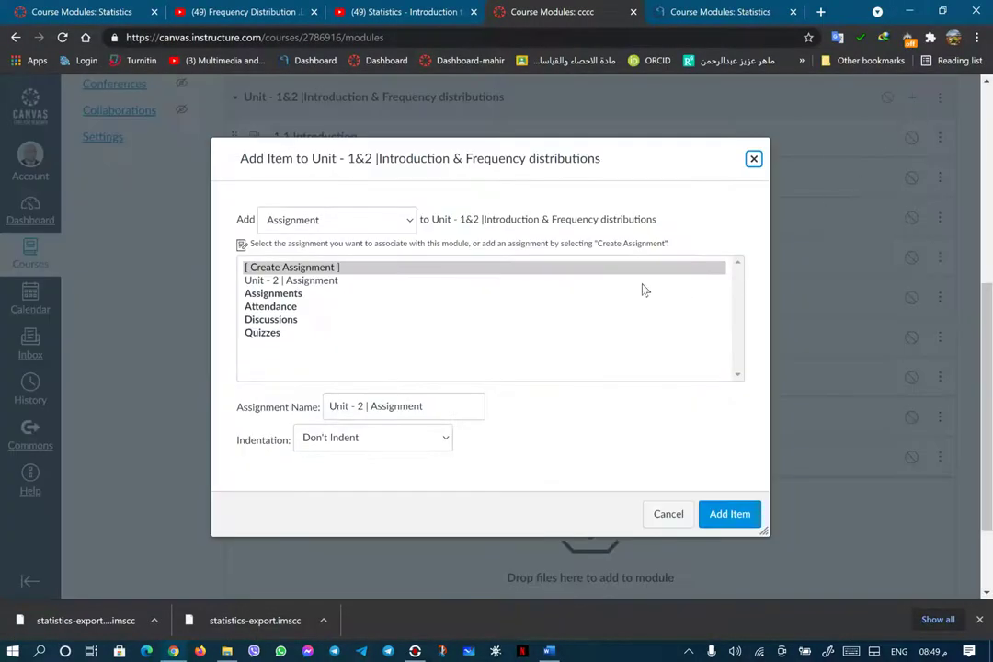
{"action": "left_click", "coordinate": [410, 221]}
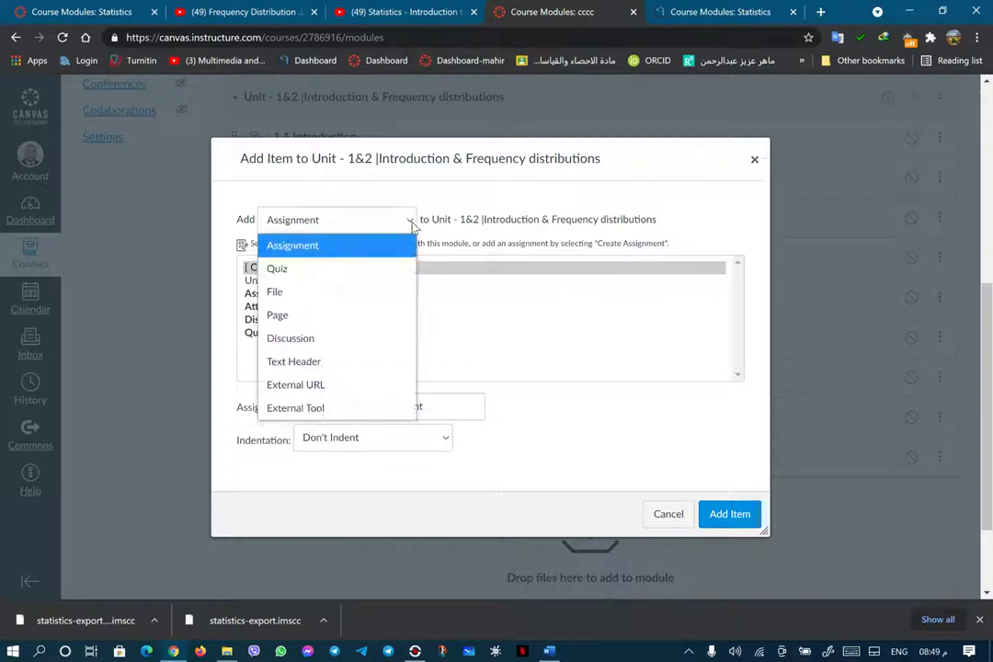
{"action": "left_click", "coordinate": [381, 267]}
{"action": "left_click", "coordinate": [287, 267]}
{"action": "right_click", "coordinate": [322, 413]}
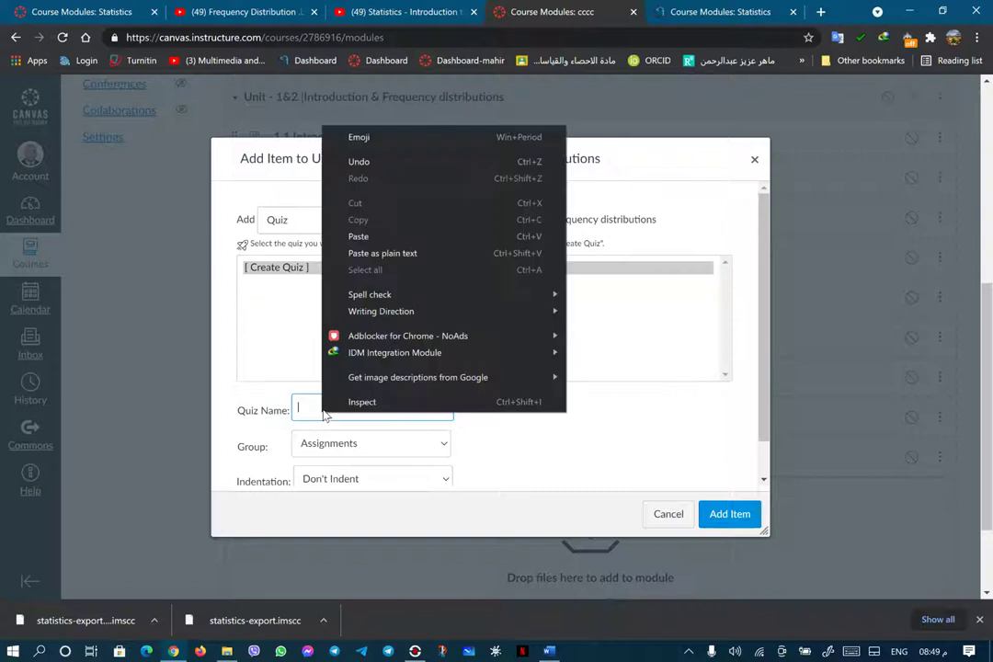
{"action": "left_click", "coordinate": [364, 252]}
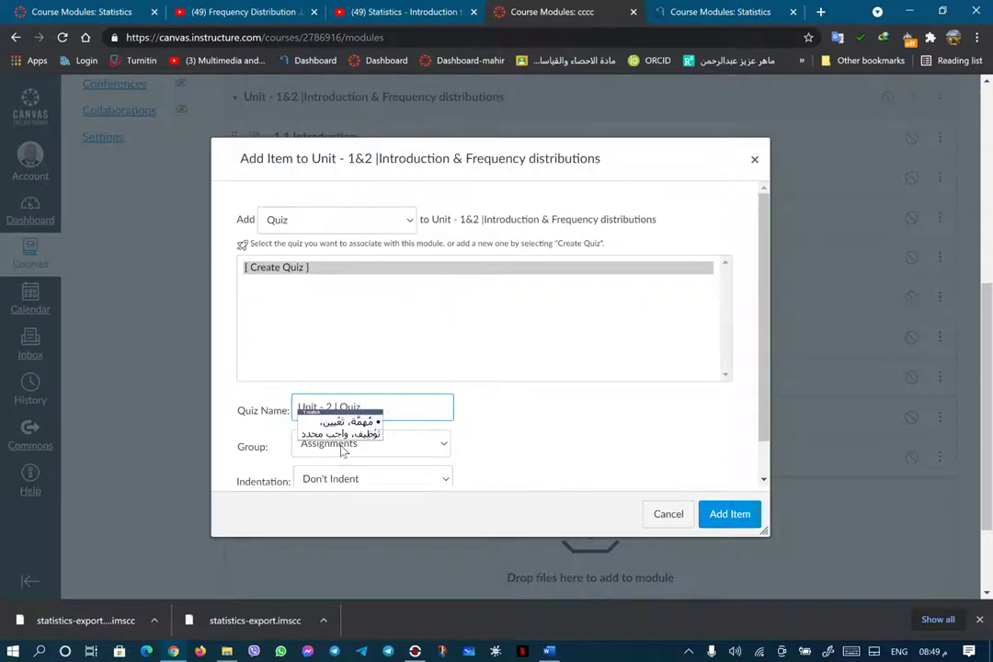
{"action": "left_click", "coordinate": [717, 519]}
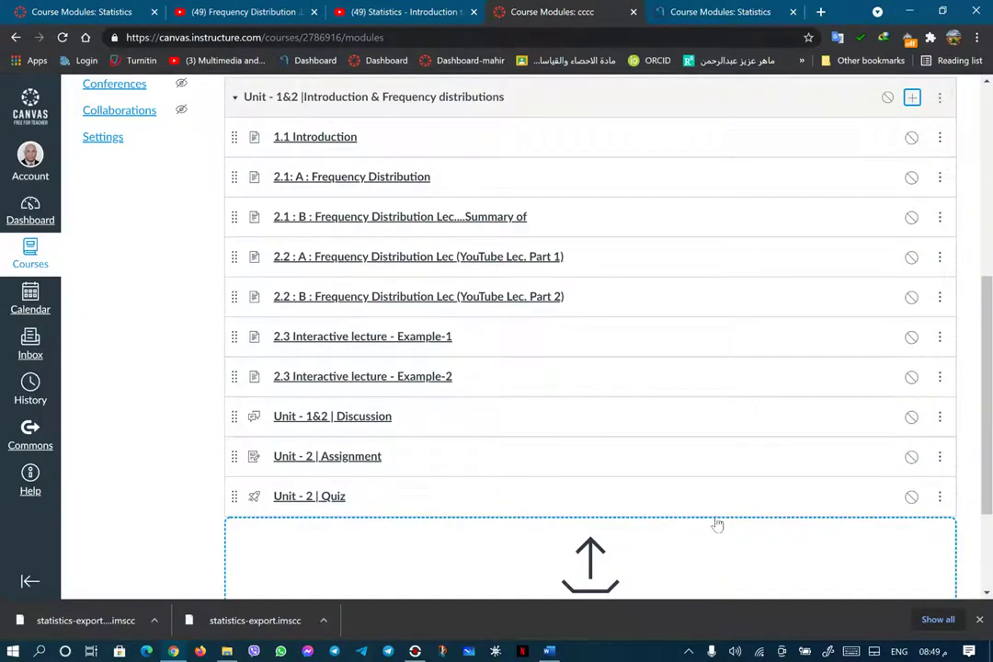
- Reload the Modules page and review the items listed in the Statistics and Unit - 1&2 modules
{"action": "scroll", "coordinate": [679, 477], "scroll_direction": "up", "scroll_amount": 5}
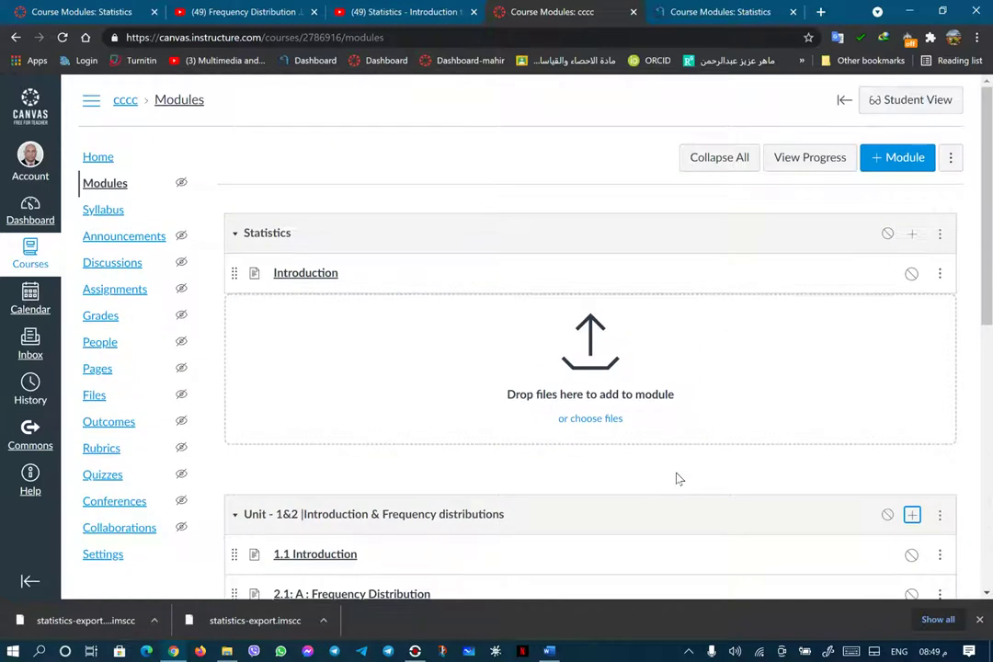
{"action": "scroll", "coordinate": [673, 476], "scroll_direction": "down", "scroll_amount": 3}
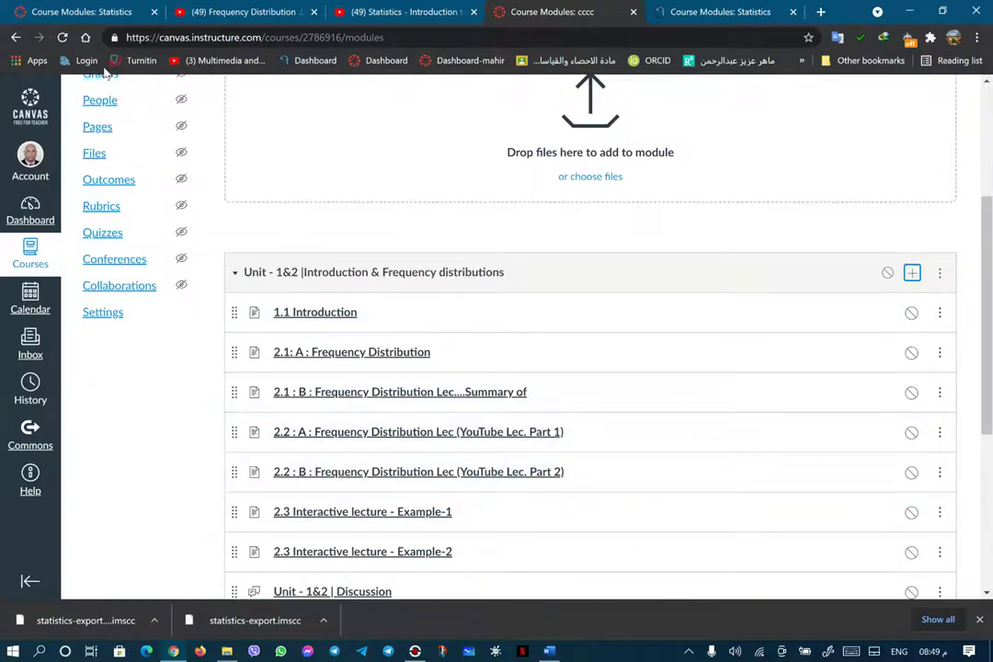
{"action": "left_click", "coordinate": [62, 38]}
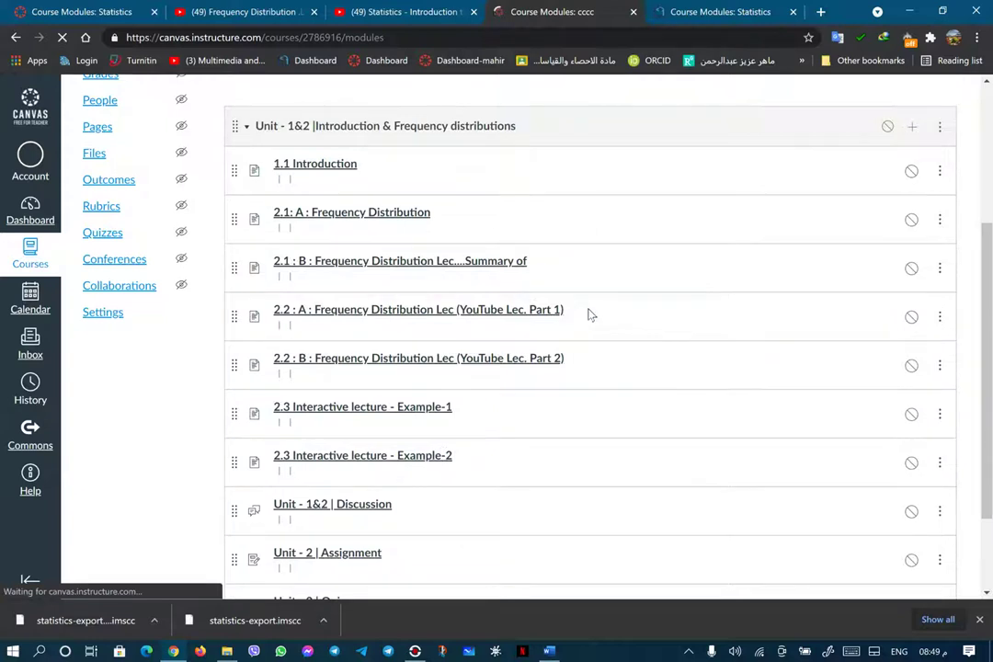
{"action": "scroll", "coordinate": [590, 314], "scroll_direction": "up", "scroll_amount": 3}
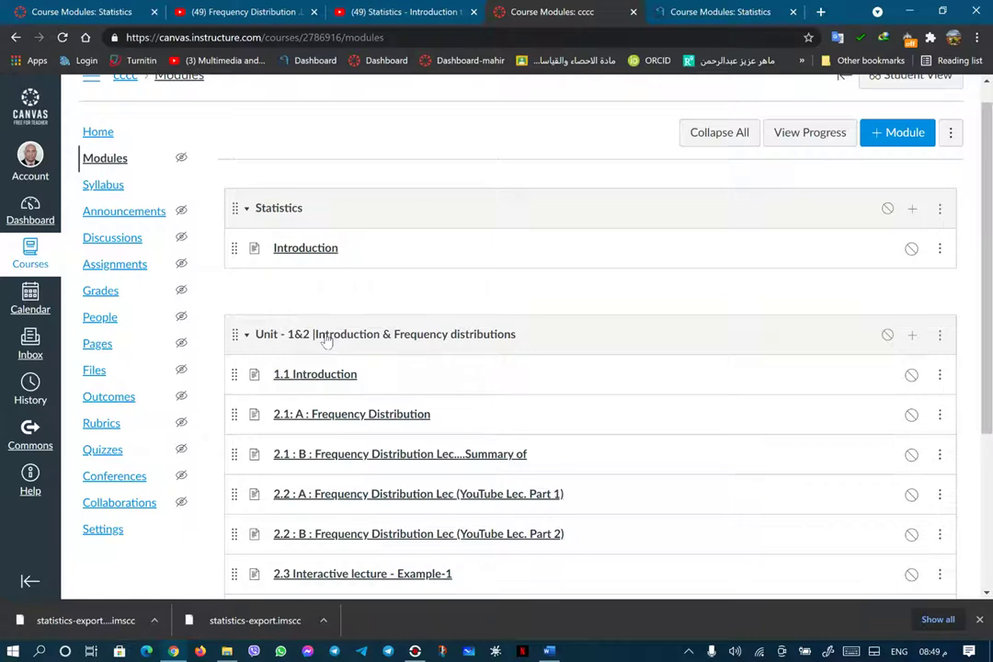
{"action": "mouse_move", "coordinate": [326, 342]}
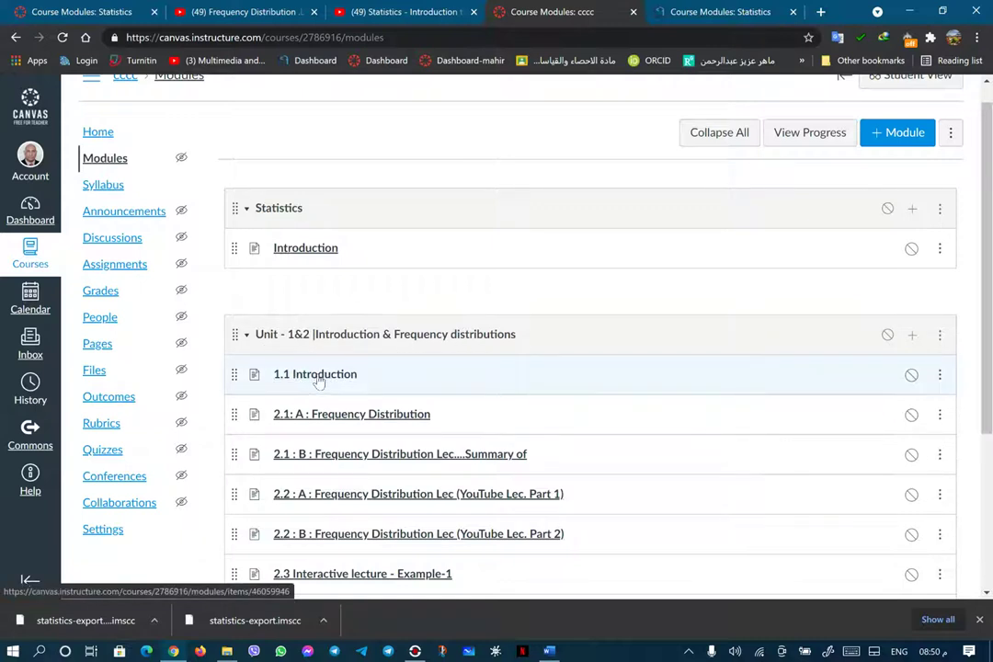
{"action": "mouse_move", "coordinate": [315, 383]}
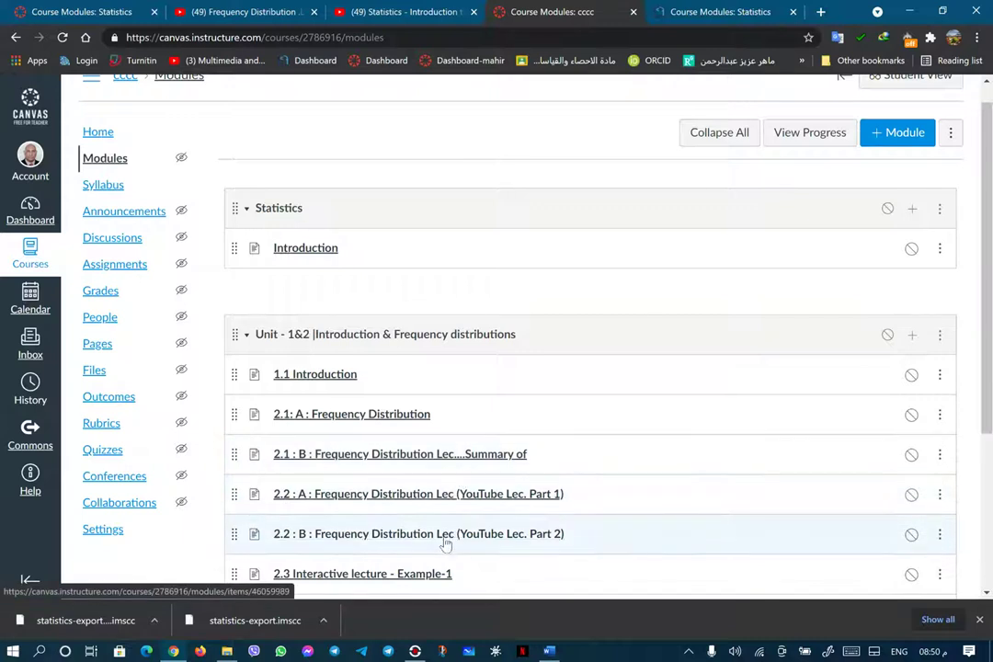
{"action": "scroll", "coordinate": [445, 540], "scroll_direction": "down", "scroll_amount": 3}
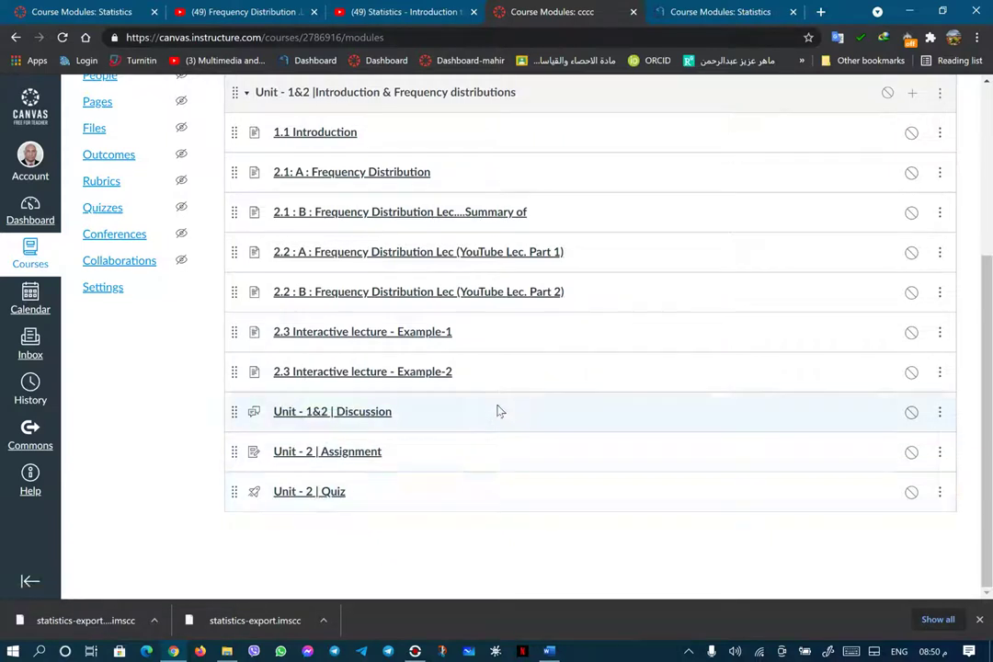
- Open the course in Student View to check what students can see
{"action": "scroll", "coordinate": [668, 365], "scroll_direction": "up", "scroll_amount": 3}
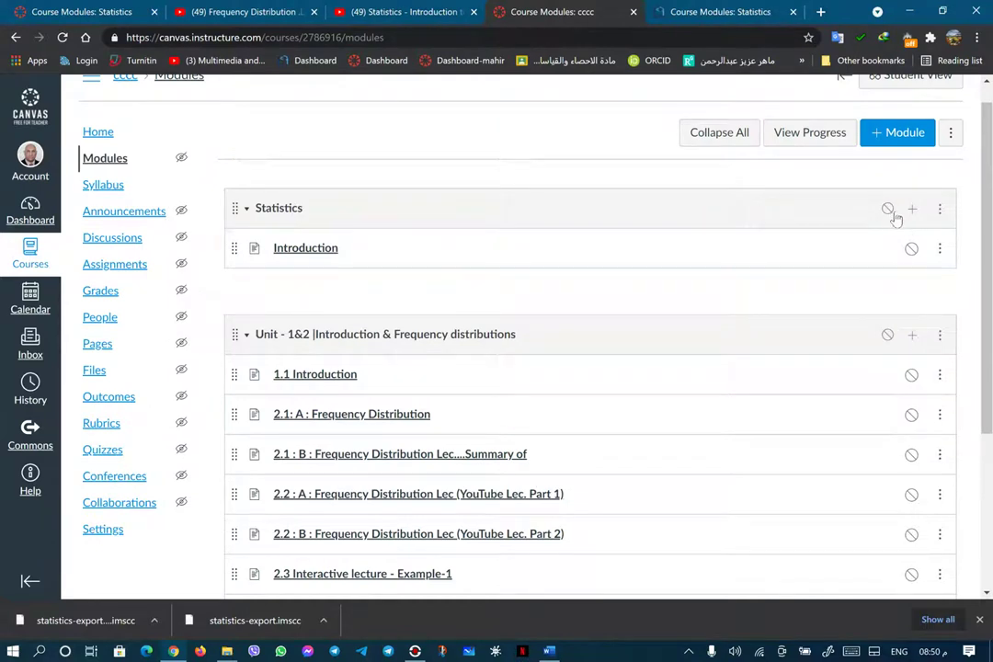
{"action": "scroll", "coordinate": [532, 426], "scroll_direction": "up", "scroll_amount": 1}
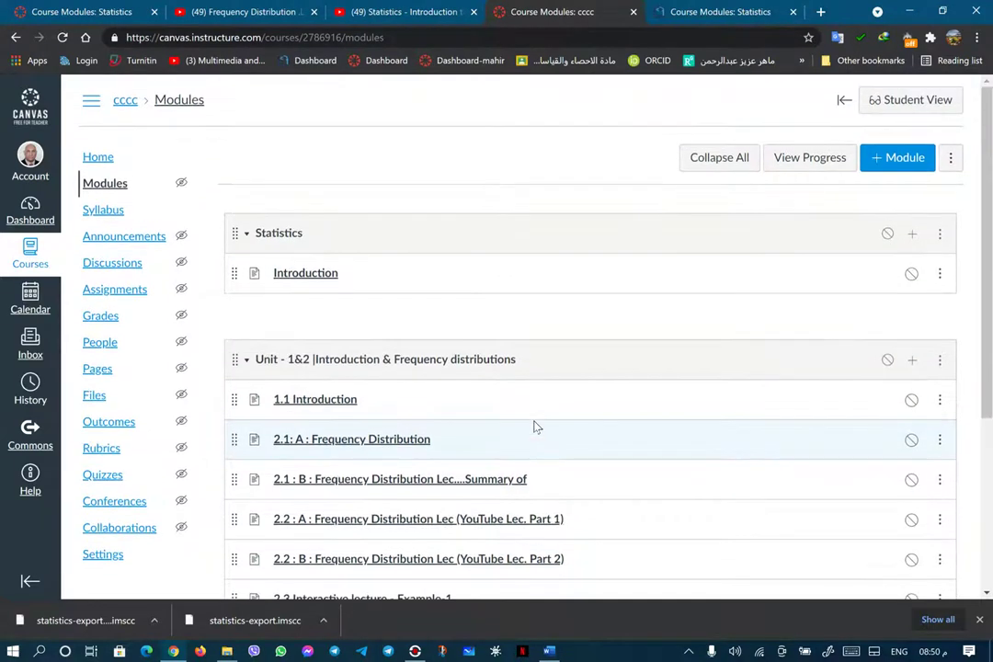
{"action": "left_click", "coordinate": [919, 103]}
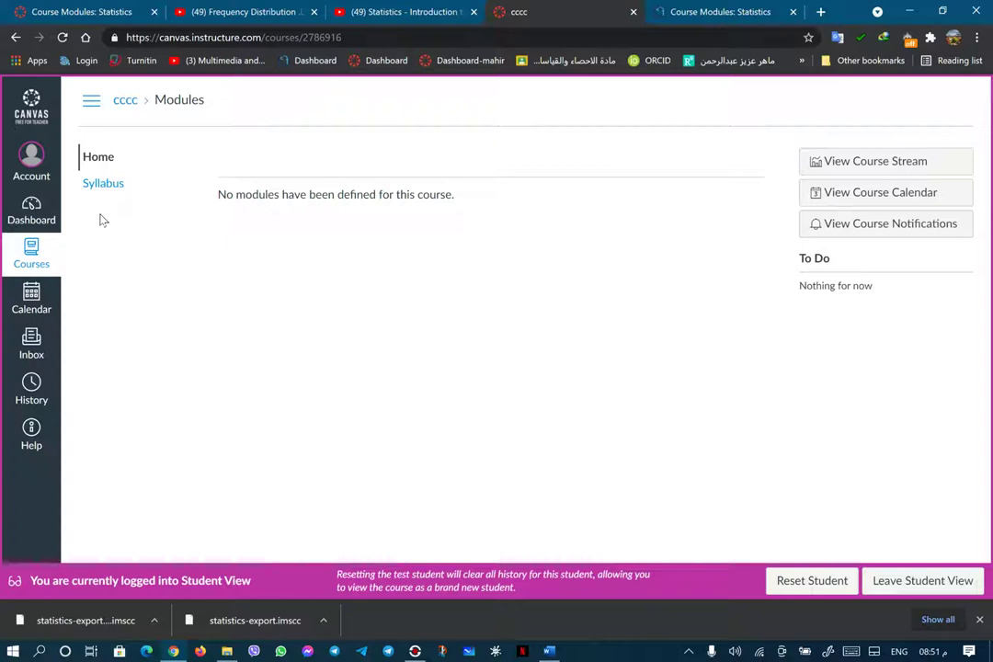
- Leave Student View and review the items listed in the Statistics and Unit - 1&2 modules
{"action": "left_click", "coordinate": [884, 582]}
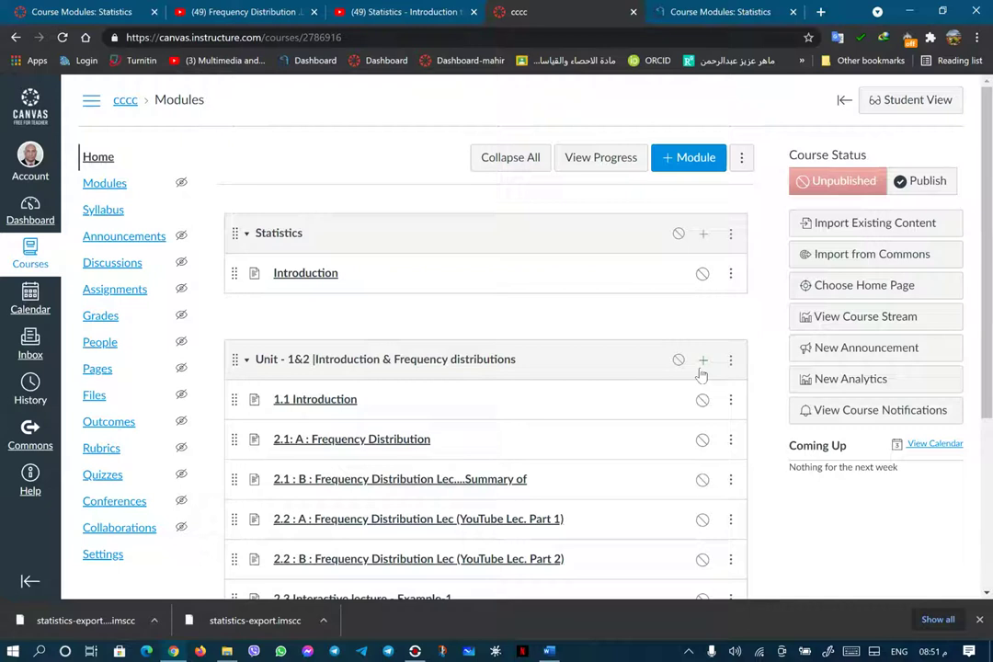
{"action": "scroll", "coordinate": [588, 460], "scroll_direction": "down", "scroll_amount": 5}
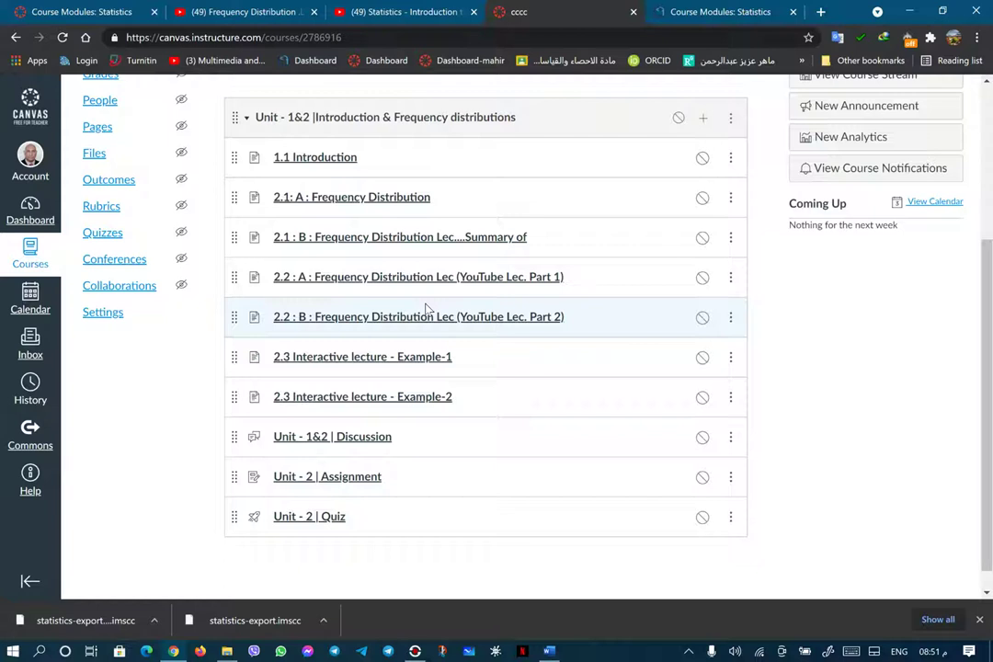
{"action": "scroll", "coordinate": [441, 417], "scroll_direction": "up", "scroll_amount": 3}
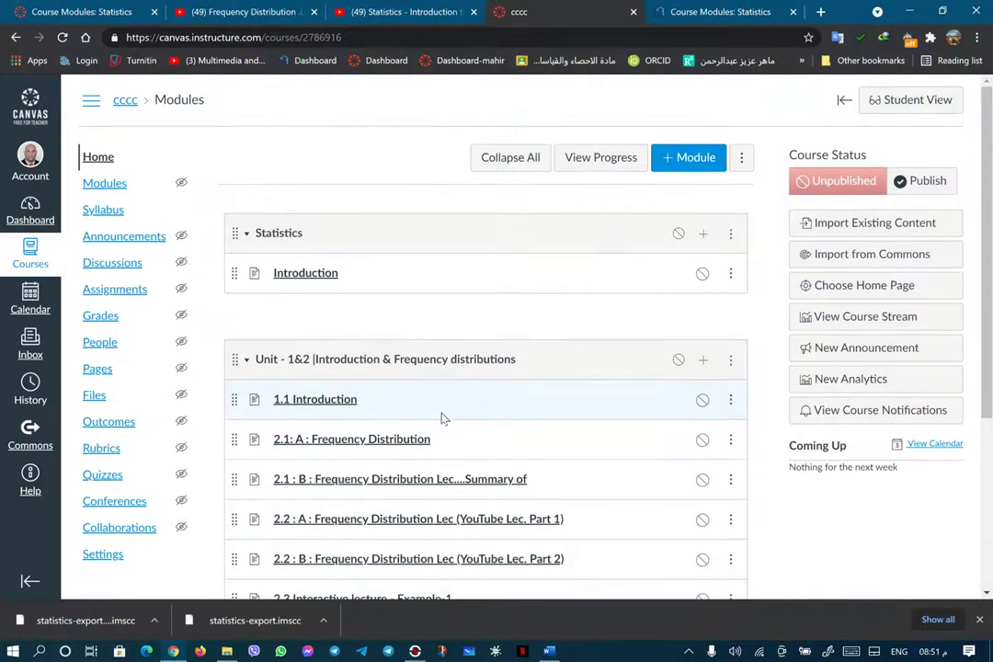
{"action": "scroll", "coordinate": [469, 372], "scroll_direction": "down", "scroll_amount": 3}
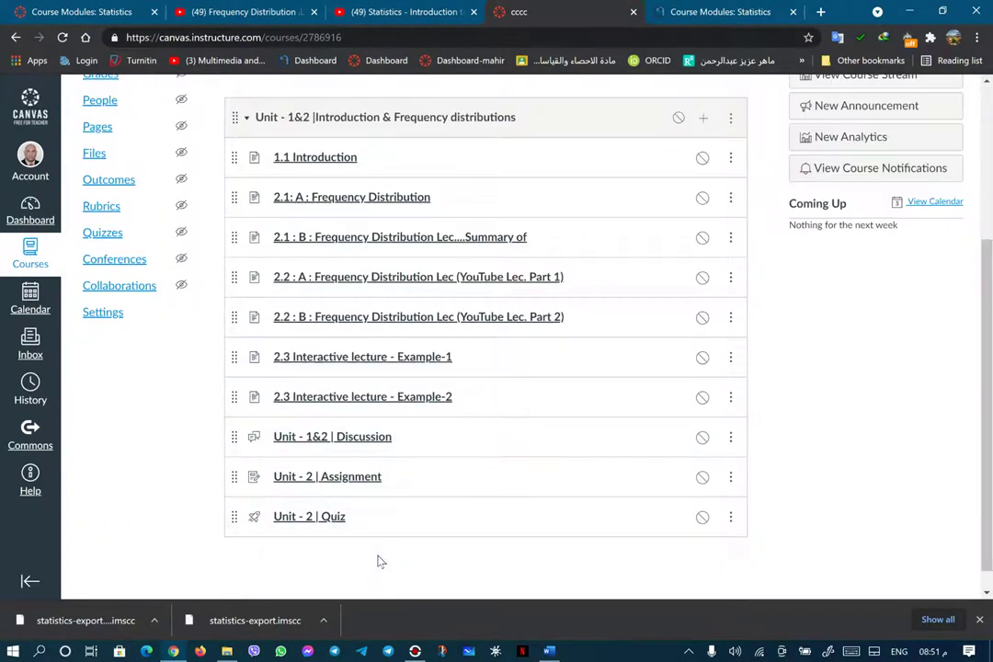
{"action": "scroll", "coordinate": [567, 496], "scroll_direction": "up", "scroll_amount": 3}
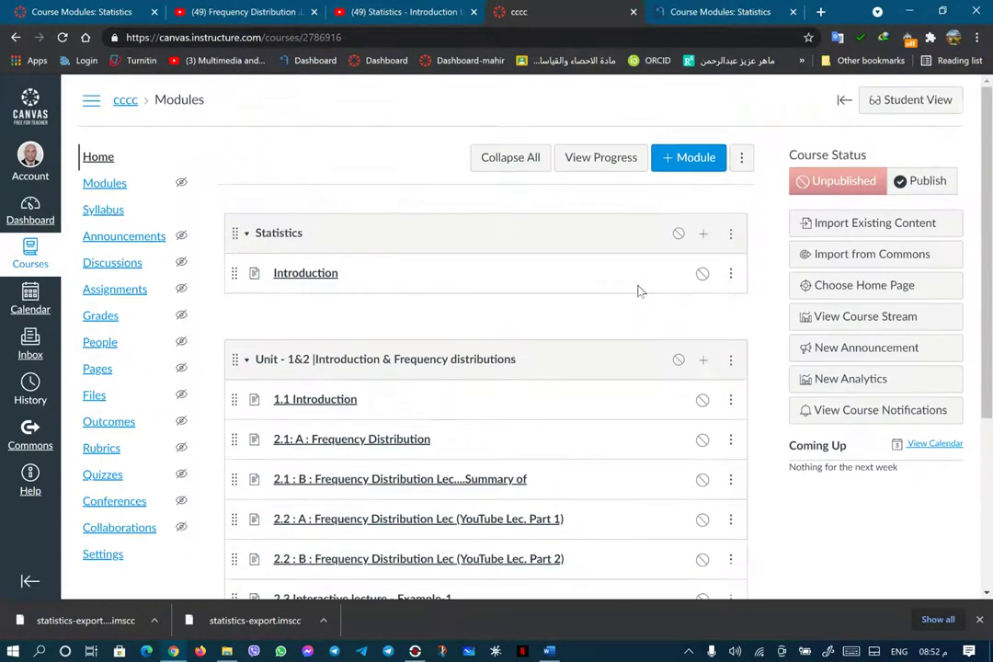
- Start a new module, copy the line "Unit - 3 | Measures of central tendency" from Statistics.docx in Word, and return to Canvas
{"action": "left_click", "coordinate": [691, 162]}
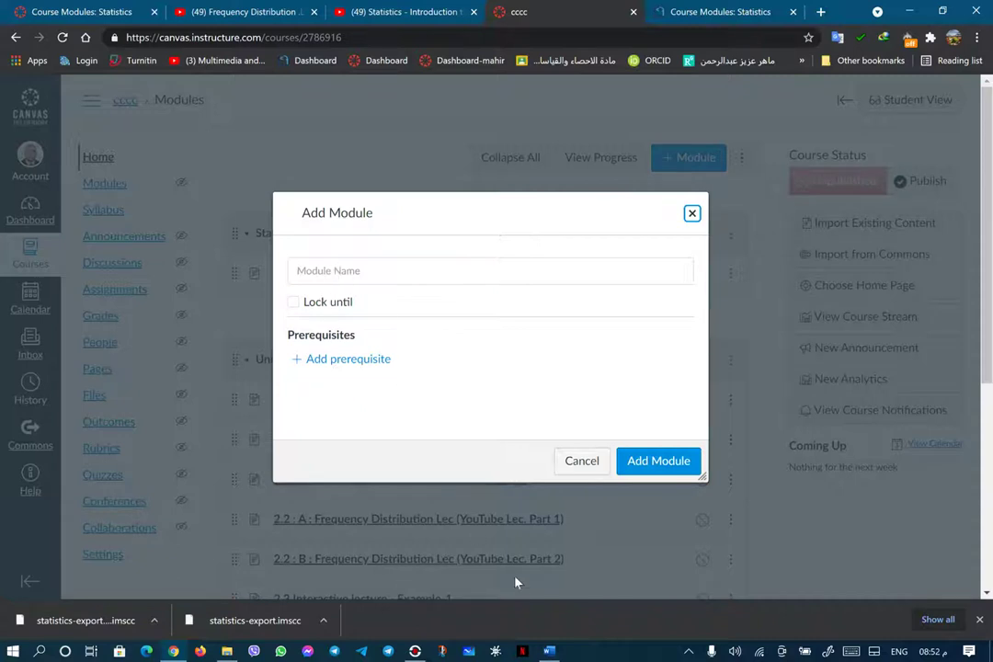
{"action": "left_click", "coordinate": [549, 651]}
{"action": "scroll", "coordinate": [486, 518], "scroll_direction": "down", "scroll_amount": 5}
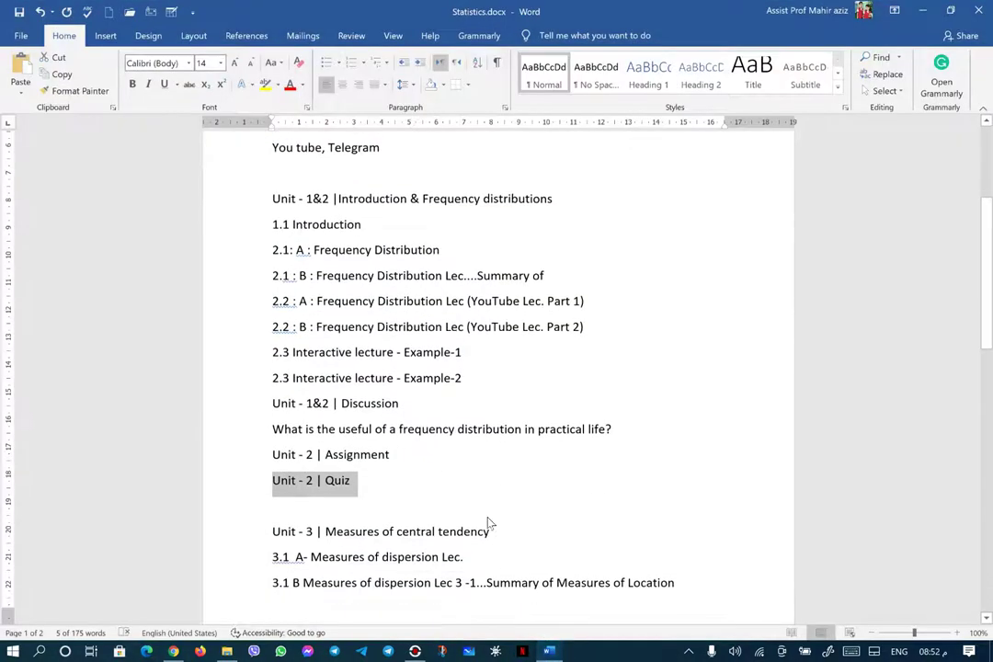
{"action": "left_click_drag", "start_coordinate": [272, 294], "coordinate": [492, 294]}
{"action": "right_click", "coordinate": [435, 309]}
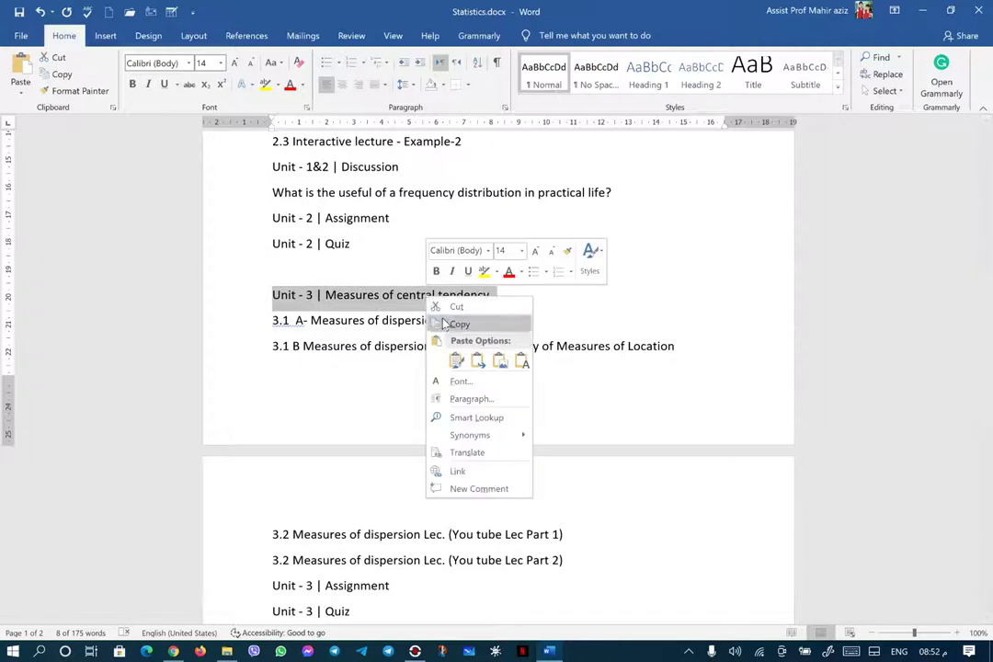
{"action": "left_click", "coordinate": [451, 322]}
{"action": "left_click", "coordinate": [924, 11]}
- Name the new module with the copied text "Unit - 3 | Measures of central tendency" and add it to the course
{"action": "left_click", "coordinate": [425, 269]}
{"action": "right_click", "coordinate": [425, 268]}
{"action": "left_click", "coordinate": [485, 381]}
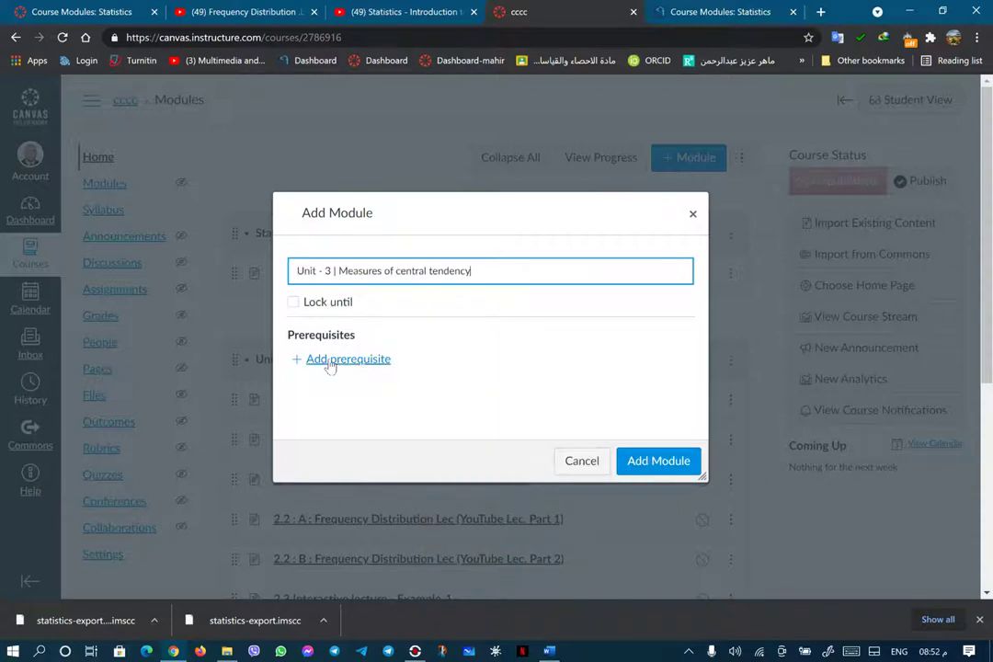
{"action": "left_click", "coordinate": [679, 464]}
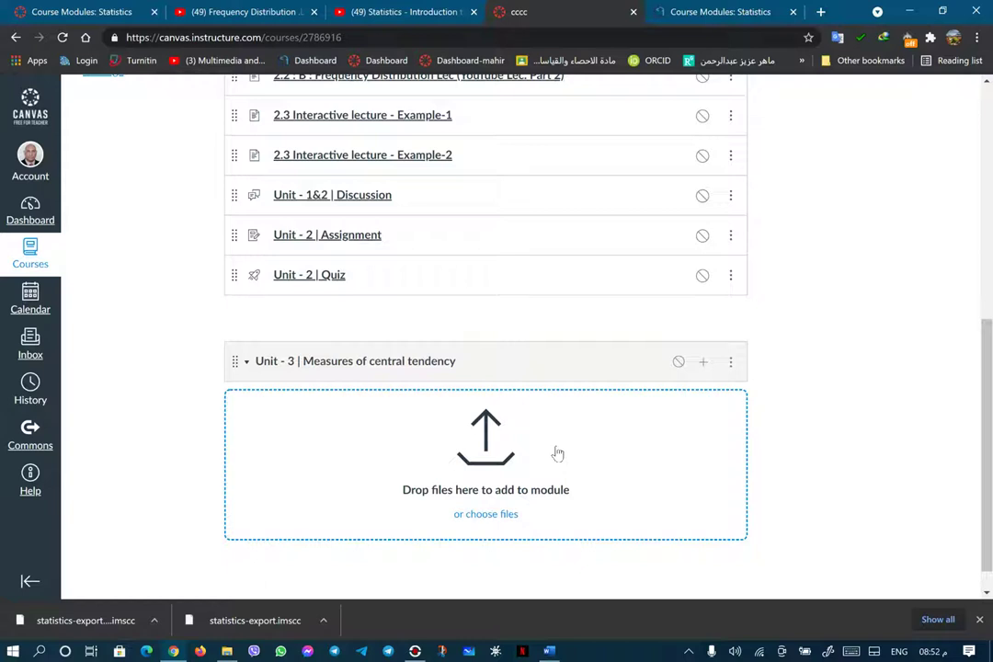
- Start a new item in the Unit - 3 module and copy "3.1 A- Measures of dispersion Lec." from Statistics.docx in Word for it
{"action": "left_click", "coordinate": [705, 365]}
{"action": "left_click", "coordinate": [545, 646]}
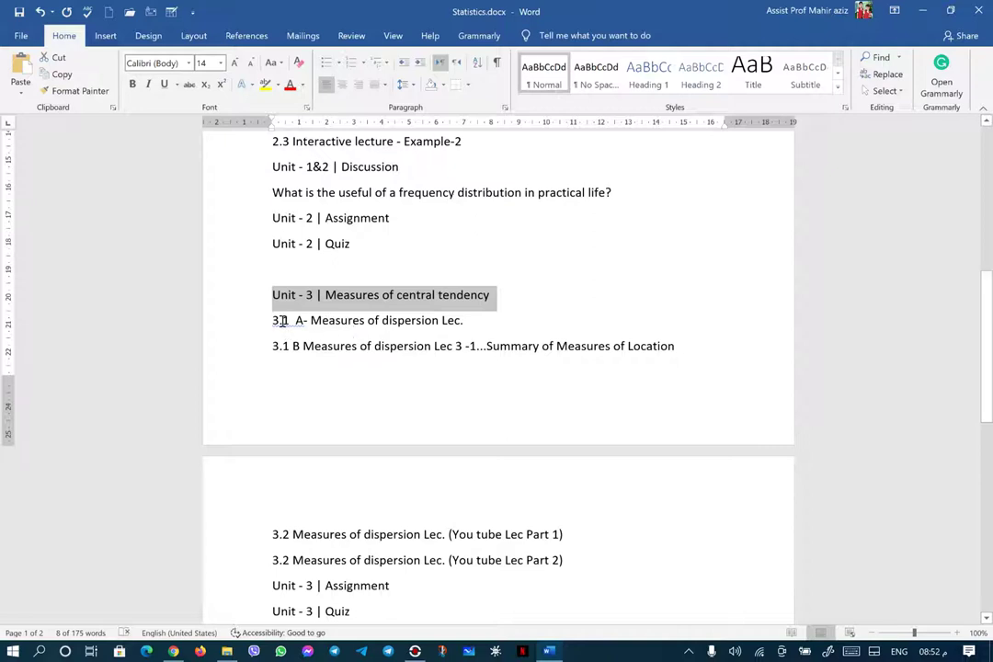
{"action": "left_click_drag", "start_coordinate": [275, 320], "coordinate": [466, 315]}
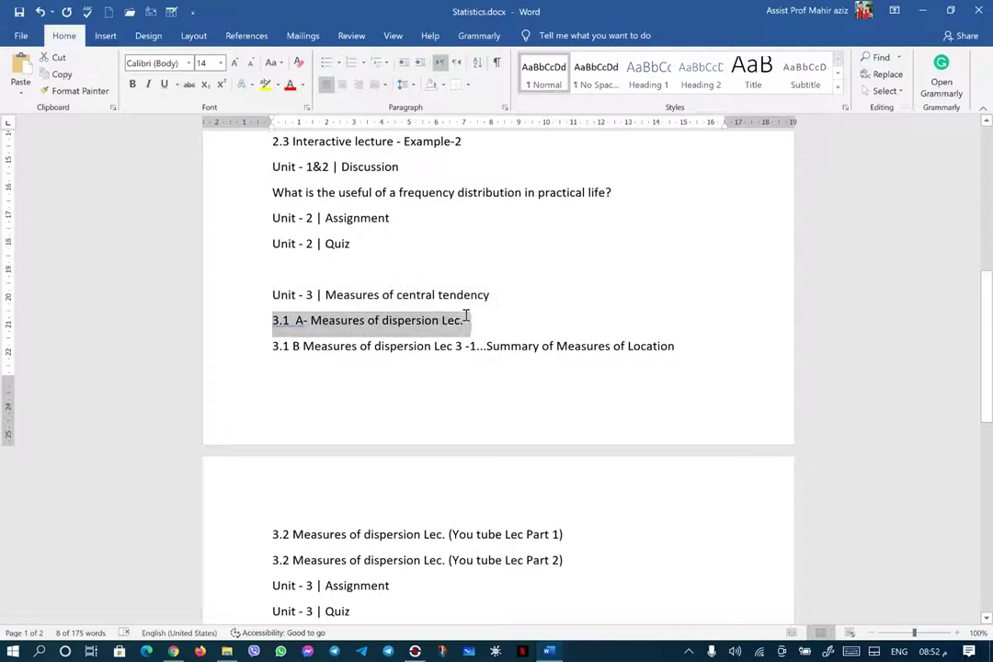
{"action": "right_click", "coordinate": [409, 321]}
{"action": "left_click", "coordinate": [440, 351]}
{"action": "left_click", "coordinate": [924, 13]}
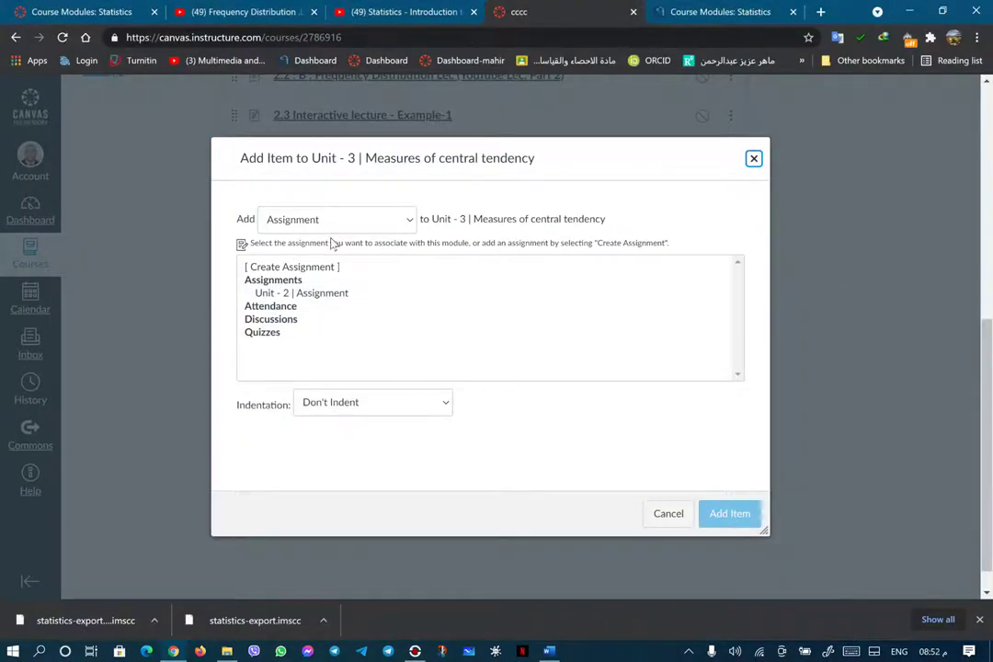
- Add a new page to the Unit - 3 module, named with the copied text "3.1 A- Measures of dispersion Lec."
{"action": "left_click", "coordinate": [409, 220]}
{"action": "key", "text": "Escape"}
{"action": "key", "text": "p"}
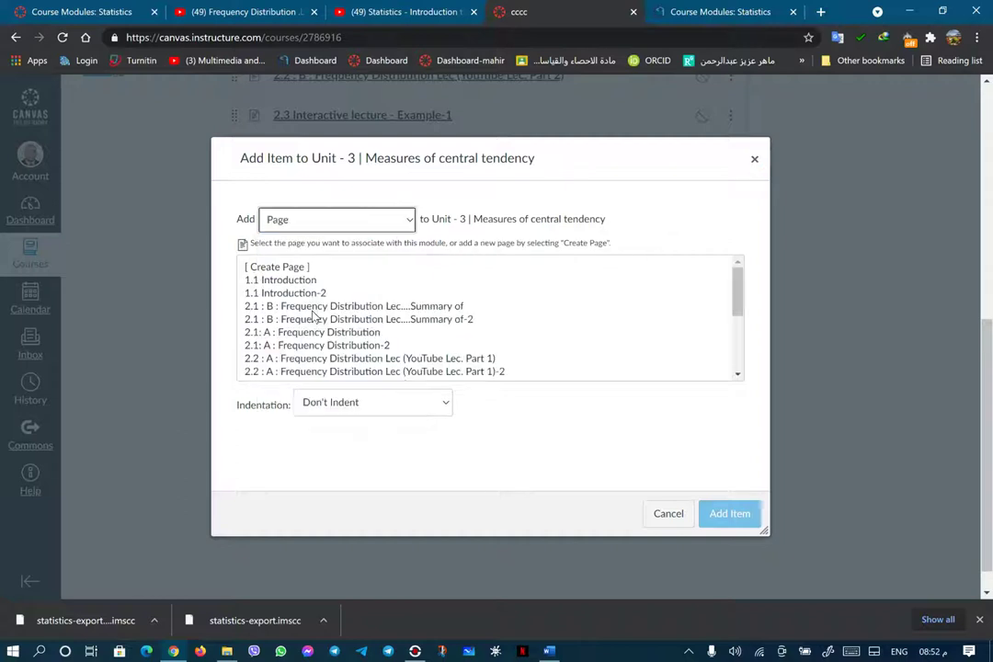
{"action": "left_click", "coordinate": [295, 267]}
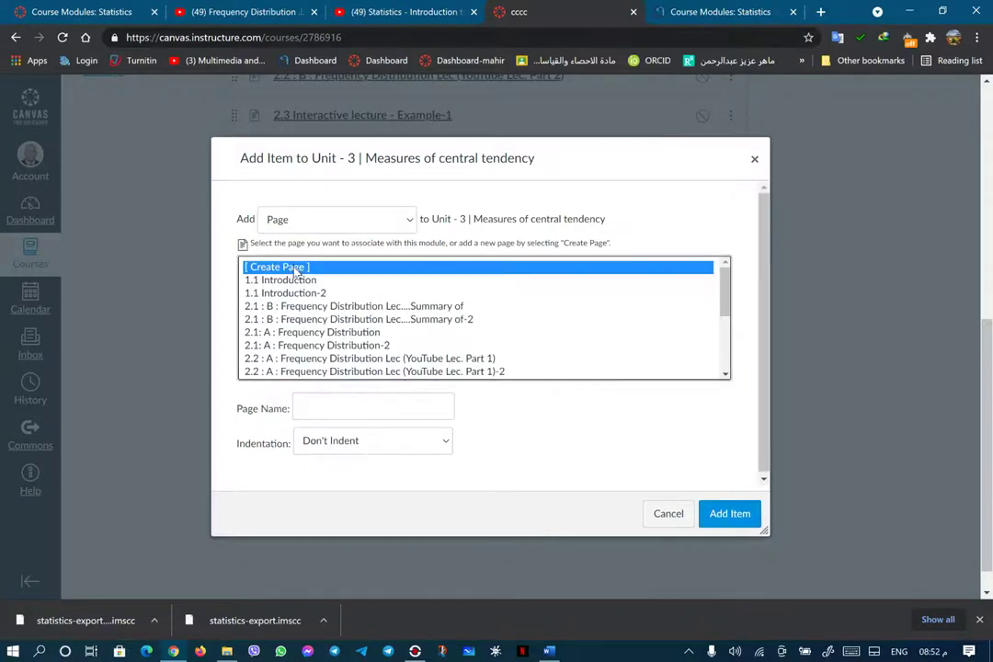
{"action": "right_click", "coordinate": [311, 405]}
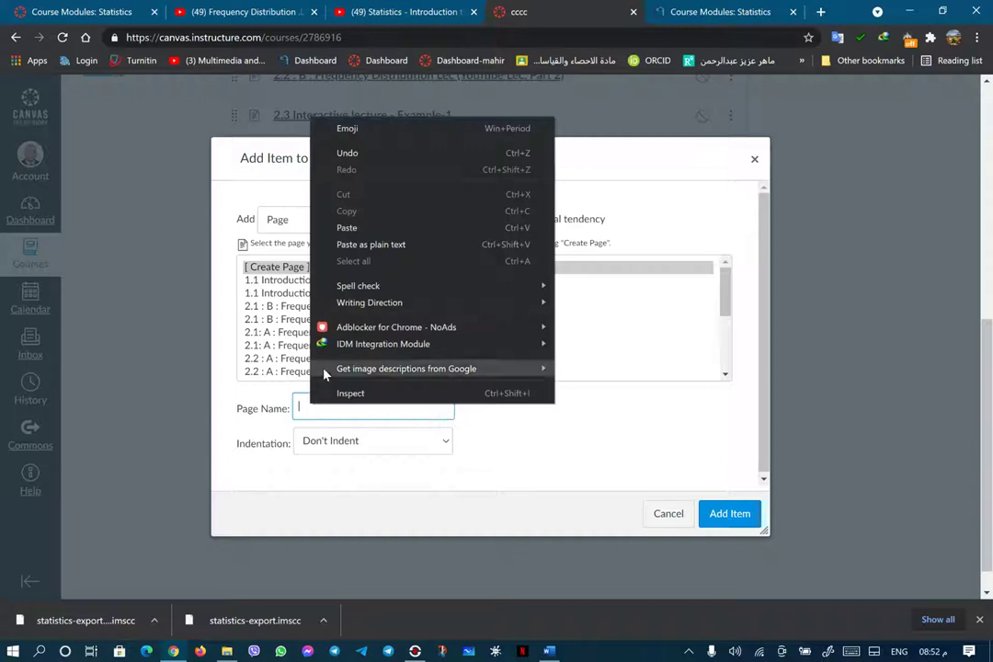
{"action": "left_click", "coordinate": [379, 224]}
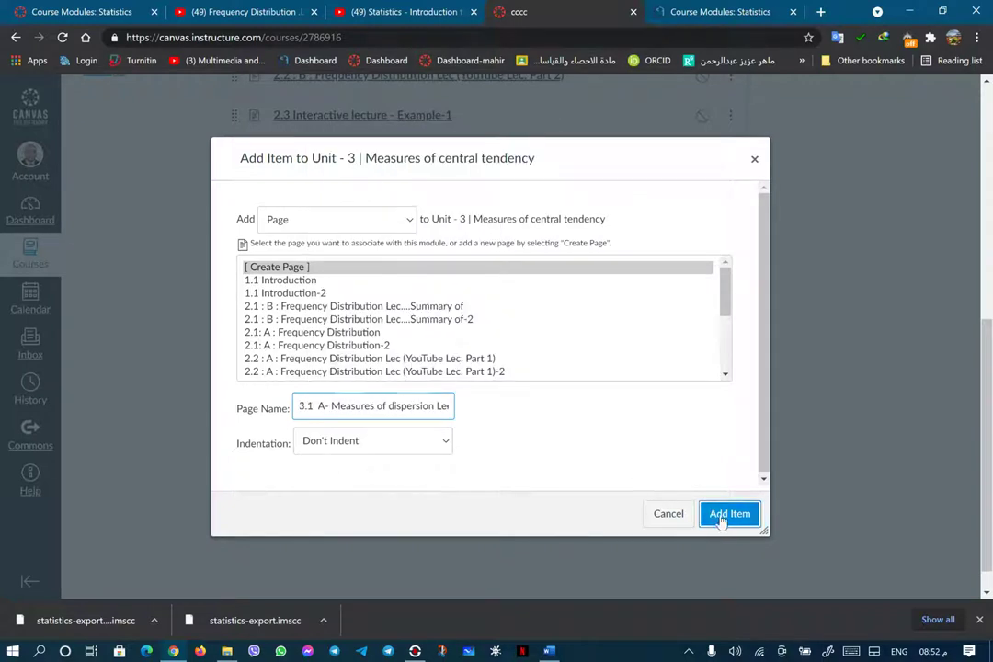
{"action": "left_click", "coordinate": [722, 516]}
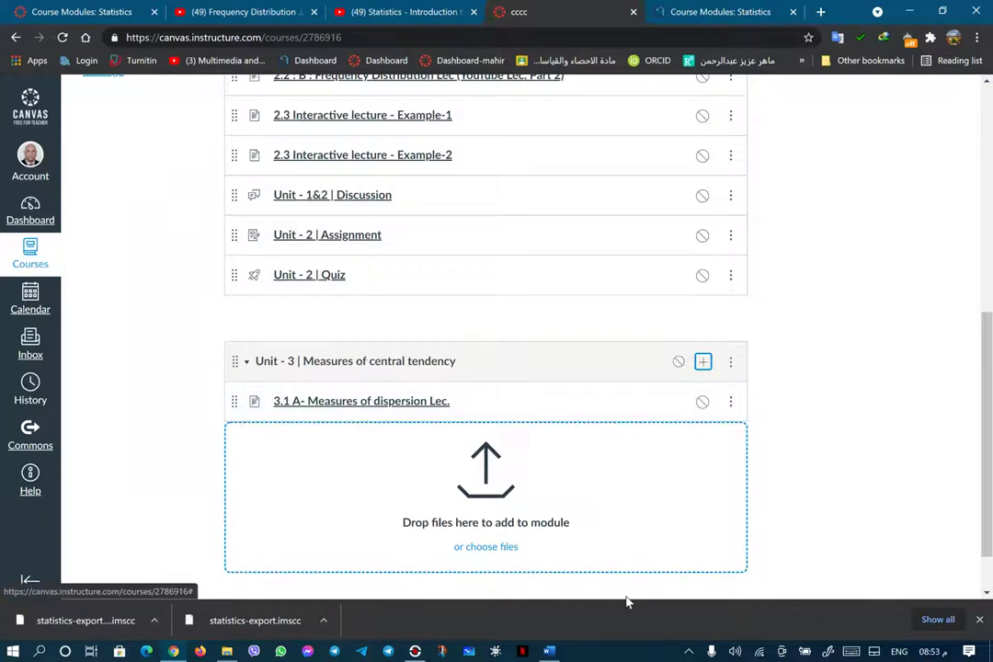
- Copy "3.1 B Measures of dispersion Lec 3 -1...Summary of Measures of Location" from Statistics.docx in Word and return to Canvas
{"action": "left_click", "coordinate": [549, 651]}
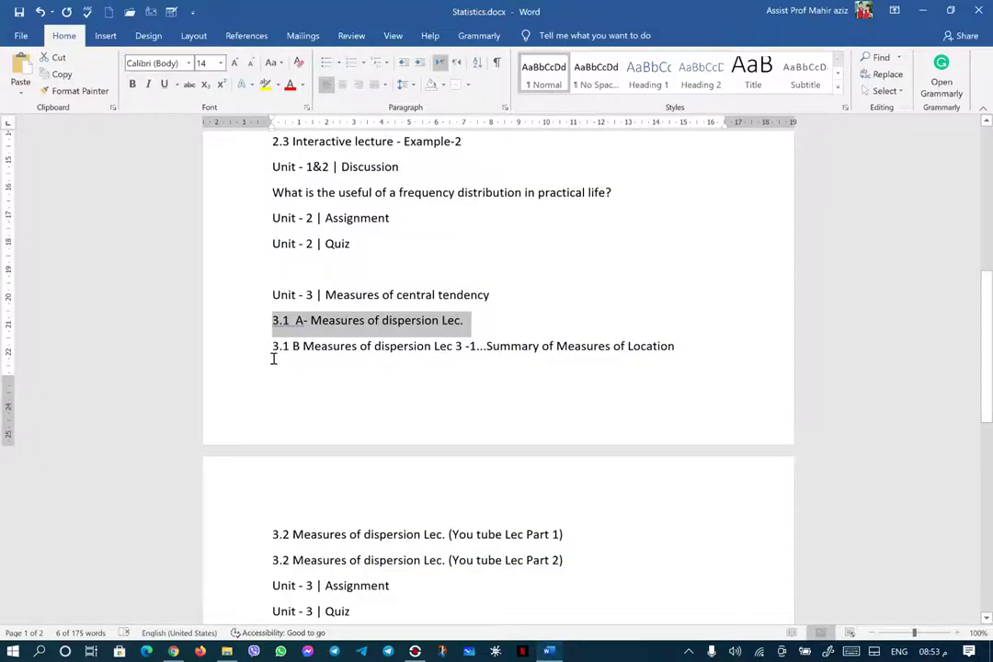
{"action": "left_click_drag", "start_coordinate": [274, 348], "coordinate": [661, 346]}
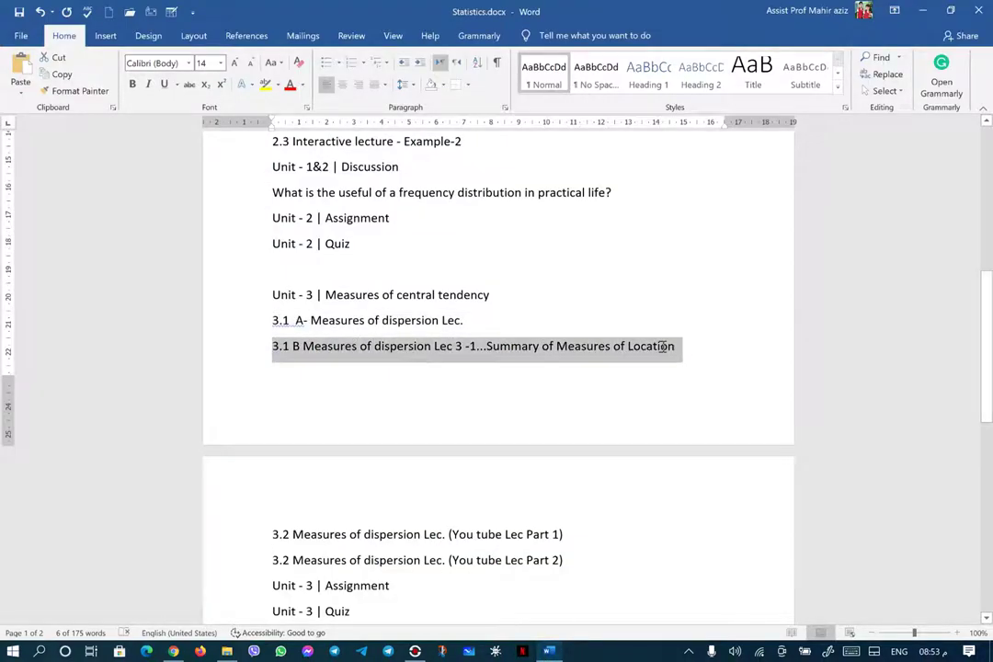
{"action": "right_click", "coordinate": [605, 346]}
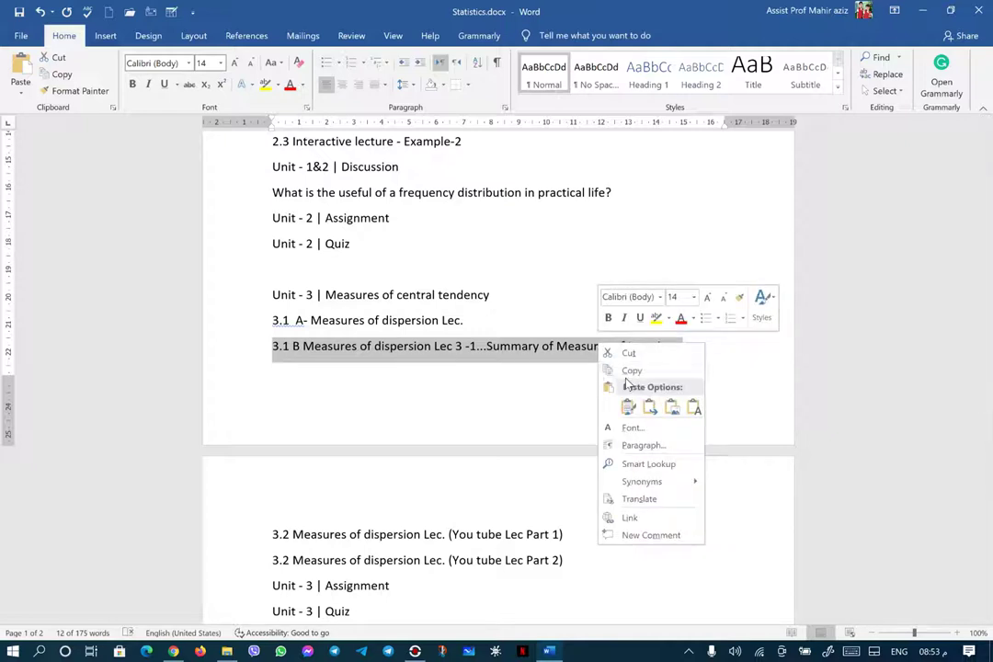
{"action": "left_click", "coordinate": [609, 370]}
{"action": "key", "text": "alt+Tab"}
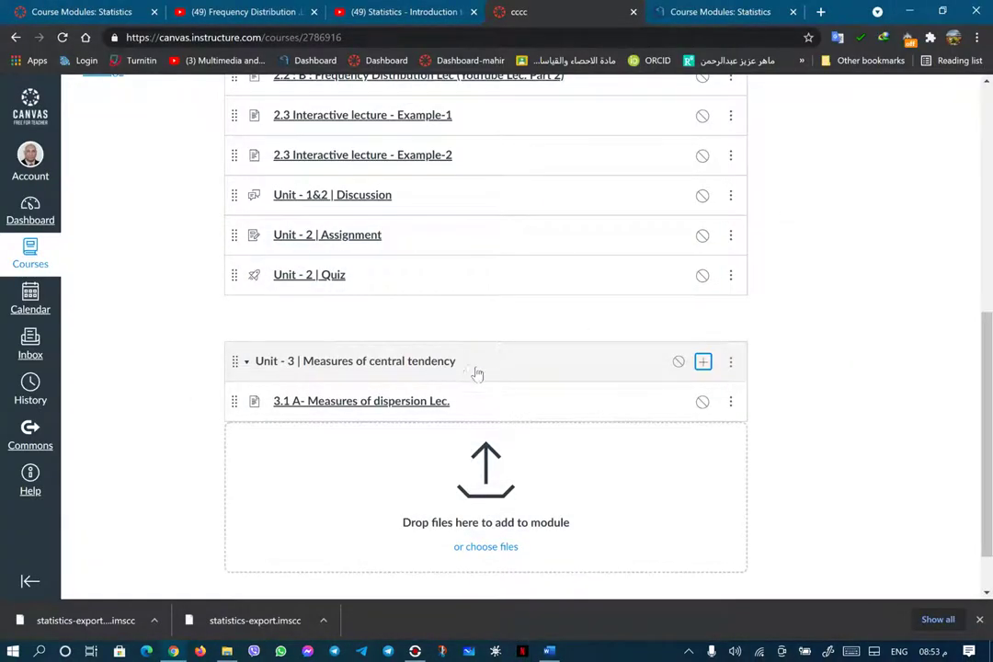
- Add a new page to the Unit - 3 module, named "3.1 B Measures of dispersion Lec 3 -1...Summary of Measures of Location"
{"action": "left_click", "coordinate": [702, 364]}
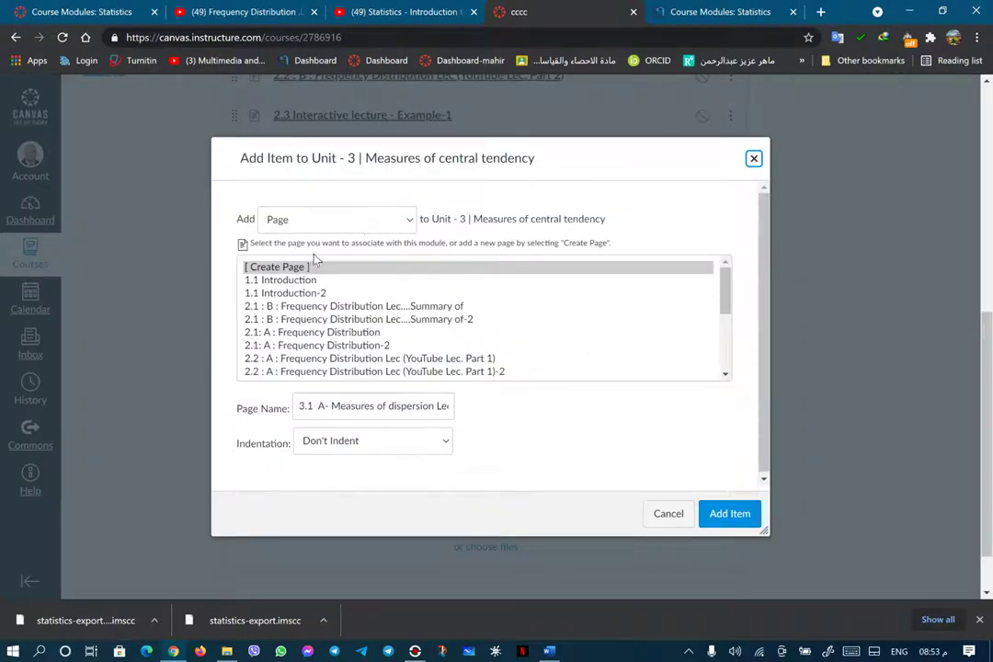
{"action": "left_click", "coordinate": [284, 271]}
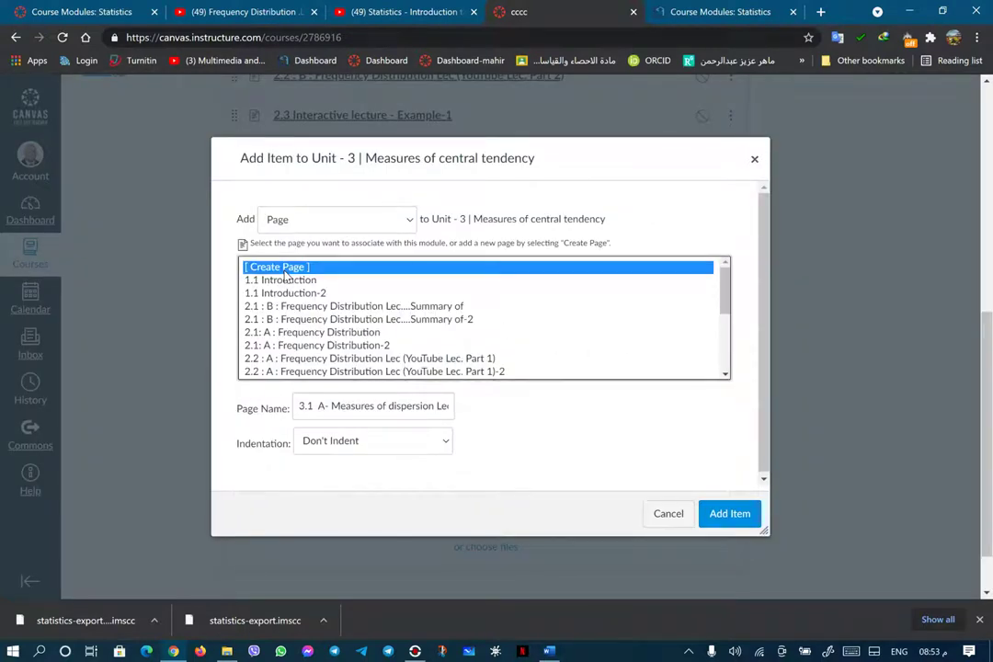
{"action": "left_click", "coordinate": [335, 407]}
{"action": "key", "text": "ctrl+a"}
{"action": "right_click", "coordinate": [338, 409]}
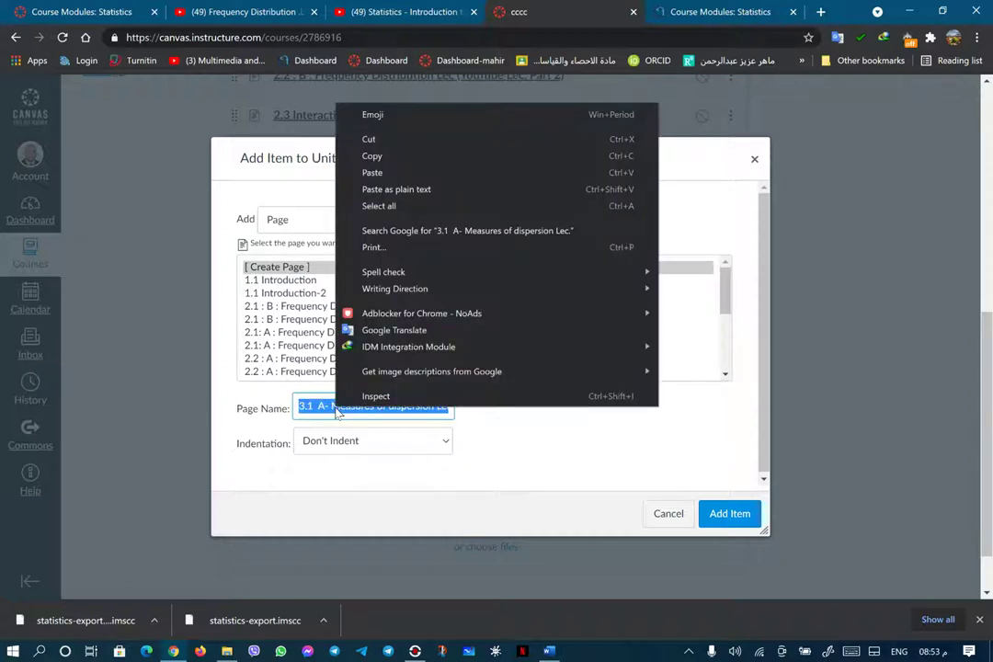
{"action": "left_click", "coordinate": [373, 172]}
{"action": "left_click", "coordinate": [740, 516]}
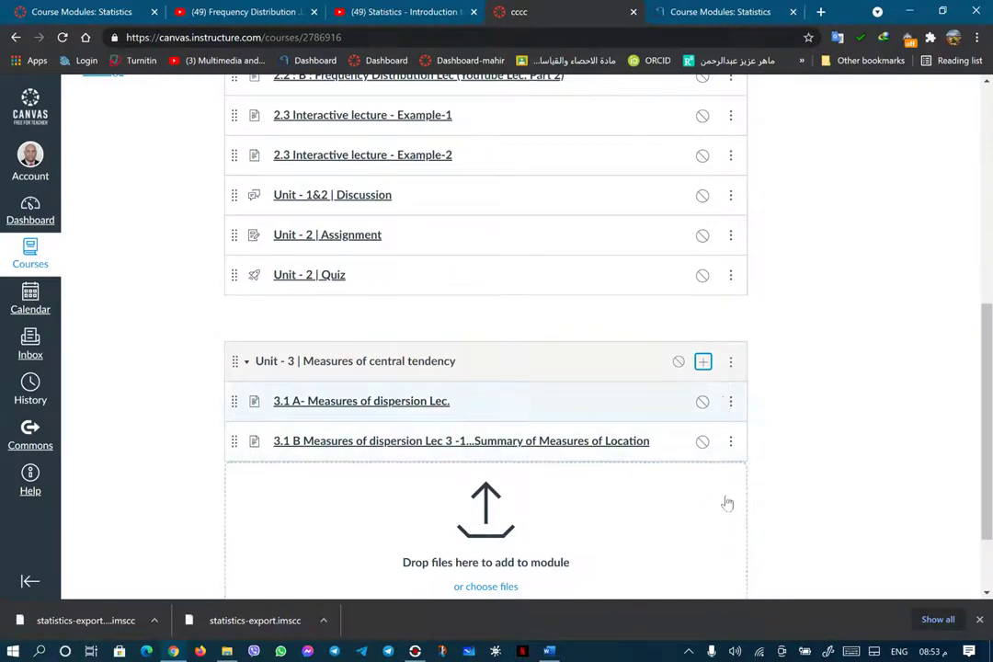
- Copy the line "3.2 Measures of dispersion Lec. (You tube Lec Part 1)" from Statistics.docx in Word and return to Canvas
{"action": "left_click", "coordinate": [549, 651]}
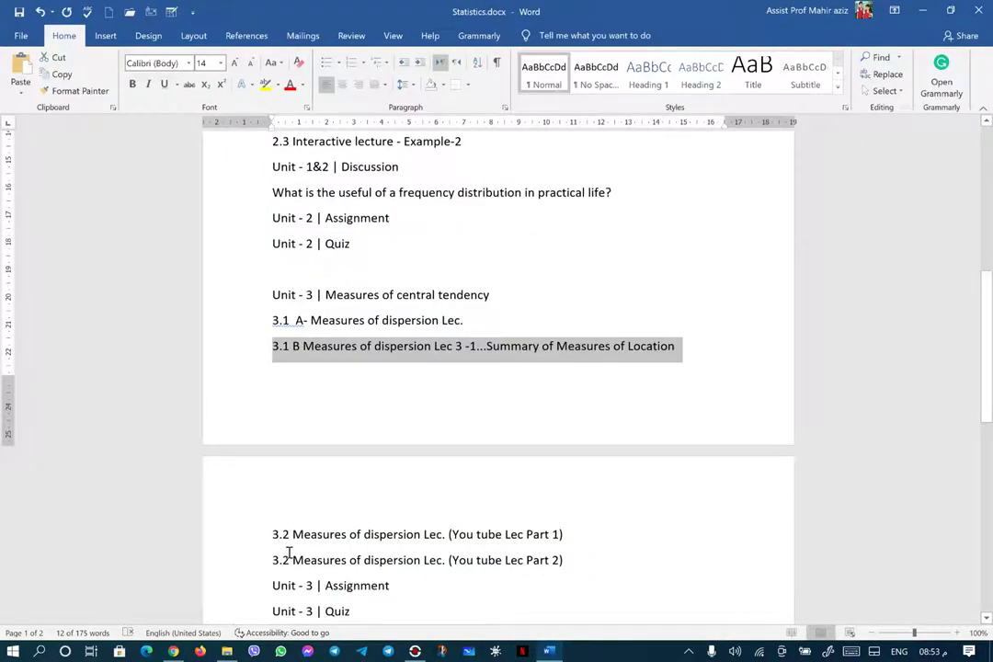
{"action": "left_click_drag", "start_coordinate": [271, 536], "coordinate": [572, 540]}
{"action": "right_click", "coordinate": [508, 535]}
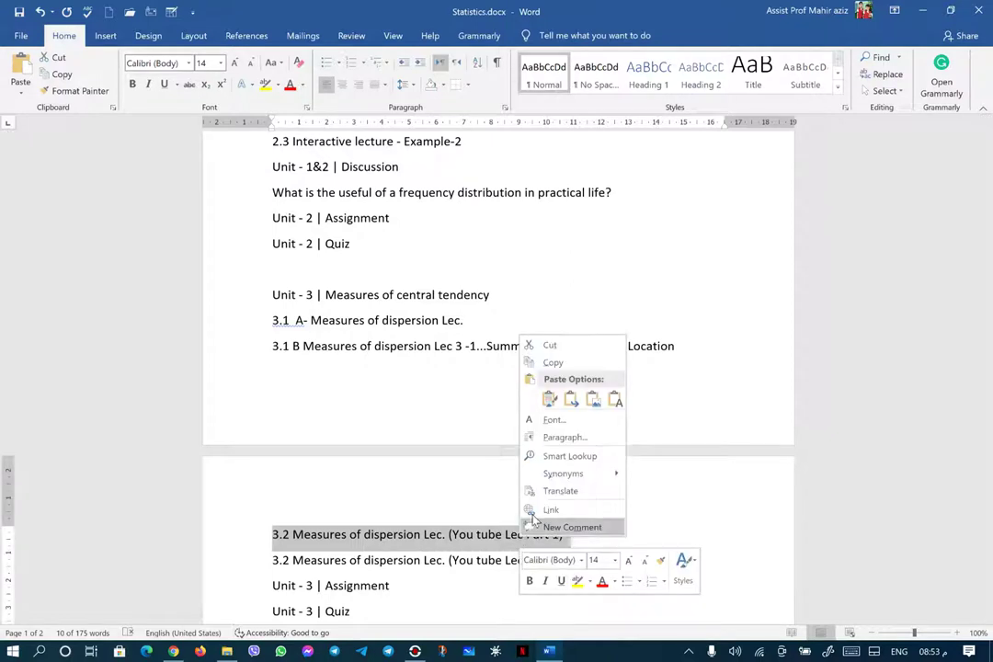
{"action": "left_click", "coordinate": [570, 361]}
{"action": "left_click", "coordinate": [549, 651]}
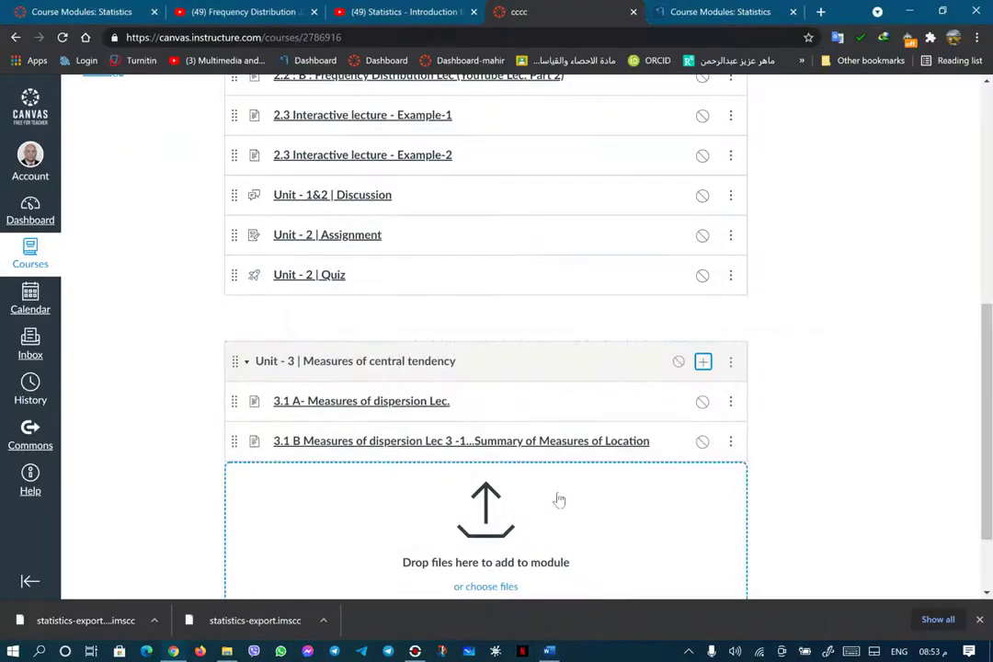
- Add a new page to the Unit - 3 module, named "3.2 Measures of dispersion Lec. (You tube Lec Part 1)"
{"action": "left_click", "coordinate": [703, 366]}
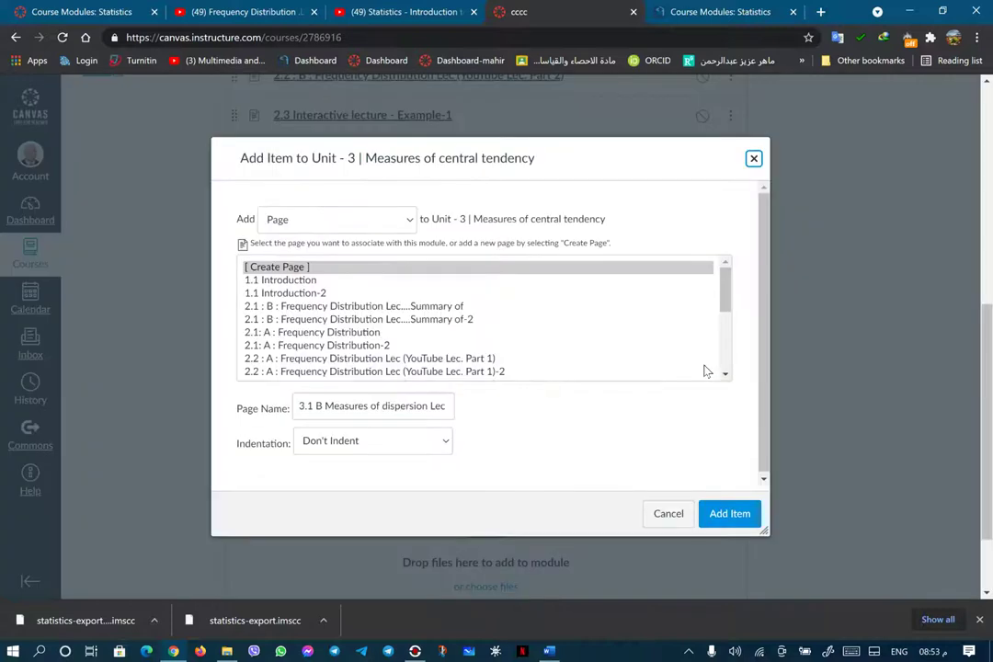
{"action": "left_click", "coordinate": [279, 270]}
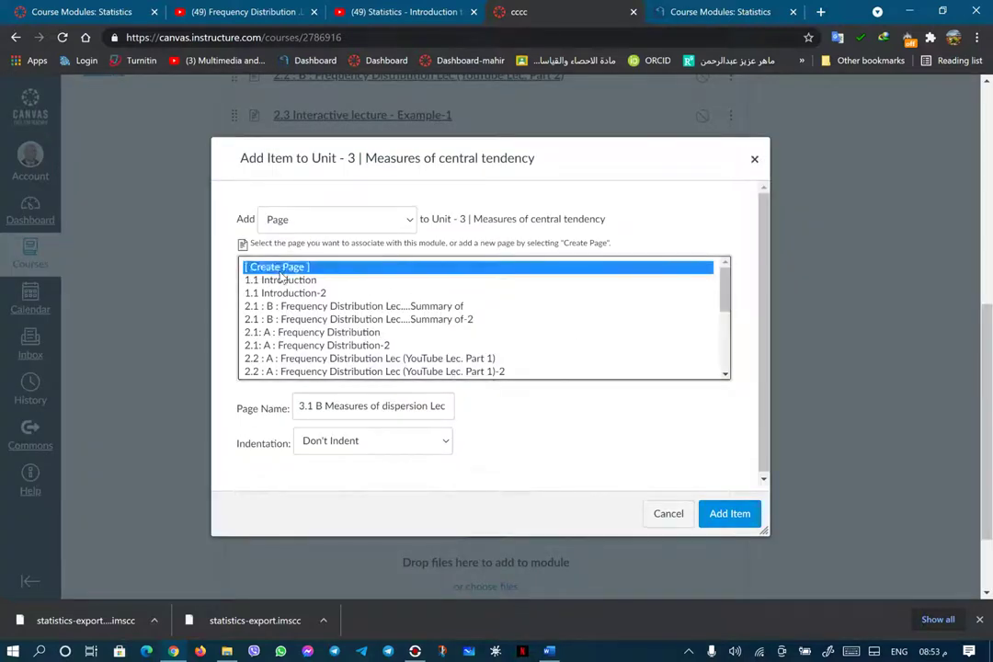
{"action": "left_click", "coordinate": [348, 404]}
{"action": "key", "text": "ctrl+a"}
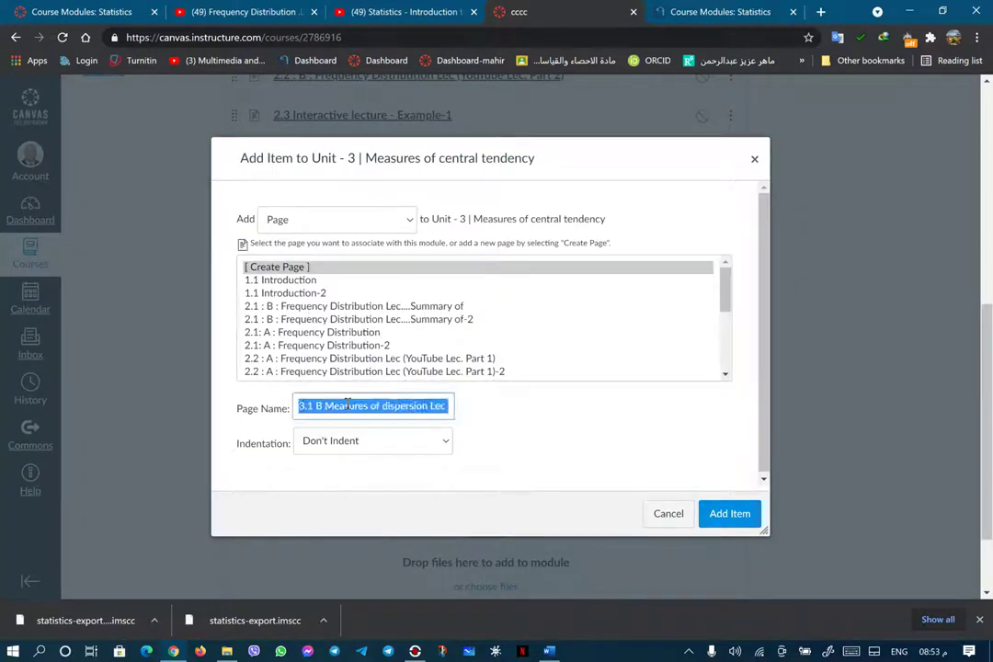
{"action": "right_click", "coordinate": [348, 404]}
{"action": "left_click", "coordinate": [383, 172]}
{"action": "left_click", "coordinate": [729, 513]}
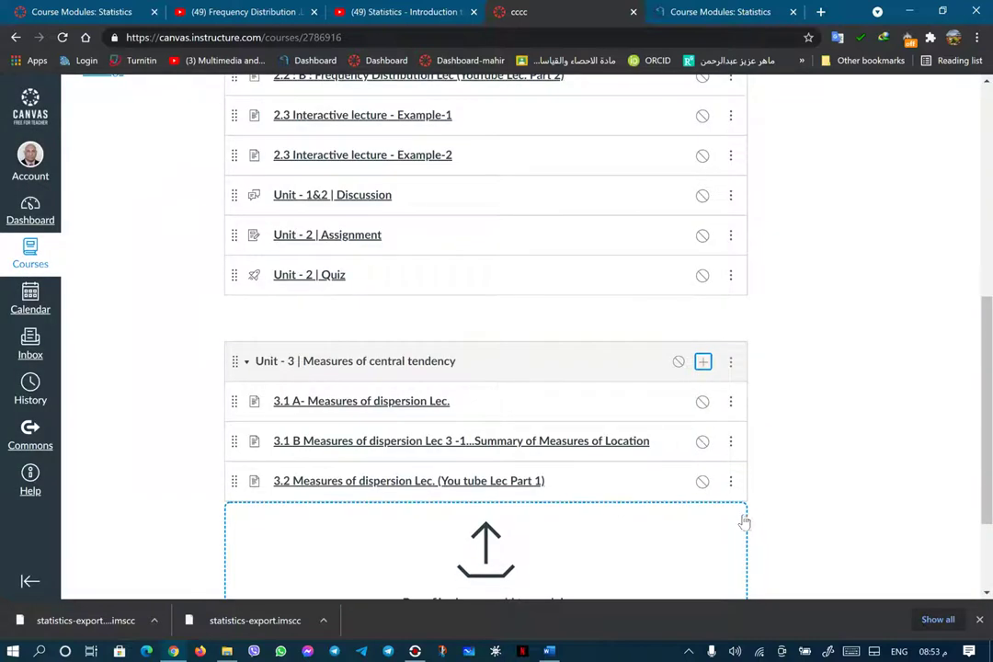
- Copy the line "3.2 Measures of dispersion Lec. (You tube Lec Part 2)" from Statistics.docx in Word and return to Canvas
{"action": "left_click", "coordinate": [549, 651]}
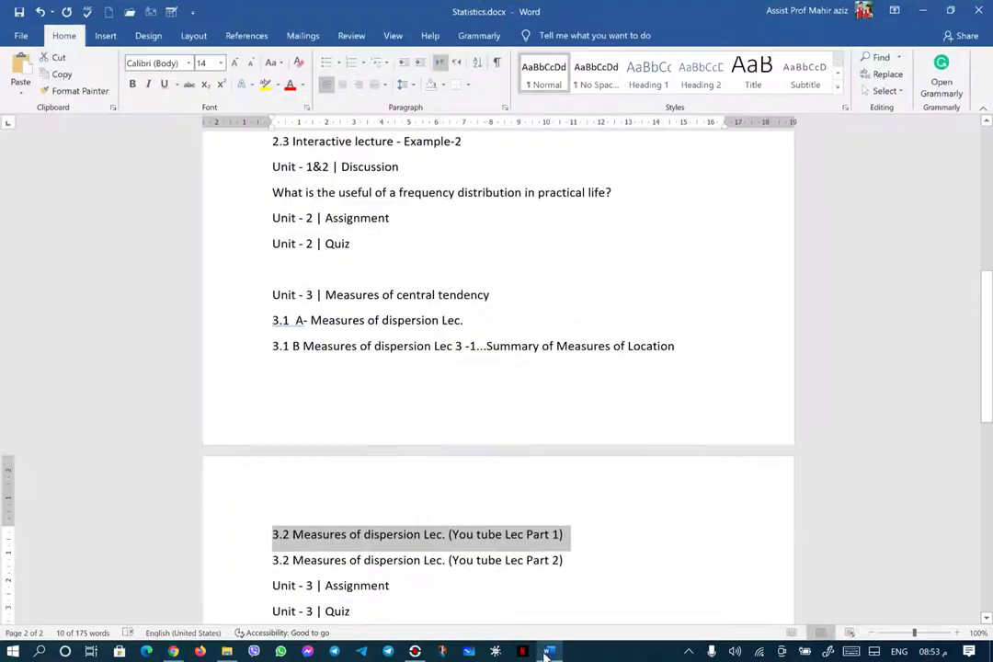
{"action": "left_click_drag", "start_coordinate": [269, 561], "coordinate": [543, 570]}
{"action": "right_click", "coordinate": [544, 570]}
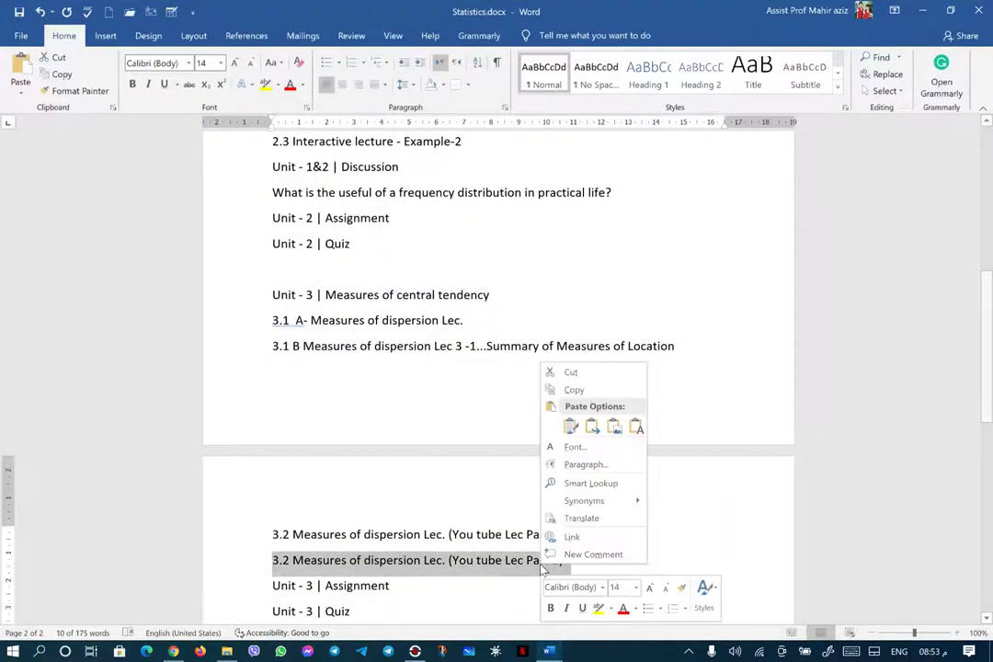
{"action": "left_click", "coordinate": [579, 389]}
{"action": "left_click", "coordinate": [920, 13]}
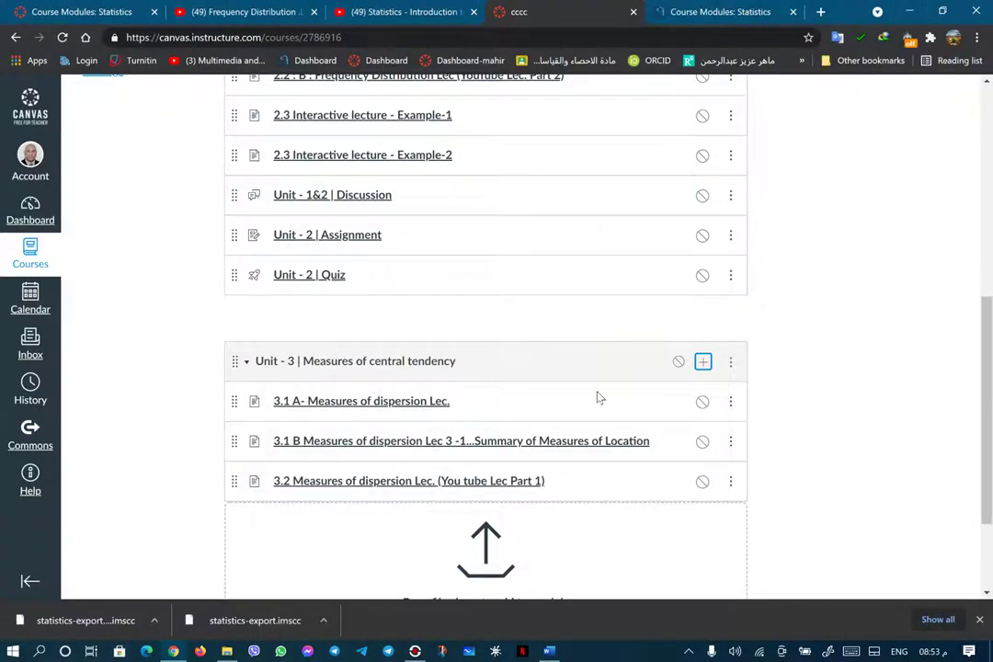
- Add a new page to the Unit - 3 module, named "3.2 Measures of dispersion Lec. (You tube Lec Part 2)"
{"action": "left_click", "coordinate": [705, 365]}
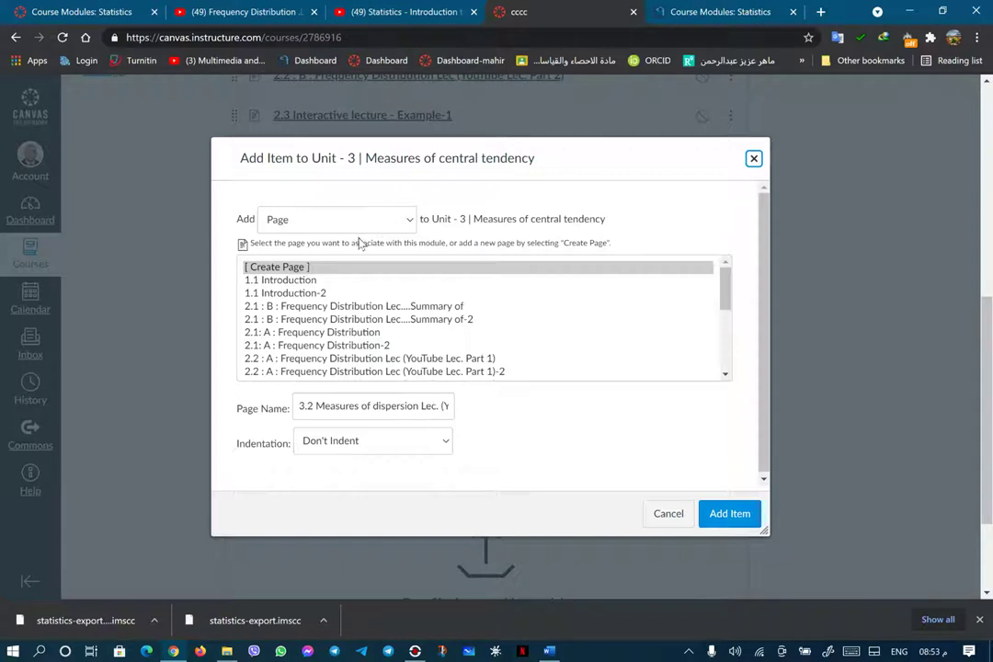
{"action": "left_click", "coordinate": [285, 269]}
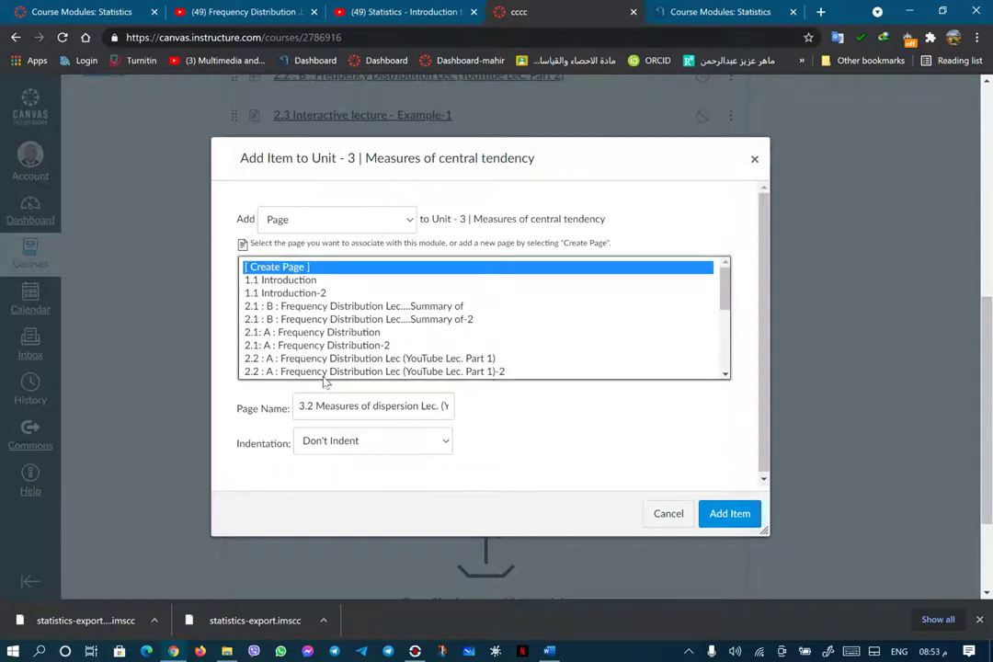
{"action": "left_click", "coordinate": [326, 411]}
{"action": "triple_click", "coordinate": [327, 408]}
{"action": "right_click", "coordinate": [329, 407]}
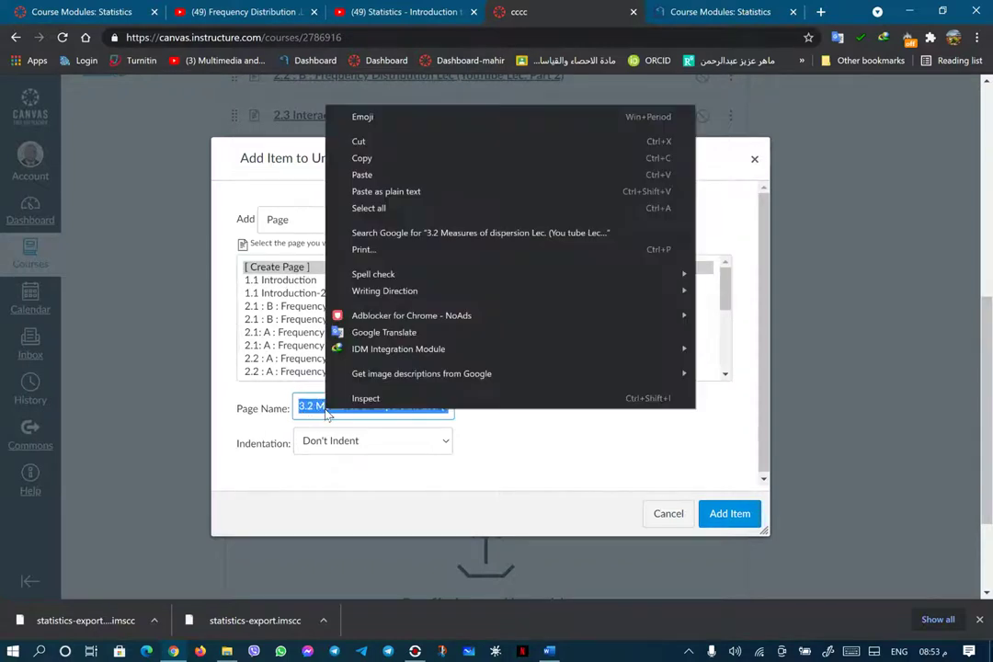
{"action": "left_click", "coordinate": [368, 157]}
{"action": "key", "text": "End"}
{"action": "left_click", "coordinate": [729, 514]}
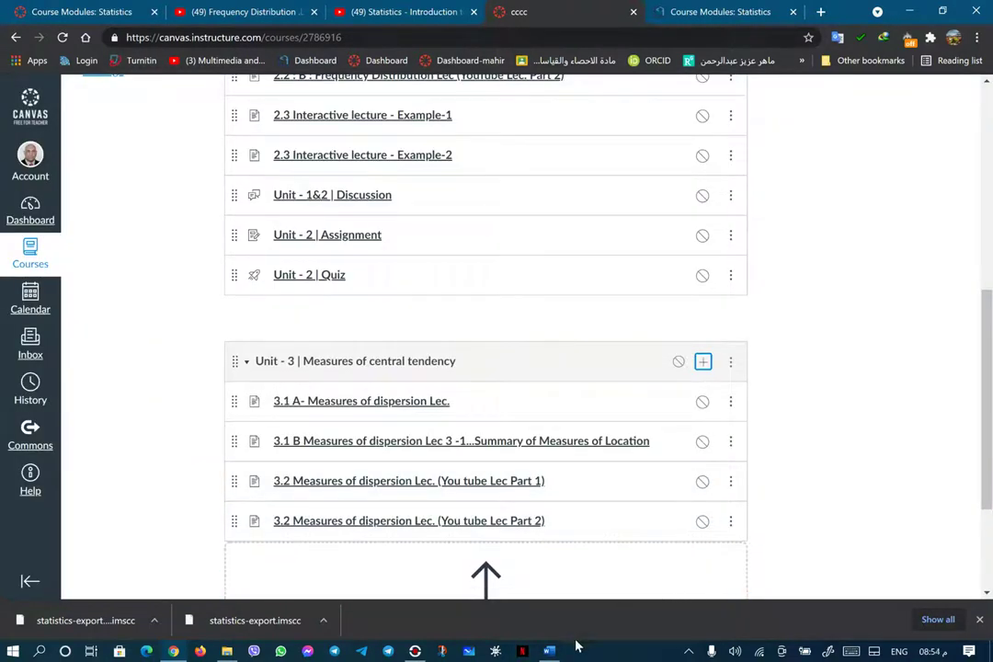
- Copy the line "Unit - 3 | Assignment" from Statistics.docx in Word and return to Canvas
{"action": "left_click", "coordinate": [549, 651]}
{"action": "scroll", "coordinate": [346, 539], "scroll_direction": "down", "scroll_amount": 1}
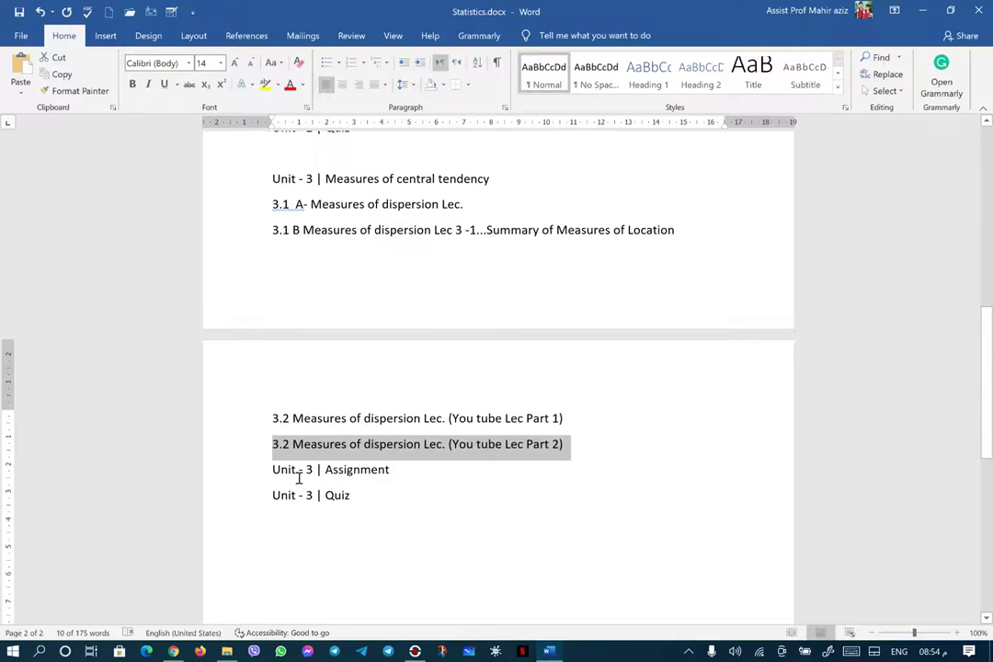
{"action": "left_click_drag", "start_coordinate": [272, 470], "coordinate": [390, 472]}
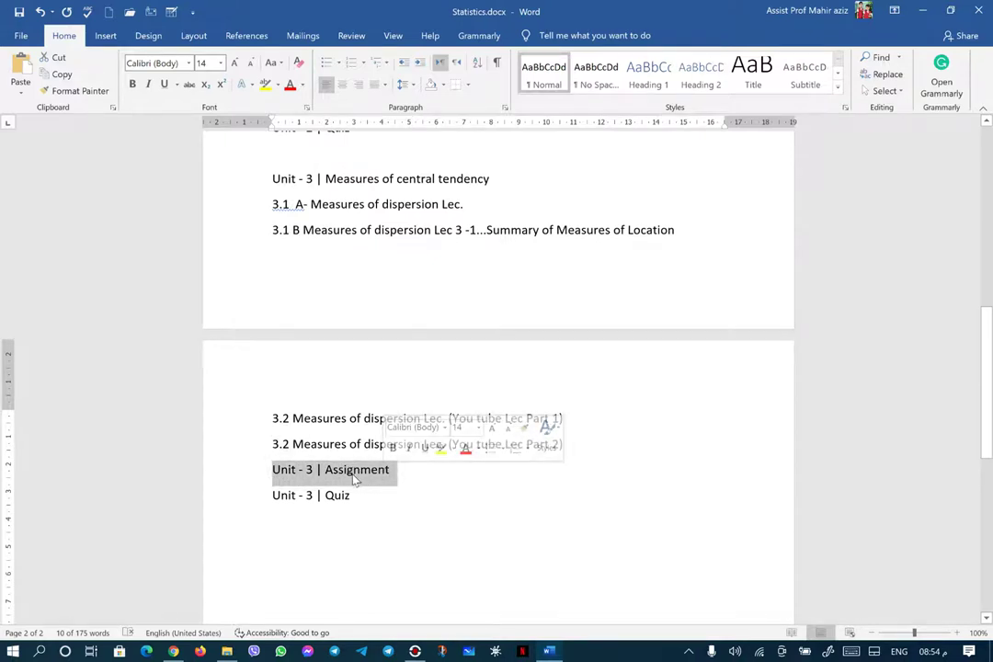
{"action": "right_click", "coordinate": [349, 475]}
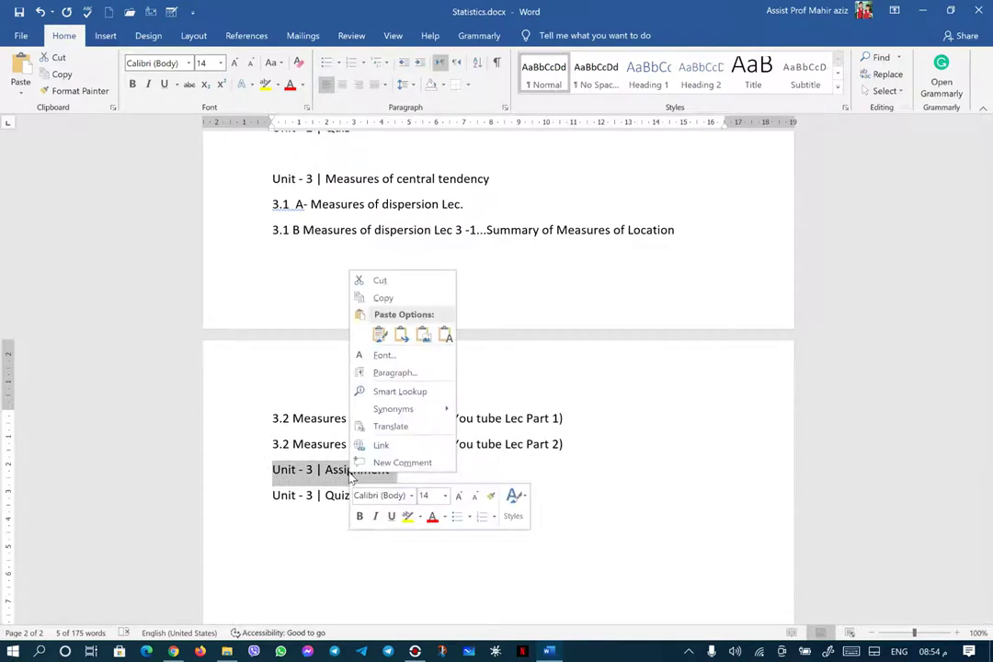
{"action": "left_click", "coordinate": [398, 300]}
{"action": "key", "text": "alt+Tab"}
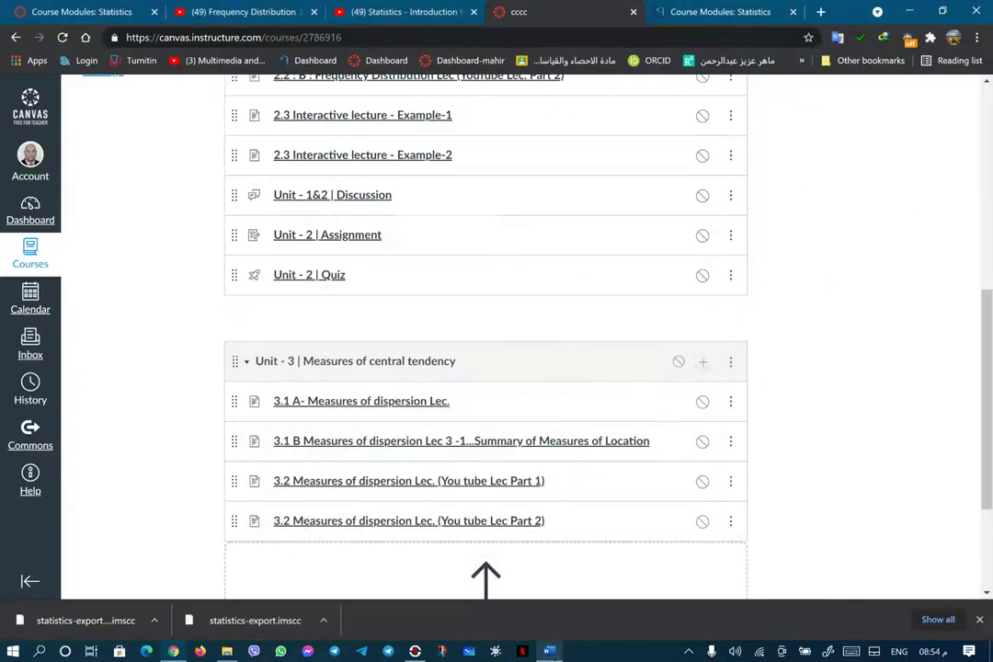
- Start adding another item to the Unit - 3 module, with Page as the item type and Create Page selected
{"action": "left_click", "coordinate": [703, 362]}
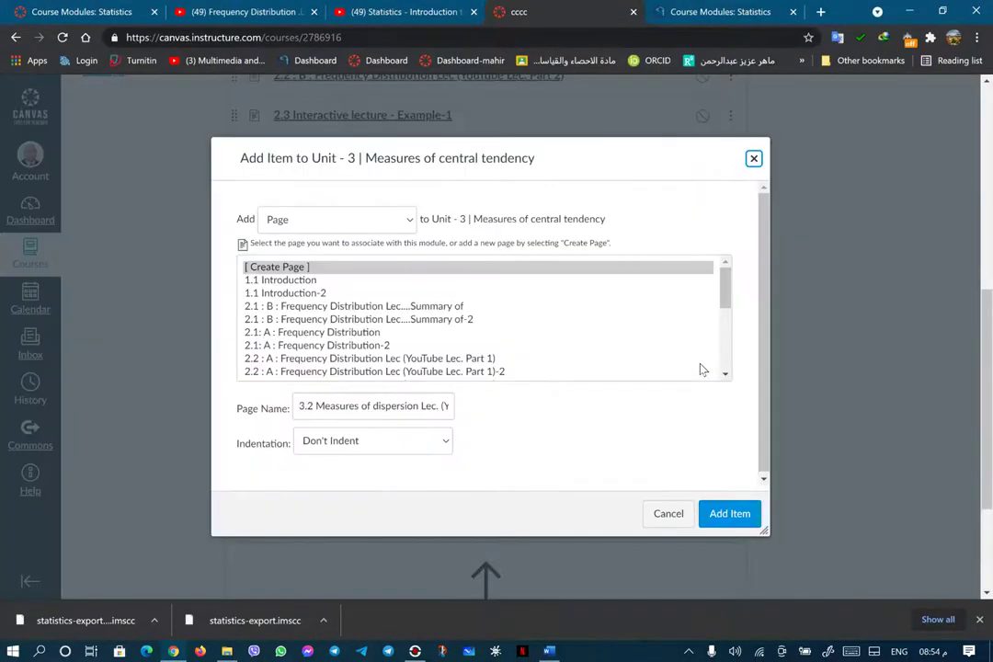
{"action": "left_click", "coordinate": [374, 223]}
{"action": "left_click", "coordinate": [303, 315]}
{"action": "left_click", "coordinate": [296, 268]}
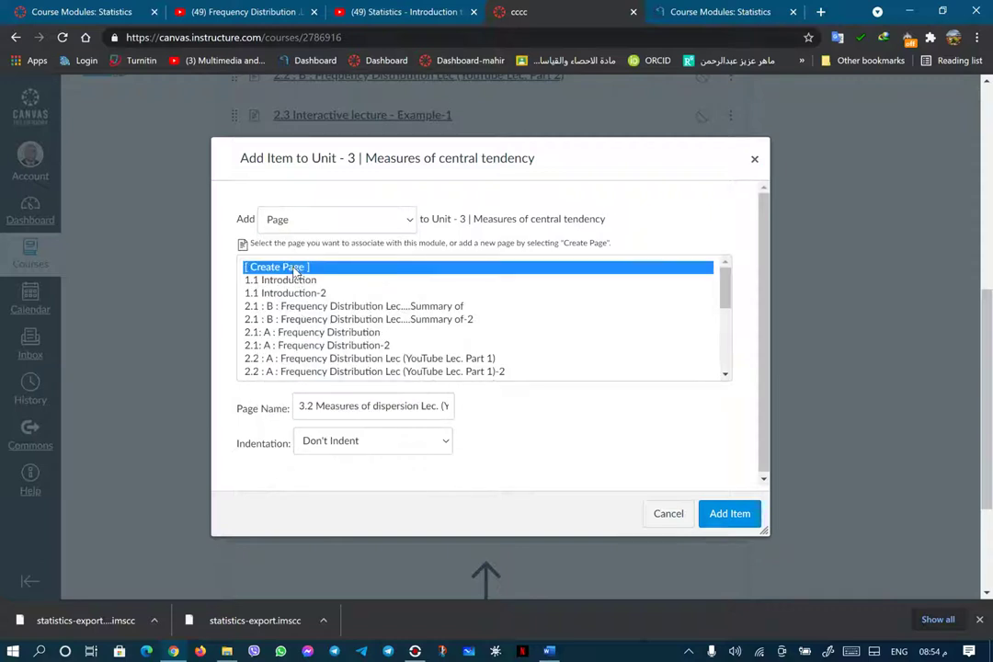
- Create a new page named "Unit - 3 | Assignment" in the Unit - 3 module
{"action": "triple_click", "coordinate": [384, 408]}
{"action": "right_click", "coordinate": [384, 409]}
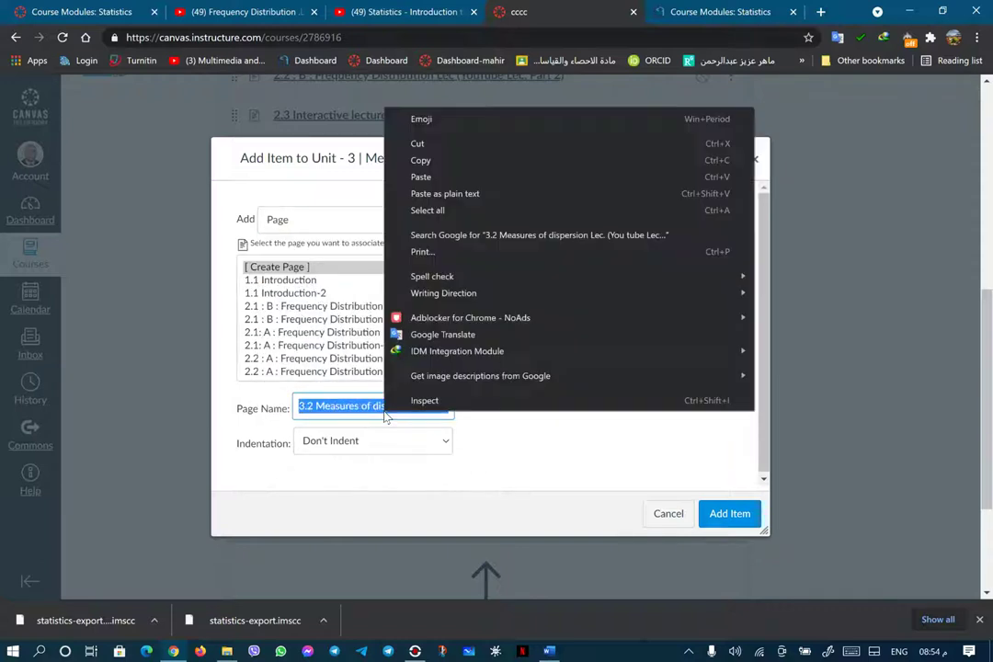
{"action": "left_click", "coordinate": [439, 178]}
{"action": "left_click", "coordinate": [726, 515]}
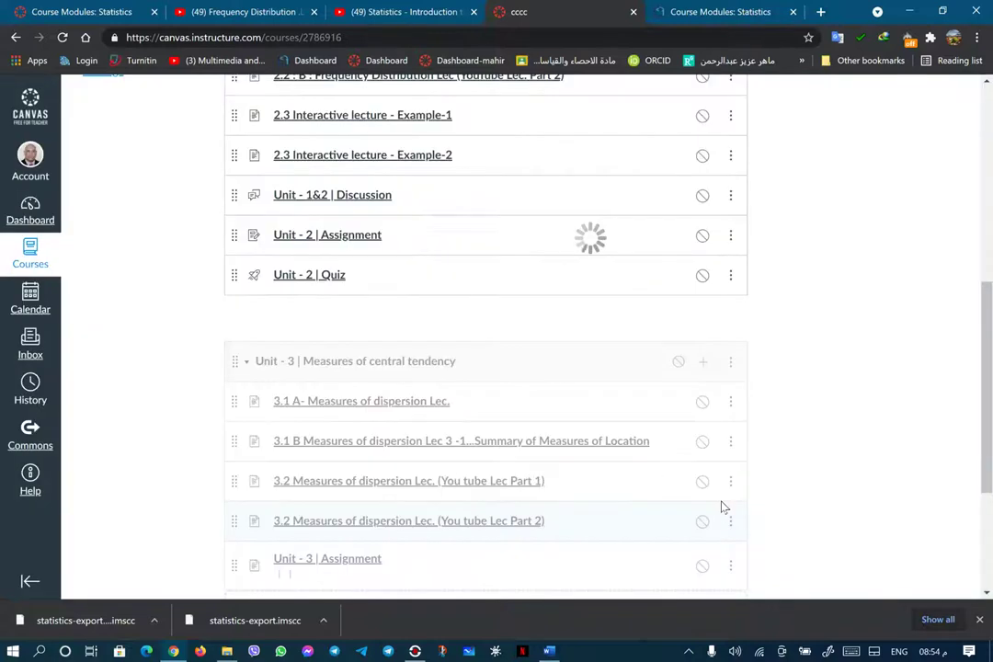
- Copy the line "Unit - 3 | Quiz" from Statistics.docx in Word and return to the Canvas modules page
{"action": "left_click", "coordinate": [549, 651]}
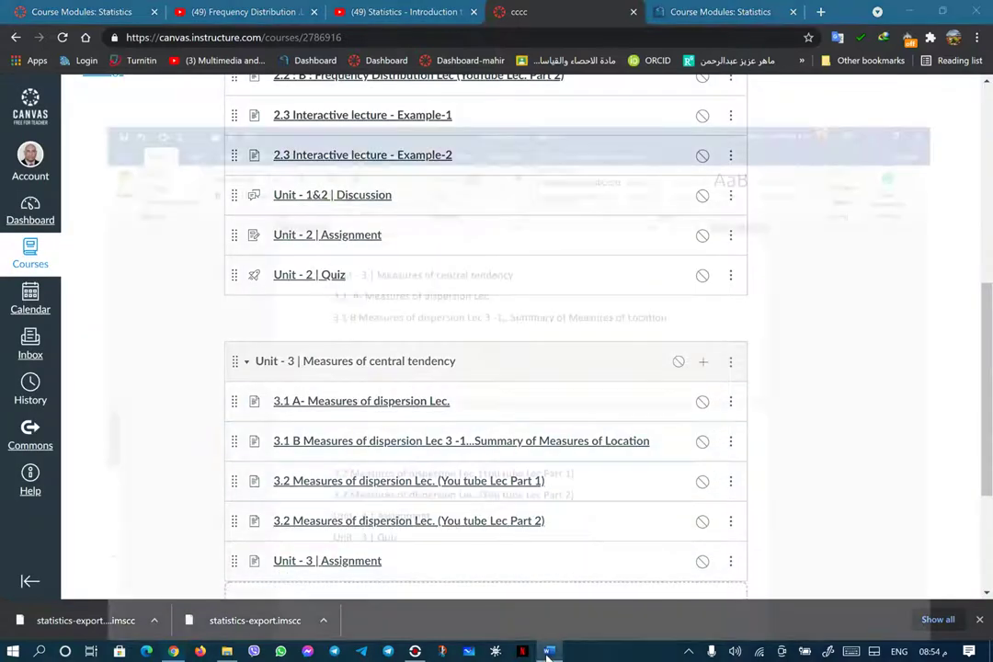
{"action": "left_click_drag", "start_coordinate": [274, 494], "coordinate": [352, 496]}
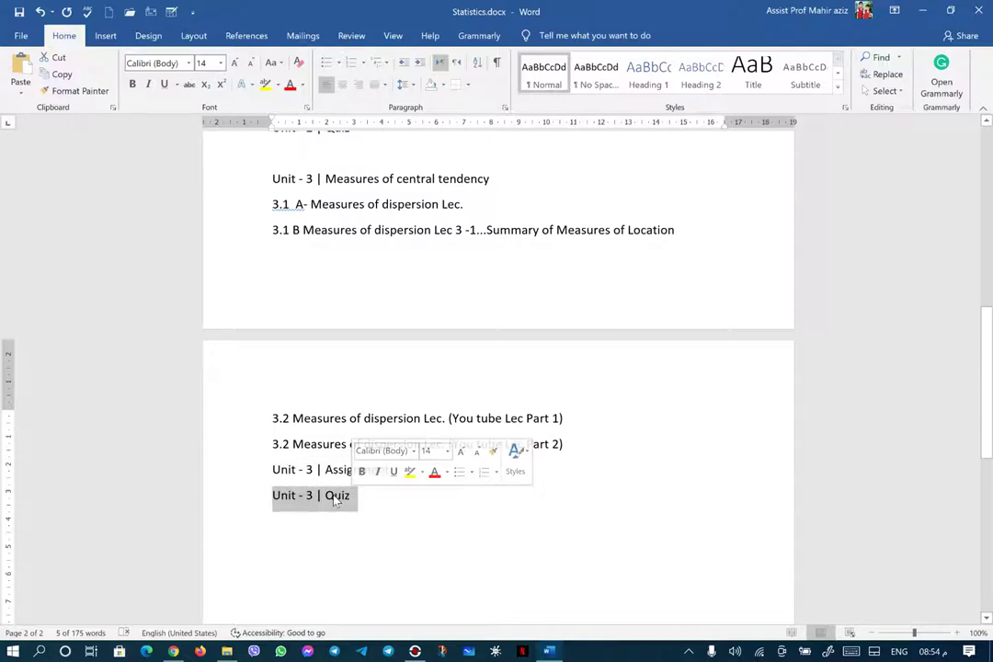
{"action": "right_click", "coordinate": [335, 497]}
{"action": "left_click", "coordinate": [370, 323]}
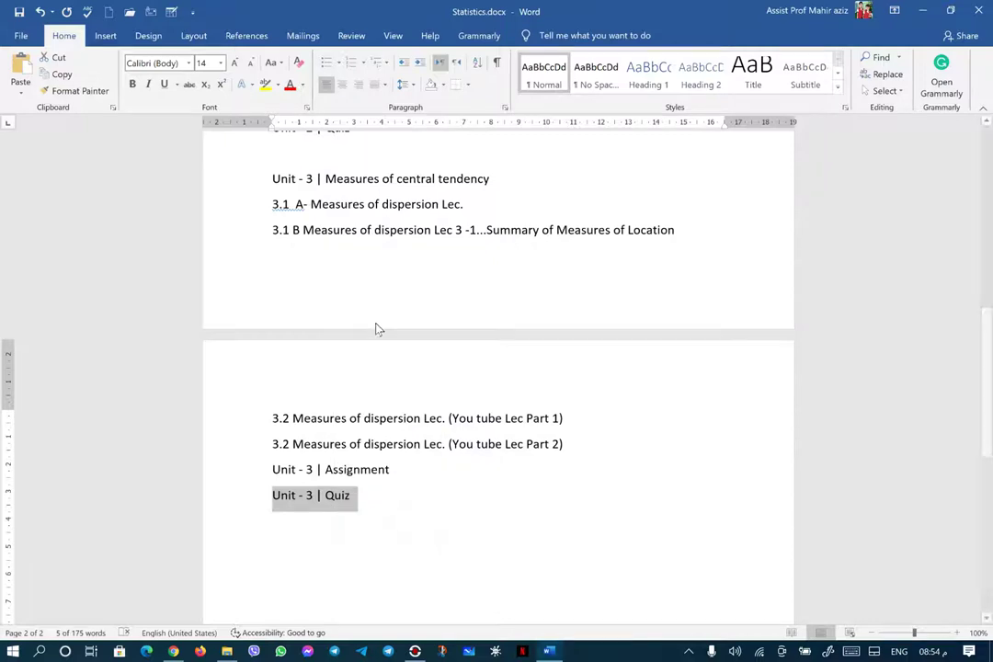
{"action": "left_click", "coordinate": [922, 12]}
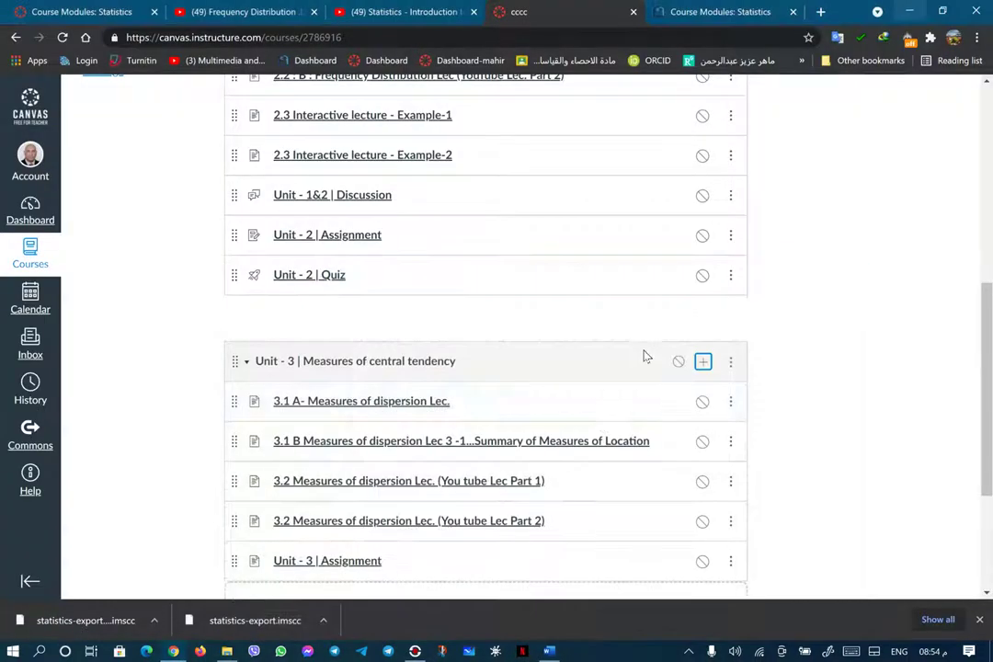
- Create a new quiz named "Unit - 3 | Quiz" in the Unit - 3 module, using the Assignments group and no indentation
{"action": "scroll", "coordinate": [611, 475], "scroll_direction": "down", "scroll_amount": 3}
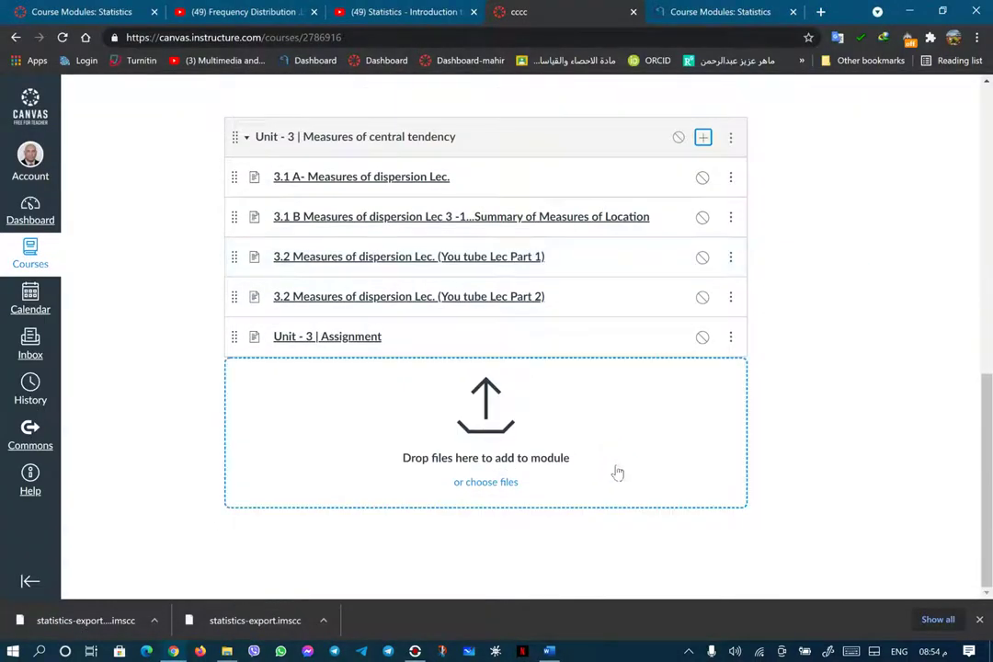
{"action": "left_click", "coordinate": [704, 139]}
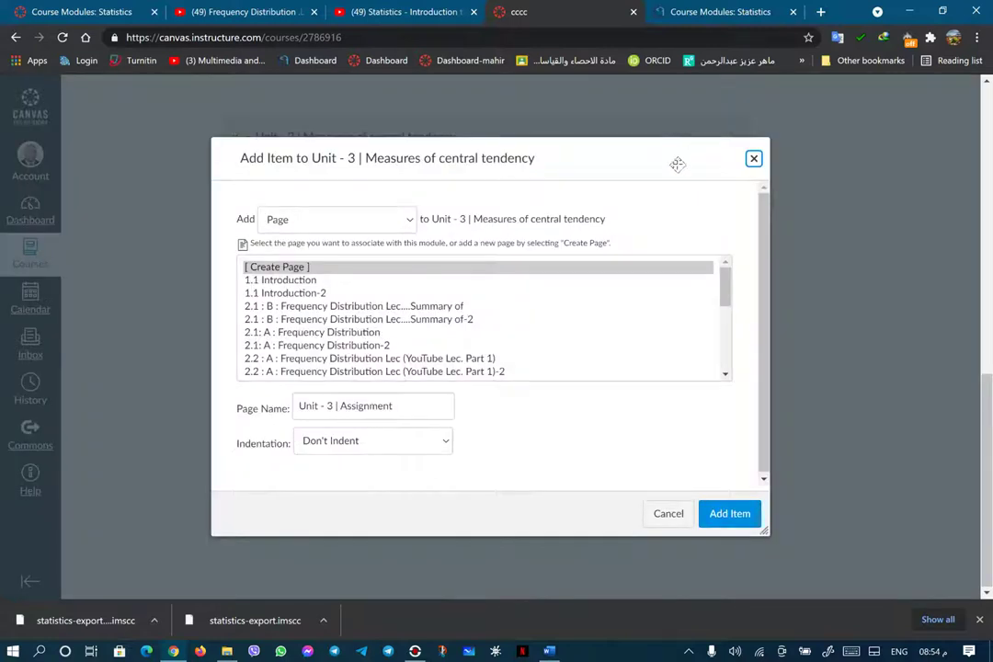
{"action": "left_click", "coordinate": [411, 222]}
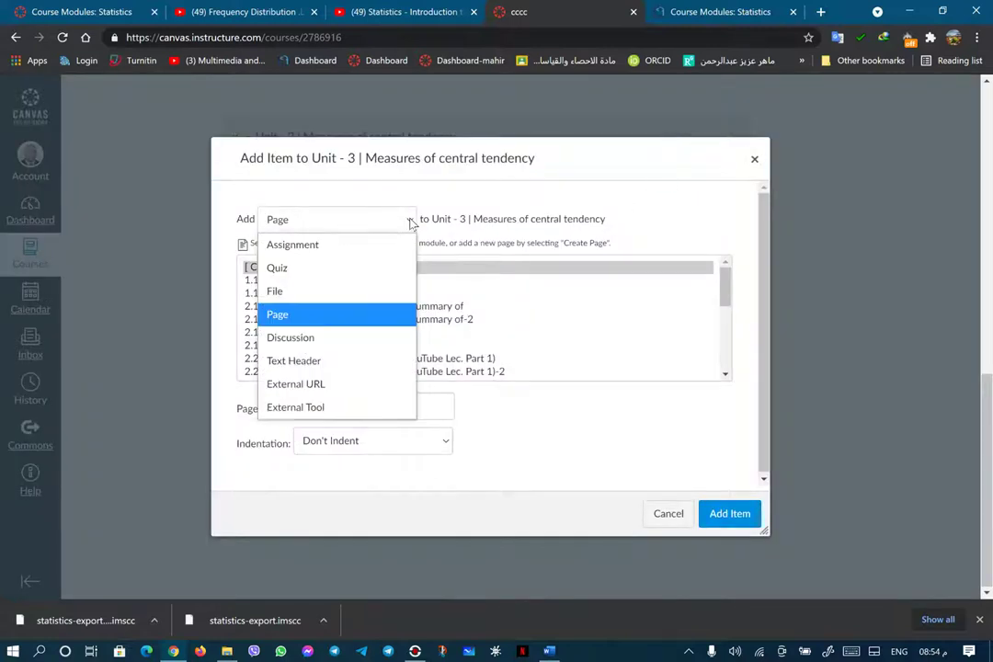
{"action": "left_click", "coordinate": [374, 272]}
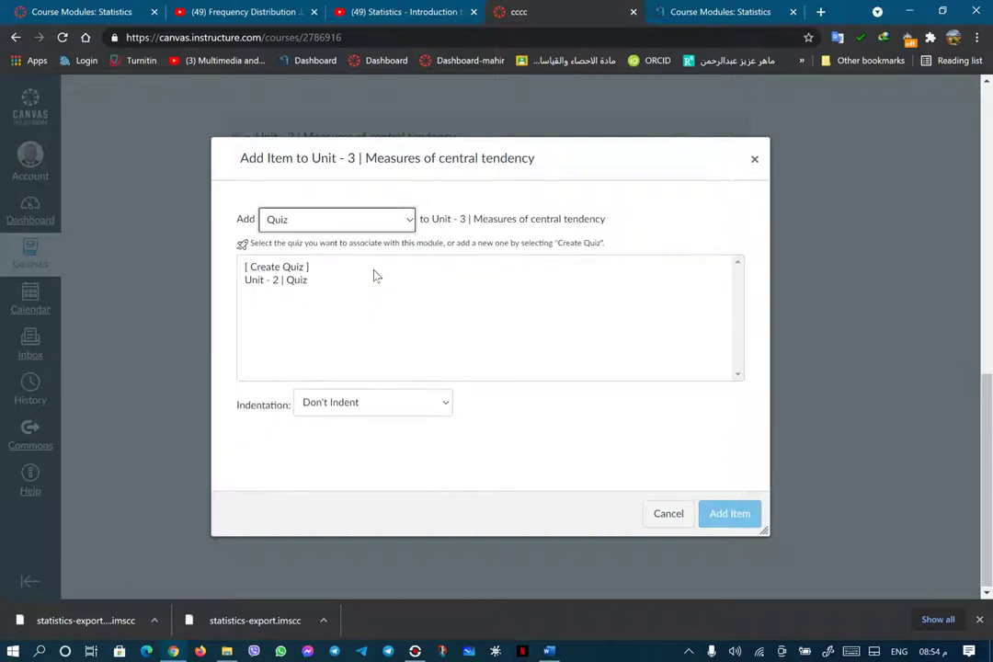
{"action": "left_click", "coordinate": [306, 267]}
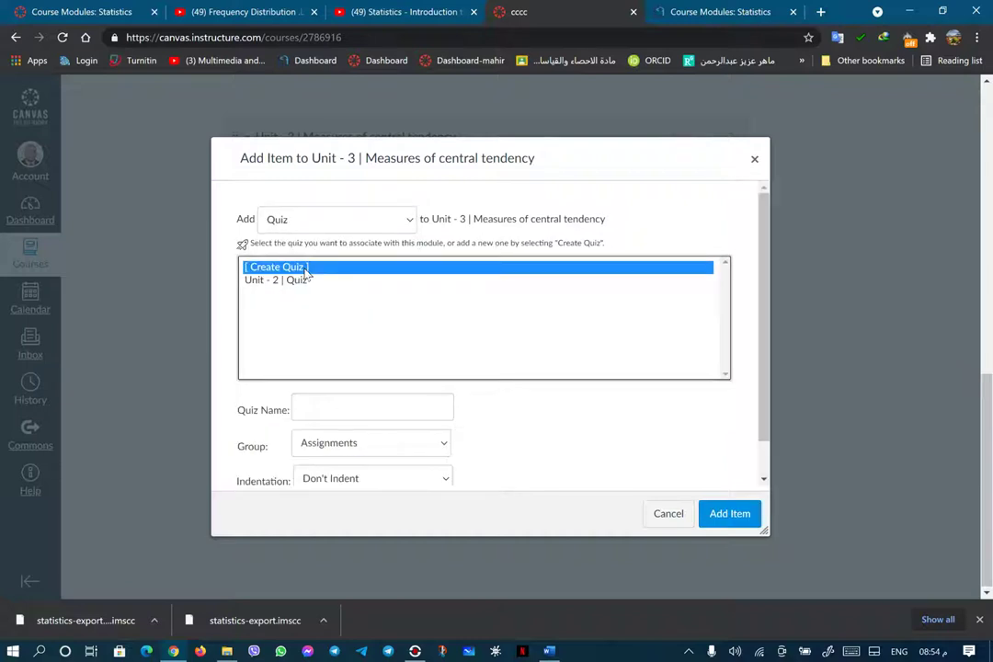
{"action": "left_click", "coordinate": [320, 401]}
{"action": "right_click", "coordinate": [322, 406]}
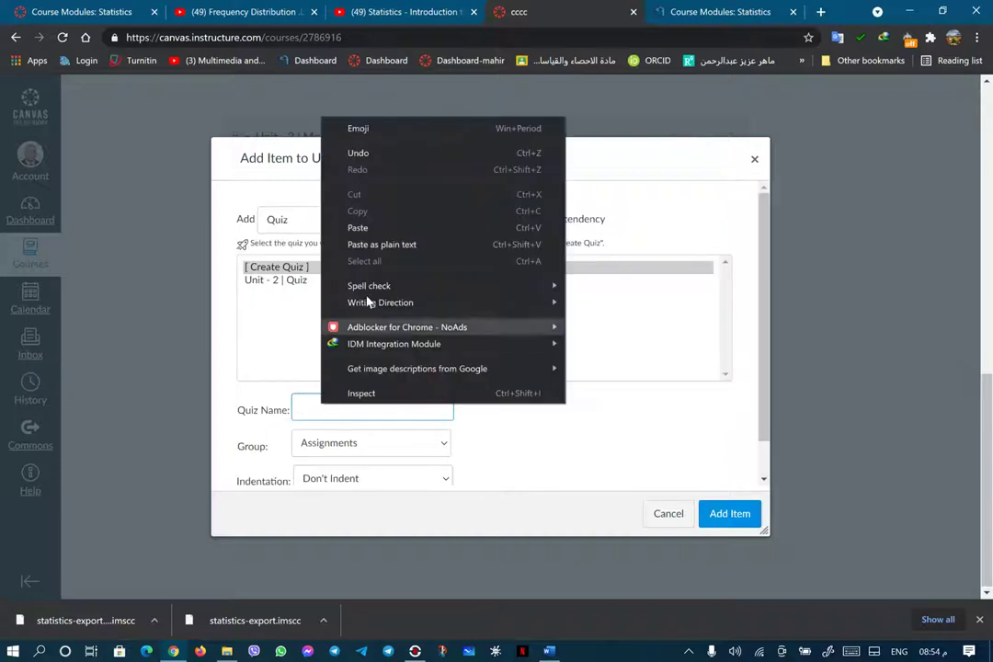
{"action": "left_click", "coordinate": [372, 228]}
{"action": "left_click", "coordinate": [720, 521]}
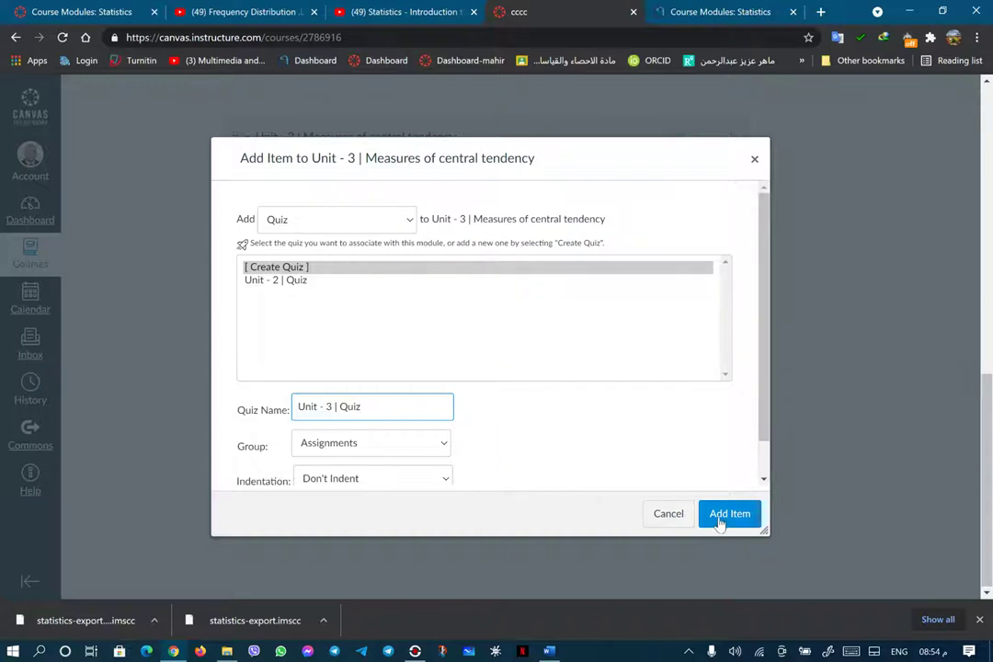
{"action": "left_click", "coordinate": [720, 521]}
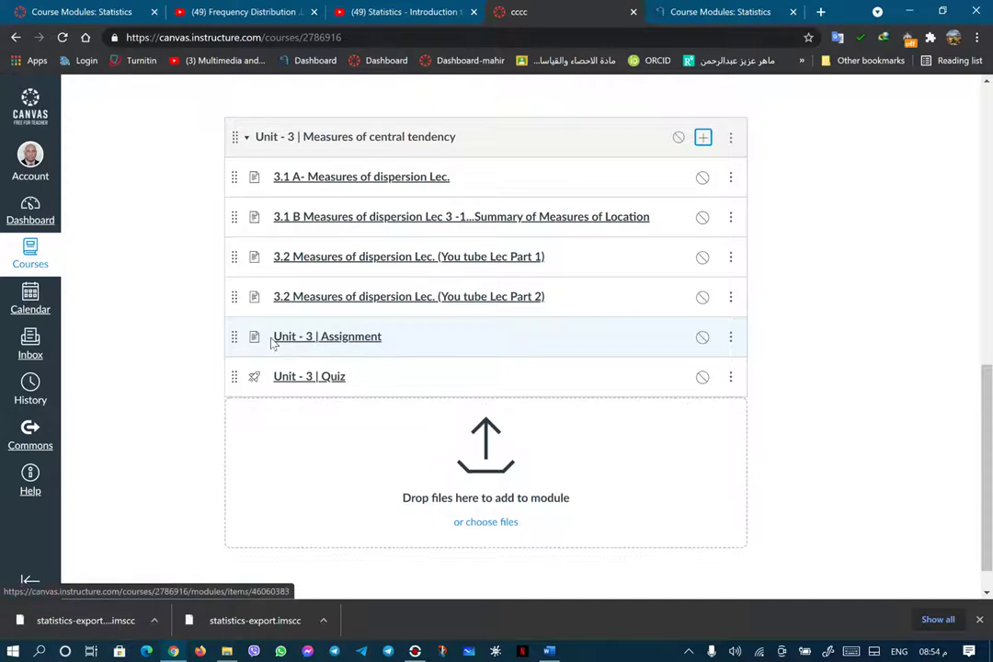
{"action": "left_click", "coordinate": [731, 338]}
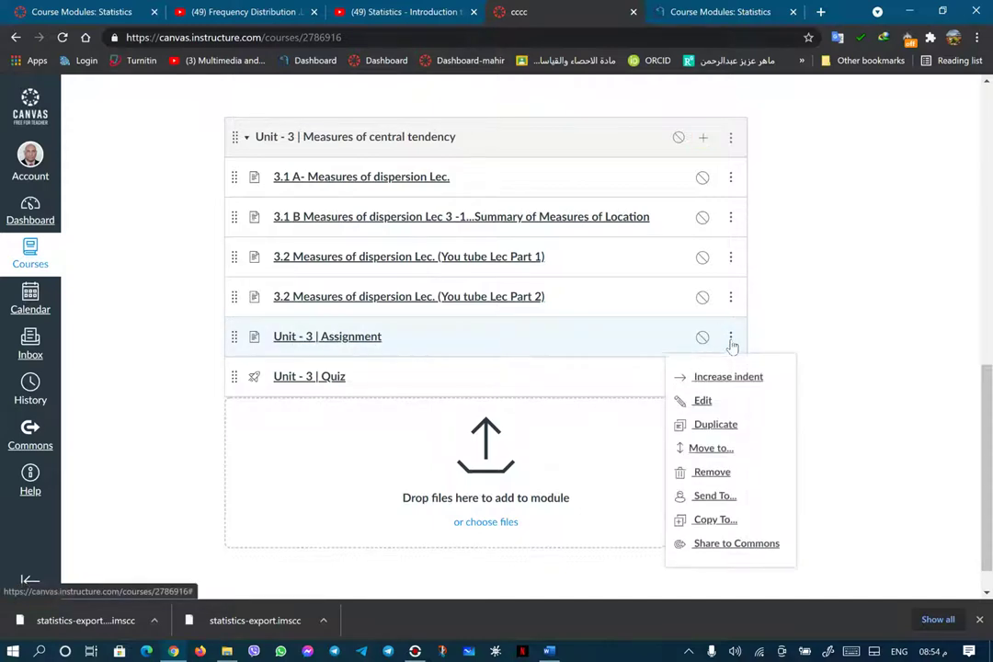
{"action": "left_click", "coordinate": [681, 399]}
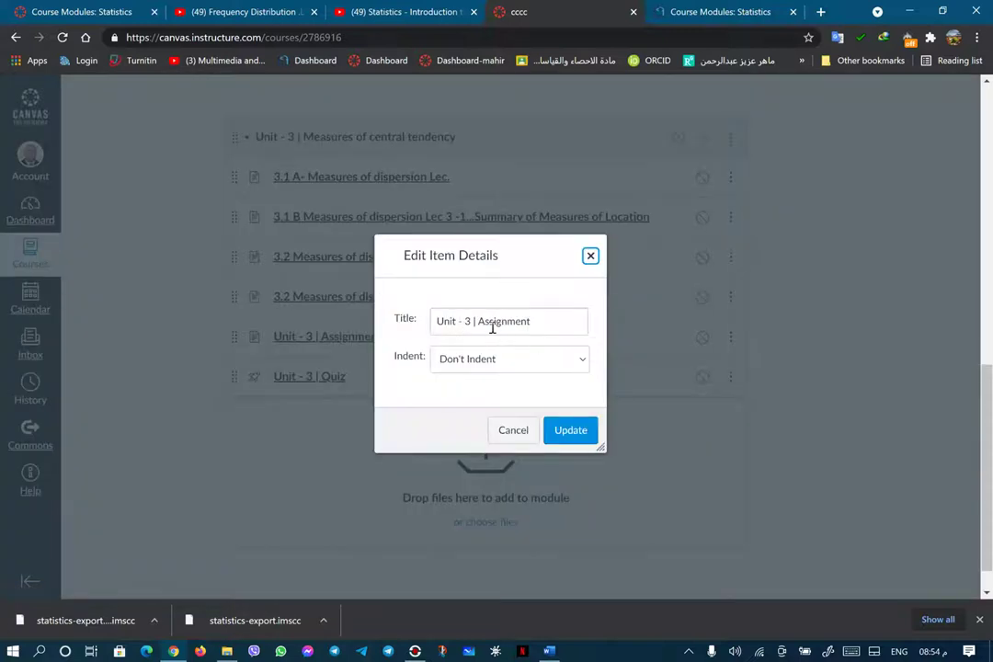
{"action": "left_click", "coordinate": [591, 256]}
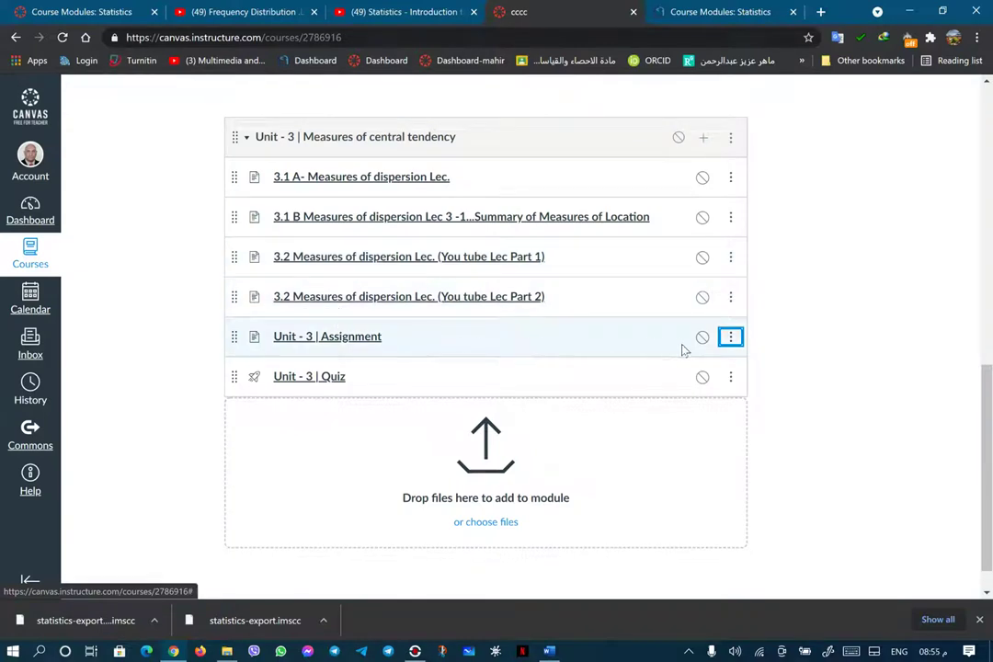
- Remove the "Unit - 3 | Assignment" page item from the Unit - 3 module
{"action": "left_click", "coordinate": [730, 338]}
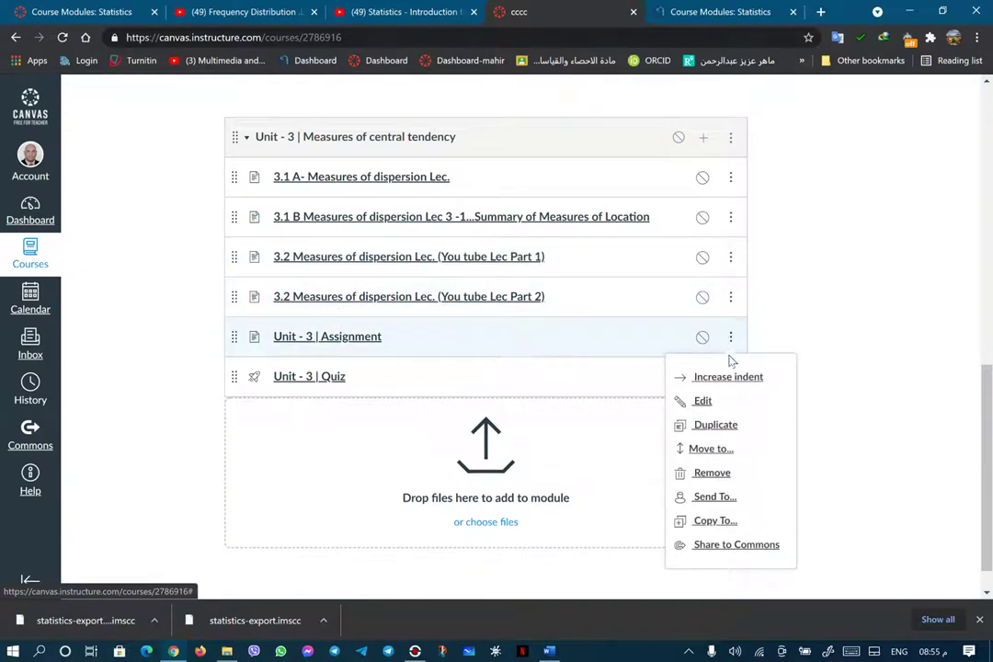
{"action": "left_click", "coordinate": [723, 475]}
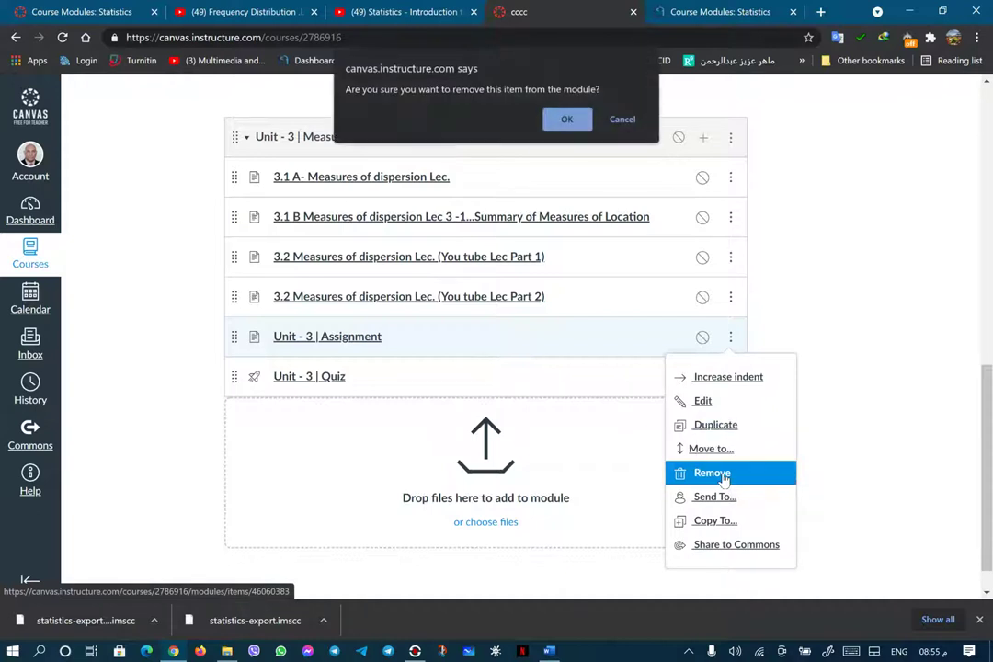
{"action": "left_click", "coordinate": [567, 123]}
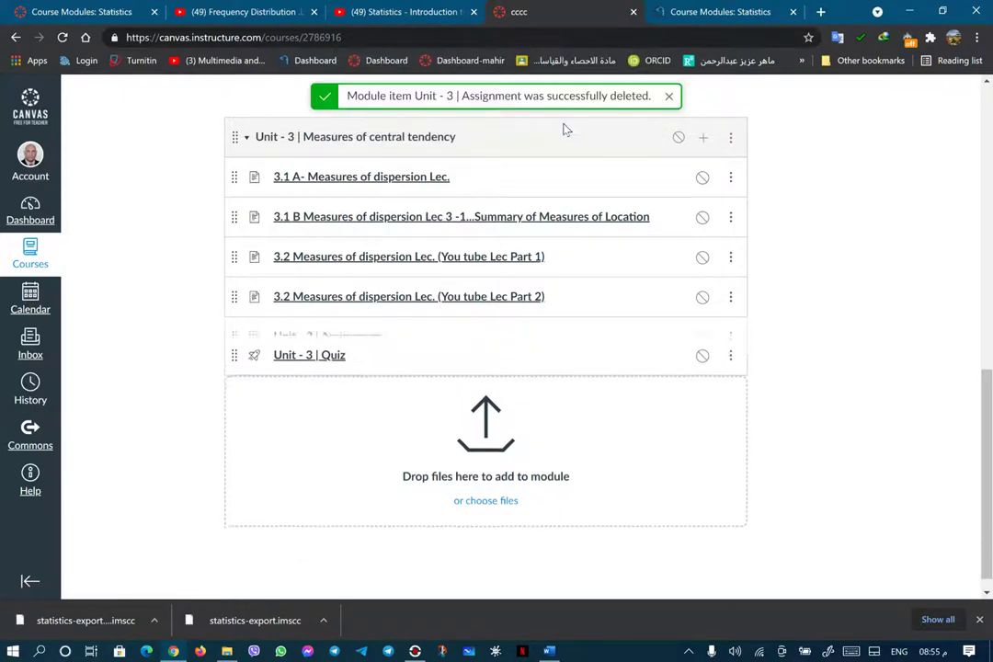
- Start adding a new item to the Unit - 3 module with Assignment as its type
{"action": "left_click", "coordinate": [705, 140]}
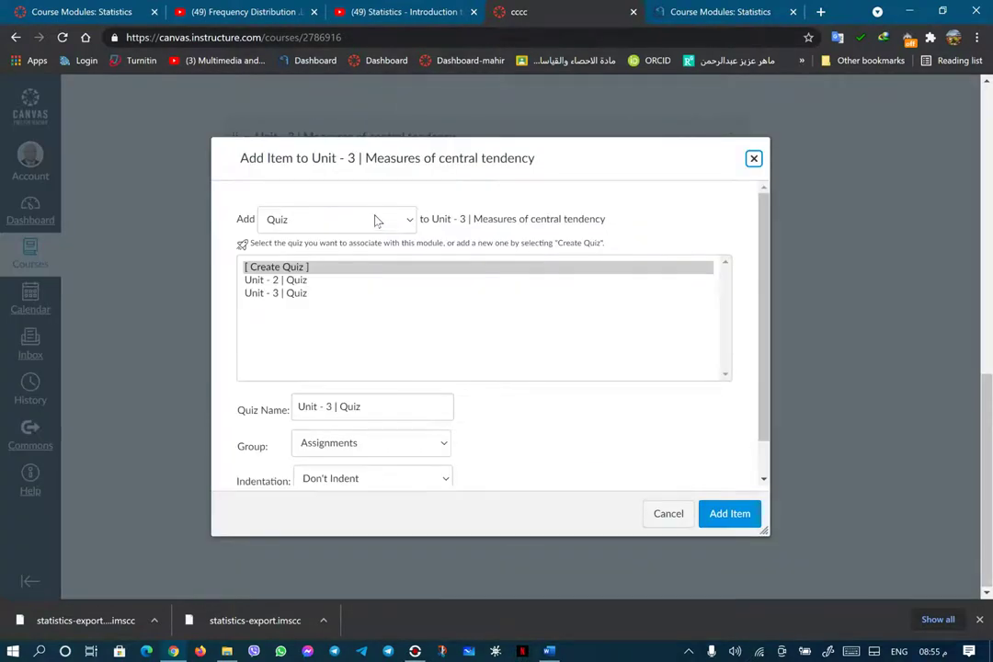
{"action": "left_click", "coordinate": [406, 222]}
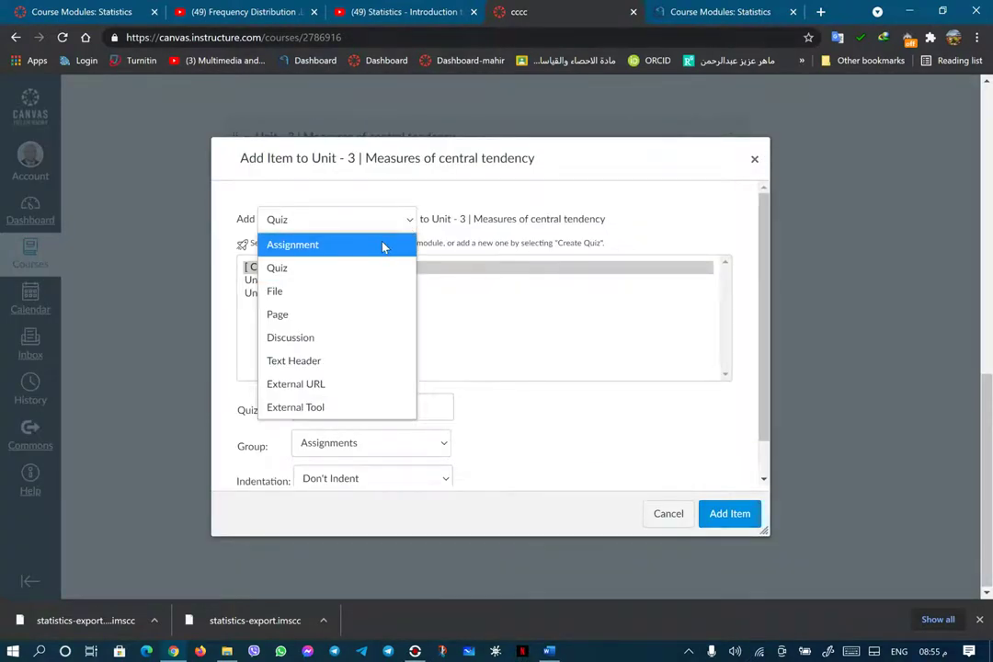
{"action": "left_click", "coordinate": [304, 245]}
- Copy the line "Unit - 3 | Assignment" from Statistics.docx in Word and return to the Canvas item dialog
{"action": "left_click", "coordinate": [550, 652]}
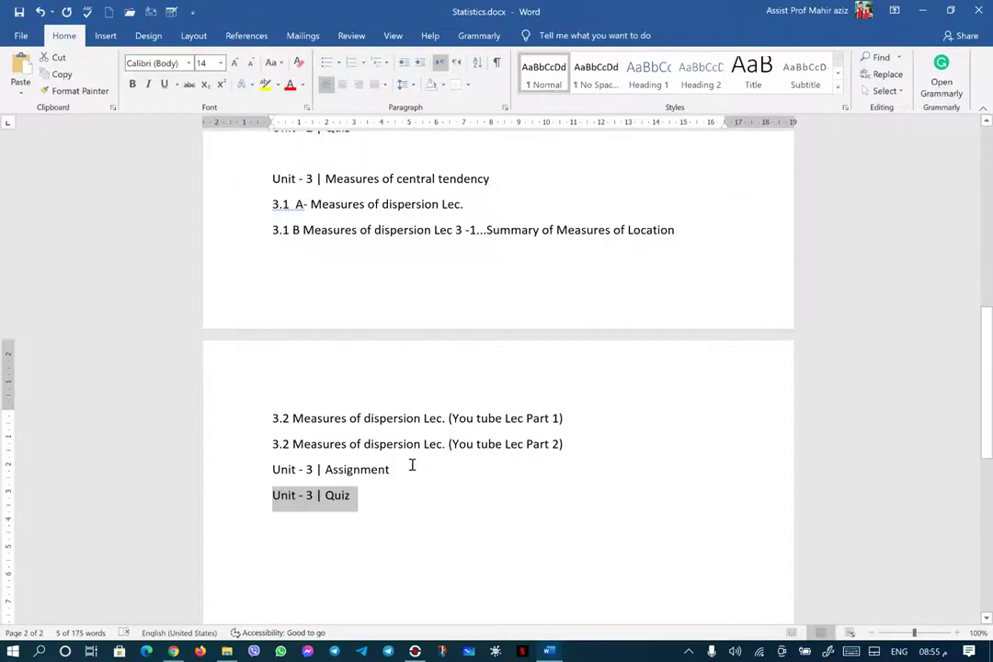
{"action": "left_click_drag", "start_coordinate": [272, 468], "coordinate": [377, 471]}
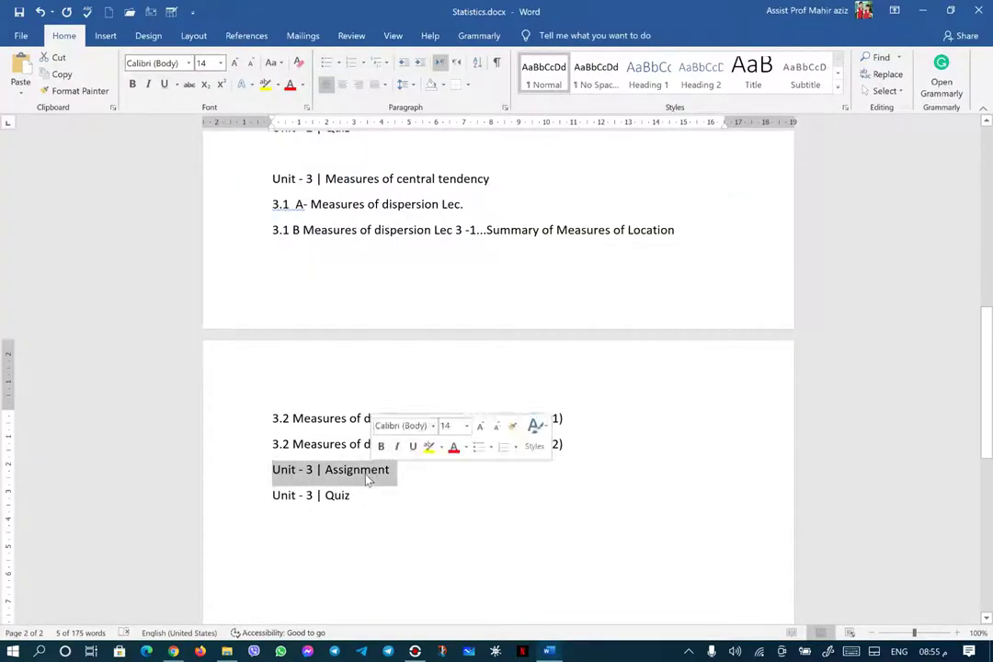
{"action": "right_click", "coordinate": [365, 478]}
{"action": "left_click", "coordinate": [395, 296]}
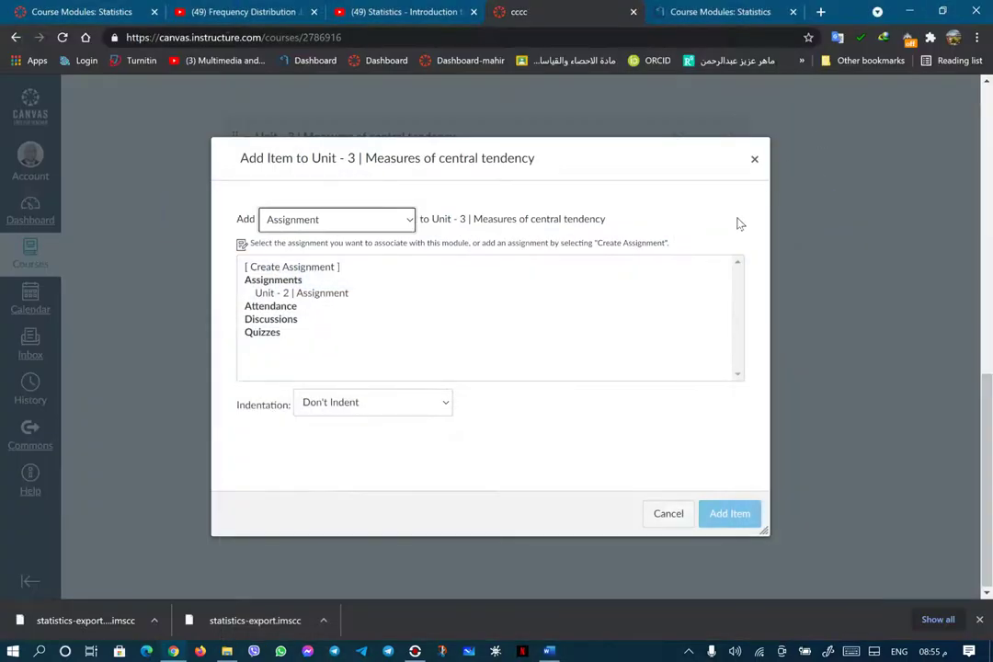
{"action": "left_click", "coordinate": [922, 11]}
- Create a new assignment named "Unit - 3 | Assignment" in the Unit - 3 module and place it above the Unit - 3 quiz
{"action": "left_click", "coordinate": [307, 268]}
{"action": "left_click", "coordinate": [362, 405]}
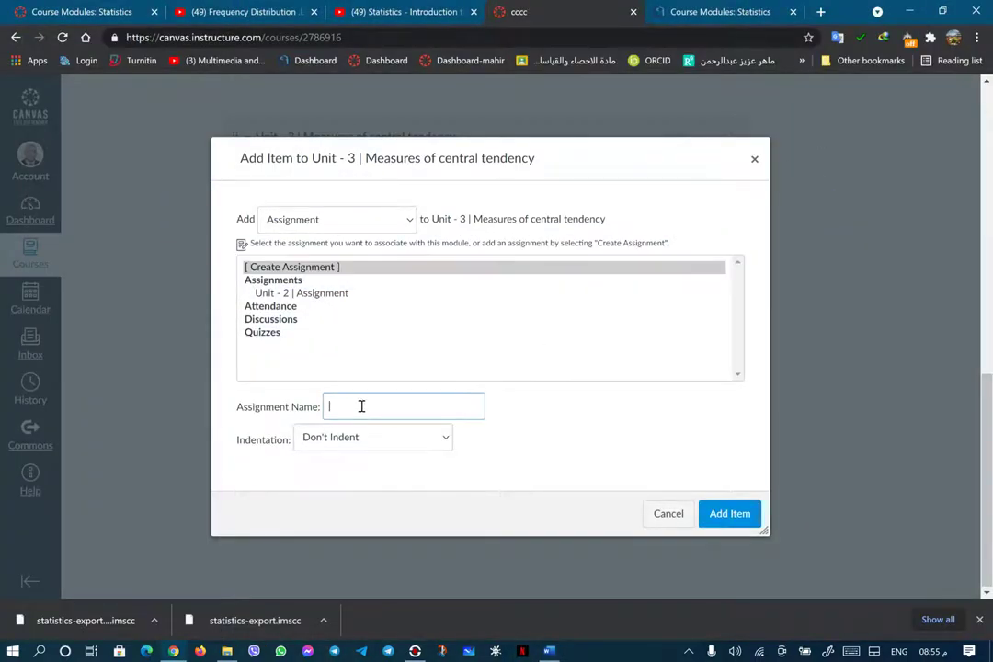
{"action": "right_click", "coordinate": [361, 405]}
{"action": "left_click", "coordinate": [397, 228]}
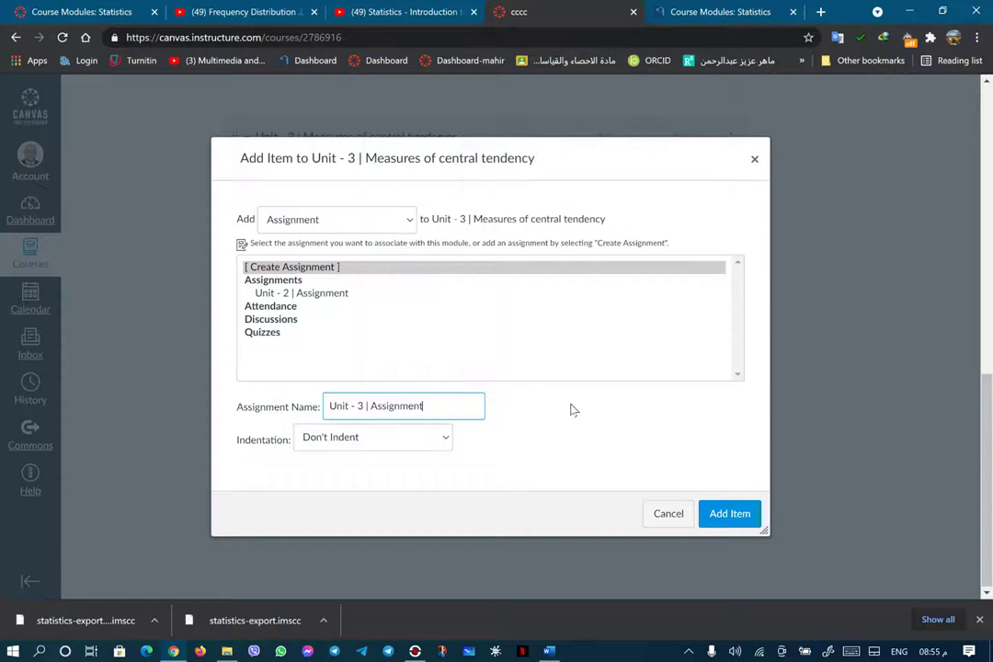
{"action": "left_click", "coordinate": [726, 523]}
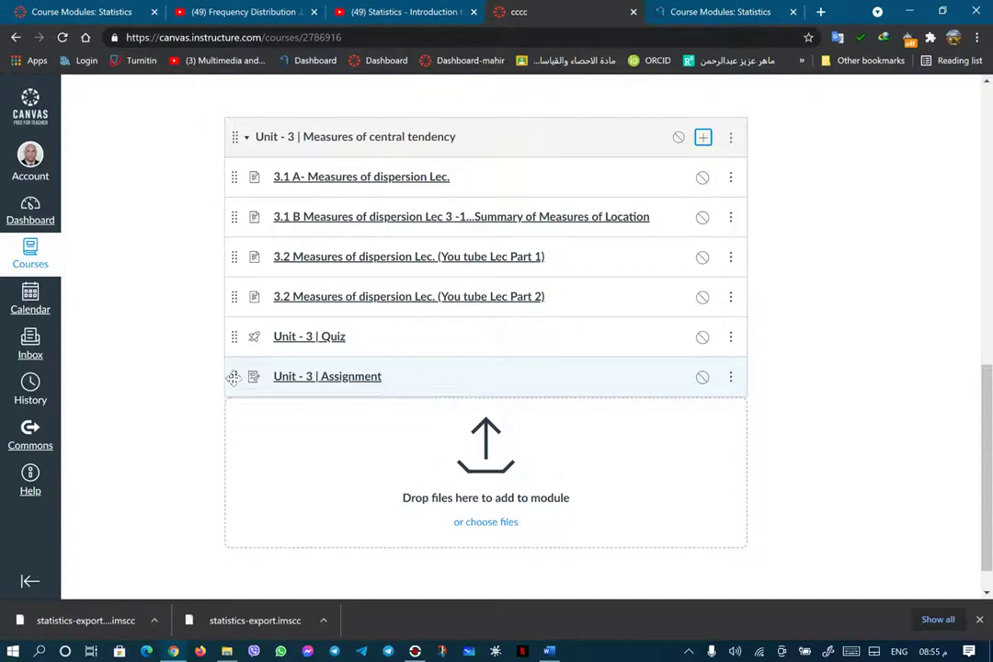
{"action": "left_click_drag", "start_coordinate": [234, 377], "coordinate": [236, 331]}
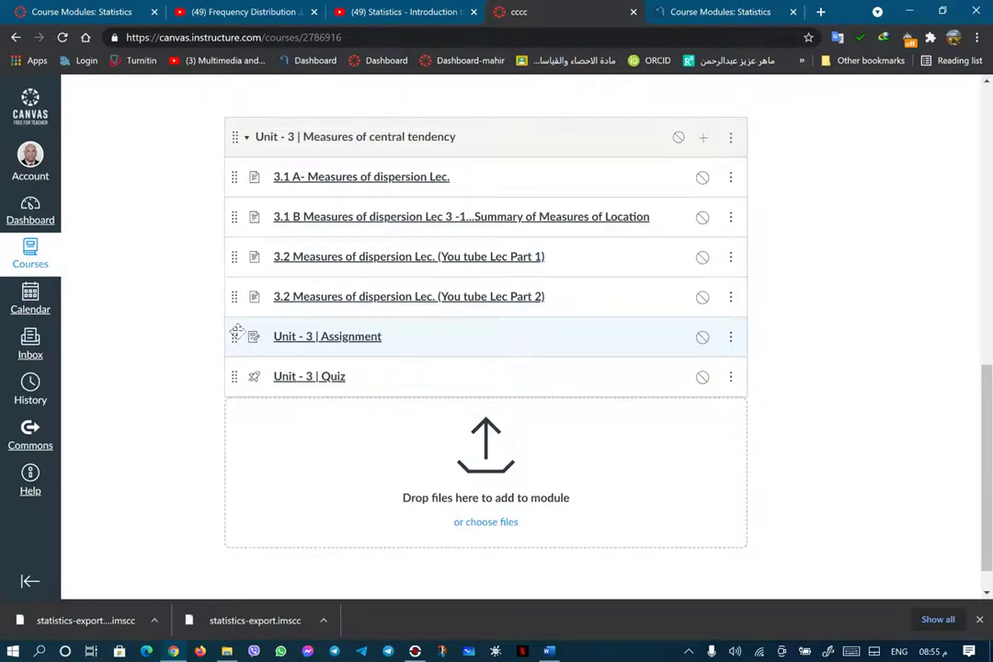
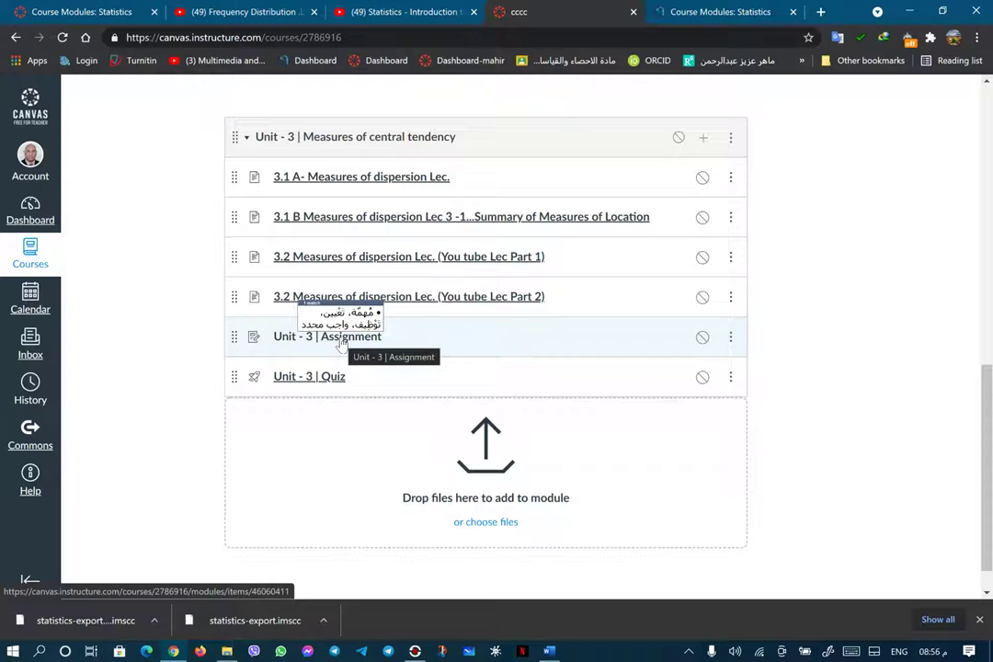
- Open the settings of the Unit - 1&2 module and turn on its lock-until date
{"action": "scroll", "coordinate": [336, 247], "scroll_direction": "up", "scroll_amount": 5}
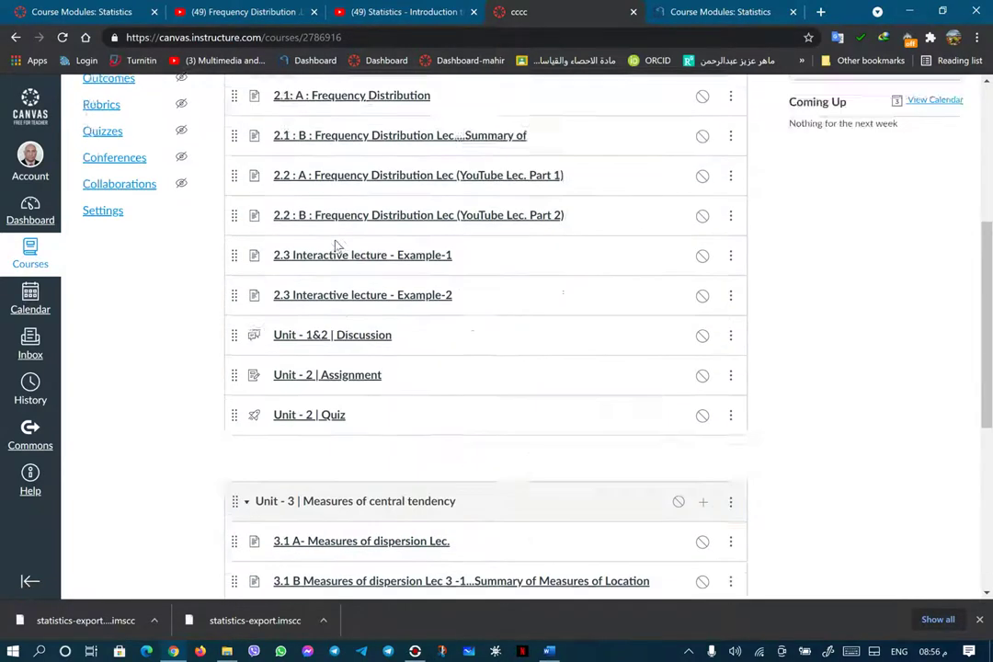
{"action": "scroll", "coordinate": [337, 246], "scroll_direction": "up", "scroll_amount": 3}
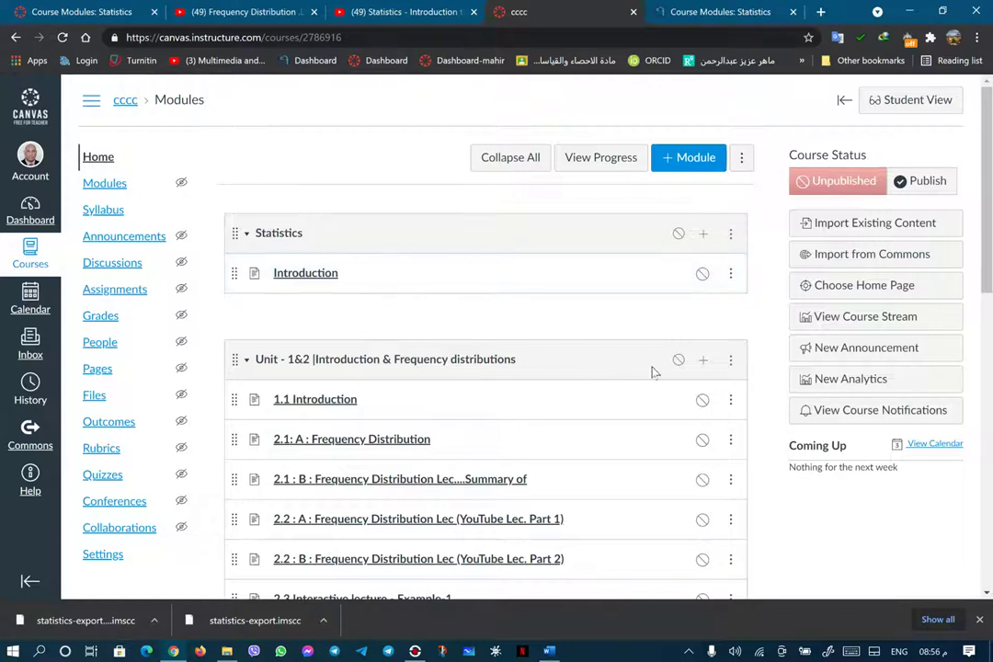
{"action": "left_click", "coordinate": [731, 361]}
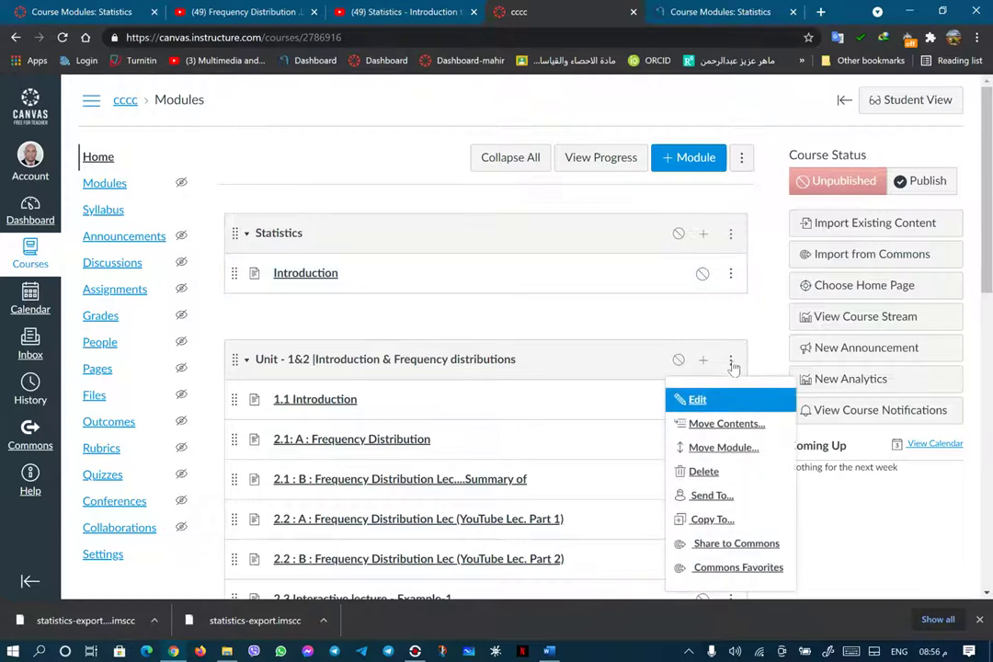
{"action": "left_click", "coordinate": [669, 399]}
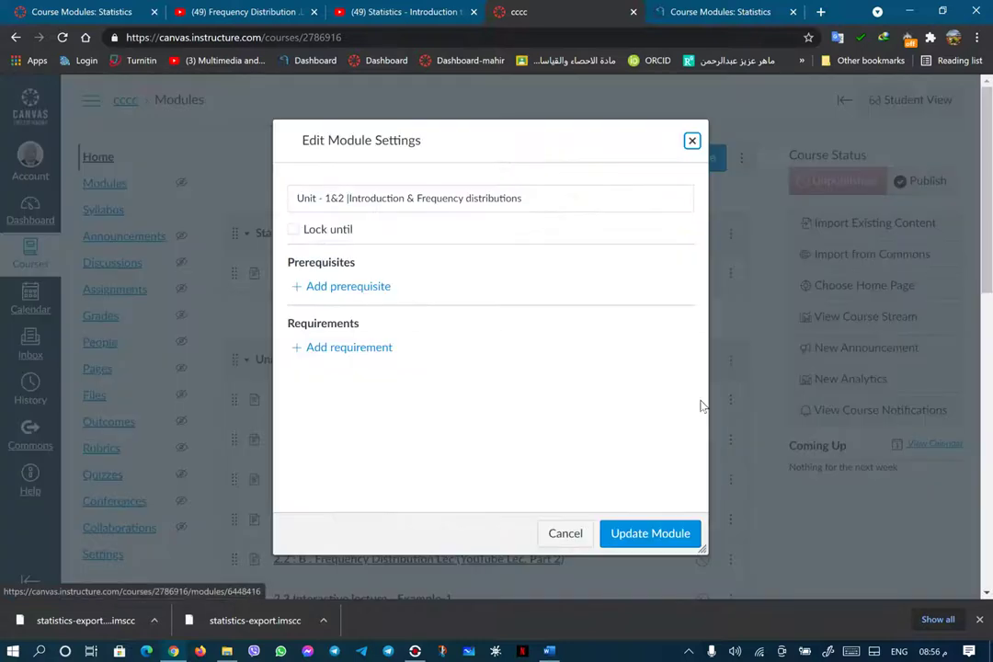
{"action": "left_click", "coordinate": [294, 231]}
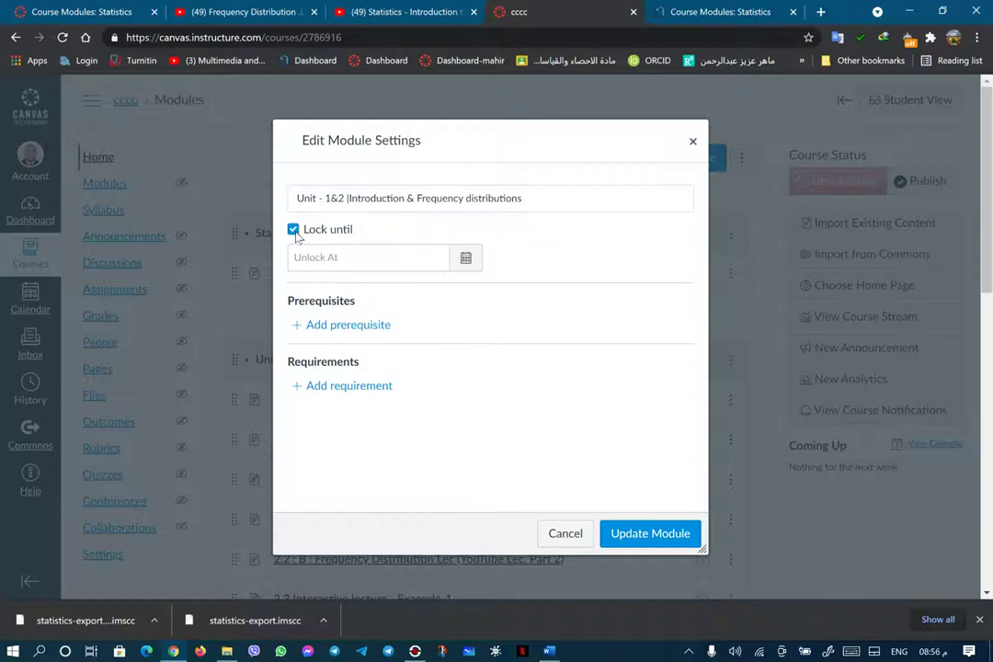
{"action": "left_click", "coordinate": [466, 261]}
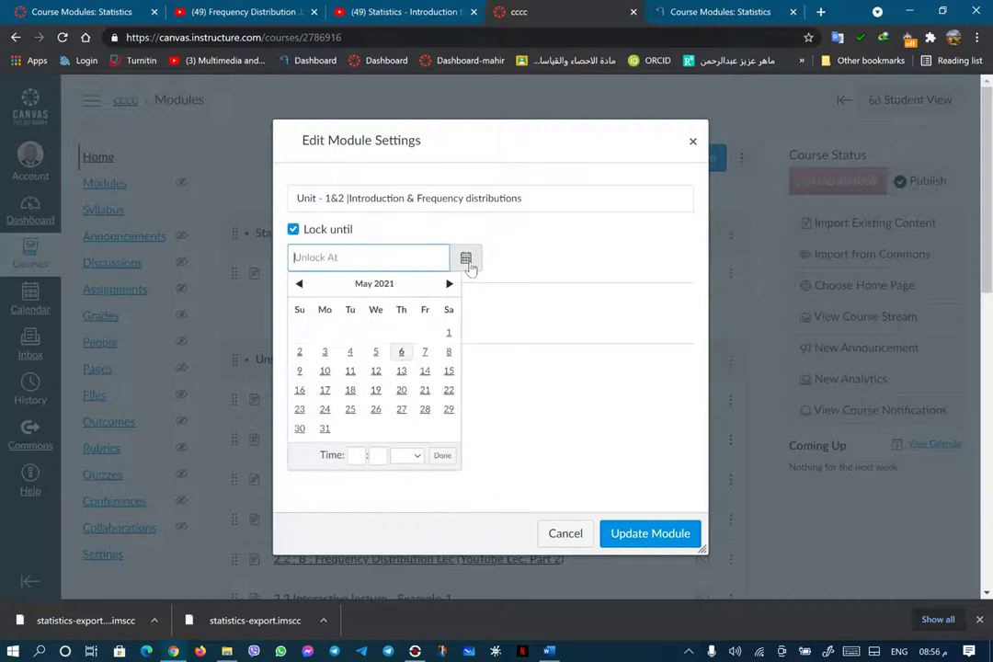
- Set the Unit - 1&2 module's unlock date to May 13, 2021 at 8:00 am and update the module
{"action": "left_click", "coordinate": [403, 371]}
{"action": "left_click", "coordinate": [351, 457]}
{"action": "type", "text": "8"}
{"action": "left_click", "coordinate": [378, 456]}
{"action": "type", "text": "00"}
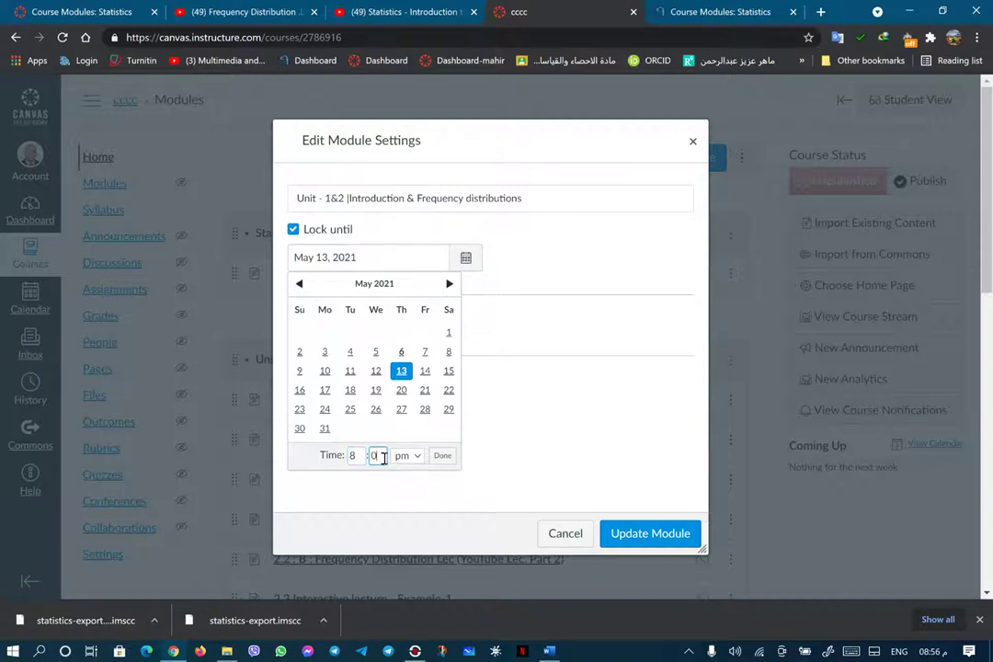
{"action": "left_click", "coordinate": [407, 456]}
{"action": "left_click", "coordinate": [406, 498]}
{"action": "left_click", "coordinate": [443, 456]}
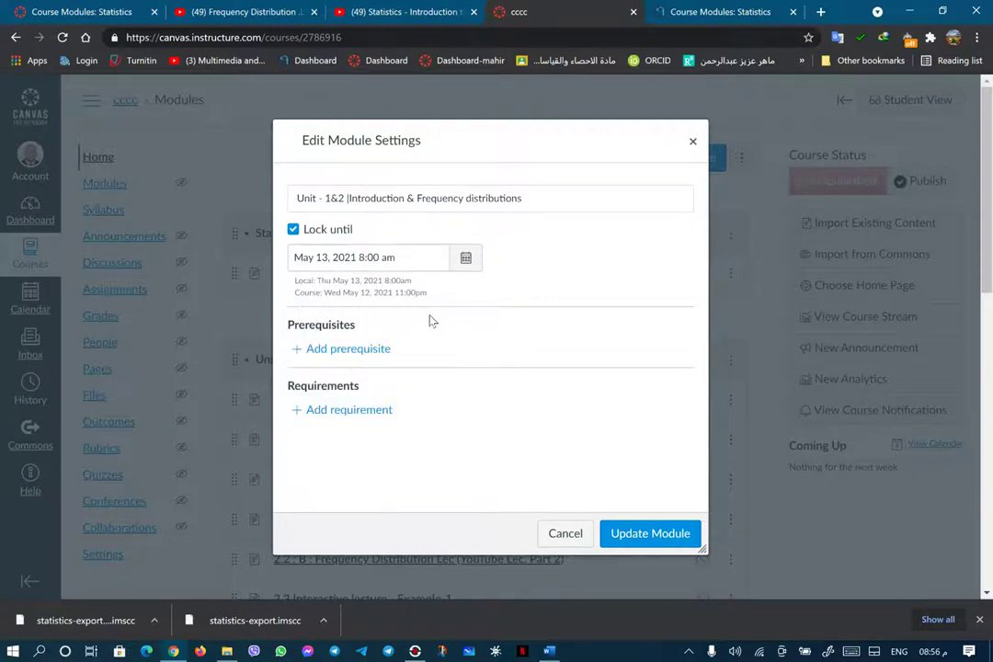
{"action": "left_click", "coordinate": [659, 535]}
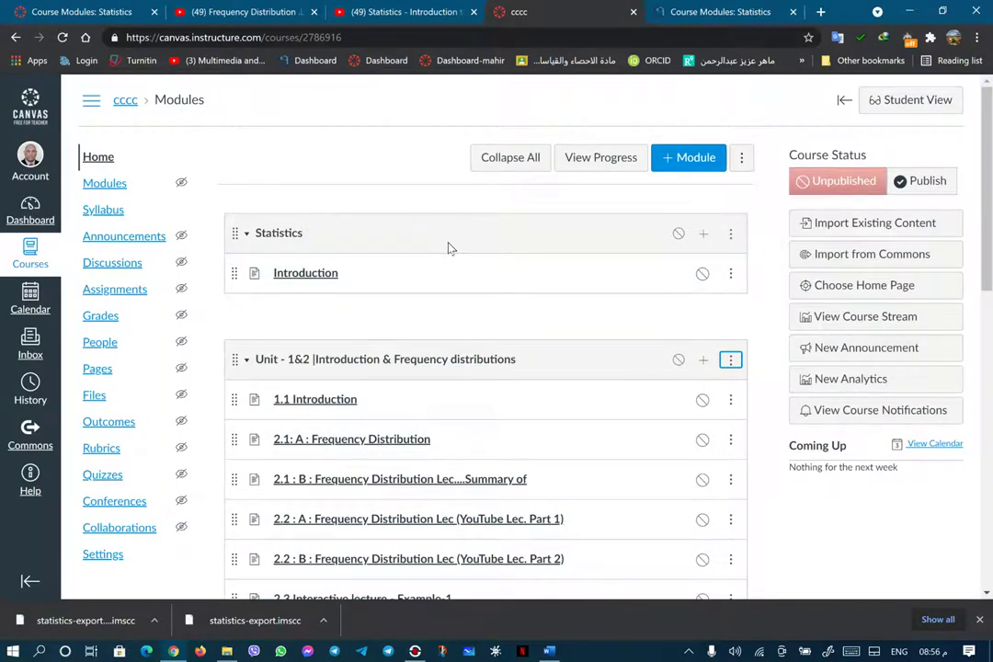
- Remove the lock-until date from the Unit - 1&2 module and update it
{"action": "left_click", "coordinate": [730, 359]}
{"action": "left_click", "coordinate": [714, 401]}
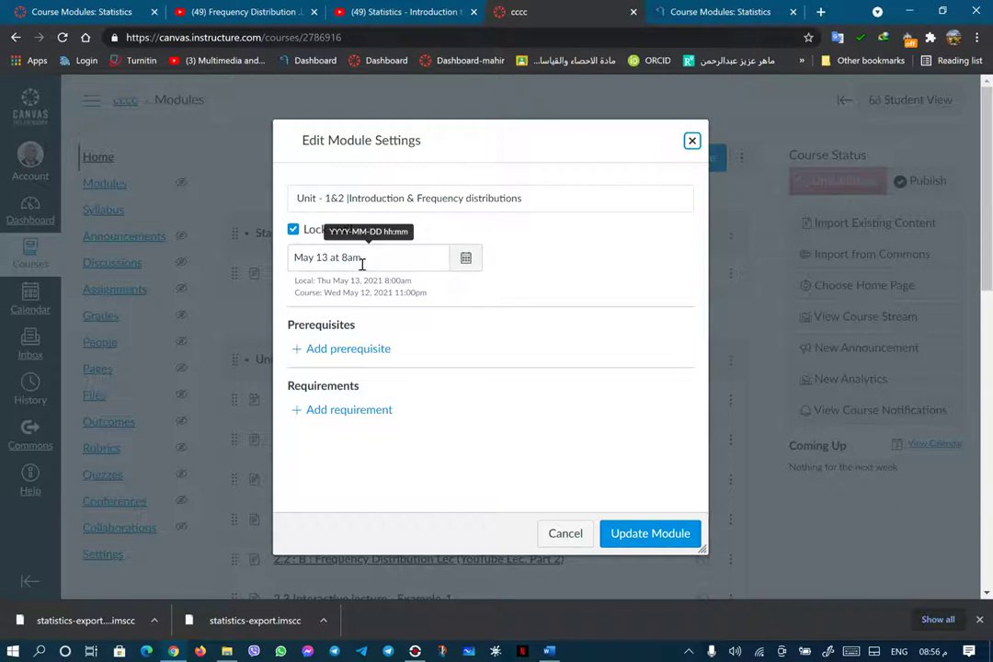
{"action": "left_click", "coordinate": [294, 230]}
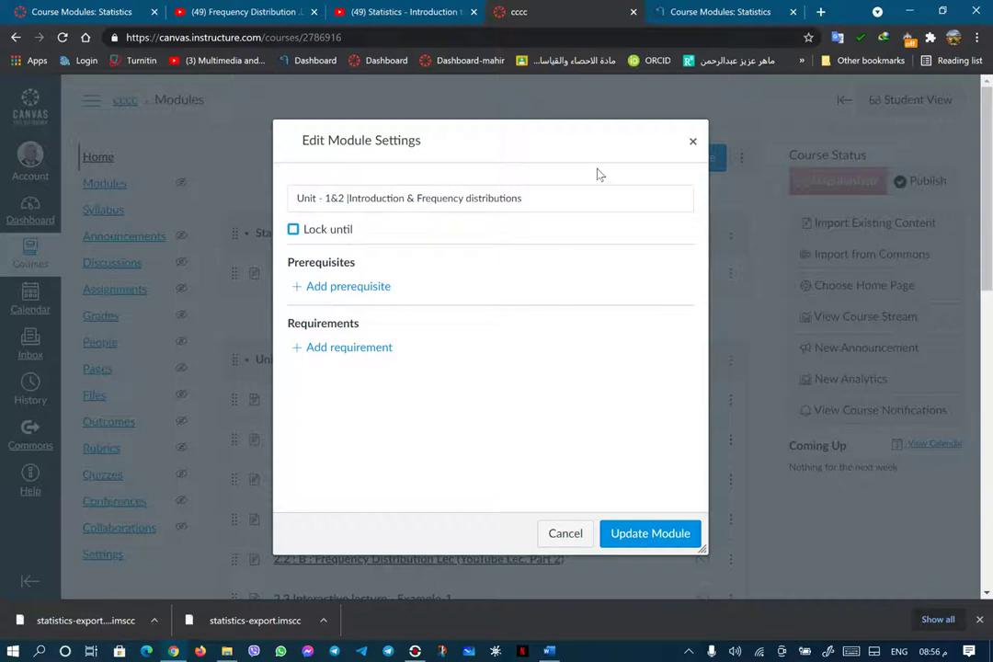
{"action": "left_click", "coordinate": [651, 533]}
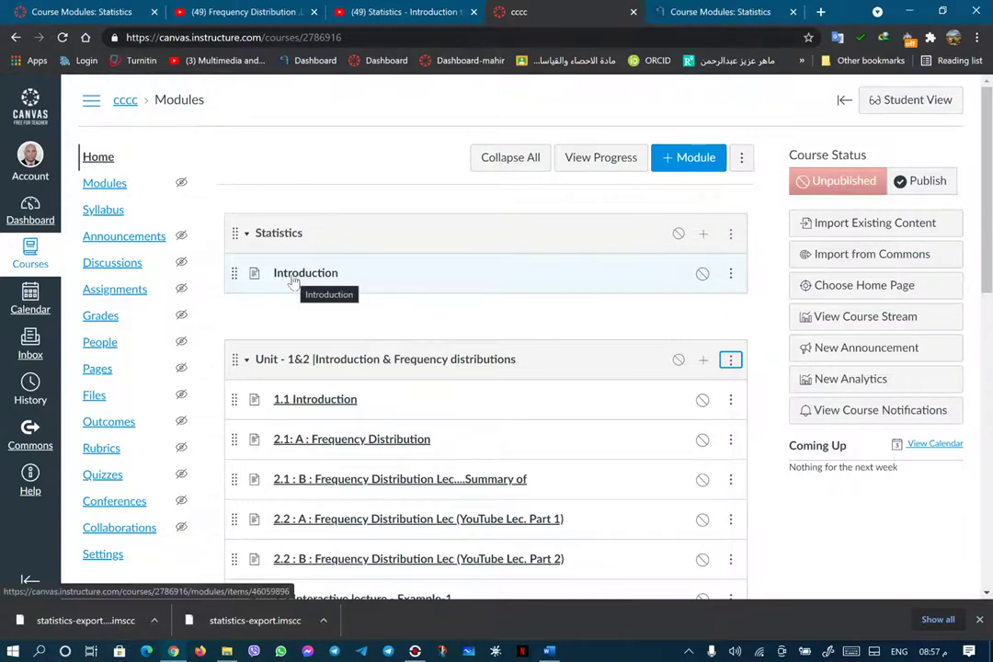
- Add a requirement to the Statistics module to view the Introduction item, enforce sequential order, and update the module
{"action": "mouse_move", "coordinate": [293, 283]}
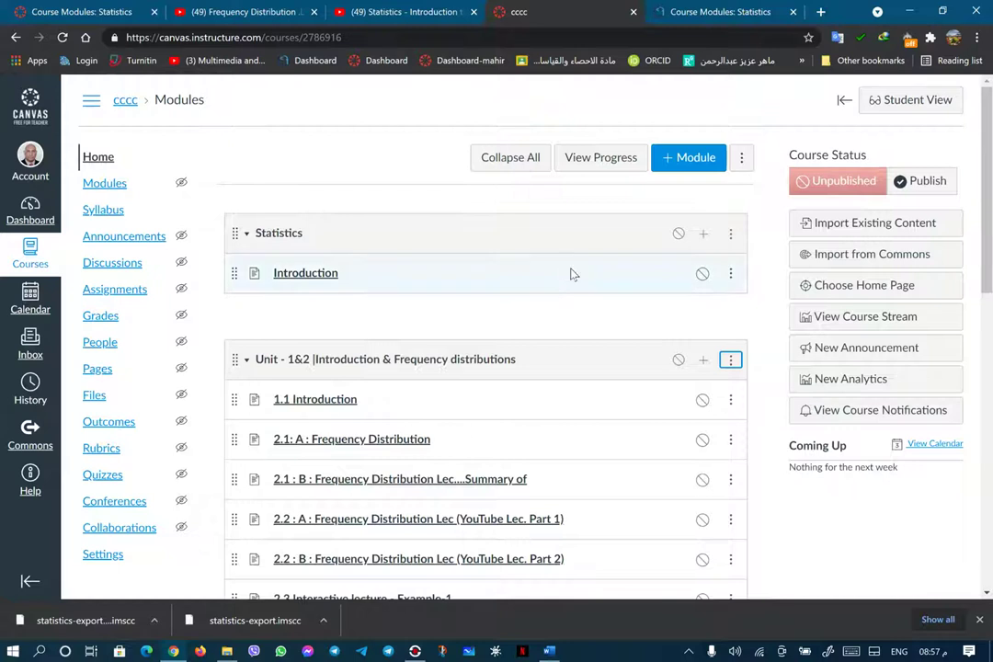
{"action": "left_click", "coordinate": [731, 236]}
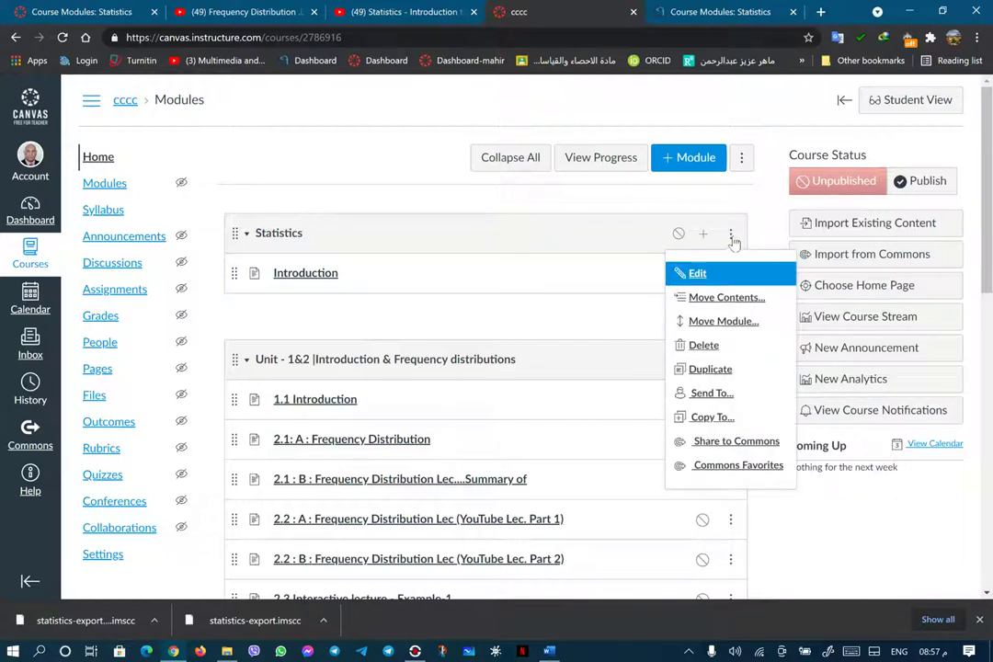
{"action": "left_click", "coordinate": [700, 275]}
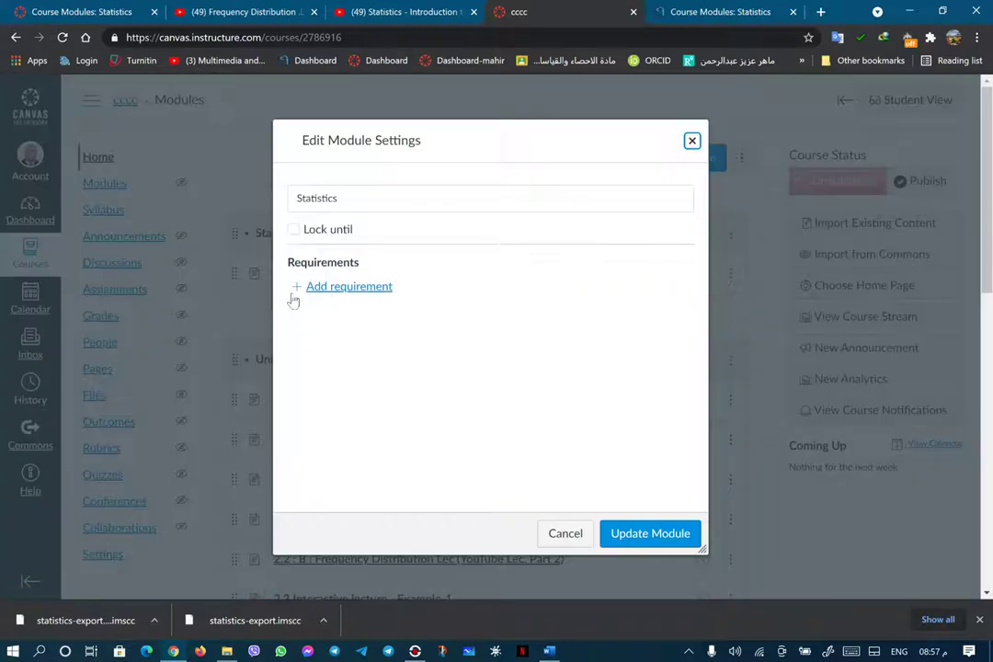
{"action": "left_click", "coordinate": [344, 288]}
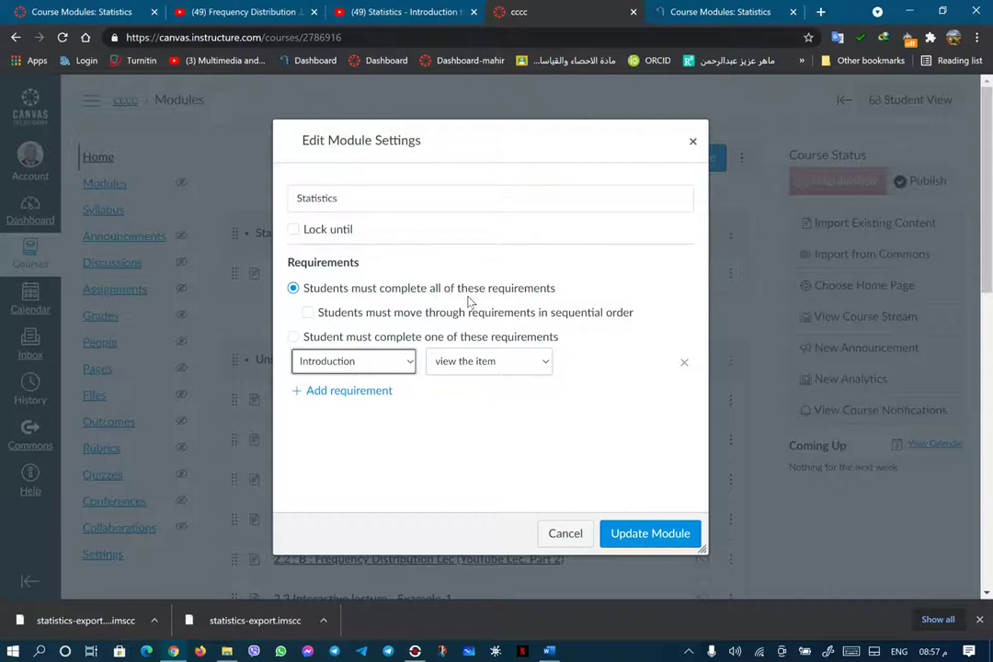
{"action": "left_click", "coordinate": [308, 314]}
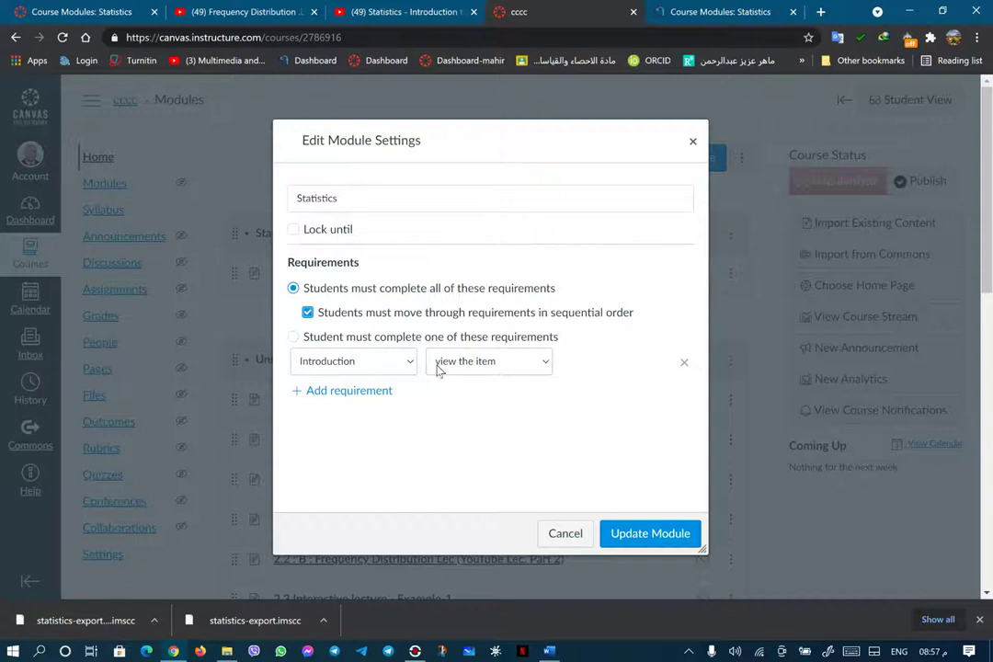
{"action": "left_click", "coordinate": [545, 365]}
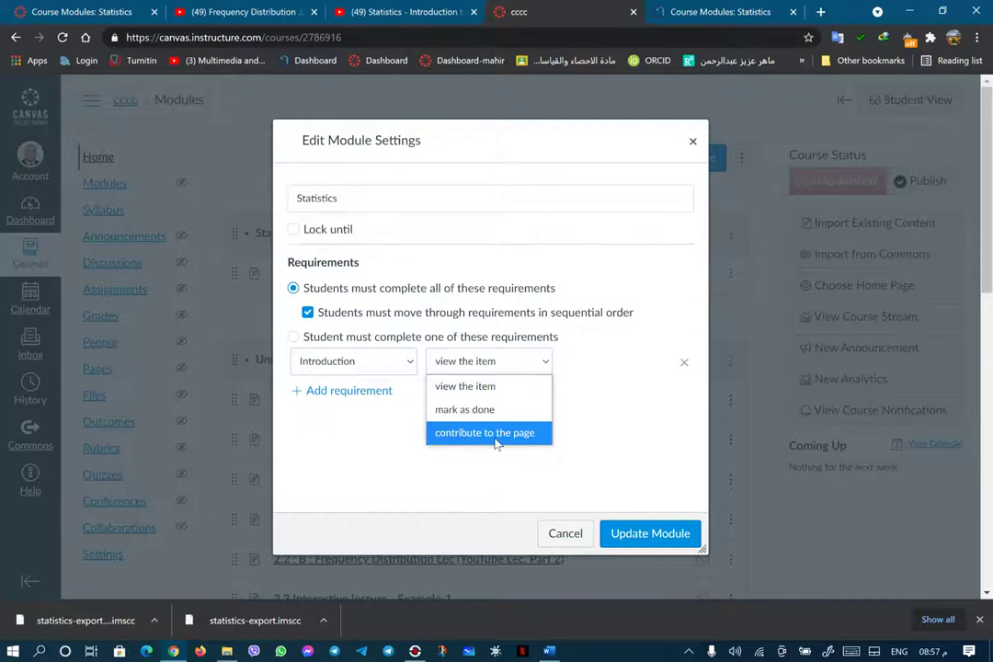
{"action": "left_click", "coordinate": [492, 397]}
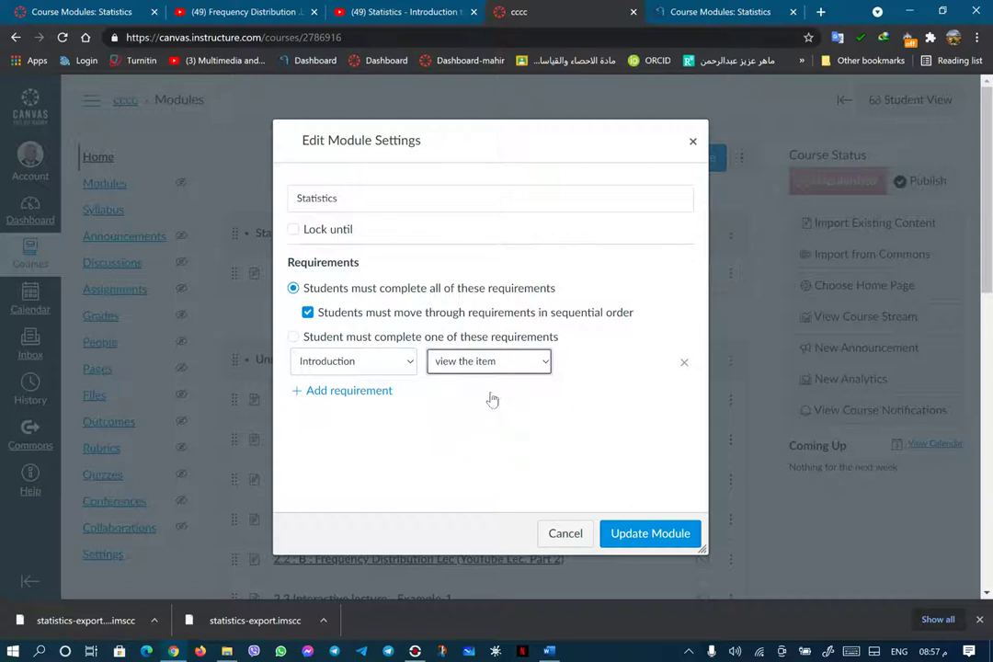
{"action": "left_click", "coordinate": [659, 535]}
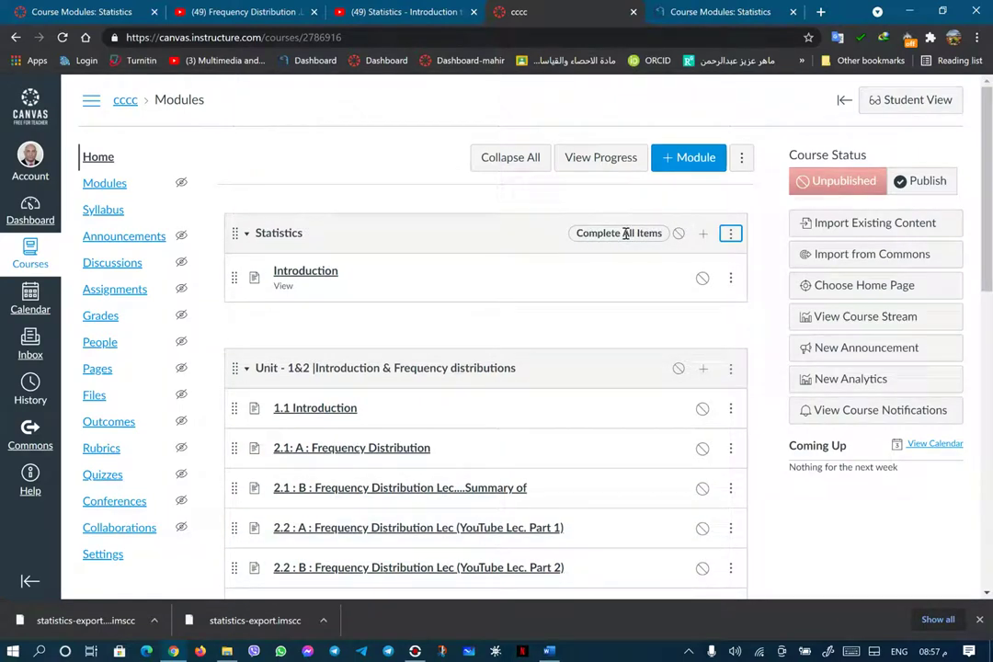
- Add the Statistics module as a prerequisite in the Unit - 1&2 module's settings
{"action": "left_click", "coordinate": [731, 371]}
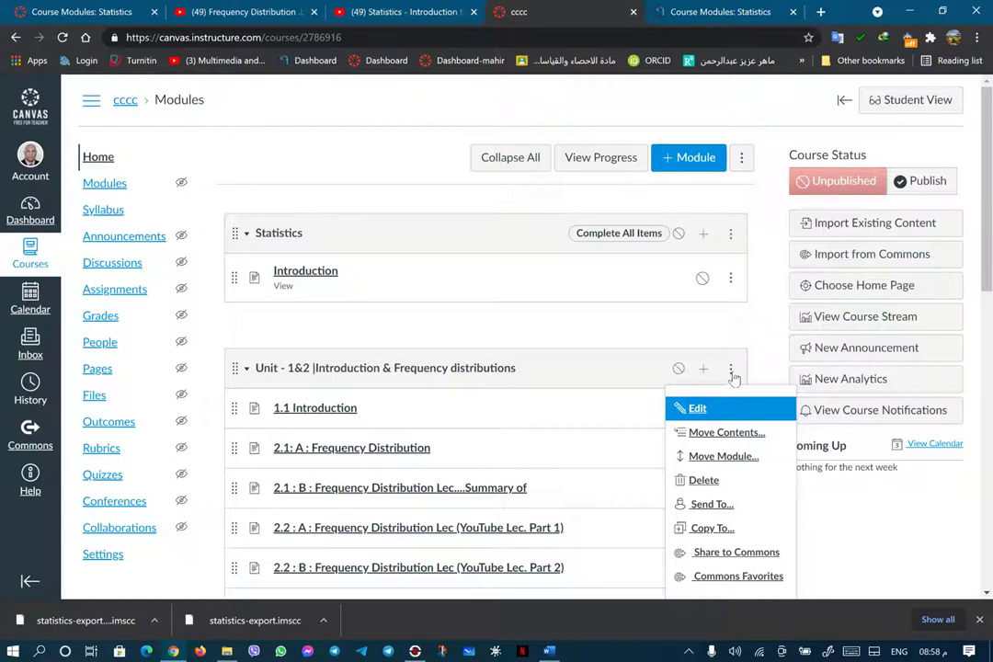
{"action": "left_click", "coordinate": [696, 415]}
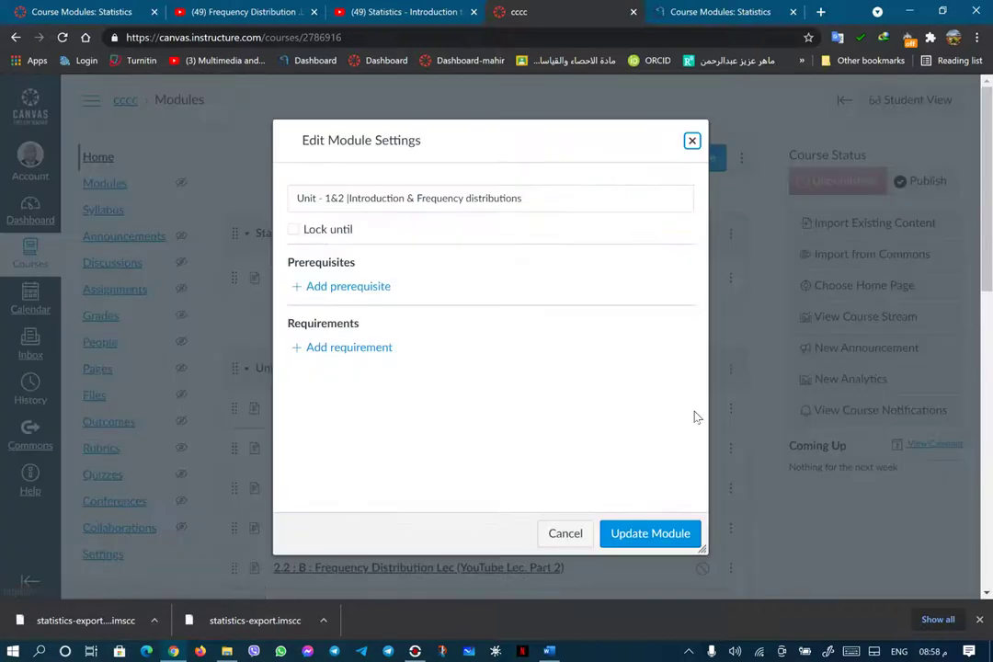
{"action": "left_click", "coordinate": [359, 288]}
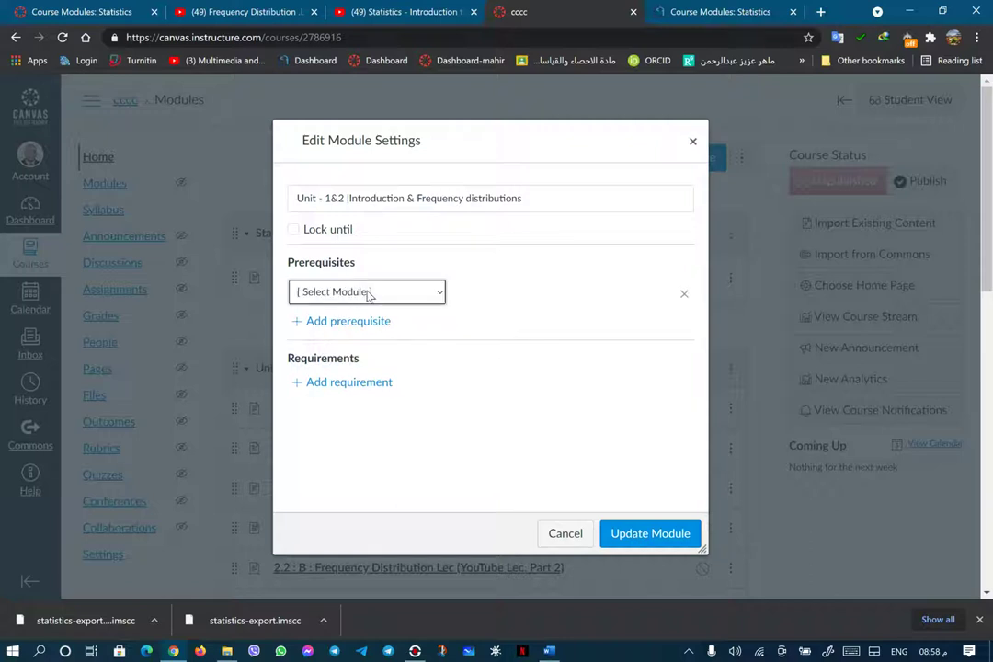
{"action": "left_click", "coordinate": [440, 293]}
{"action": "left_click", "coordinate": [381, 340]}
- Add a sequential-order requirement to the Unit - 1&2 module that 1.1 Introduction be marked as done
{"action": "left_click", "coordinate": [380, 384]}
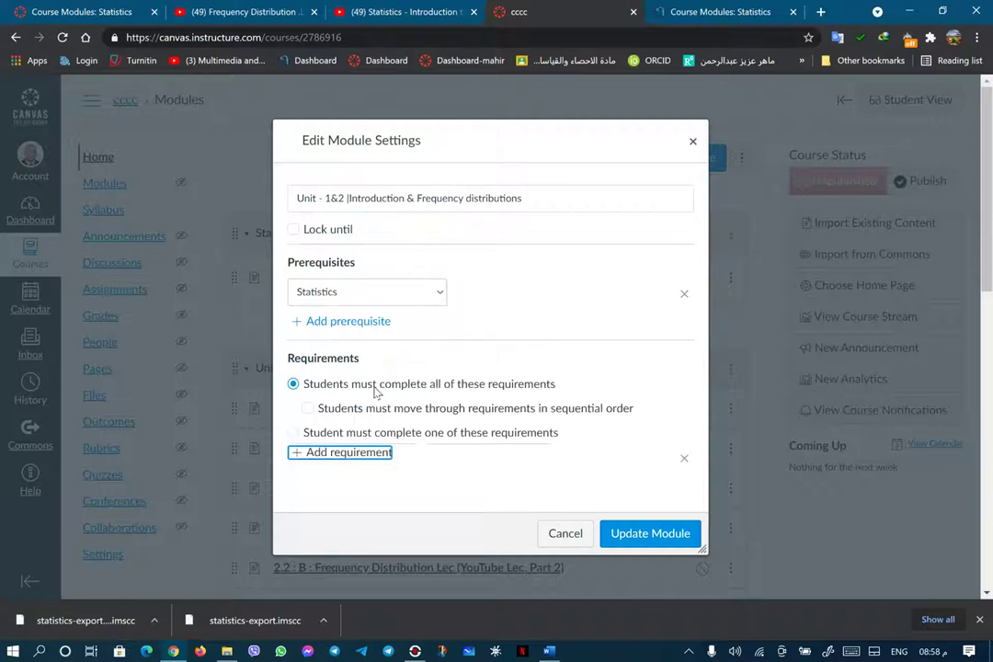
{"action": "left_click", "coordinate": [308, 408]}
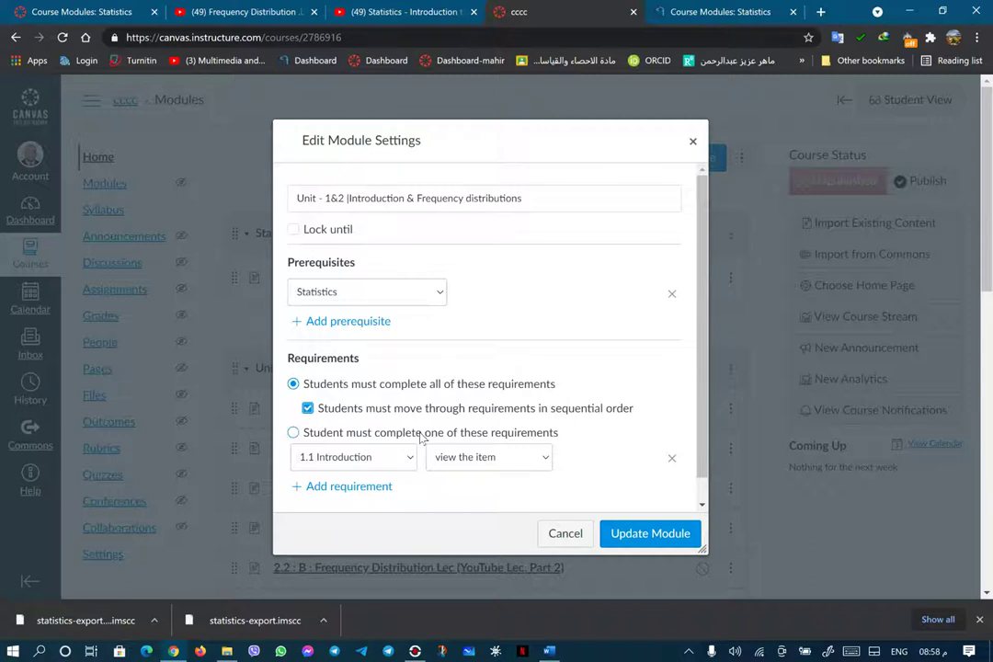
{"action": "scroll", "coordinate": [419, 438], "scroll_direction": "down", "scroll_amount": 1}
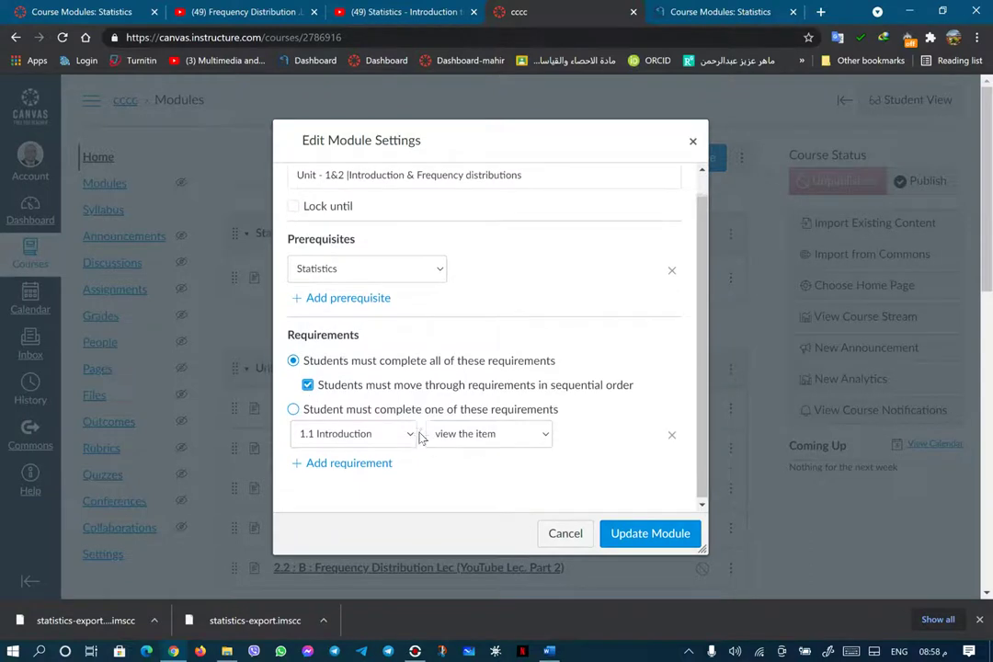
{"action": "left_click", "coordinate": [545, 437]}
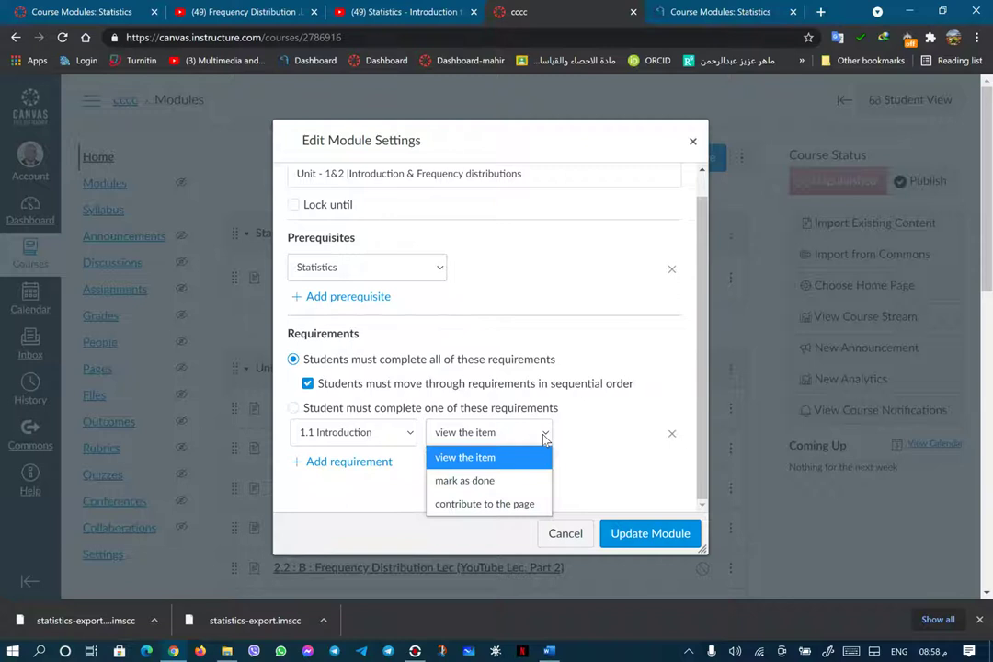
{"action": "left_click", "coordinate": [516, 482]}
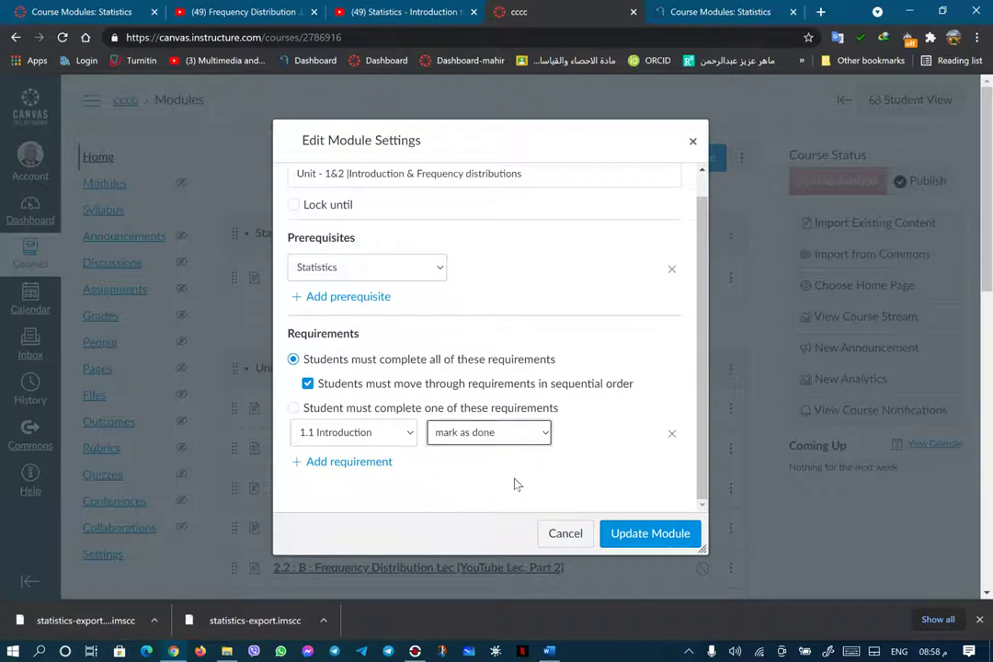
- Add a second Unit - 1&2 requirement that the page 2.1: A : Frequency Distribution be marked as done
{"action": "left_click", "coordinate": [361, 469]}
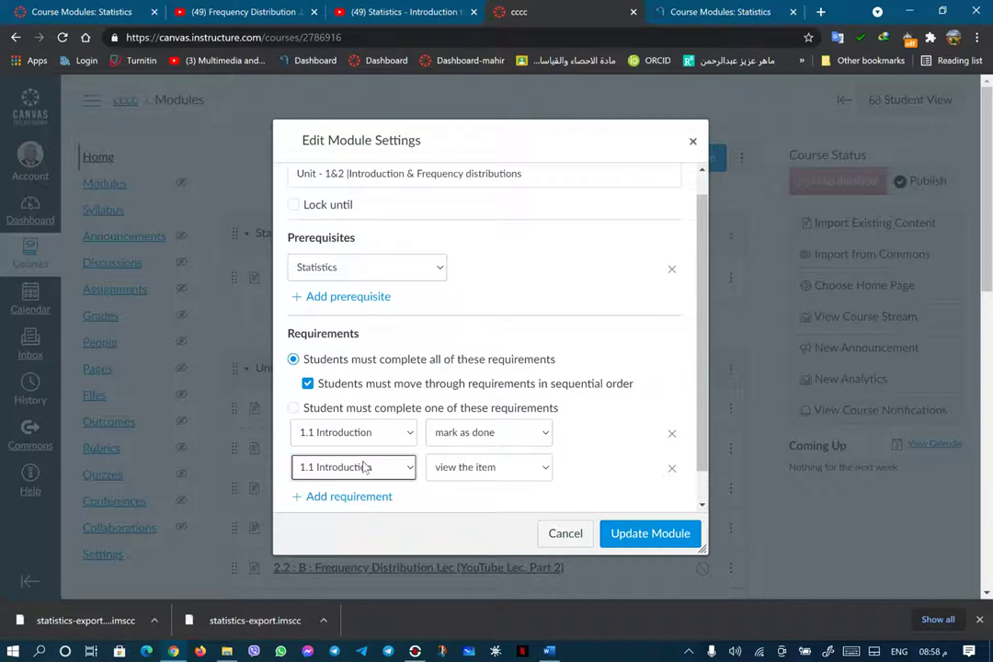
{"action": "scroll", "coordinate": [365, 467], "scroll_direction": "down", "scroll_amount": 1}
{"action": "left_click", "coordinate": [410, 438]}
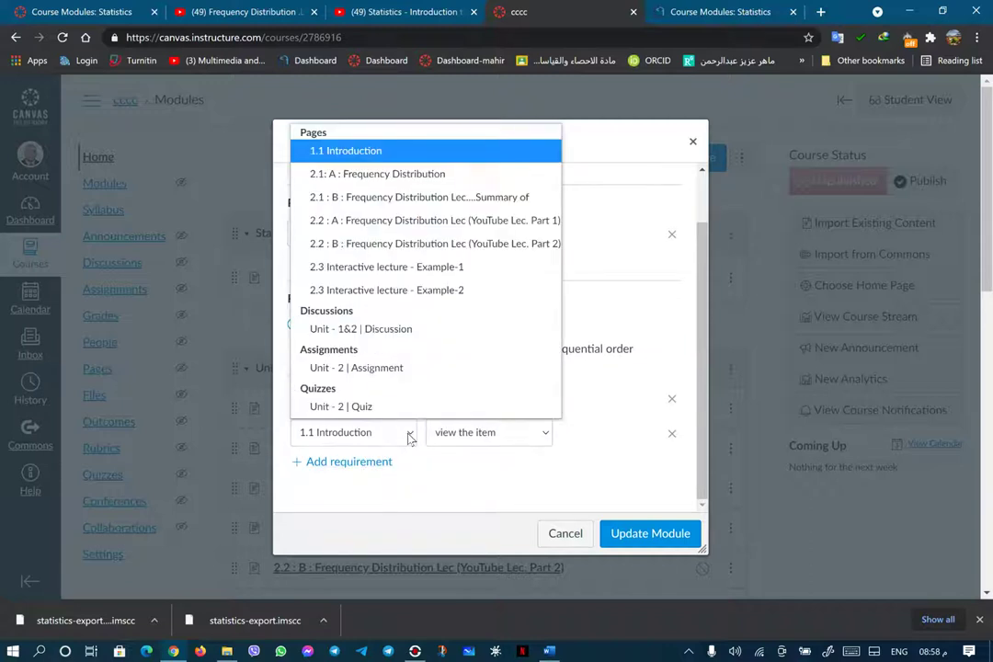
{"action": "left_click", "coordinate": [366, 175]}
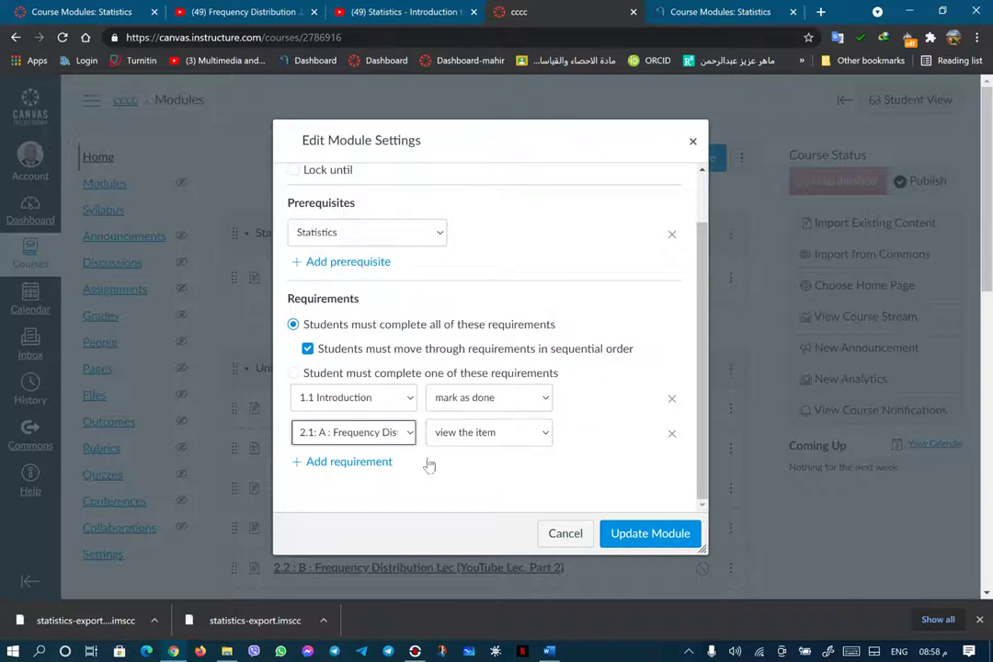
{"action": "left_click", "coordinate": [546, 435]}
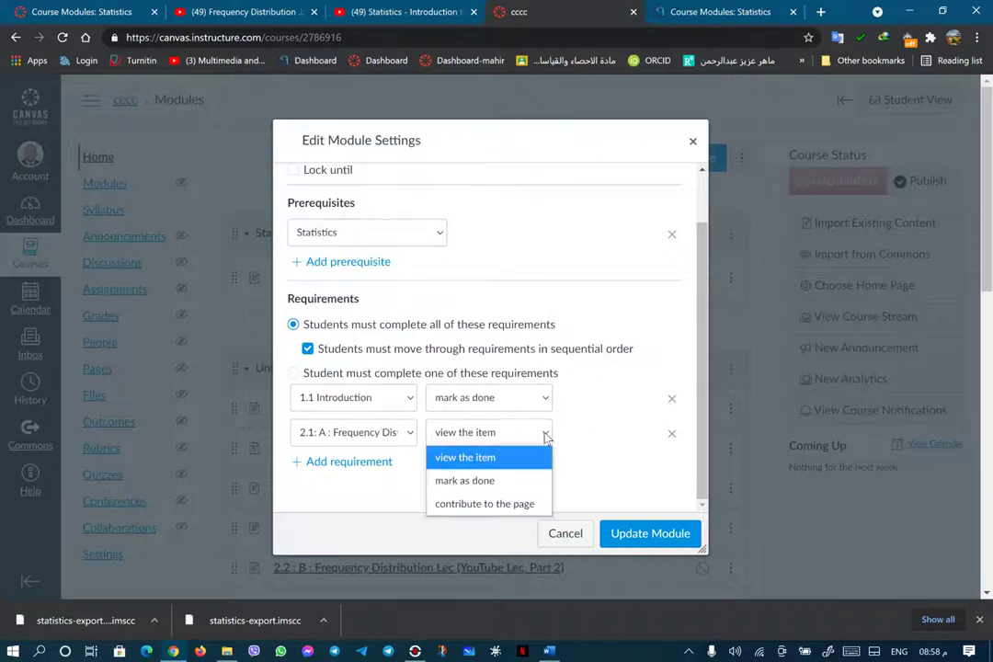
{"action": "left_click", "coordinate": [516, 479]}
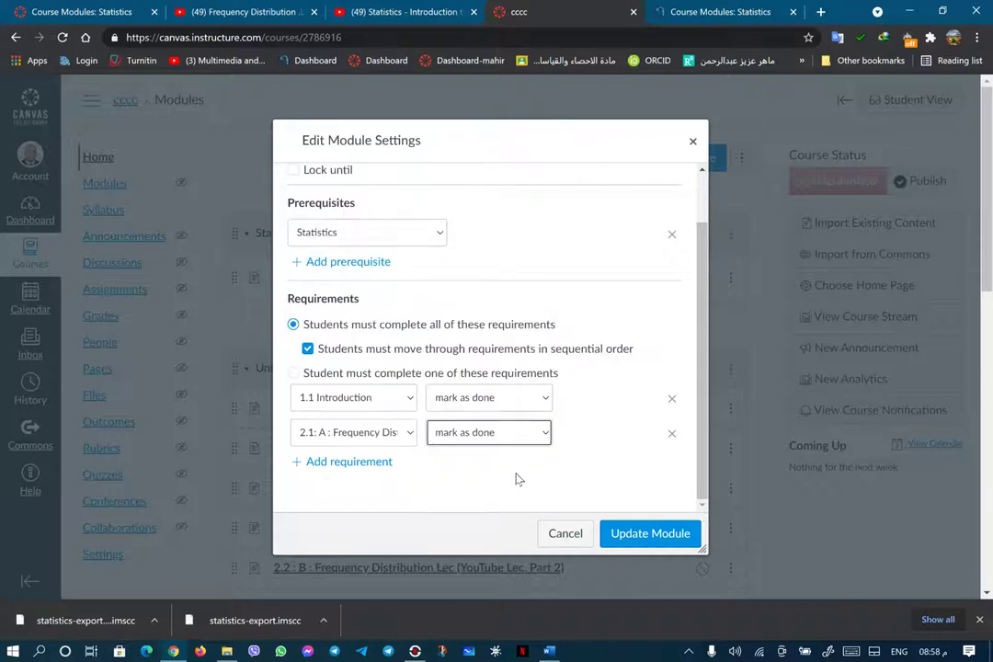
{"action": "left_click", "coordinate": [545, 436]}
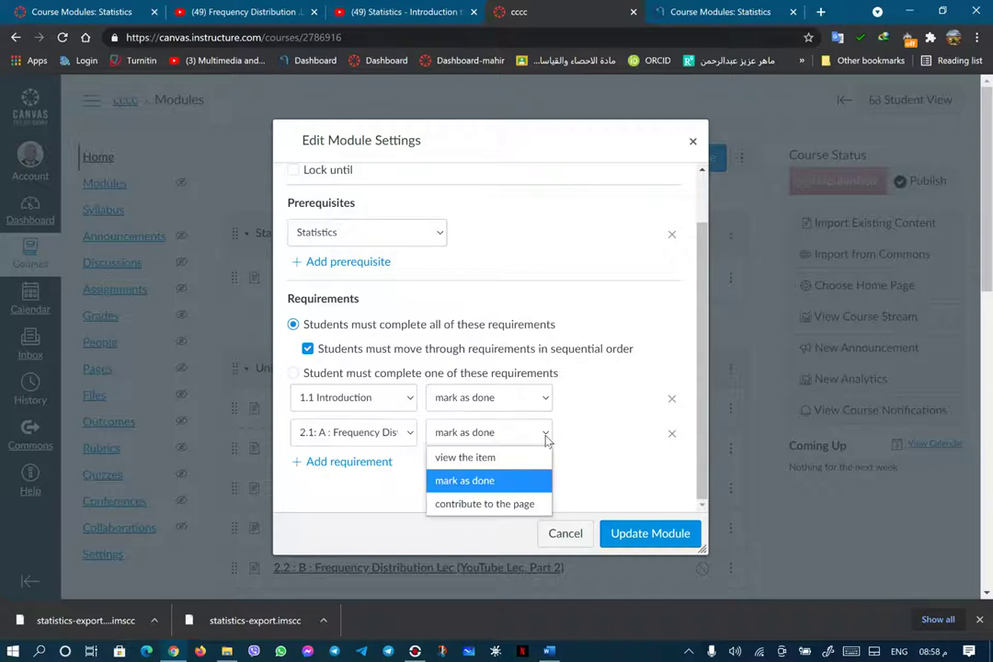
{"action": "left_click", "coordinate": [516, 483]}
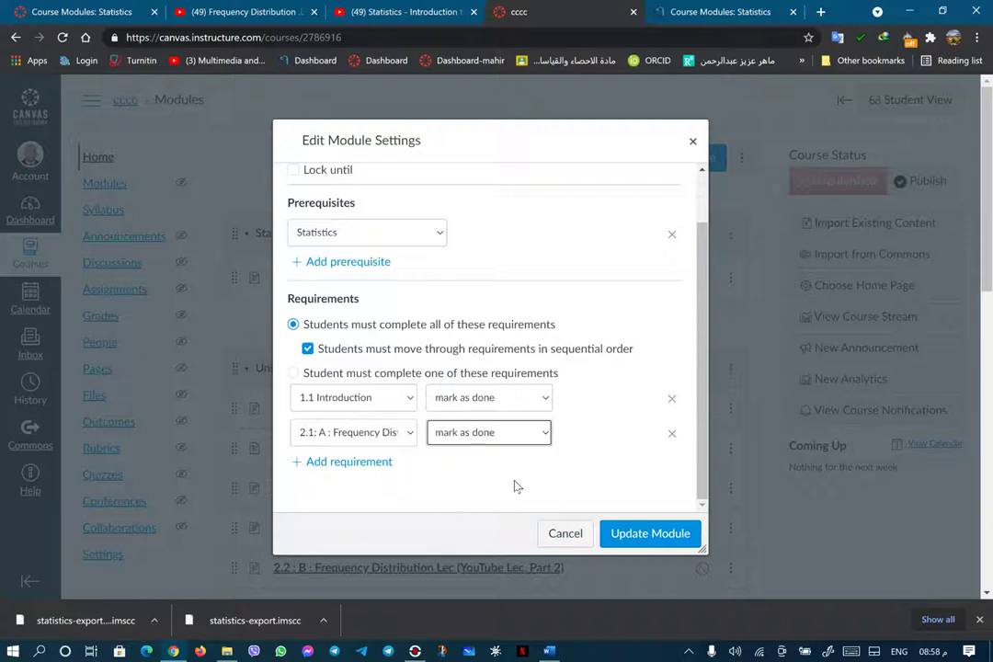
- Add a Unit - 1&2 requirement that 2.1 : B : Frequency Distribution Lec....Summary of be marked as done
{"action": "left_click", "coordinate": [345, 469]}
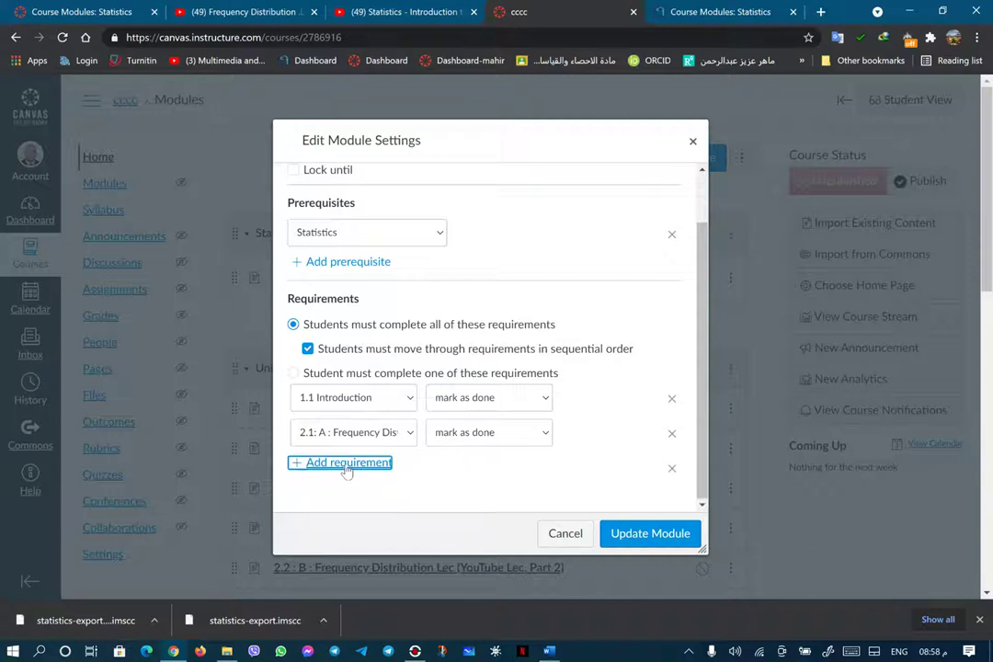
{"action": "left_click", "coordinate": [346, 469]}
{"action": "left_click", "coordinate": [409, 469]}
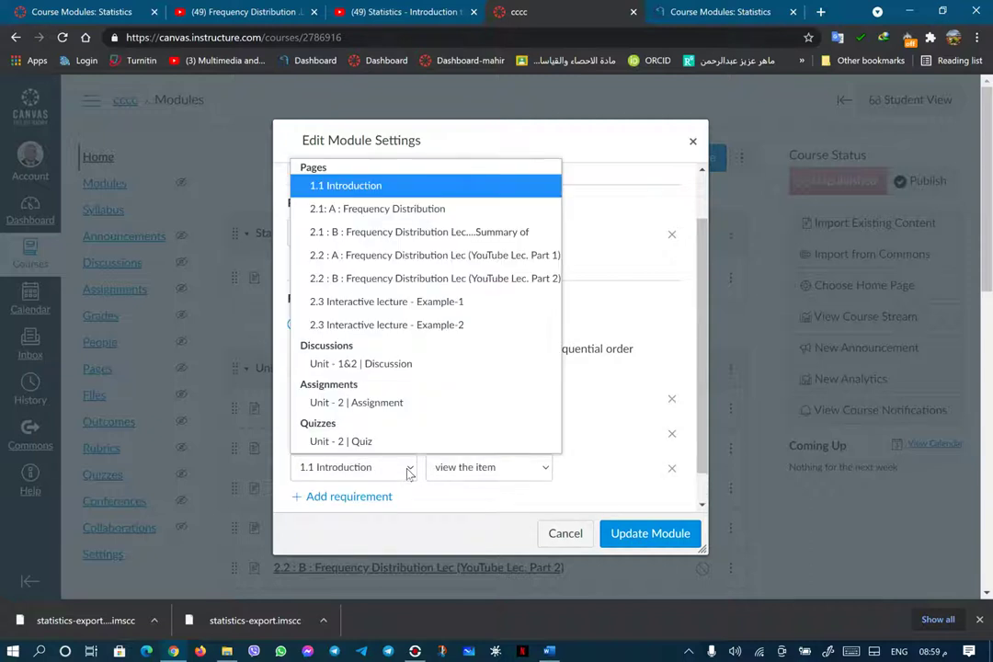
{"action": "left_click", "coordinate": [386, 234]}
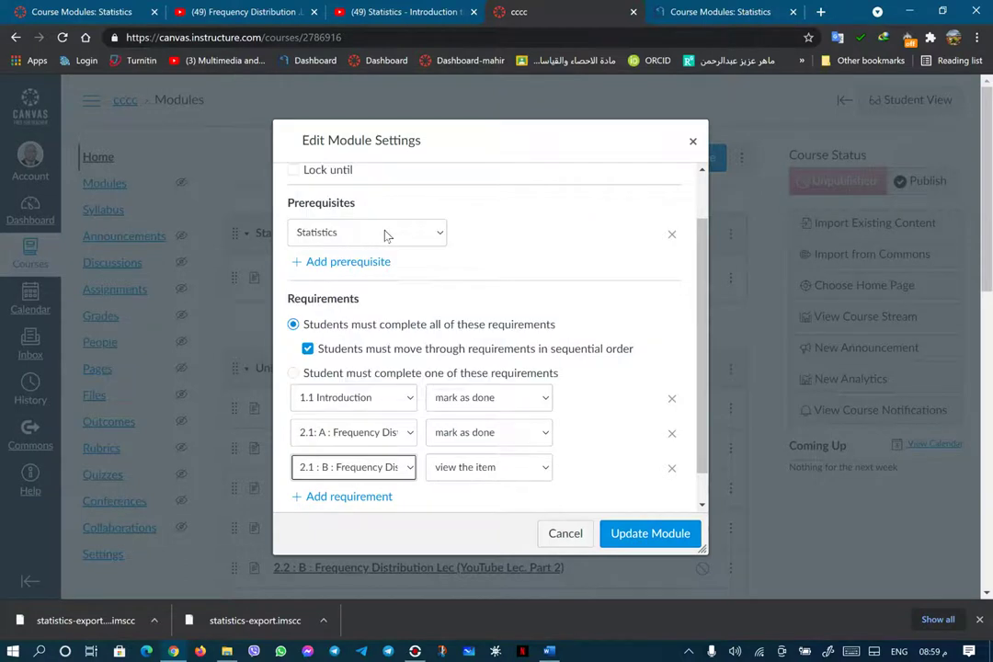
{"action": "left_click", "coordinate": [517, 471]}
{"action": "left_click", "coordinate": [529, 514]}
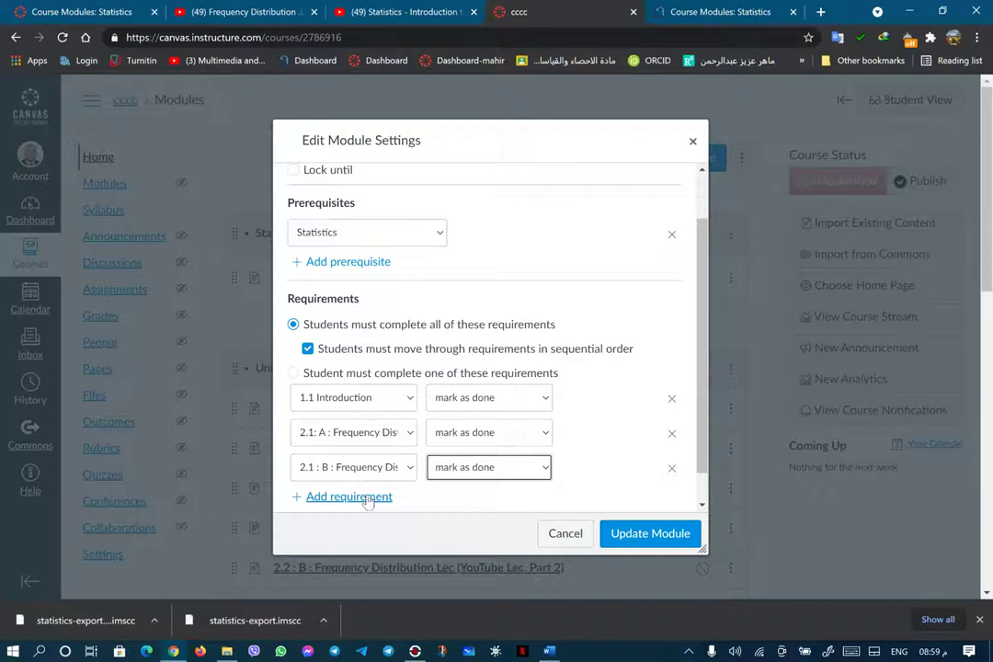
- Add a requirement that 2.2 : A : Frequency Distribution Lec (YouTube Lec. Part 1) be marked as done
{"action": "left_click", "coordinate": [313, 498]}
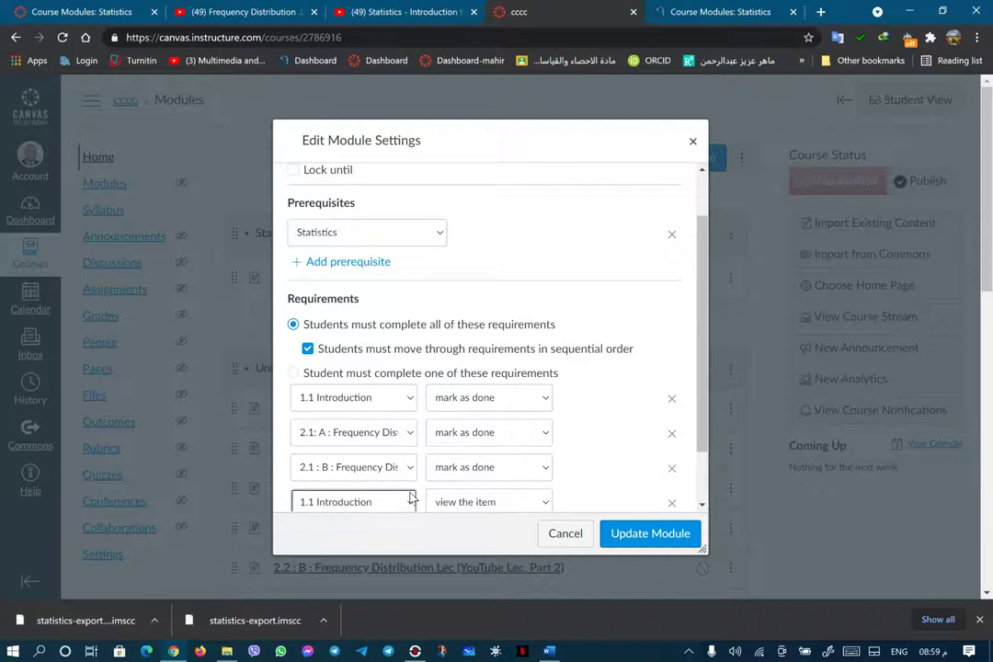
{"action": "left_click", "coordinate": [411, 500]}
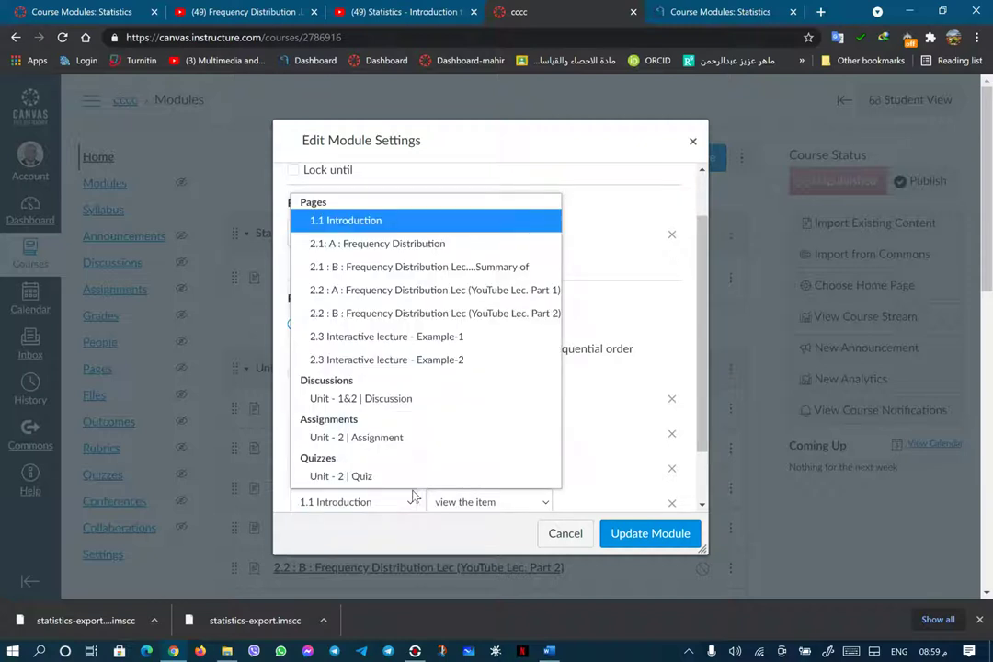
{"action": "left_click", "coordinate": [390, 301]}
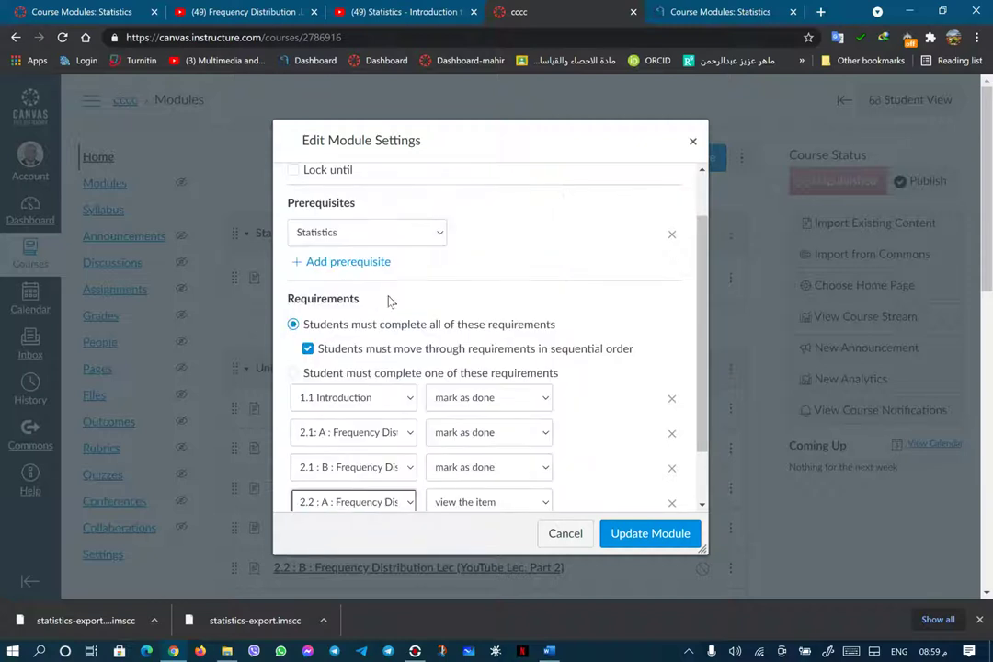
{"action": "left_click", "coordinate": [543, 507]}
{"action": "left_click", "coordinate": [501, 484]}
- Add a requirement that 2.2 : B : Frequency Distribution Lec (YouTube Lec. Part 2) be marked as done
{"action": "scroll", "coordinate": [502, 463], "scroll_direction": "down", "scroll_amount": 1}
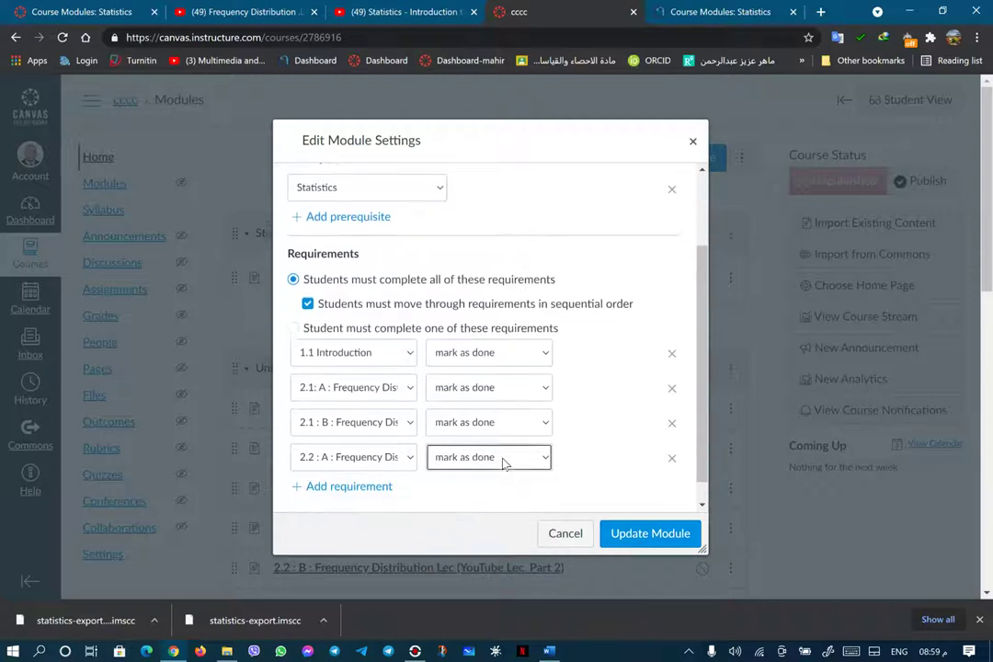
{"action": "left_click", "coordinate": [355, 465]}
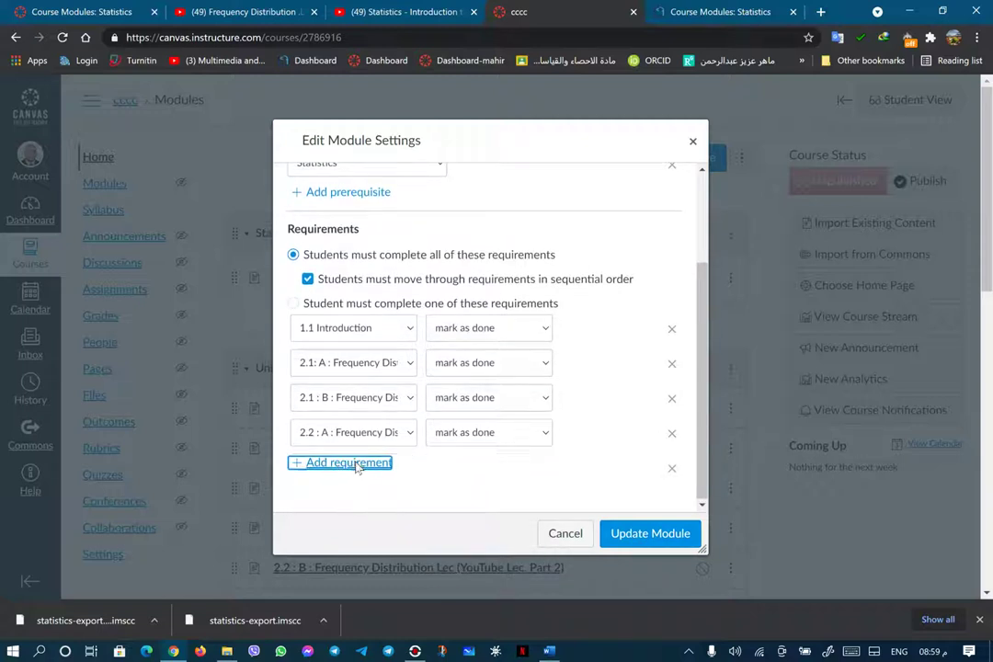
{"action": "left_click", "coordinate": [405, 468]}
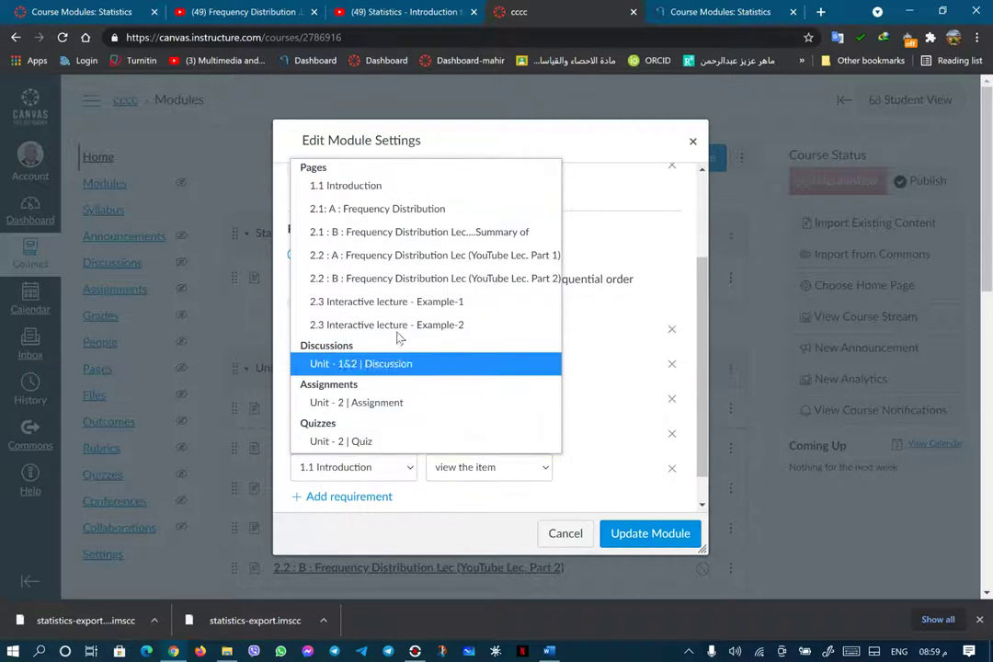
{"action": "left_click", "coordinate": [400, 278]}
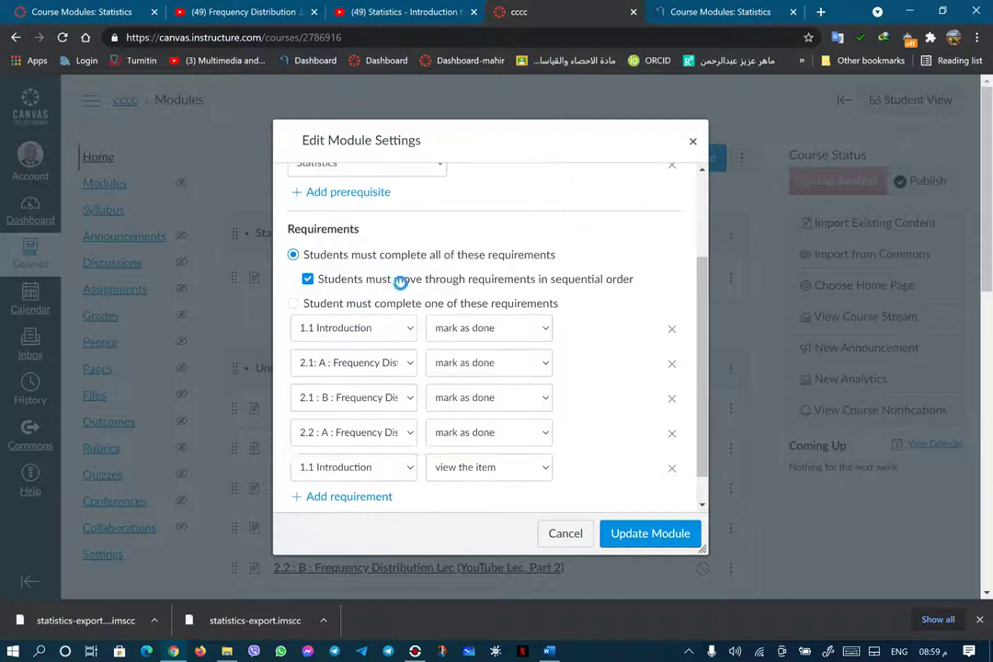
{"action": "left_click", "coordinate": [531, 467]}
{"action": "left_click", "coordinate": [511, 517]}
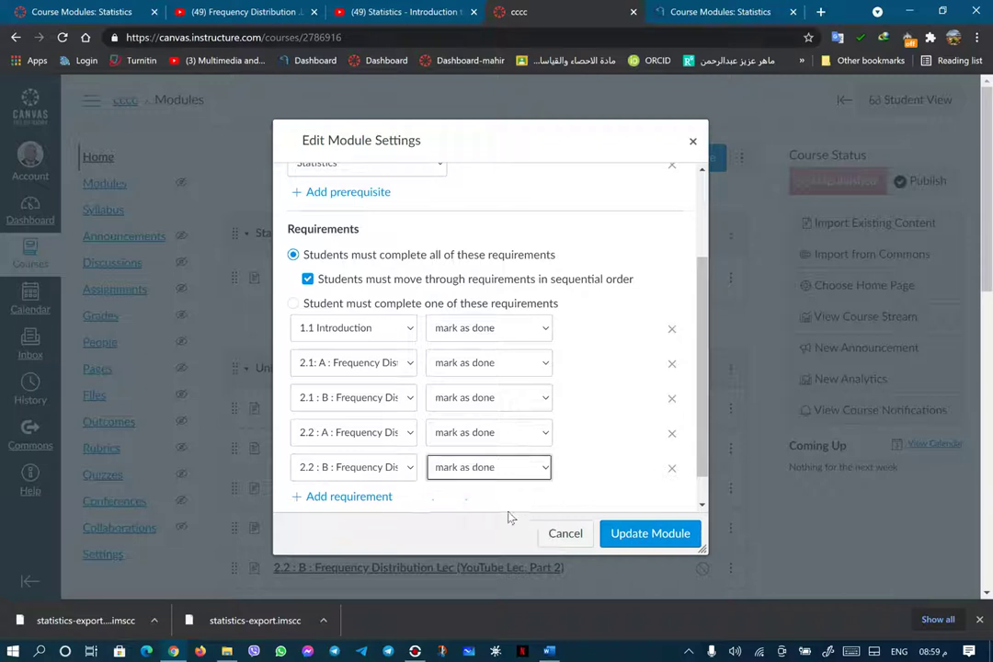
- Add a requirement to view the item 2.3 Interactive lecture - Example-1
{"action": "left_click", "coordinate": [372, 498]}
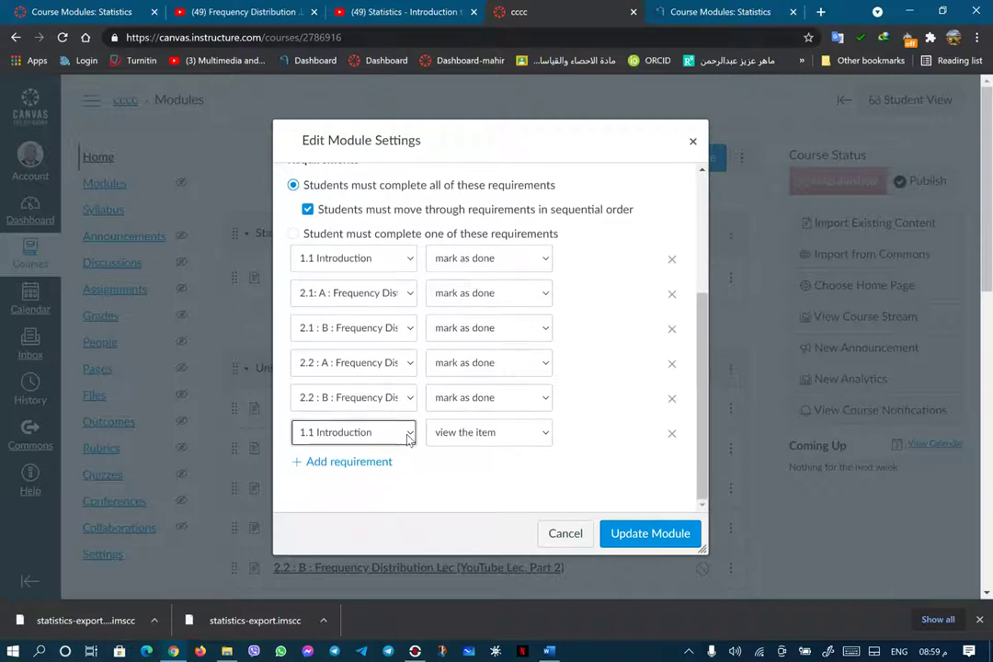
{"action": "left_click", "coordinate": [409, 438]}
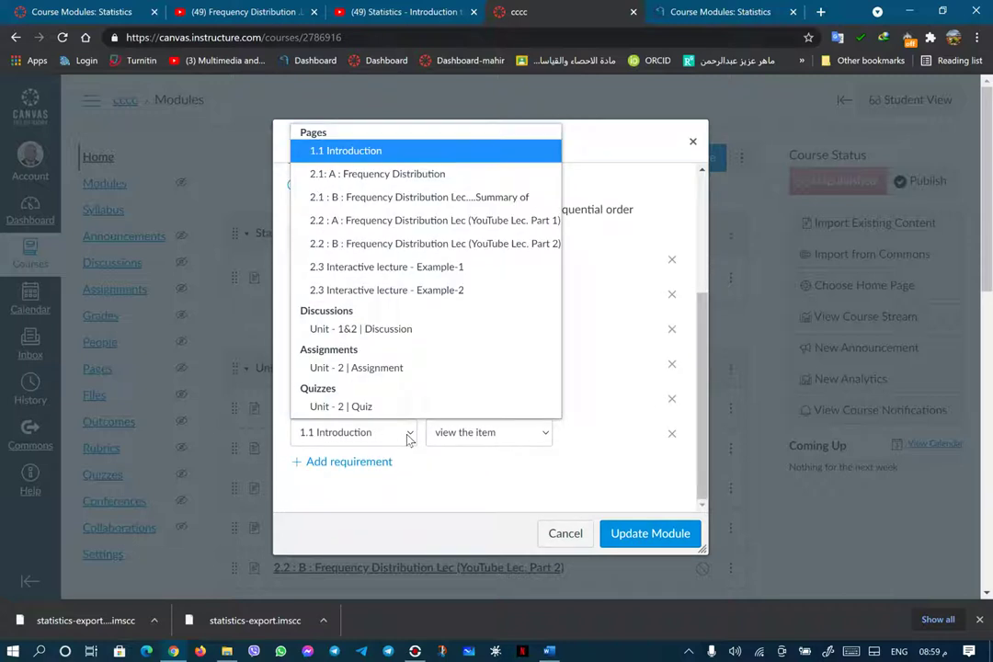
{"action": "left_click", "coordinate": [377, 276]}
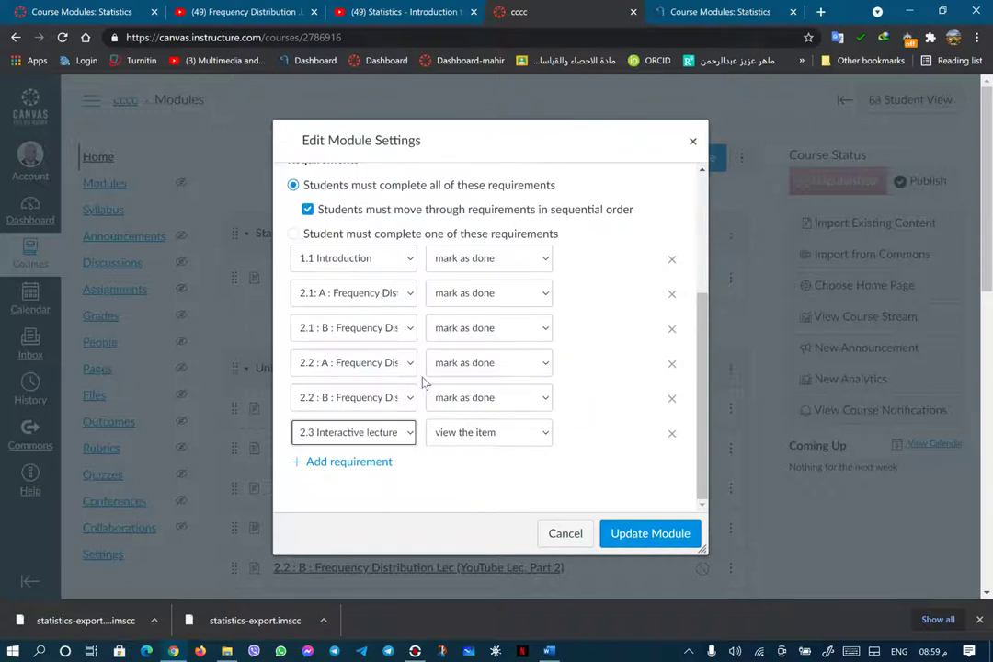
{"action": "left_click", "coordinate": [544, 434]}
{"action": "left_click", "coordinate": [546, 439]}
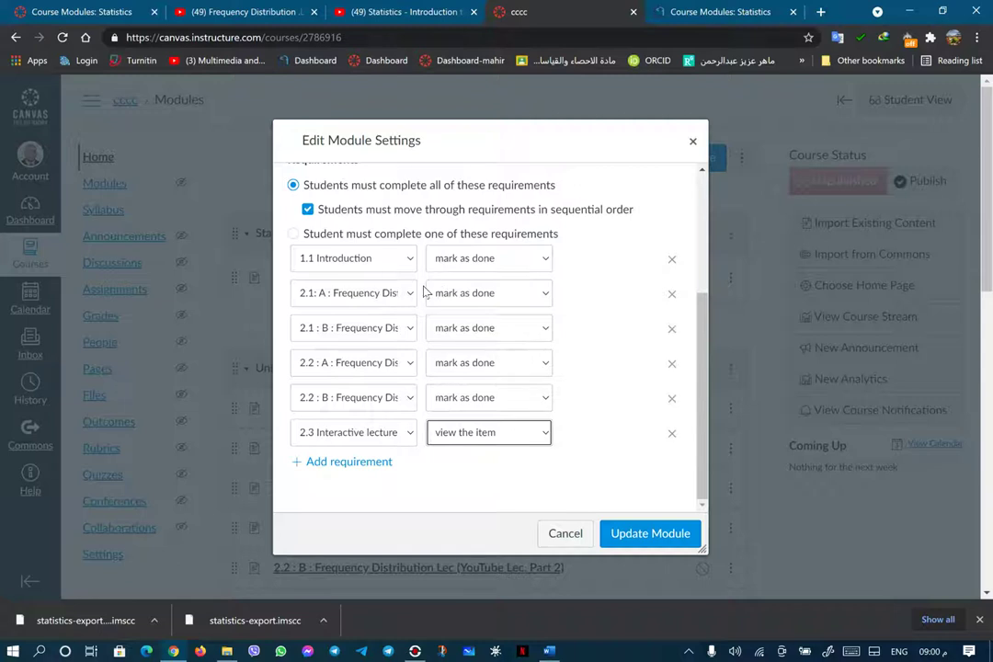
- Add a requirement to view the item 2.3 Interactive lecture - Example-2
{"action": "left_click", "coordinate": [379, 465]}
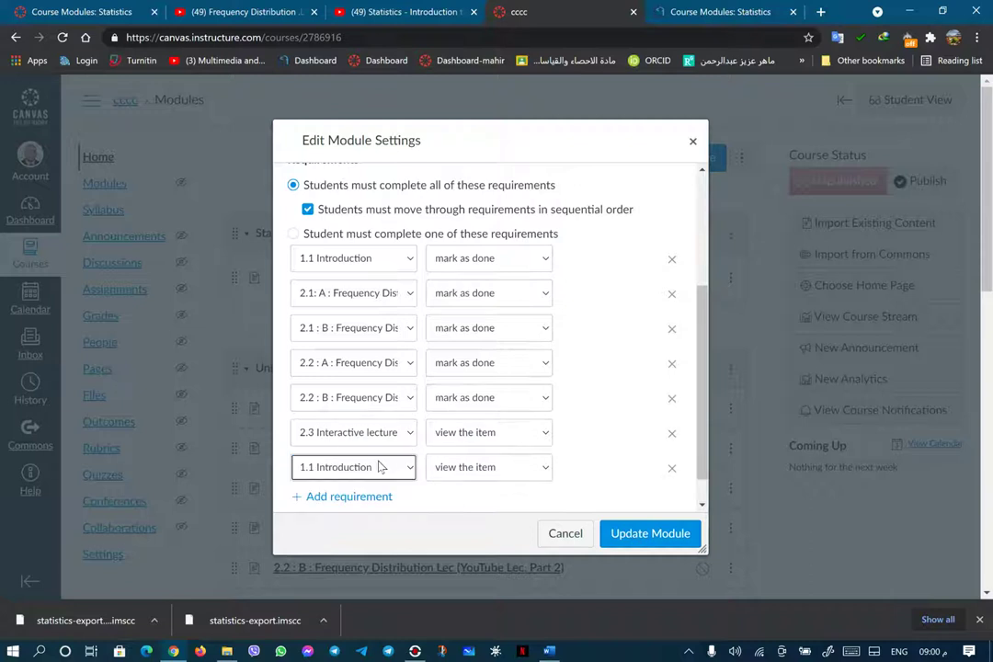
{"action": "left_click", "coordinate": [410, 468]}
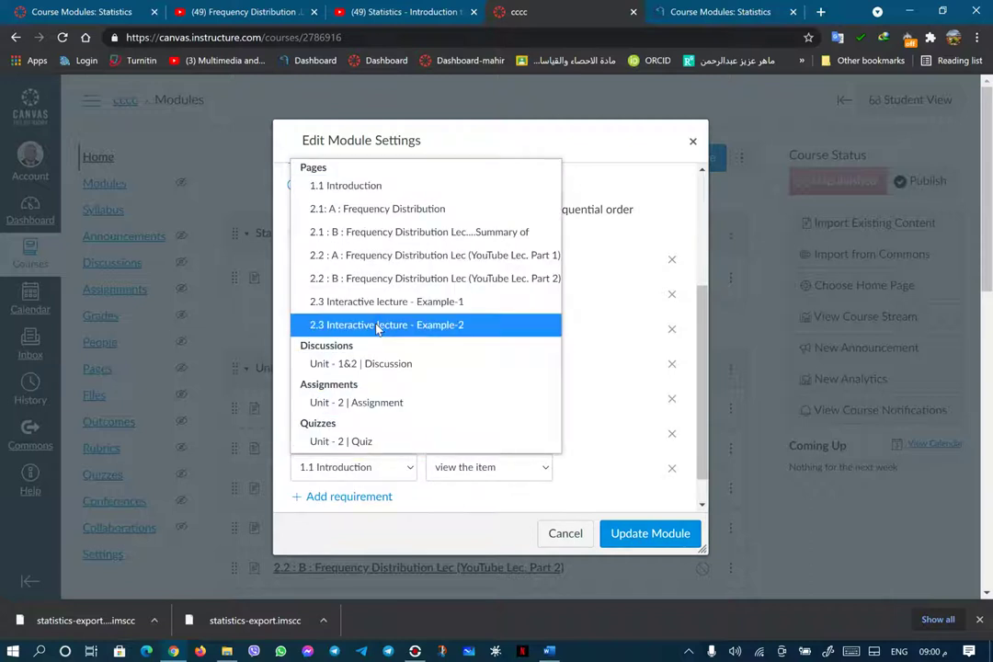
{"action": "left_click", "coordinate": [378, 328]}
- Add a requirement to view the Unit - 1&2 | Discussion item
{"action": "left_click", "coordinate": [381, 497]}
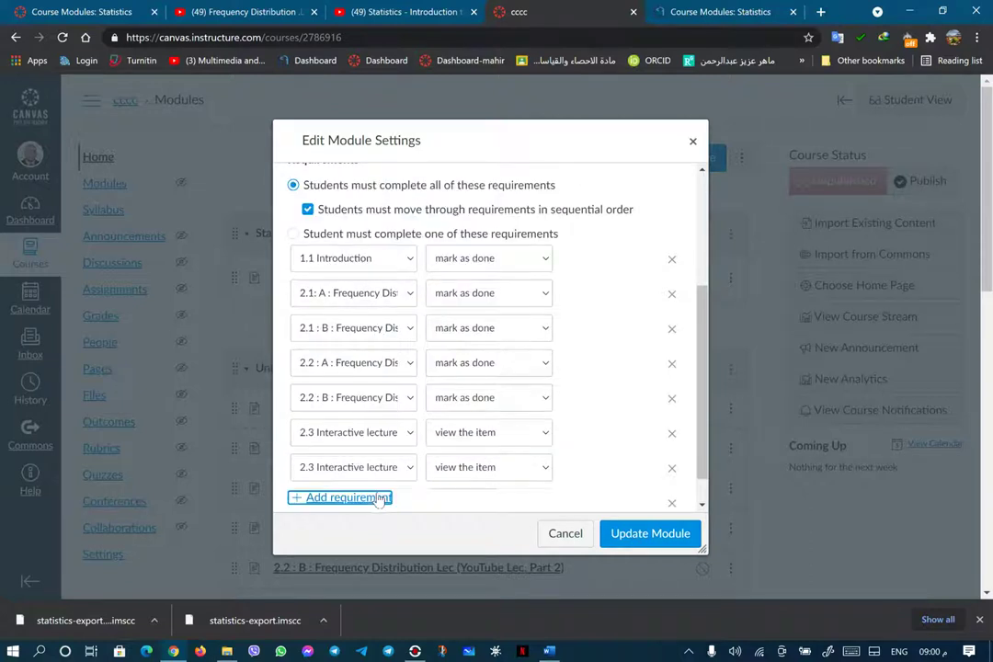
{"action": "left_click", "coordinate": [408, 502]}
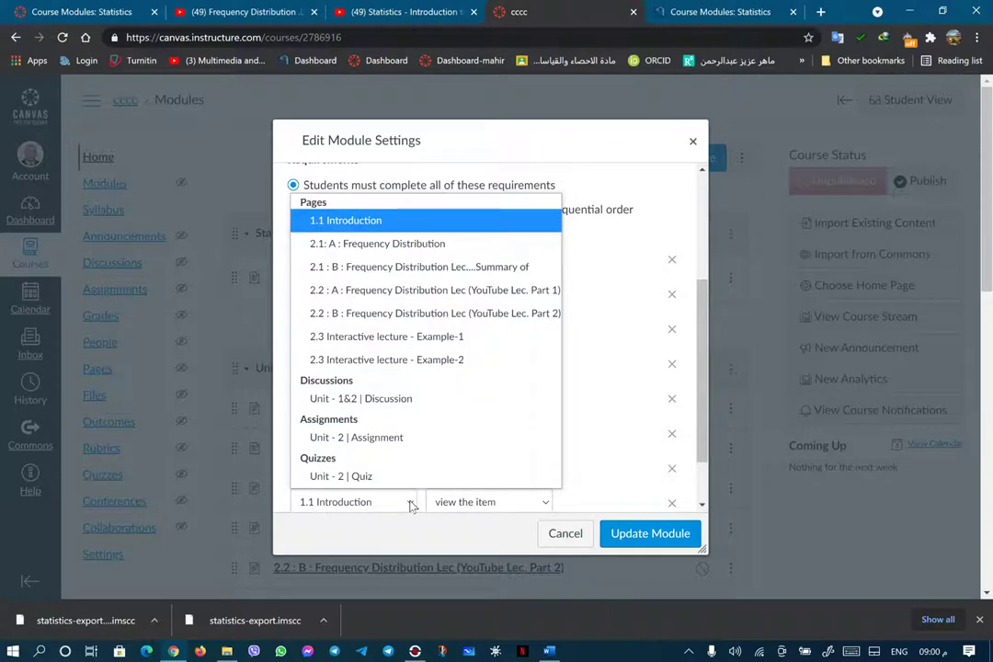
{"action": "left_click", "coordinate": [372, 401]}
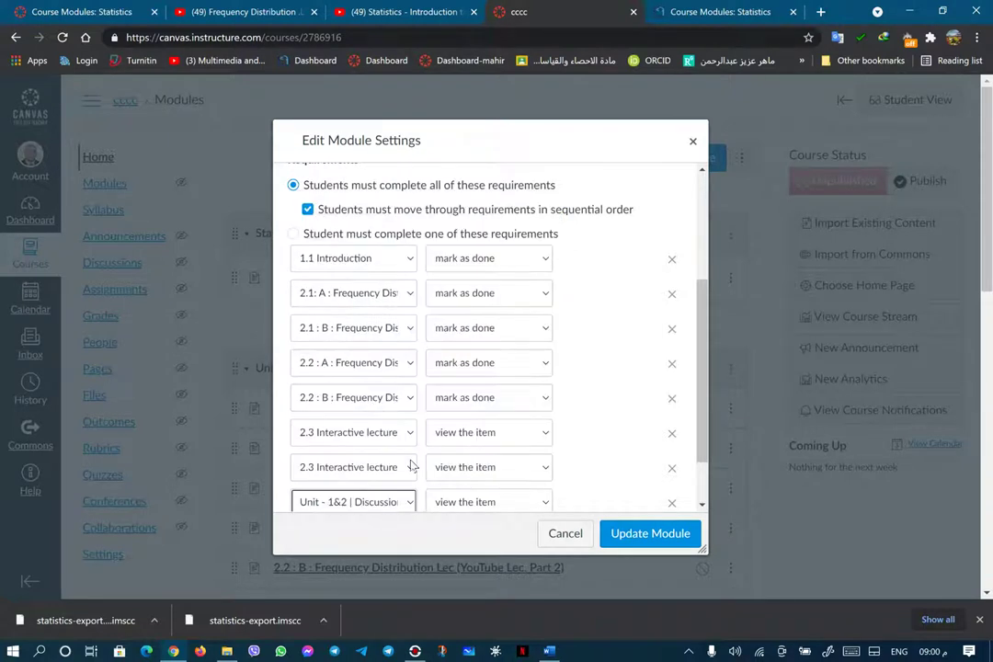
{"action": "left_click", "coordinate": [545, 502]}
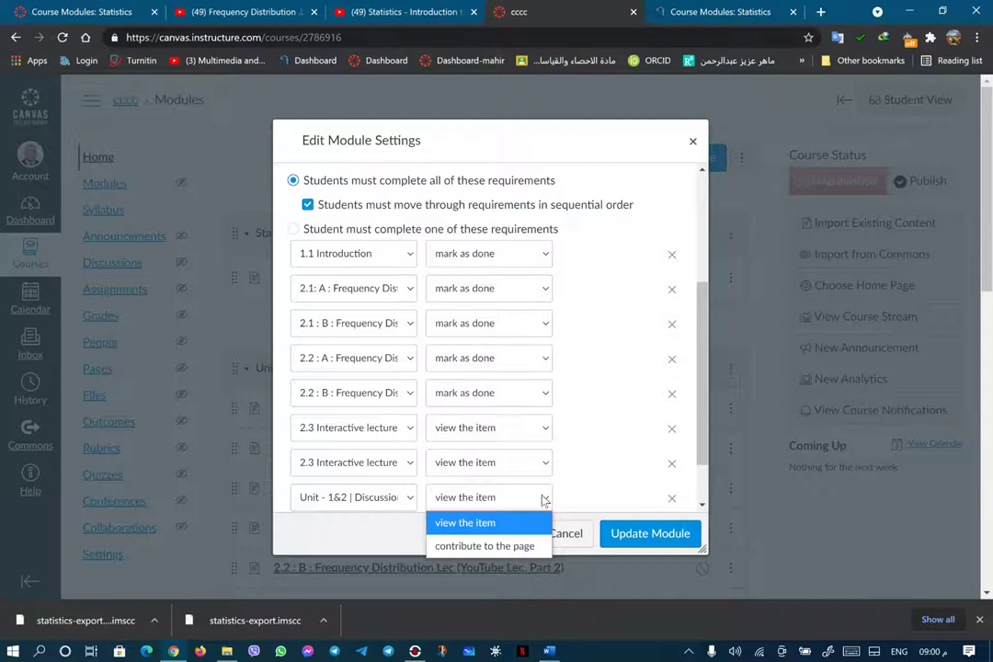
{"action": "scroll", "coordinate": [540, 501], "scroll_direction": "down", "scroll_amount": 1}
{"action": "left_click", "coordinate": [546, 435]}
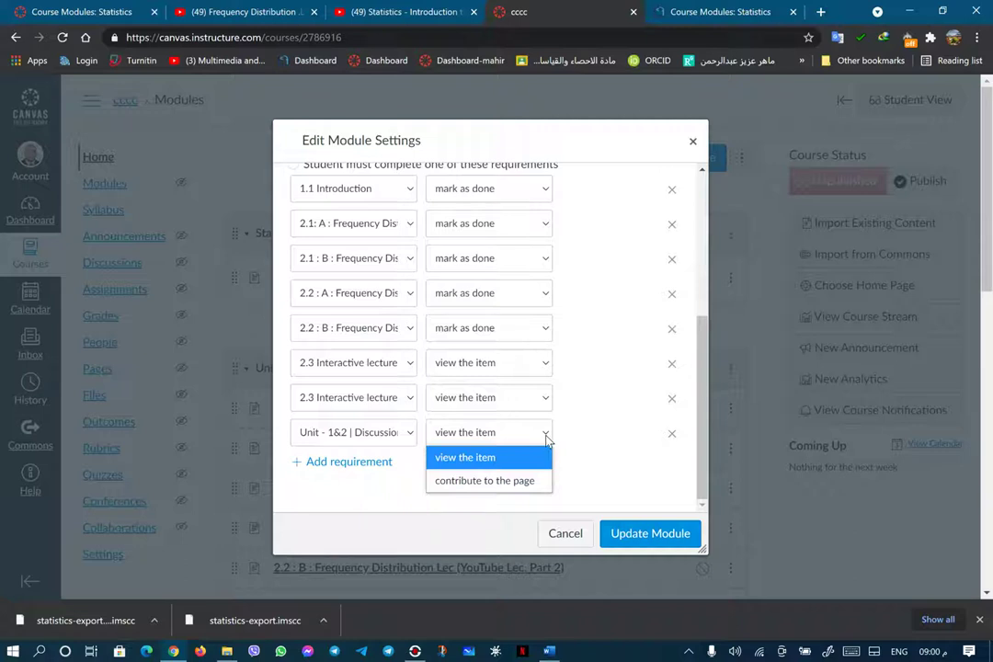
{"action": "left_click", "coordinate": [546, 437]}
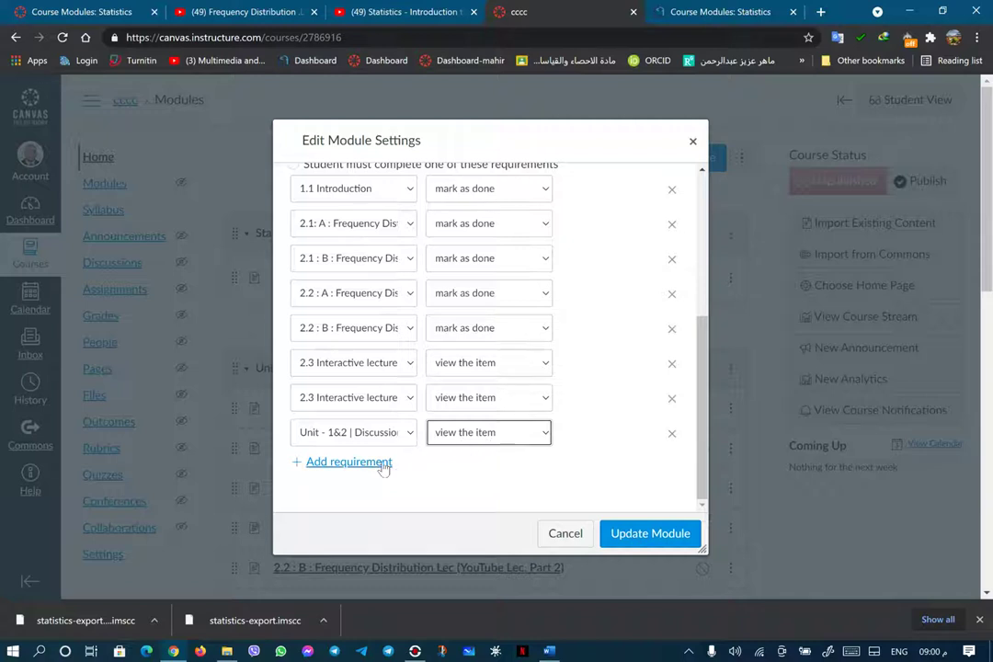
- Add a requirement for Unit - 2 | Assignment with the condition submit the assignment
{"action": "left_click", "coordinate": [349, 463]}
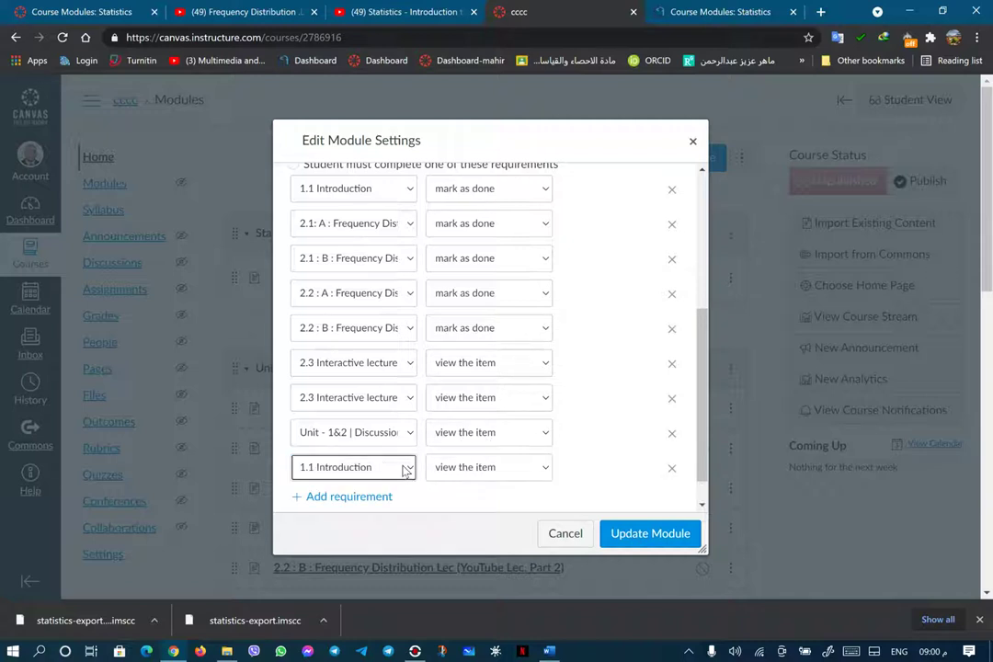
{"action": "left_click", "coordinate": [410, 468]}
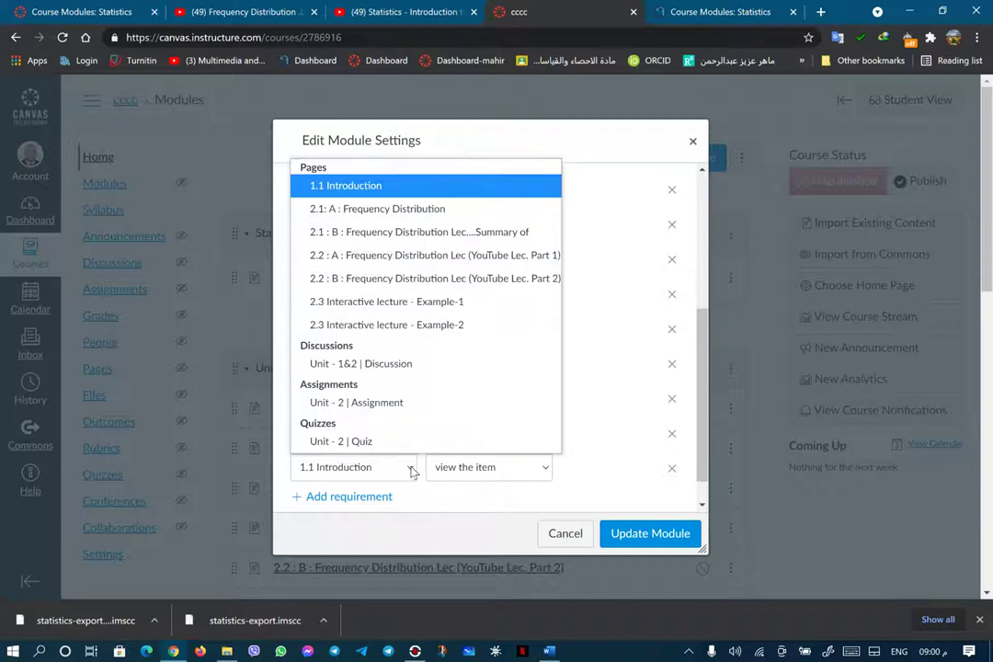
{"action": "left_click", "coordinate": [383, 405]}
{"action": "left_click", "coordinate": [538, 469]}
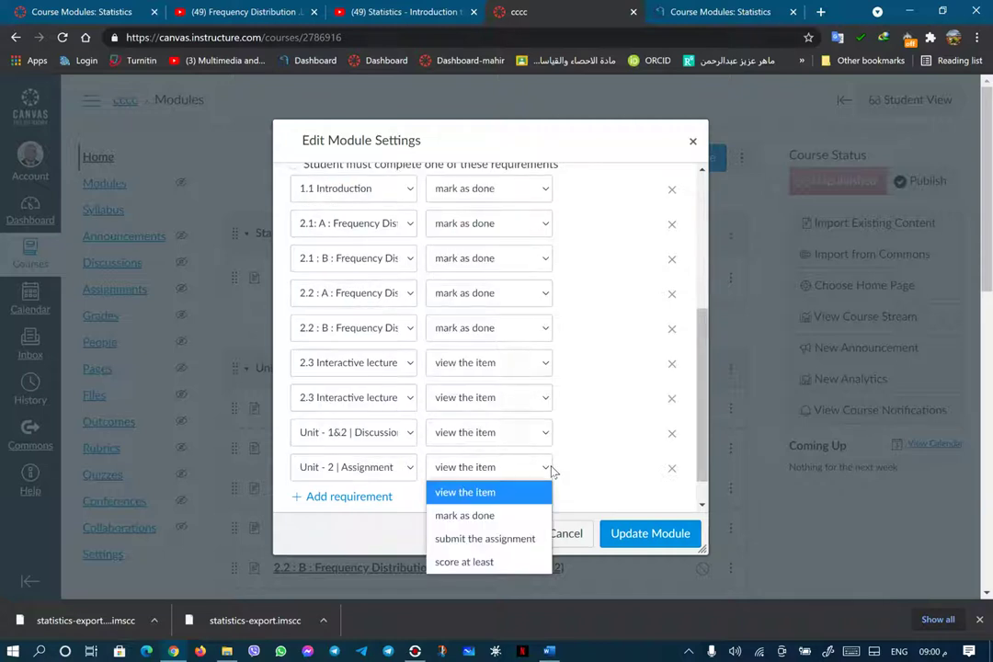
{"action": "left_click", "coordinate": [477, 541]}
- Add a requirement for Unit - 2 | Quiz with the condition submit the assignment, and update the module
{"action": "left_click", "coordinate": [377, 497]}
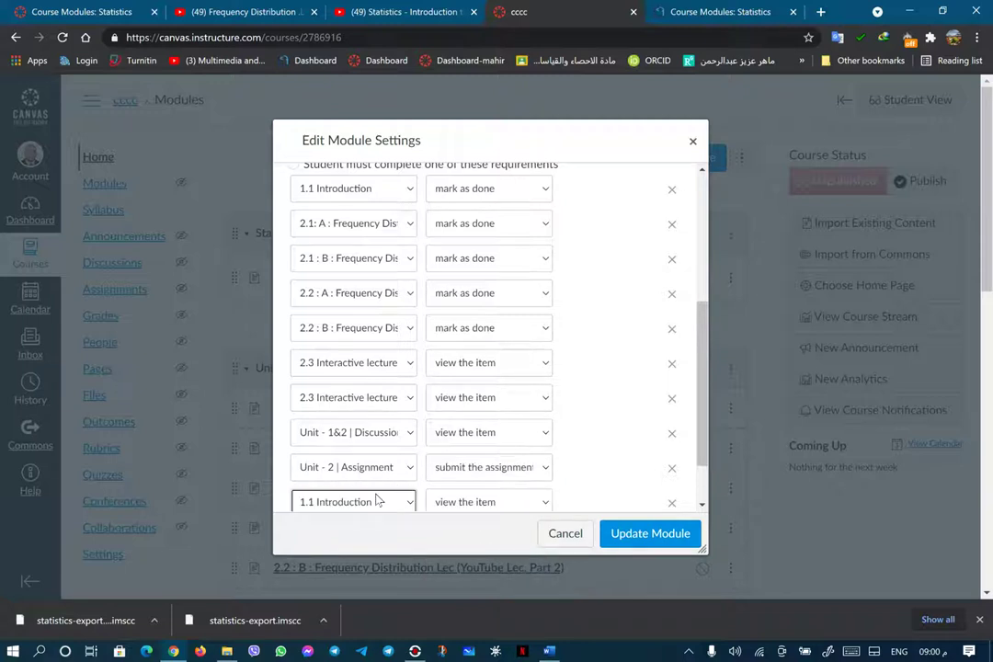
{"action": "scroll", "coordinate": [396, 459], "scroll_direction": "down", "scroll_amount": 2}
{"action": "left_click", "coordinate": [410, 434]}
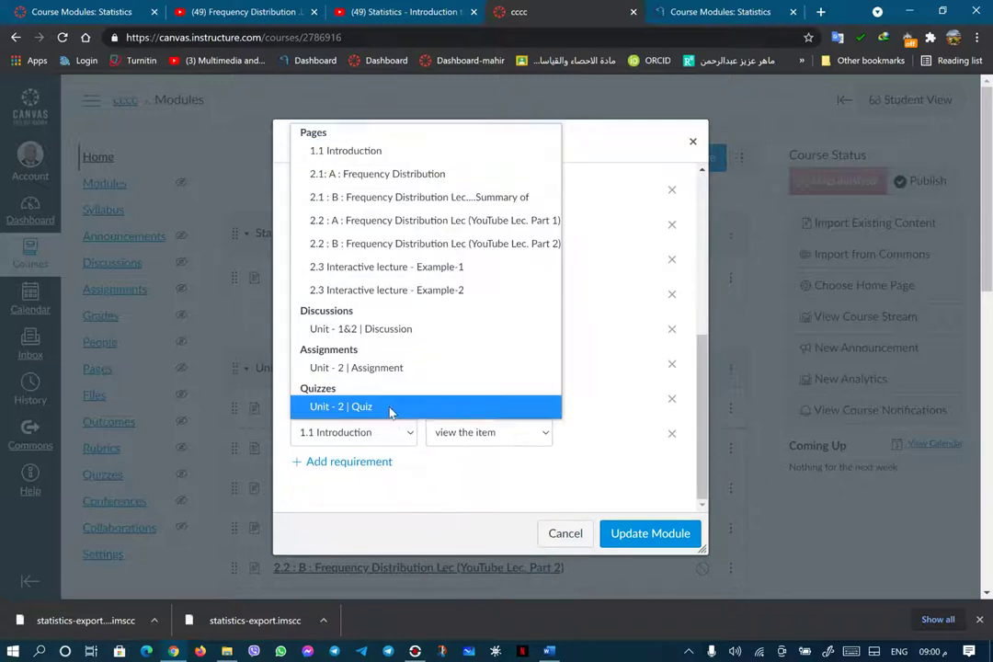
{"action": "left_click", "coordinate": [359, 406]}
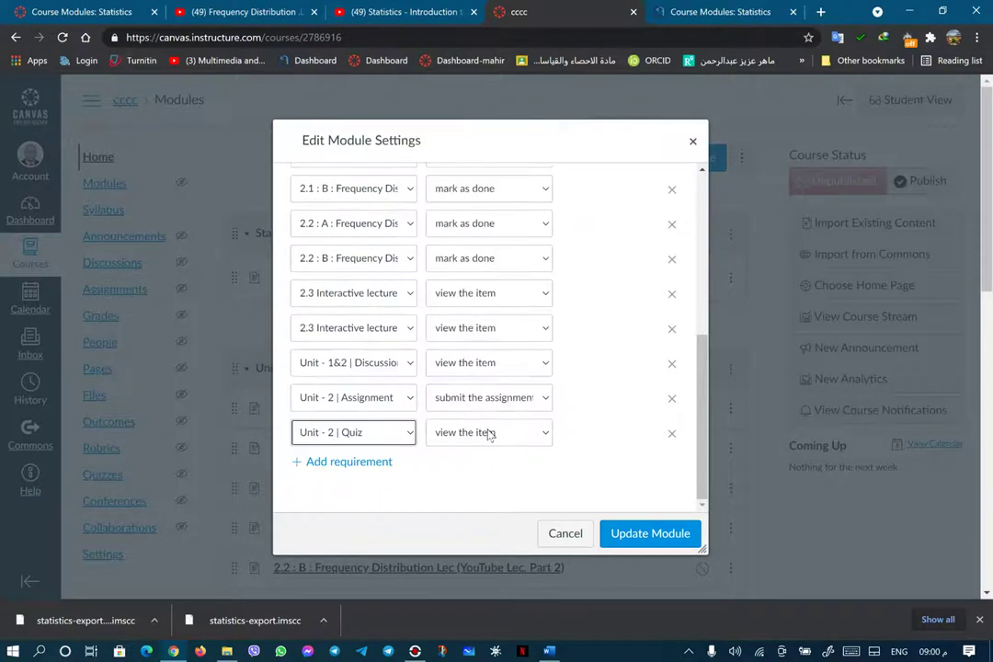
{"action": "left_click", "coordinate": [548, 434]}
{"action": "left_click", "coordinate": [526, 483]}
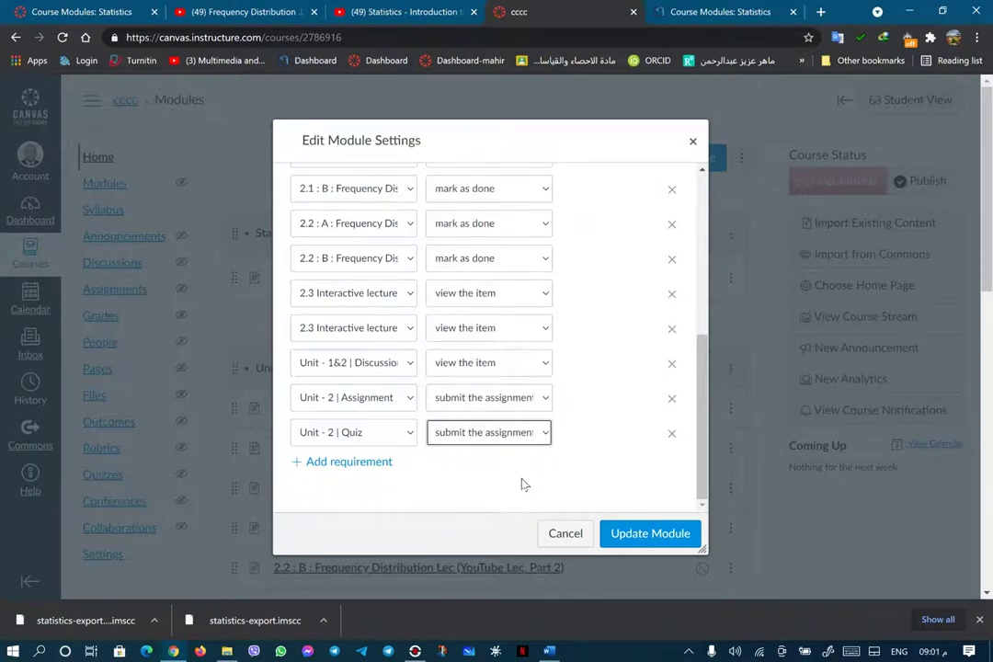
{"action": "left_click", "coordinate": [632, 541]}
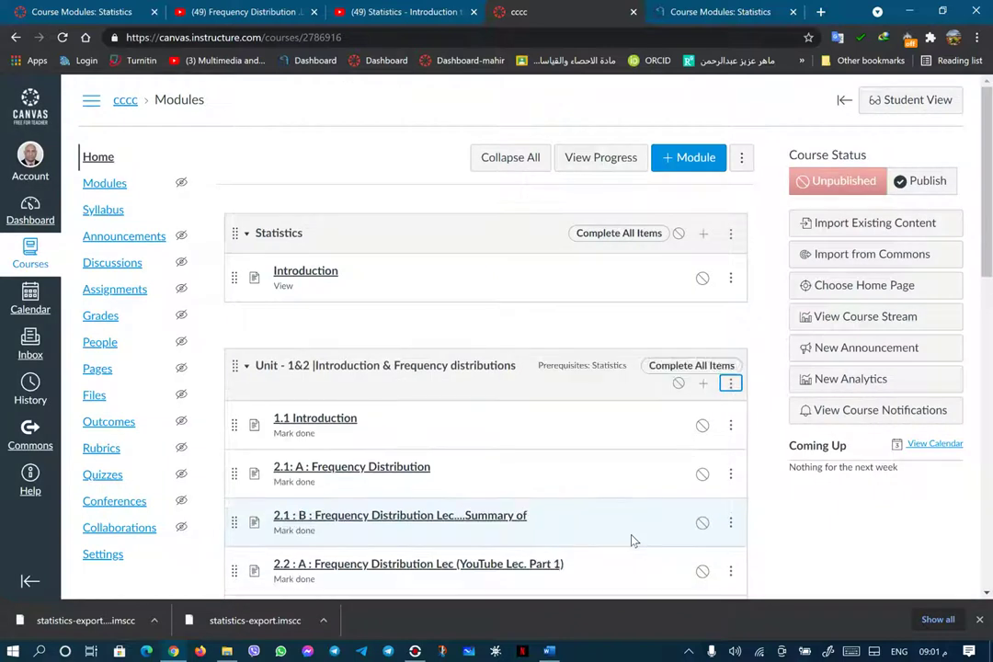
- Check the item details of Unit - 1&2 | Discussion in the module list and close them with an update
{"action": "scroll", "coordinate": [615, 502], "scroll_direction": "down", "scroll_amount": 5}
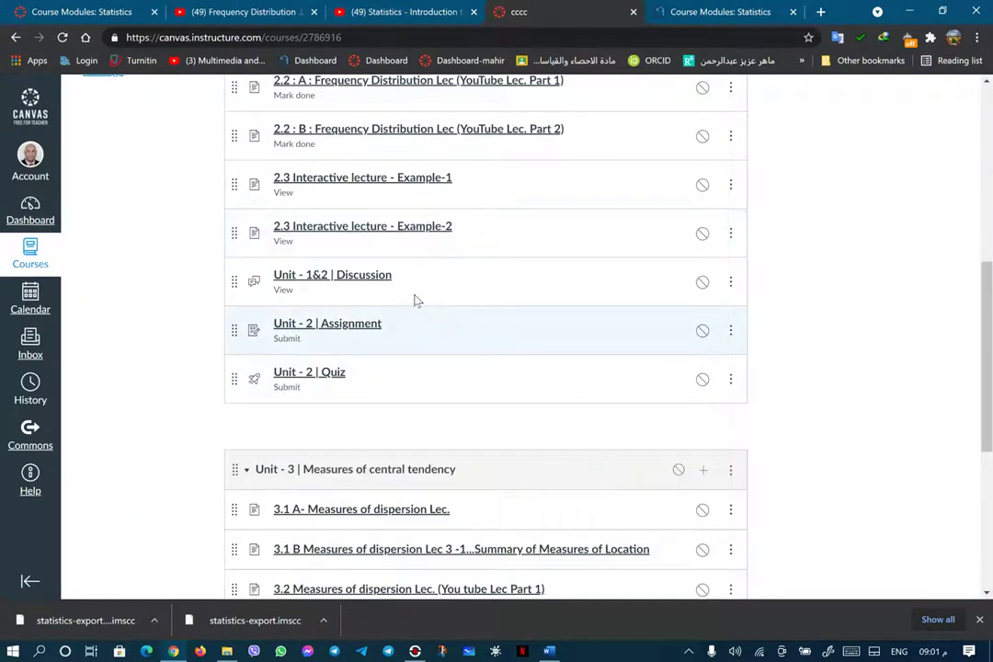
{"action": "left_click", "coordinate": [733, 284]}
{"action": "left_click", "coordinate": [707, 350]}
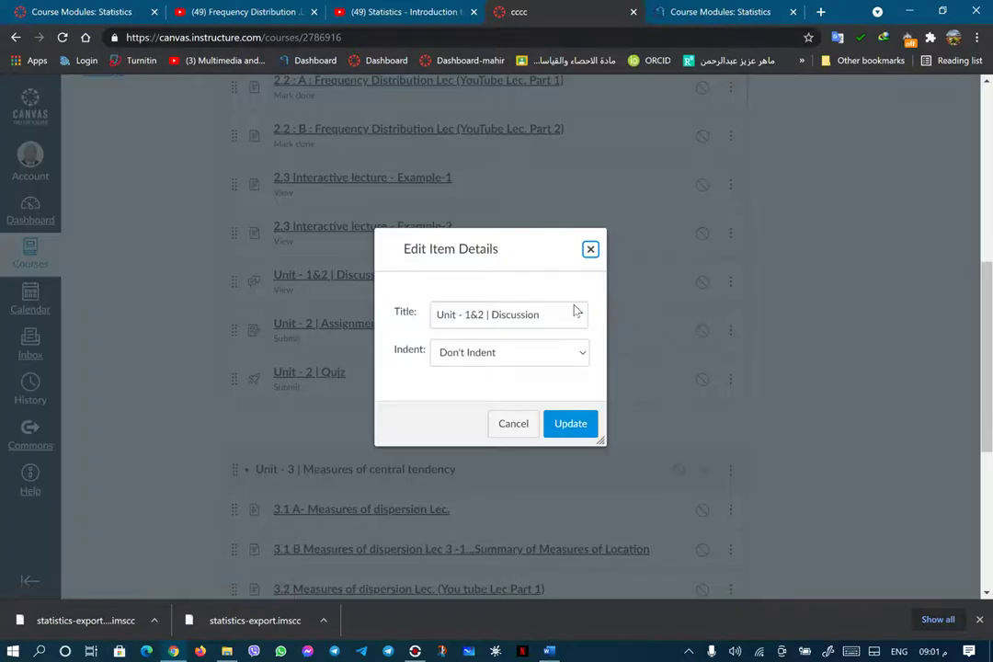
{"action": "left_click", "coordinate": [565, 426]}
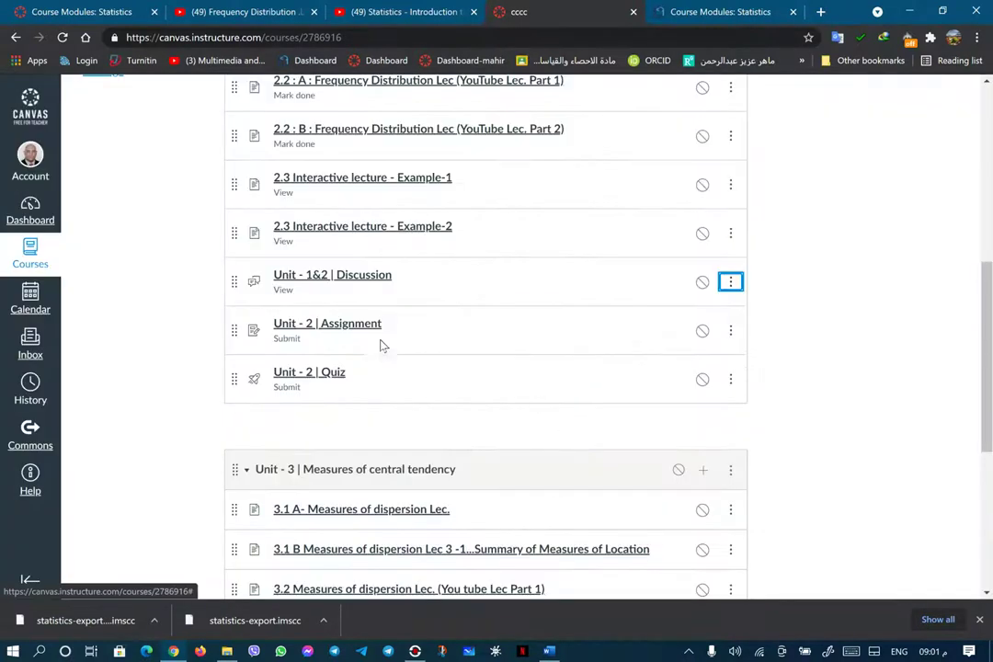
- Open Unit - 1&2 | Discussion for editing, and copy its question from Statistics.docx in Word
{"action": "left_click", "coordinate": [348, 276]}
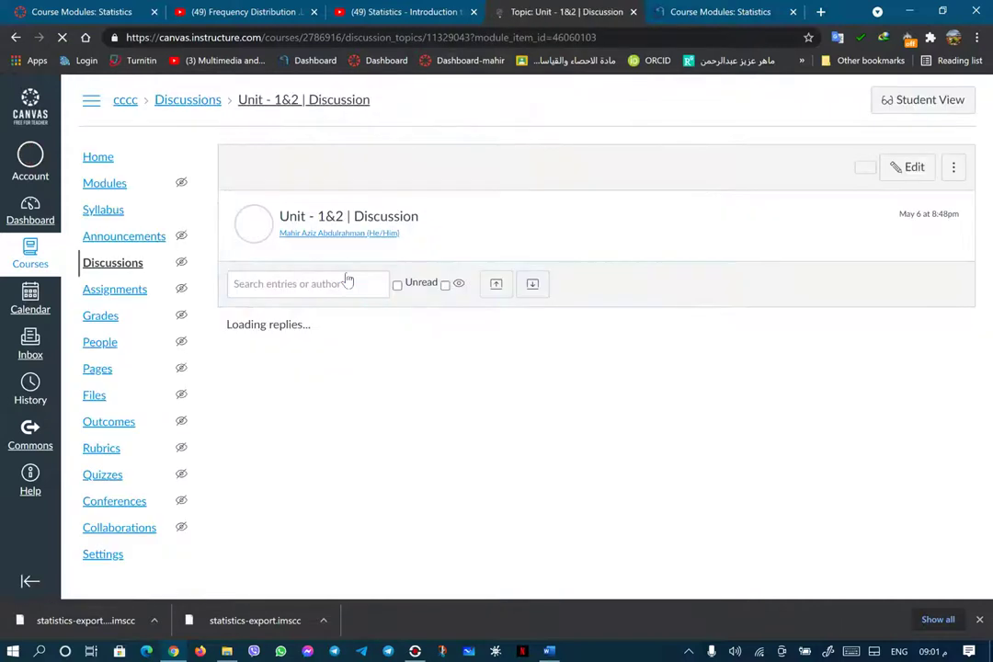
{"action": "left_click", "coordinate": [907, 168]}
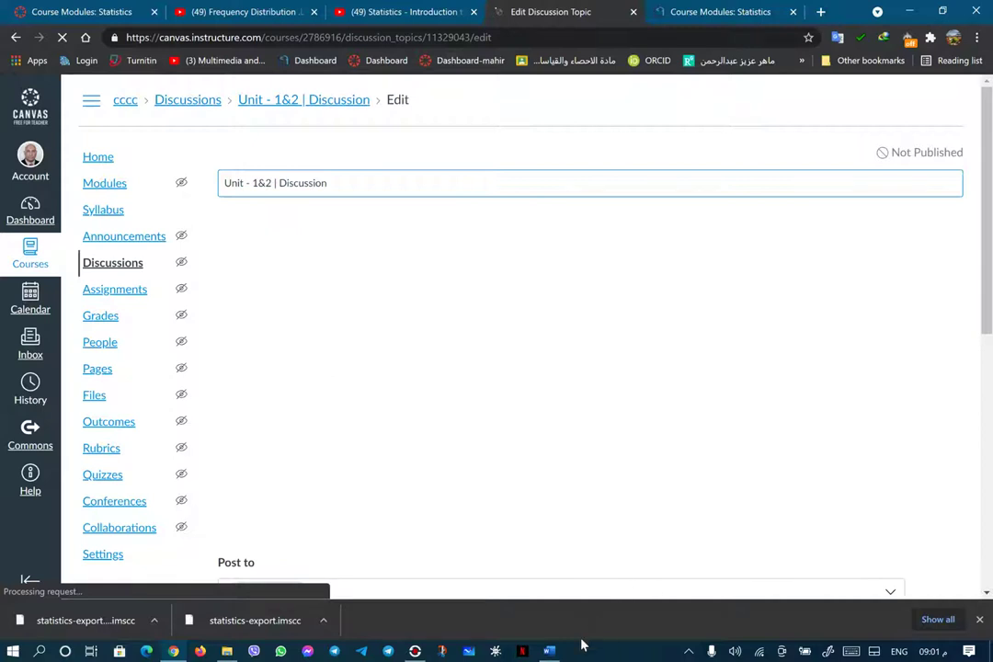
{"action": "left_click", "coordinate": [549, 651]}
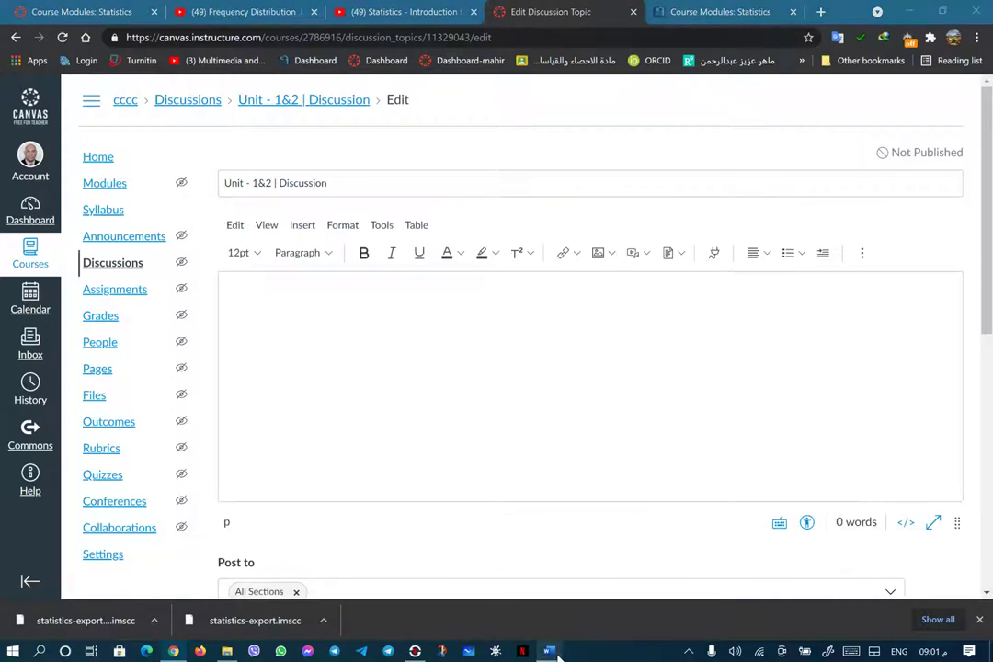
{"action": "scroll", "coordinate": [454, 435], "scroll_direction": "up", "scroll_amount": 6}
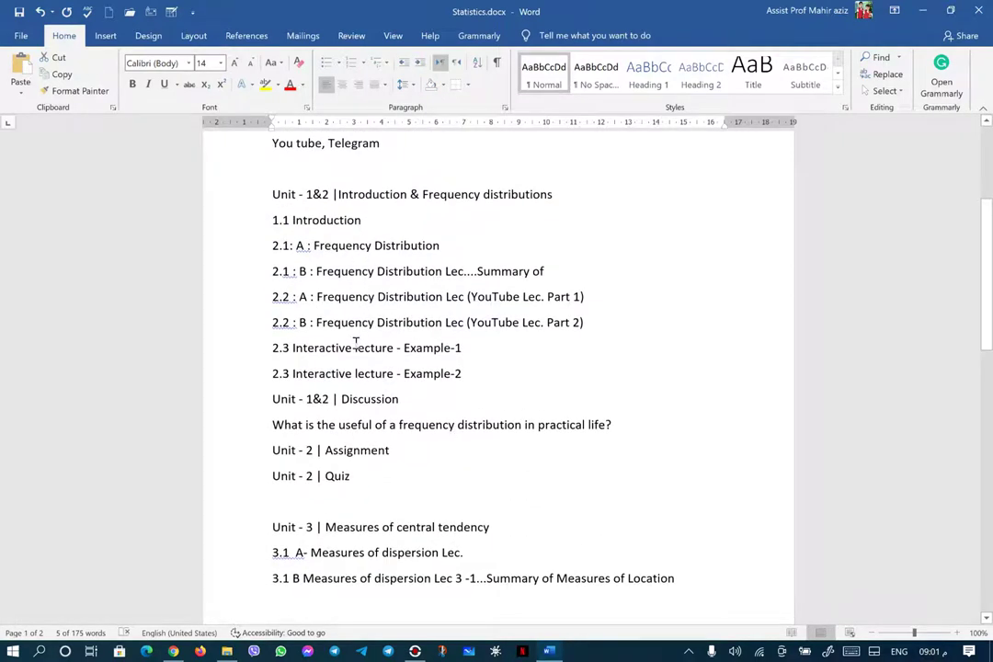
{"action": "left_click_drag", "start_coordinate": [273, 425], "coordinate": [612, 425]}
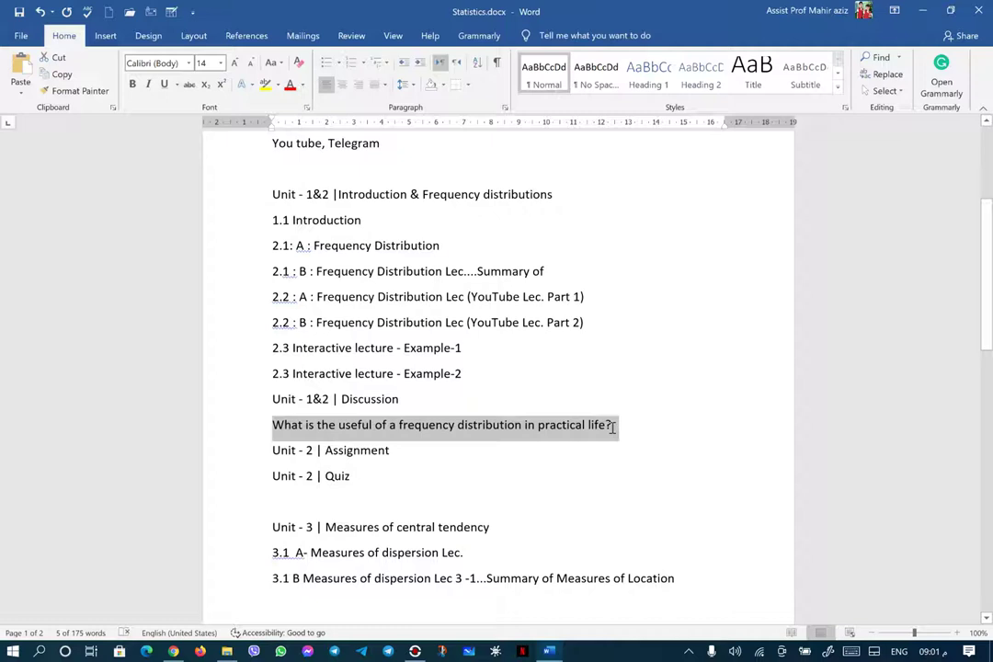
{"action": "right_click", "coordinate": [592, 432]}
{"action": "left_click", "coordinate": [623, 456]}
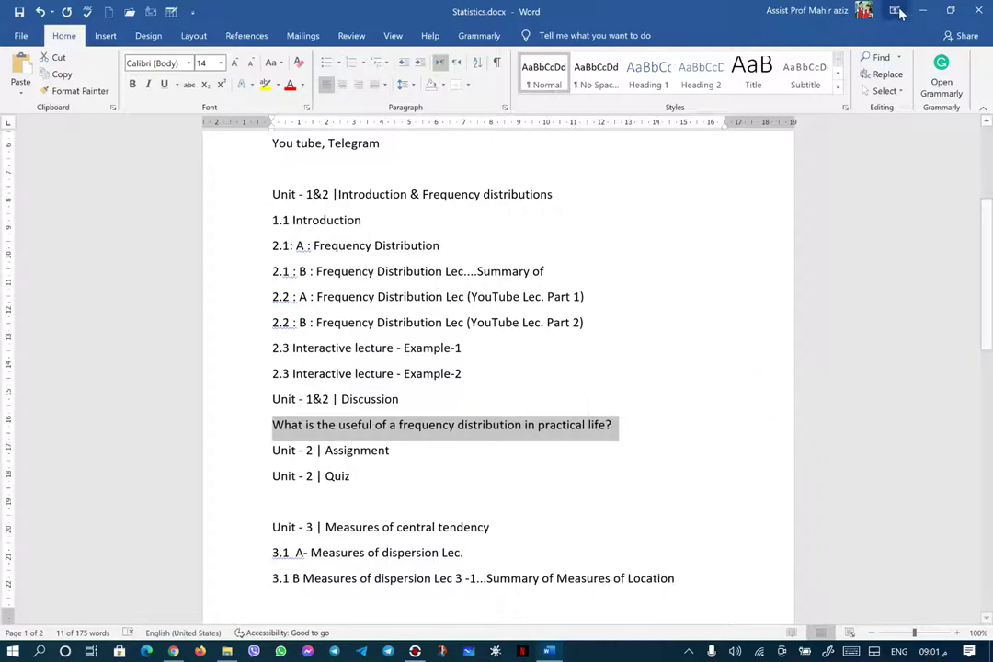
- Return to Canvas in the browser and paste "What is the useful of a frequency distribution in practical life?" into the discussion body
{"action": "key", "text": "alt+Tab"}
{"action": "left_click", "coordinate": [274, 308]}
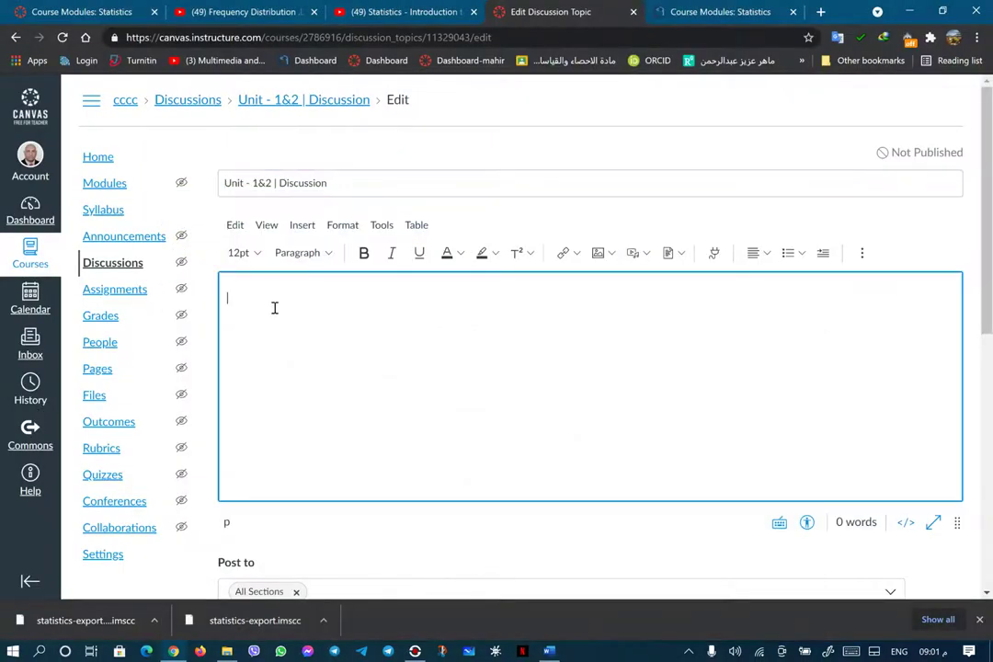
{"action": "right_click", "coordinate": [275, 308]}
{"action": "left_click", "coordinate": [313, 420]}
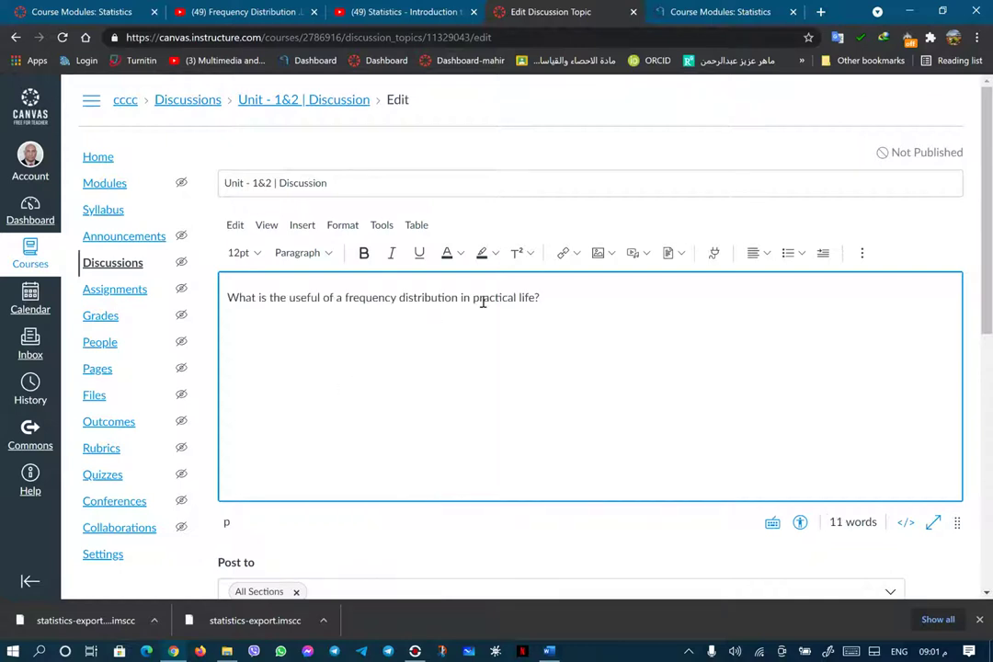
- Format the pasted discussion question as Heading 3 in bold italic
{"action": "left_click_drag", "start_coordinate": [541, 299], "coordinate": [226, 291]}
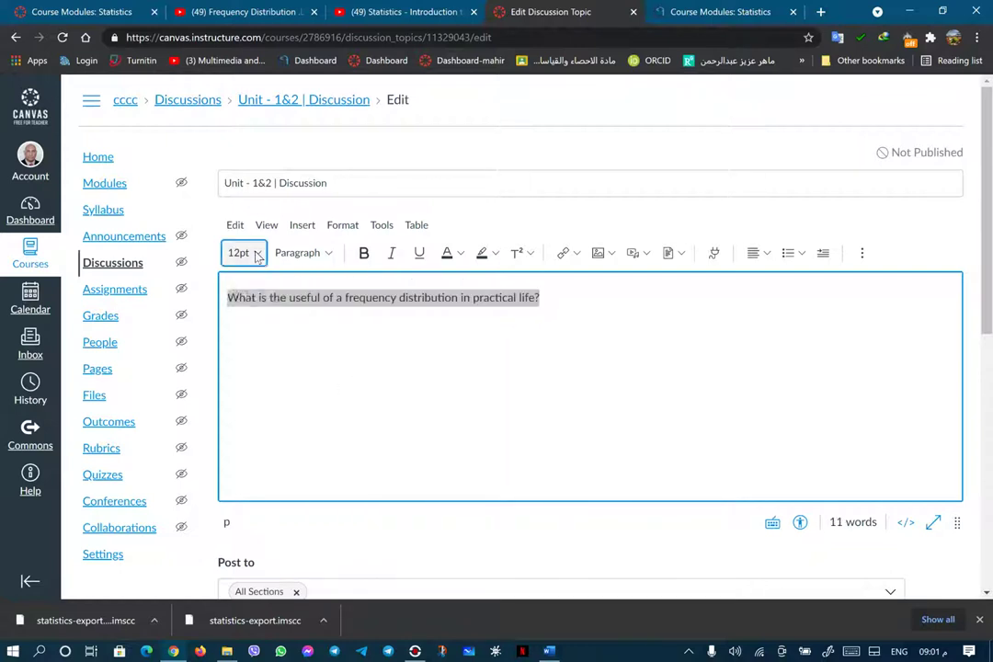
{"action": "left_click", "coordinate": [238, 253]}
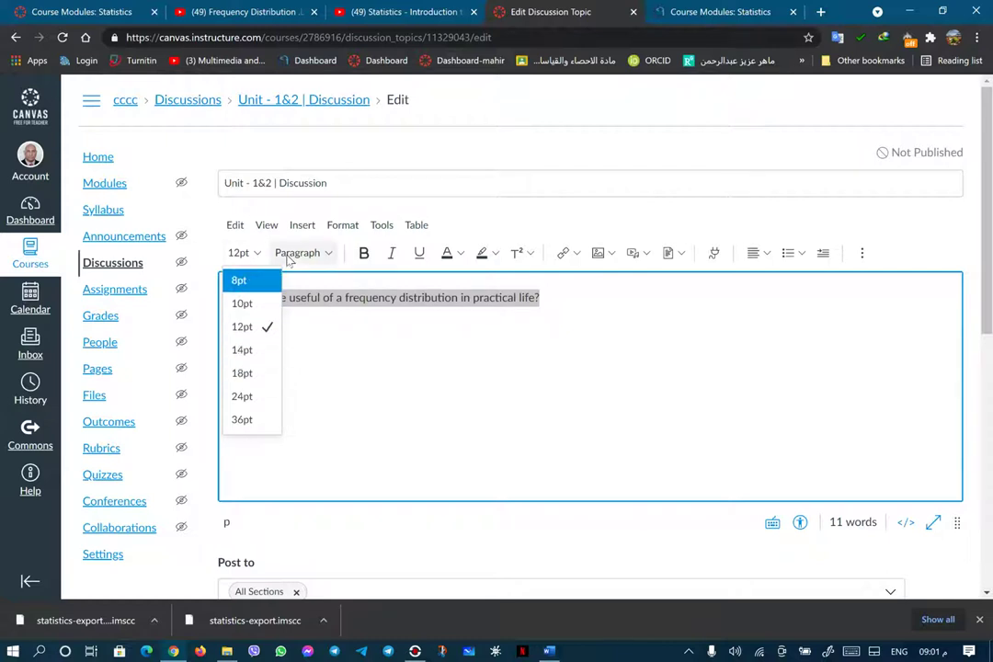
{"action": "left_click", "coordinate": [327, 254]}
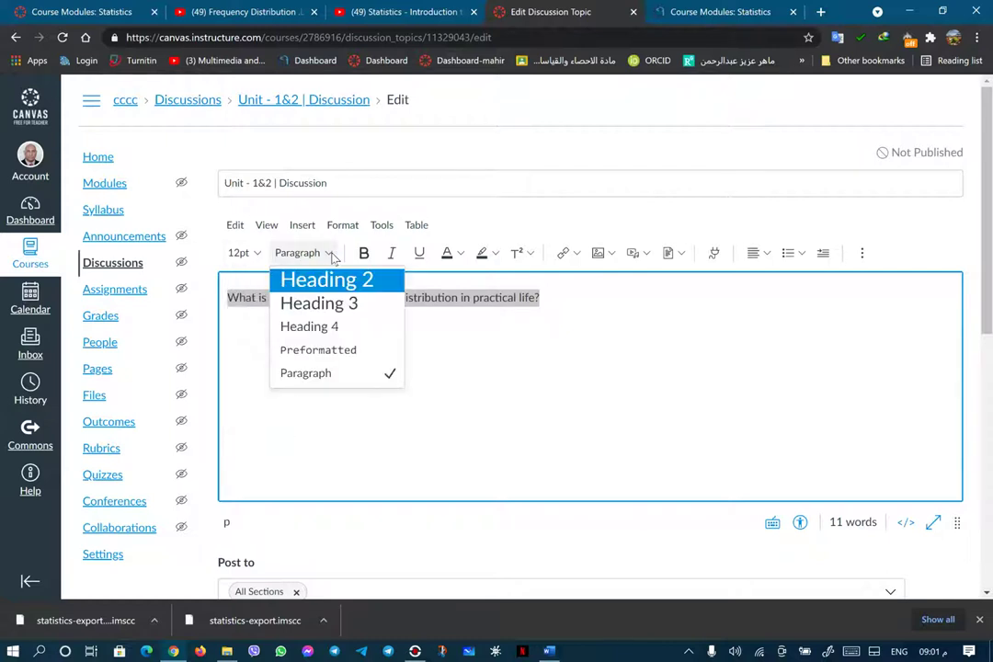
{"action": "left_click", "coordinate": [326, 305]}
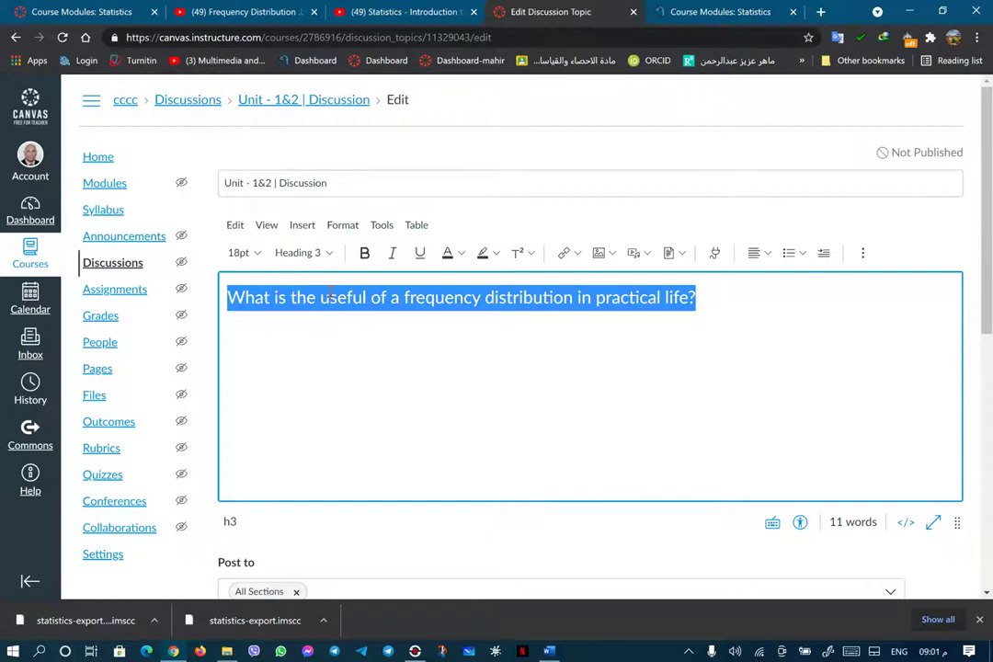
{"action": "left_click", "coordinate": [364, 253]}
{"action": "left_click", "coordinate": [392, 253]}
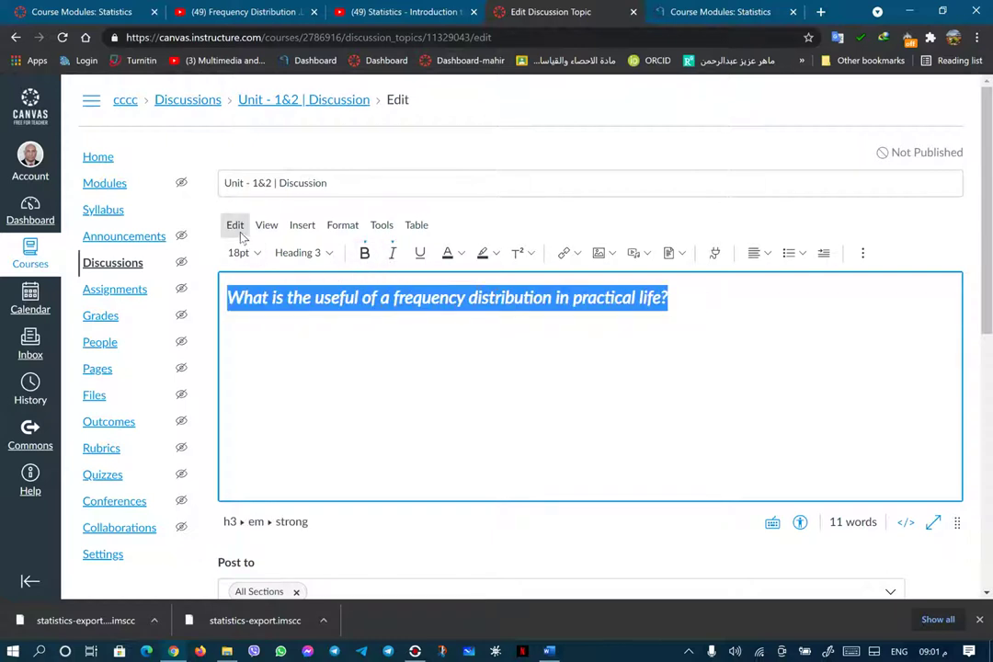
{"action": "left_click", "coordinate": [303, 226]}
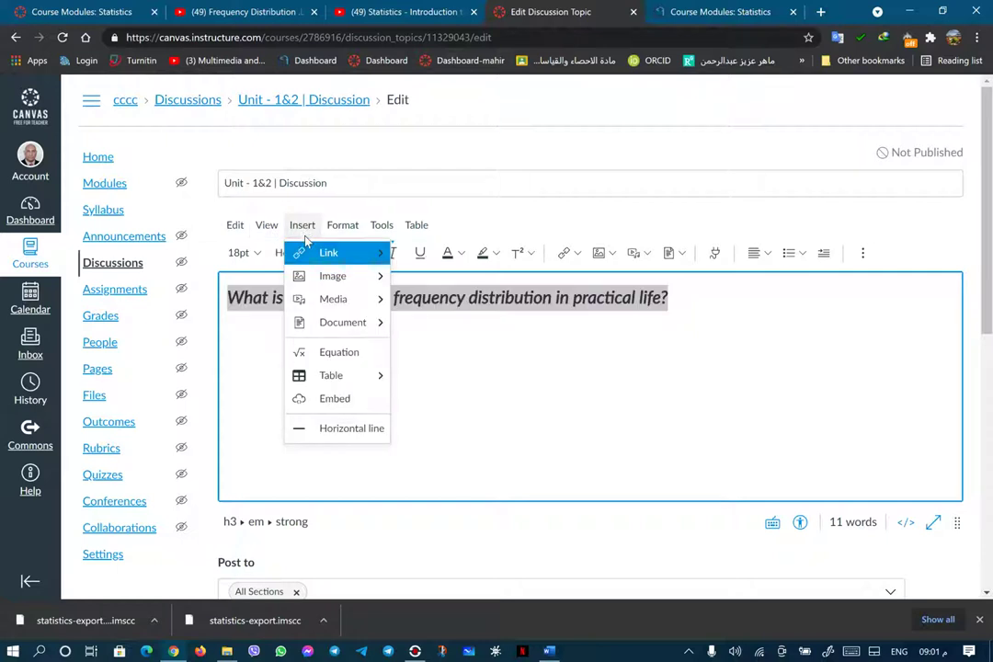
{"action": "mouse_move", "coordinate": [329, 278]}
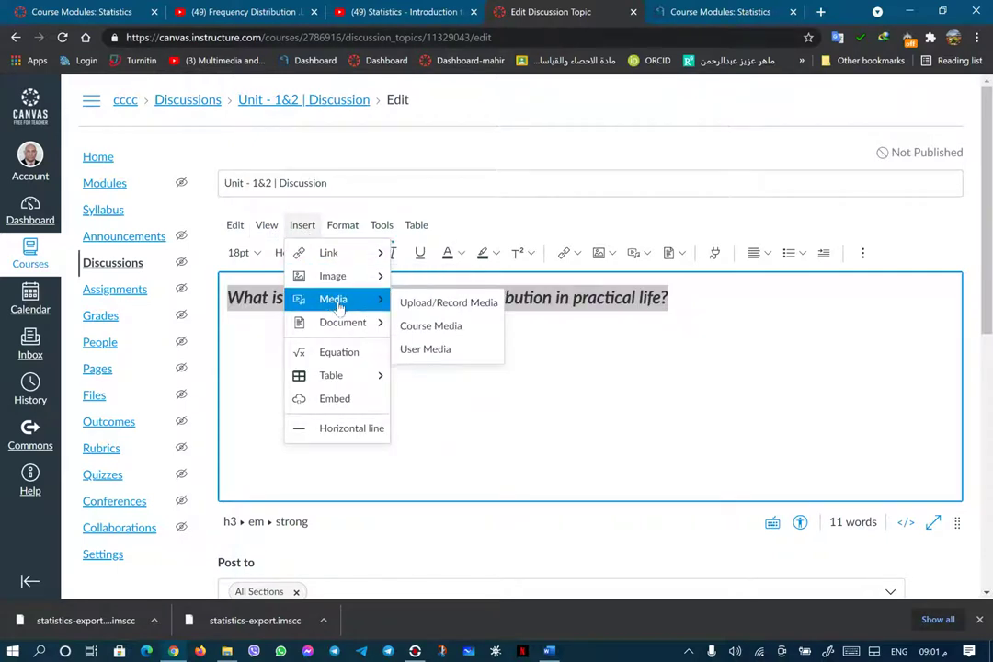
{"action": "mouse_move", "coordinate": [348, 377]}
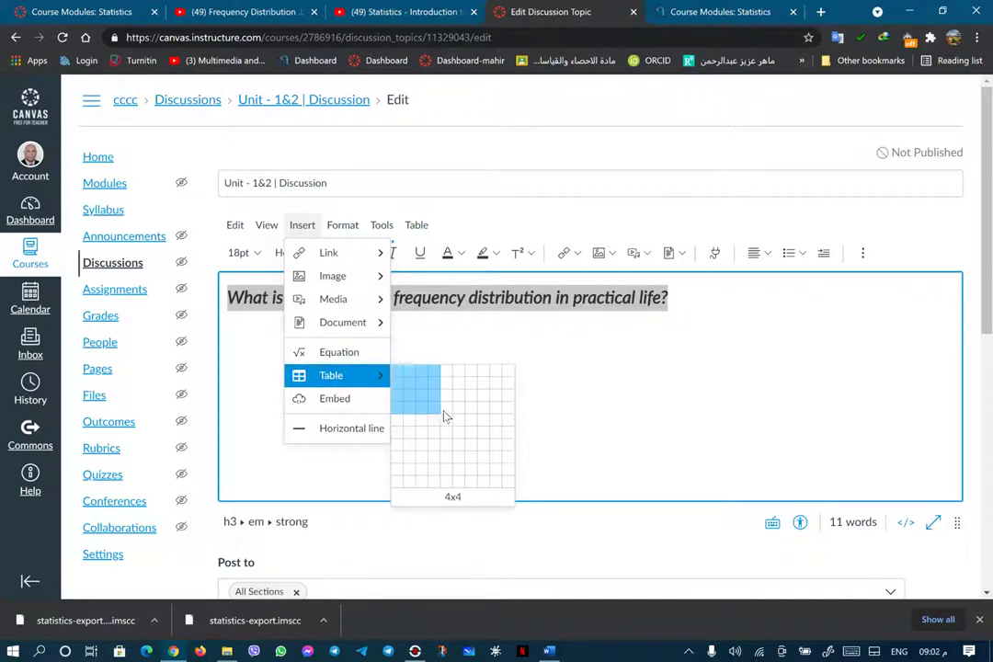
{"action": "left_click", "coordinate": [629, 386]}
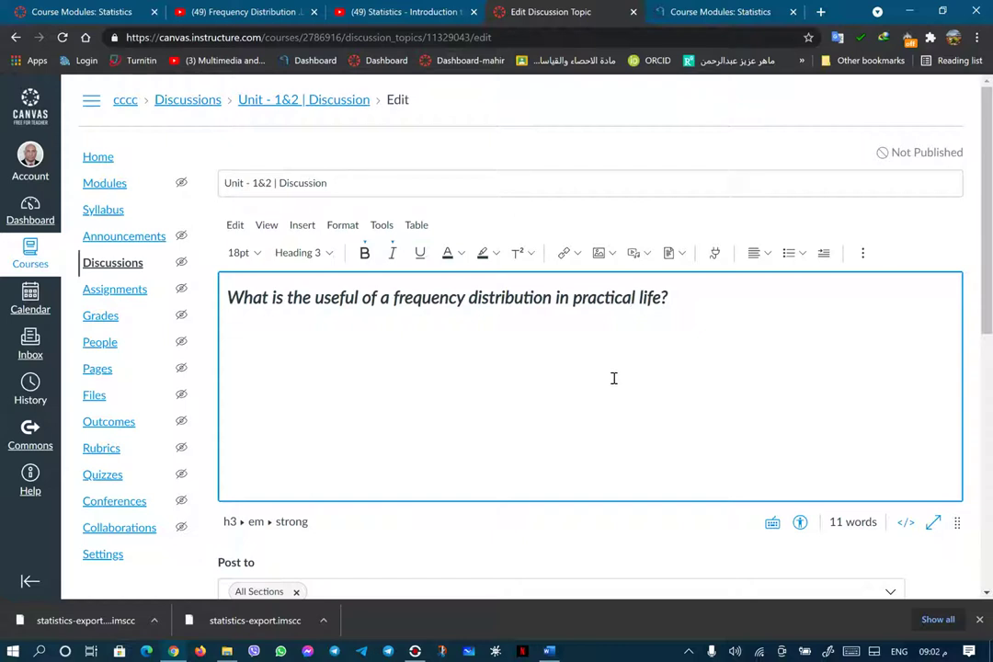
- Enable threaded replies, posting before seeing replies, the podcast feed and grading for the discussion
{"action": "scroll", "coordinate": [615, 379], "scroll_direction": "down", "scroll_amount": 3}
{"action": "scroll", "coordinate": [517, 278], "scroll_direction": "down", "scroll_amount": 3}
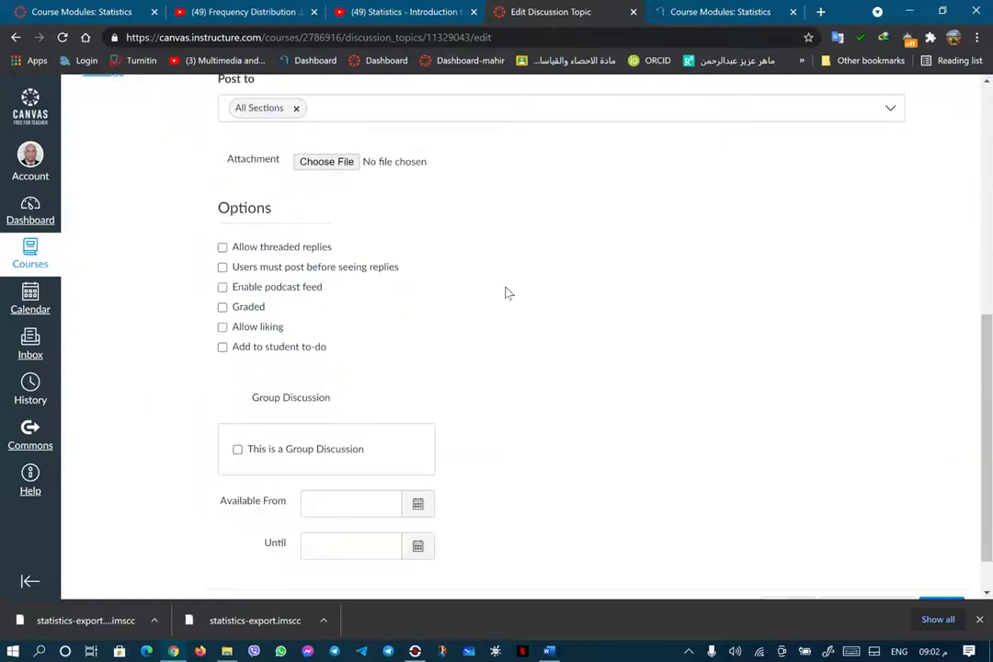
{"action": "left_click", "coordinate": [221, 267]}
{"action": "left_click", "coordinate": [222, 246]}
{"action": "left_click", "coordinate": [222, 288]}
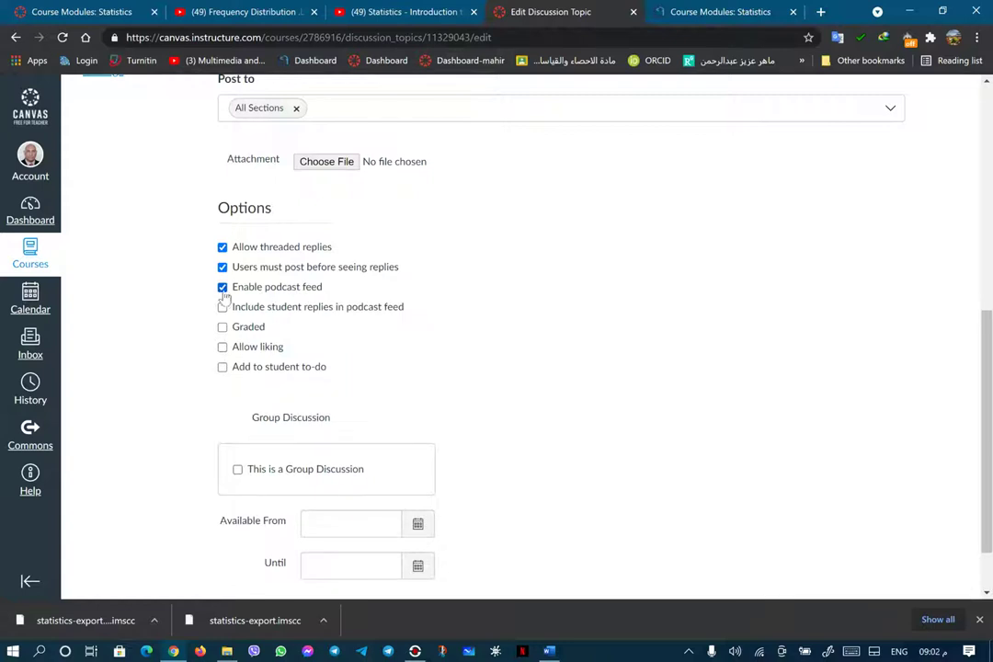
{"action": "left_click", "coordinate": [223, 326]}
- Set the discussion's points possible to 10 and review the choices for grade display and assignment group
{"action": "scroll", "coordinate": [226, 331], "scroll_direction": "down", "scroll_amount": 1}
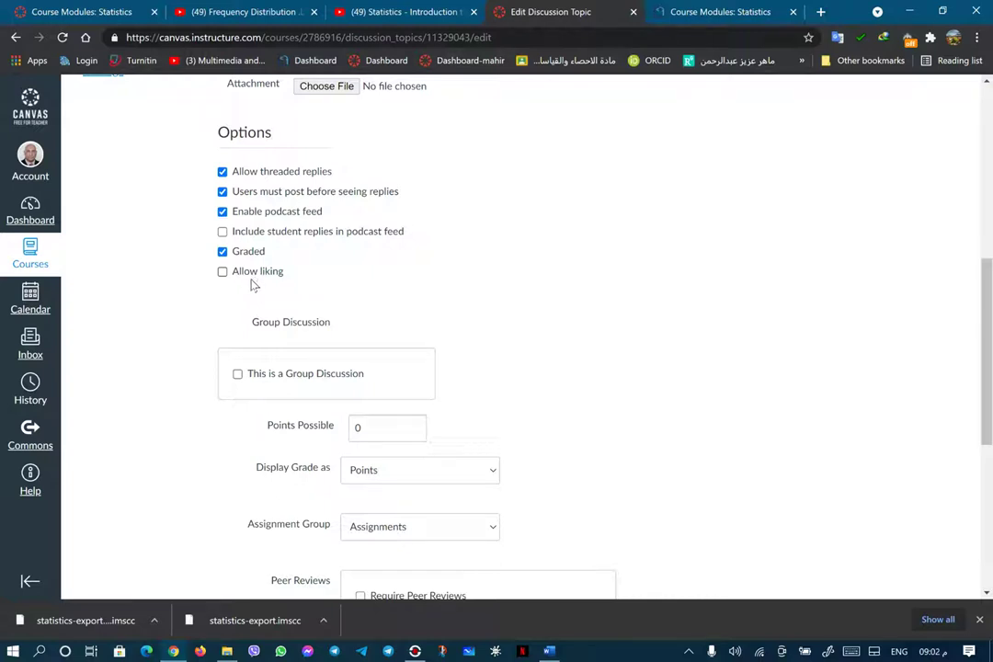
{"action": "double_click", "coordinate": [357, 427]}
{"action": "left_click", "coordinate": [491, 471]}
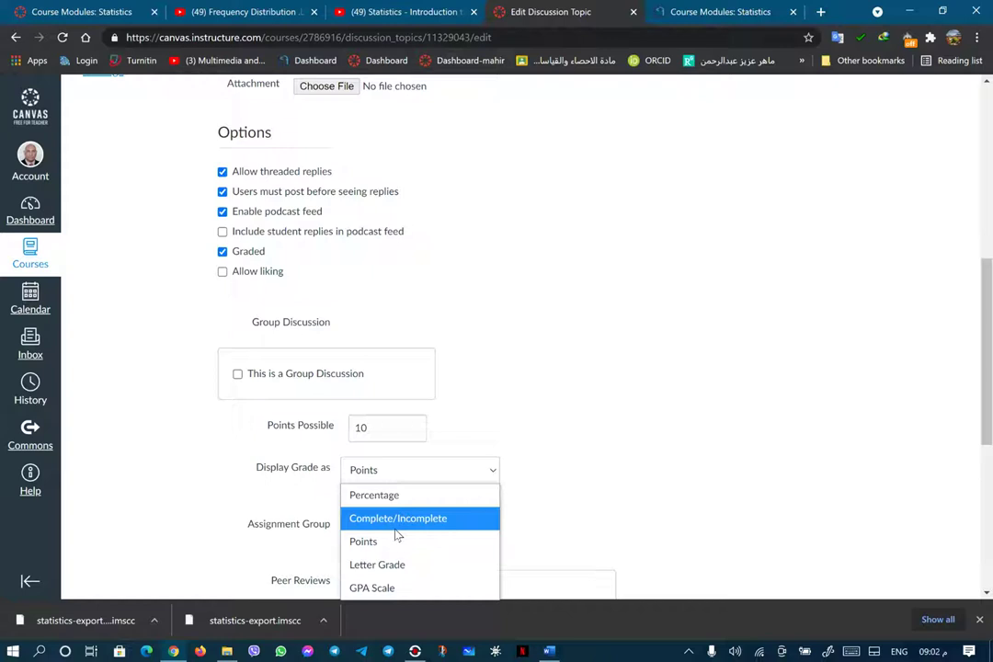
{"action": "left_click", "coordinate": [617, 406]}
{"action": "scroll", "coordinate": [609, 412], "scroll_direction": "down", "scroll_amount": 3}
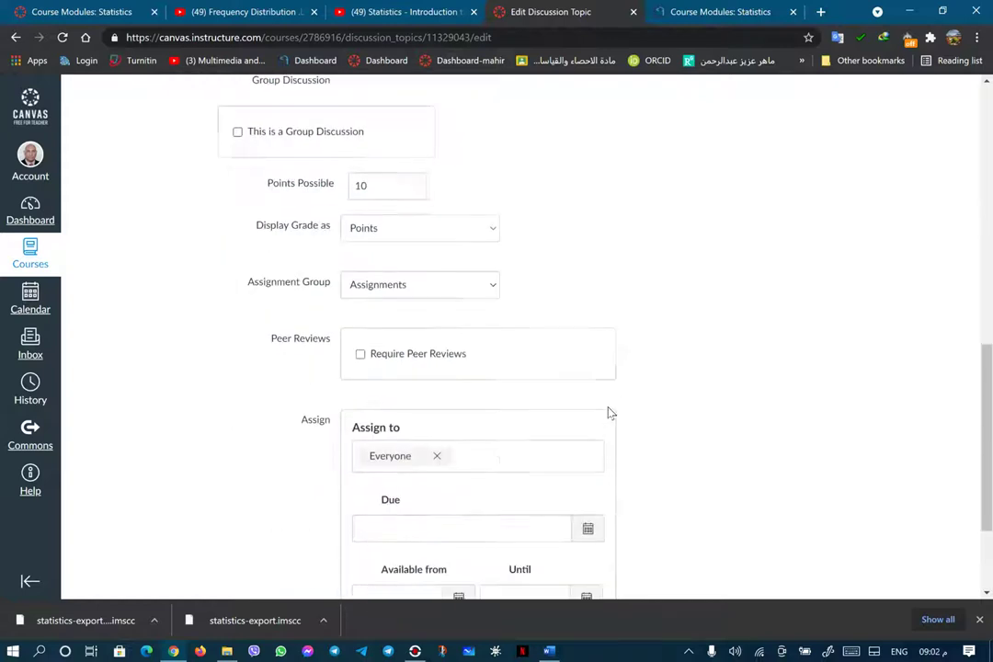
{"action": "left_click", "coordinate": [494, 289]}
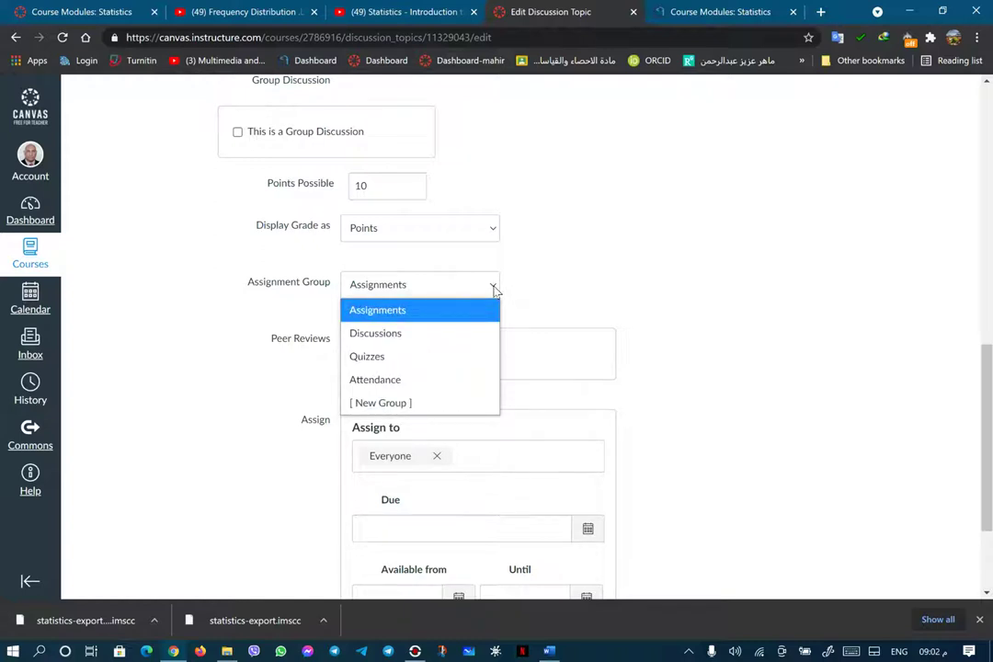
{"action": "left_click", "coordinate": [494, 289]}
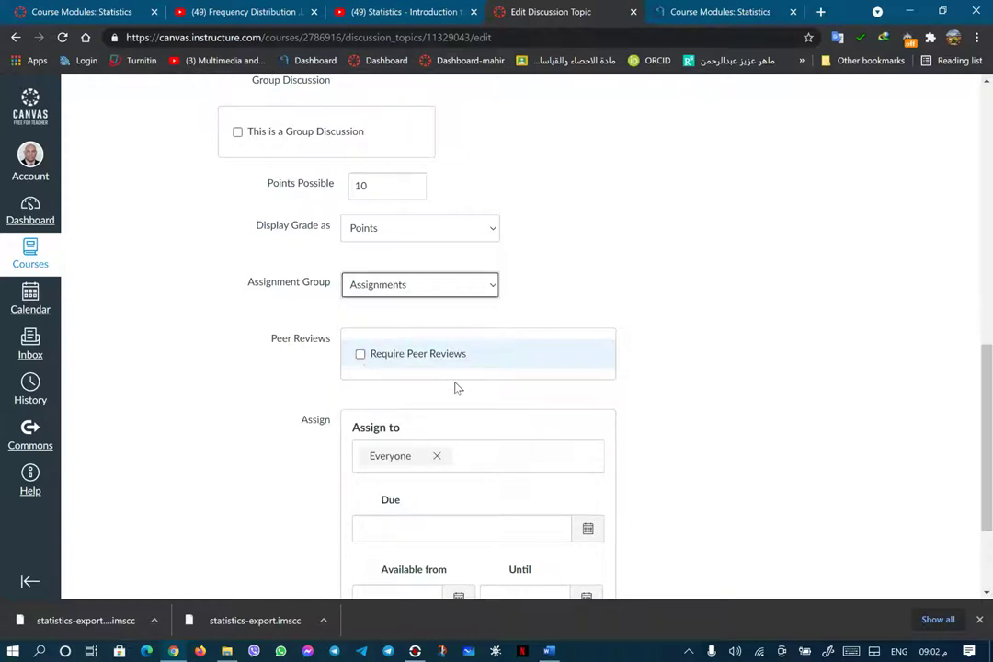
- Set the discussion's Available from date to May 6 at 6:00 pm
{"action": "scroll", "coordinate": [448, 414], "scroll_direction": "down", "scroll_amount": 2}
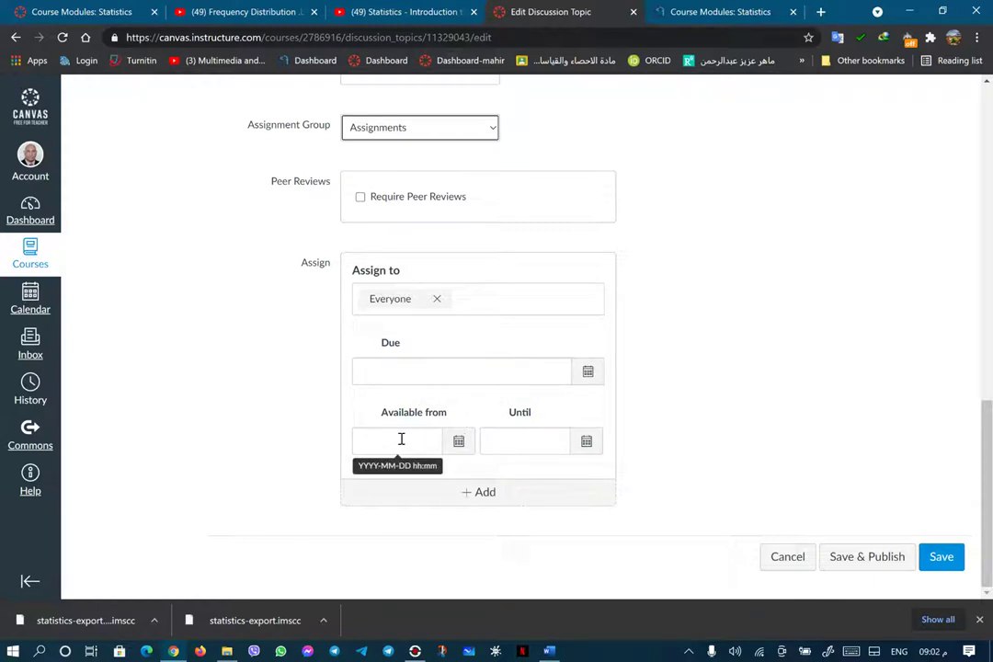
{"action": "left_click", "coordinate": [463, 450]}
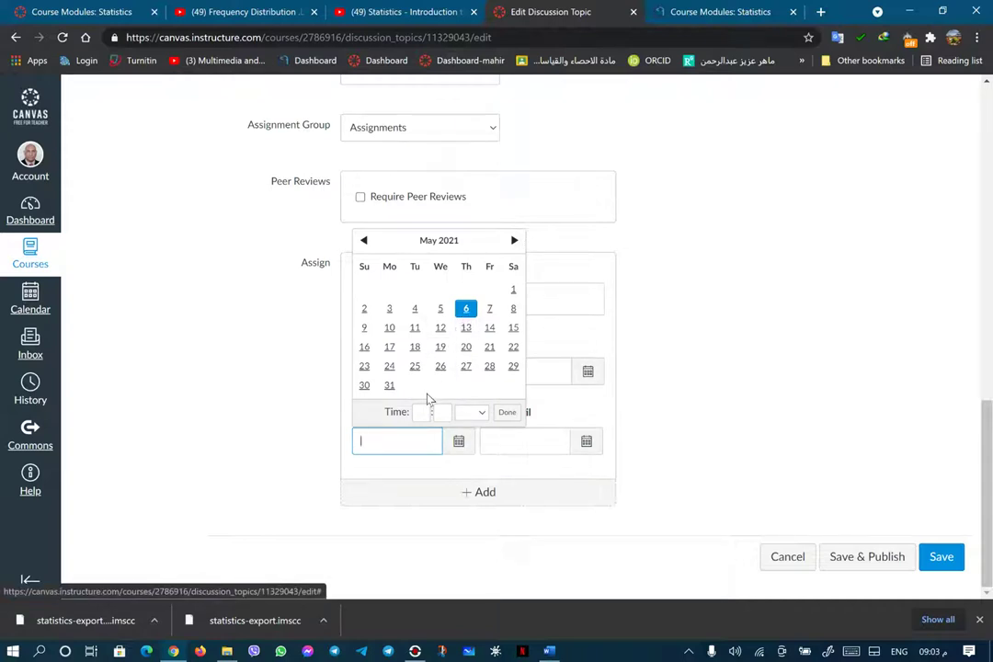
{"action": "left_click", "coordinate": [421, 416]}
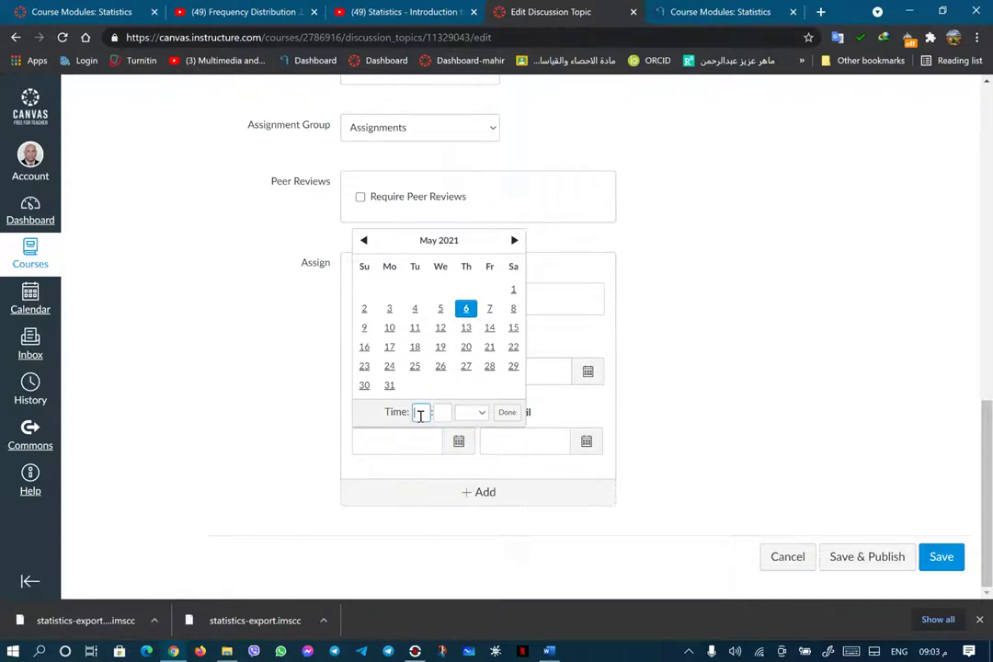
{"action": "type", "text": "6"}
{"action": "left_click", "coordinate": [446, 413]}
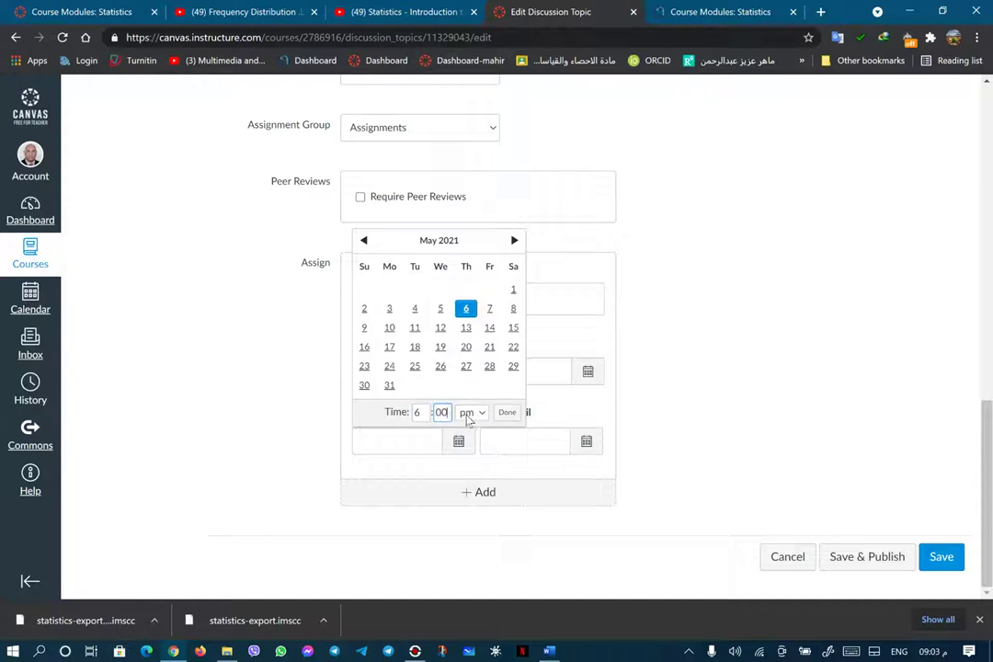
{"action": "left_click", "coordinate": [506, 412]}
- Set the discussion's due date to May 7 at 6 pm
{"action": "left_click", "coordinate": [450, 373]}
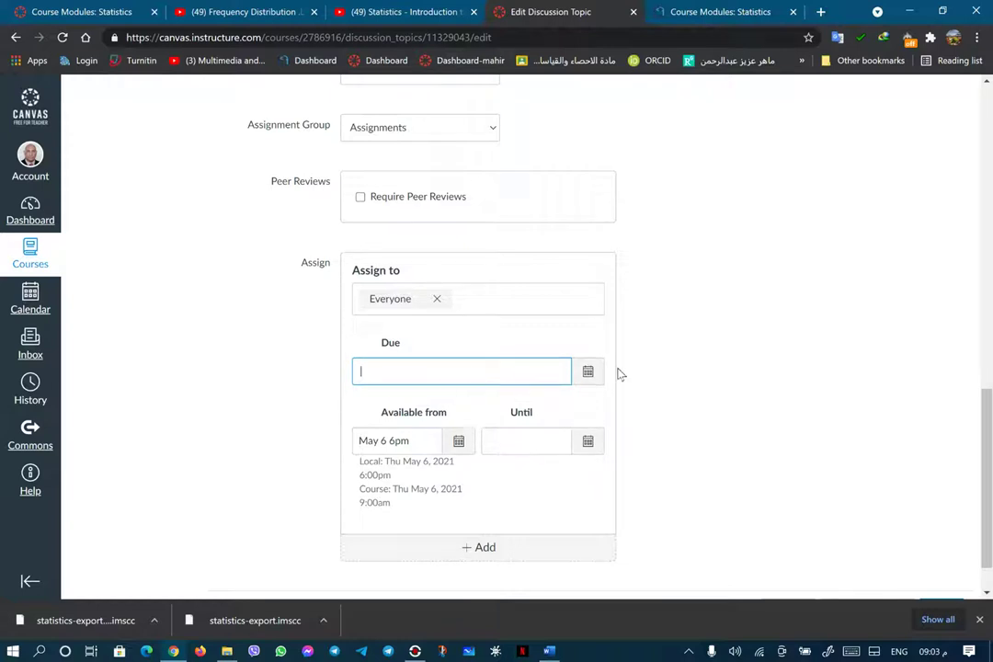
{"action": "left_click", "coordinate": [588, 373]}
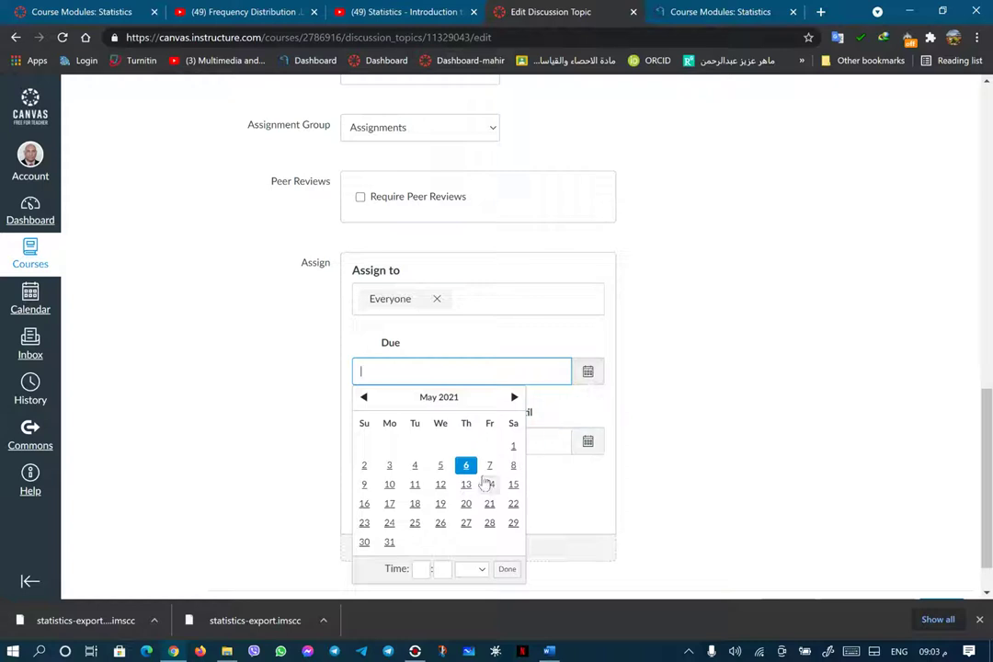
{"action": "left_click", "coordinate": [489, 464]}
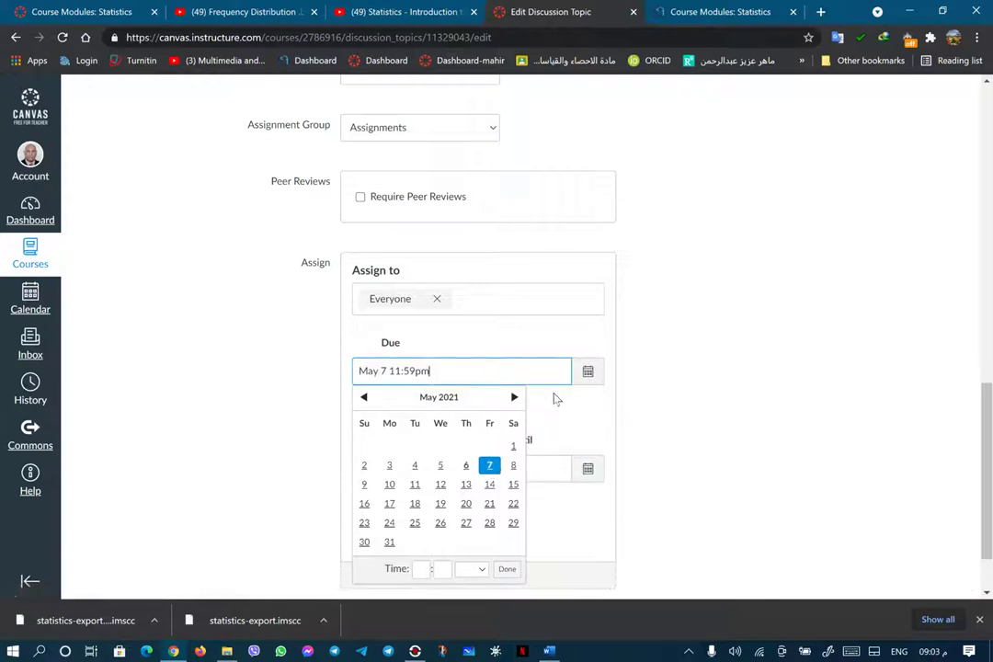
{"action": "left_click", "coordinate": [424, 568]}
{"action": "type", "text": "6"}
{"action": "left_click", "coordinate": [438, 569]}
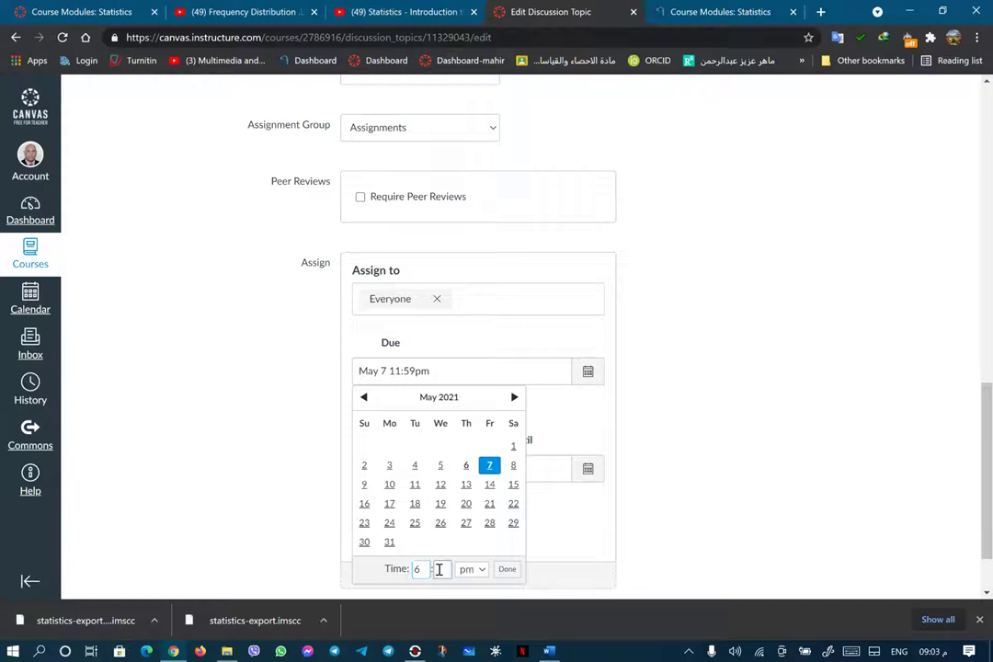
{"action": "left_click", "coordinate": [507, 569]}
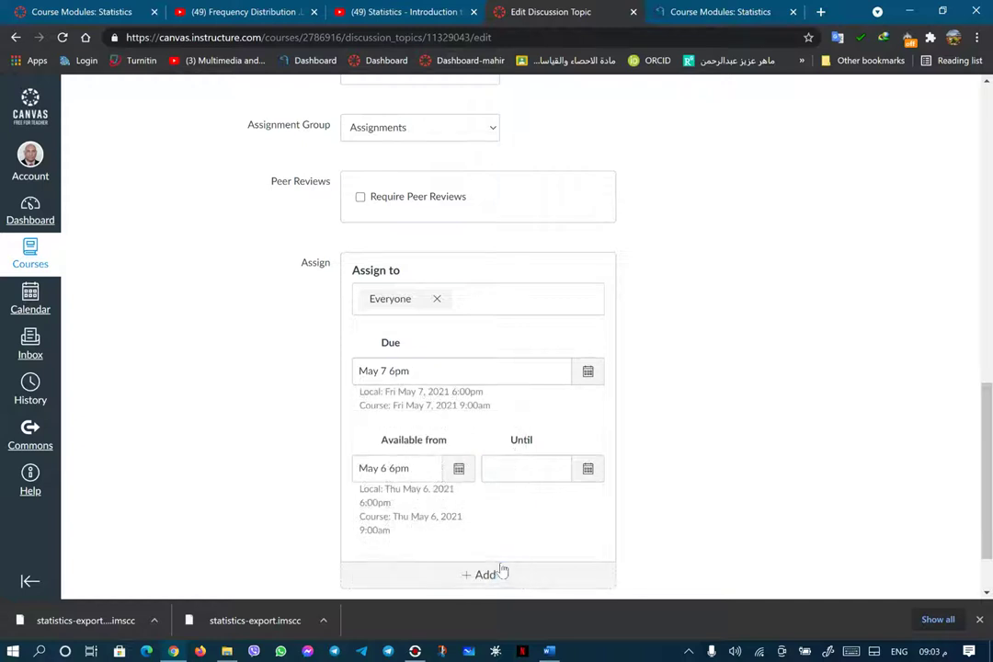
- Set the discussion's Until date to May 7 at 6 pm and save the discussion without publishing it
{"action": "left_click", "coordinate": [592, 472]}
{"action": "left_click", "coordinate": [588, 470]}
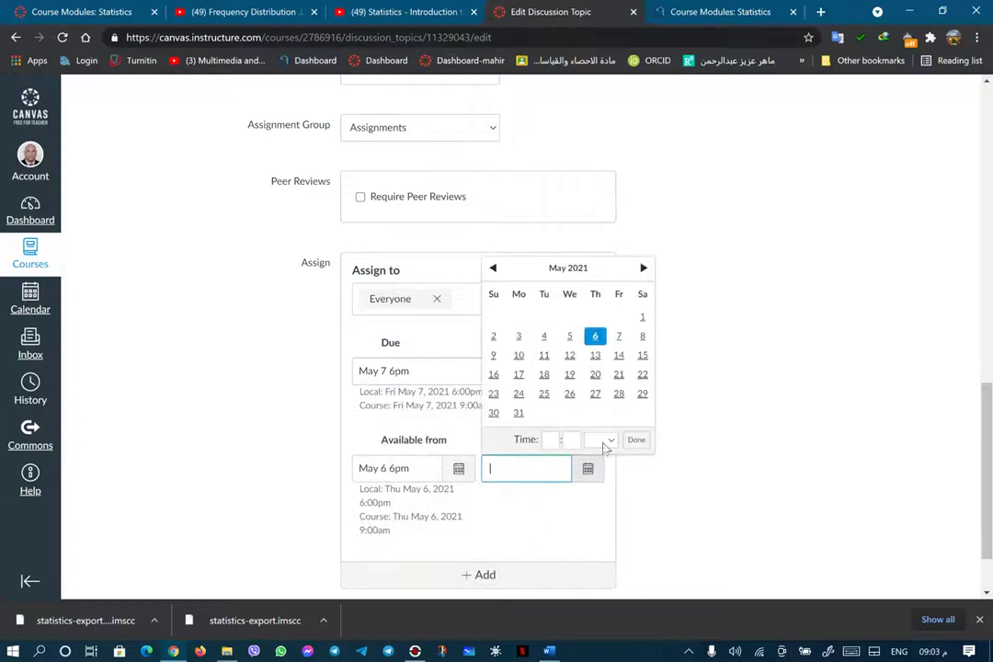
{"action": "left_click", "coordinate": [618, 335]}
{"action": "left_click", "coordinate": [550, 440]}
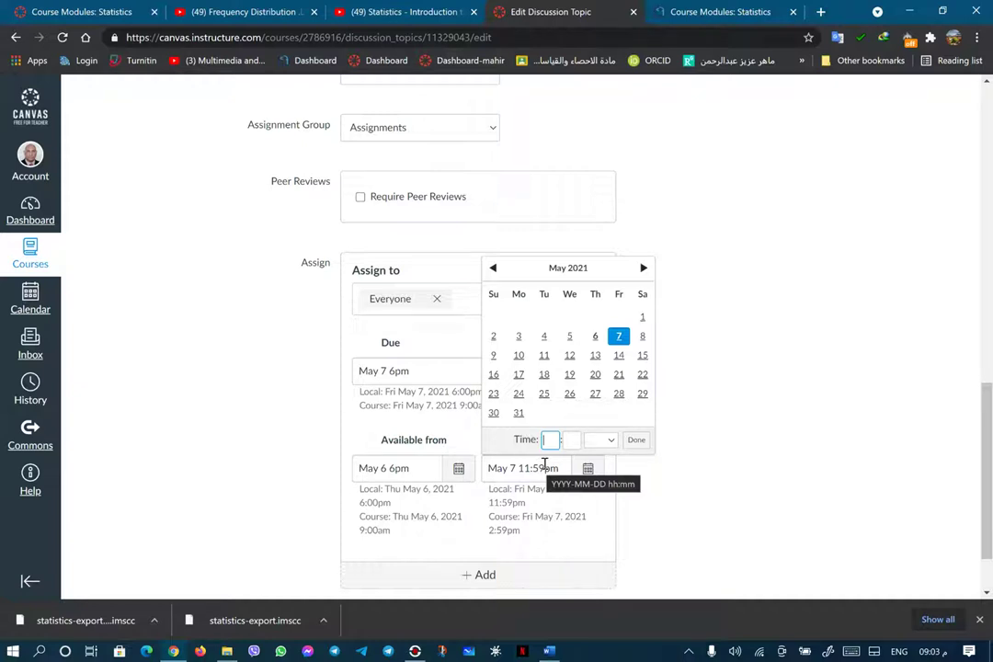
{"action": "type", "text": "6"}
{"action": "left_click", "coordinate": [573, 440]}
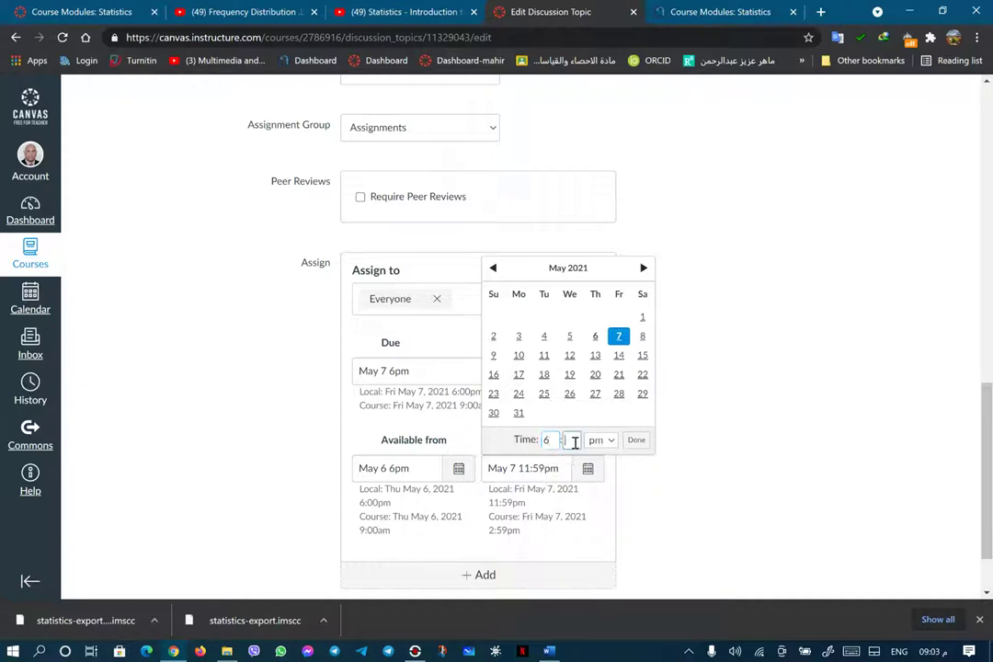
{"action": "left_click", "coordinate": [634, 441]}
{"action": "scroll", "coordinate": [677, 453], "scroll_direction": "down", "scroll_amount": 1}
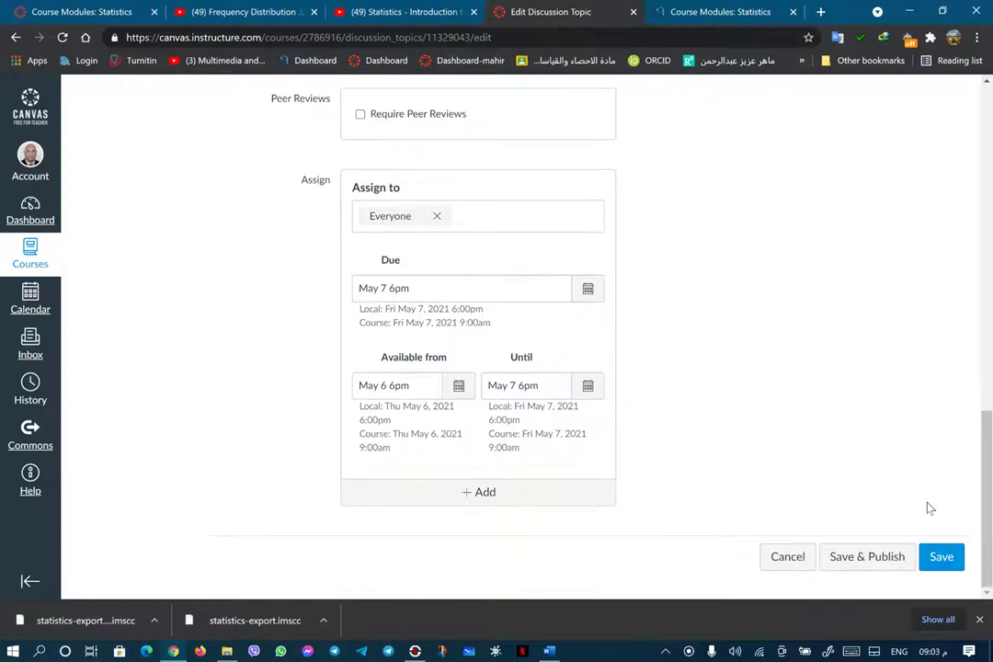
{"action": "left_click", "coordinate": [943, 559]}
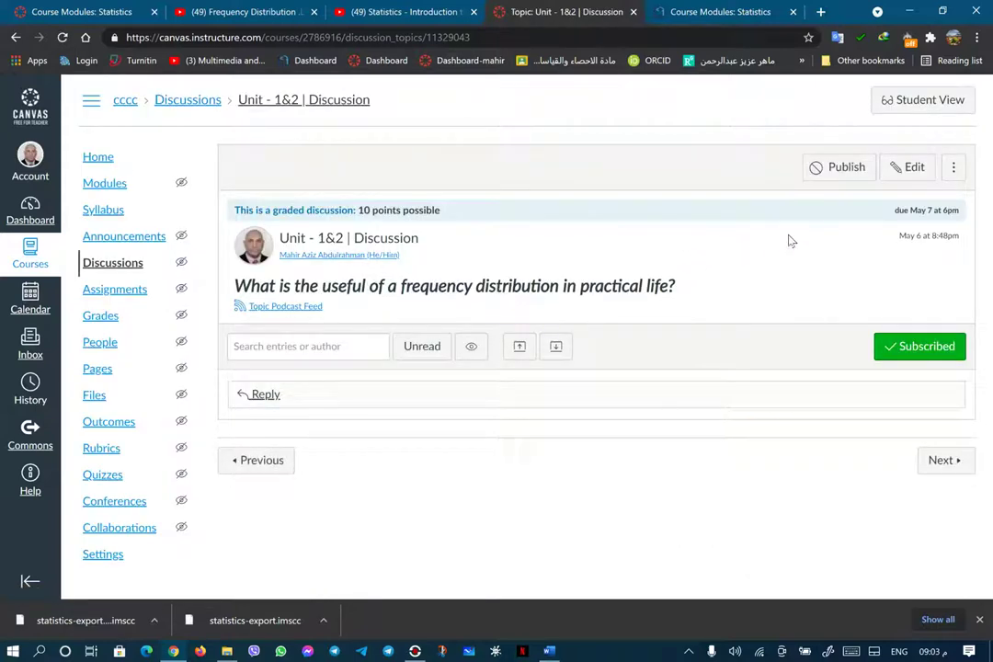
- In the Unit - 1&2 module's settings, change the Discussion requirement to submit the assignment and update the module
{"action": "left_click", "coordinate": [107, 187]}
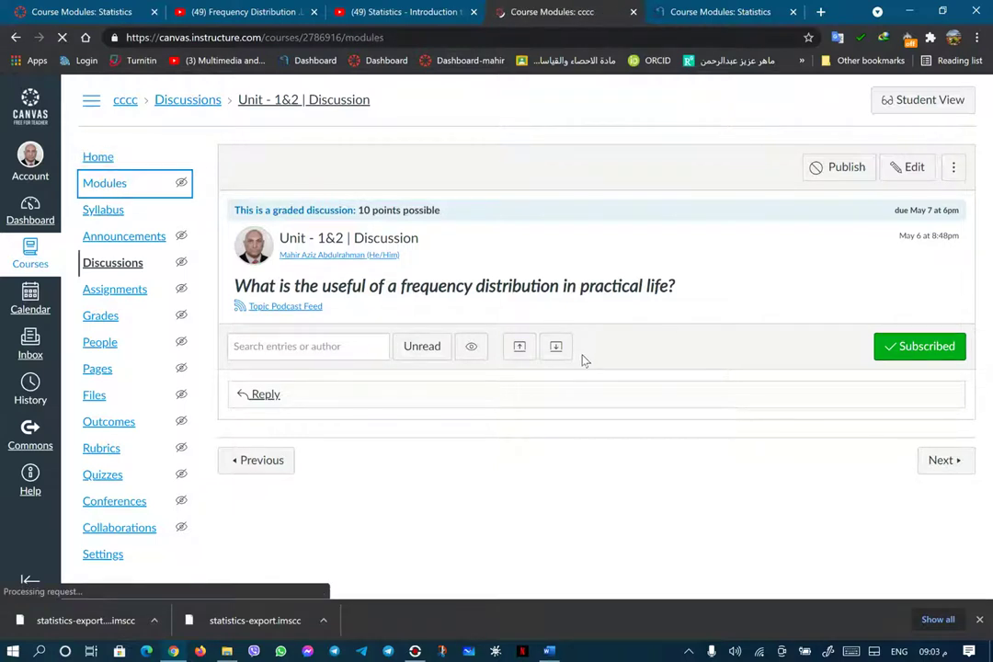
{"action": "scroll", "coordinate": [583, 359], "scroll_direction": "down", "scroll_amount": 10}
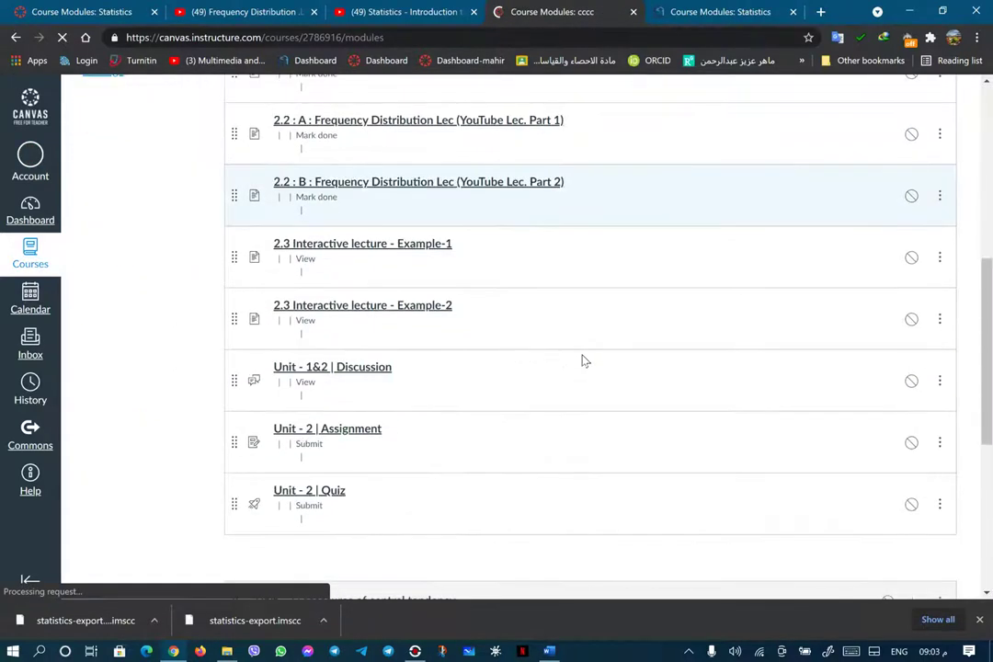
{"action": "scroll", "coordinate": [585, 361], "scroll_direction": "up", "scroll_amount": 3}
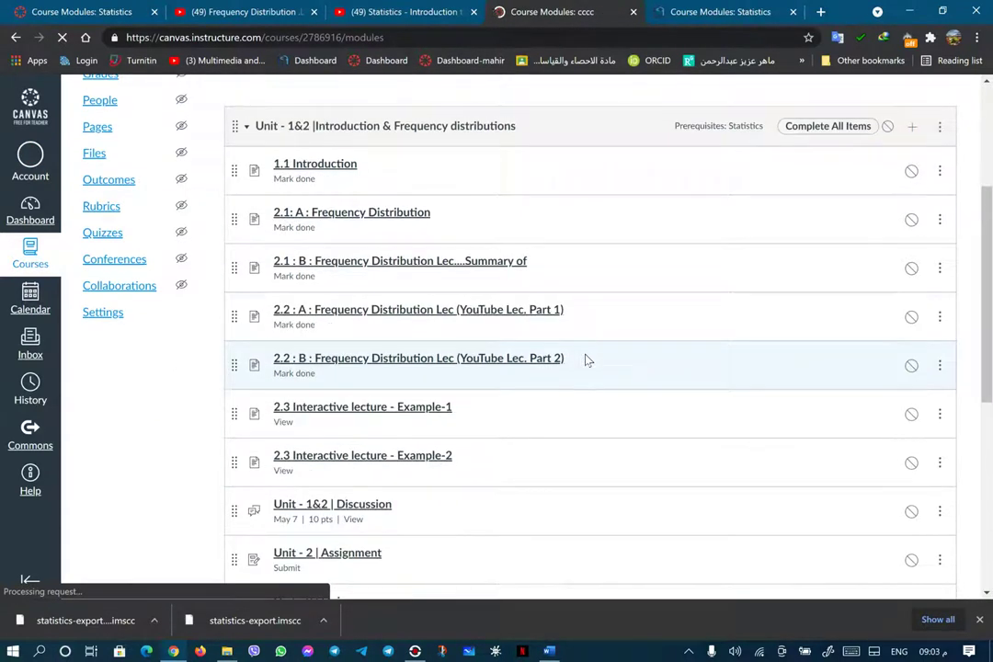
{"action": "left_click", "coordinate": [940, 127]}
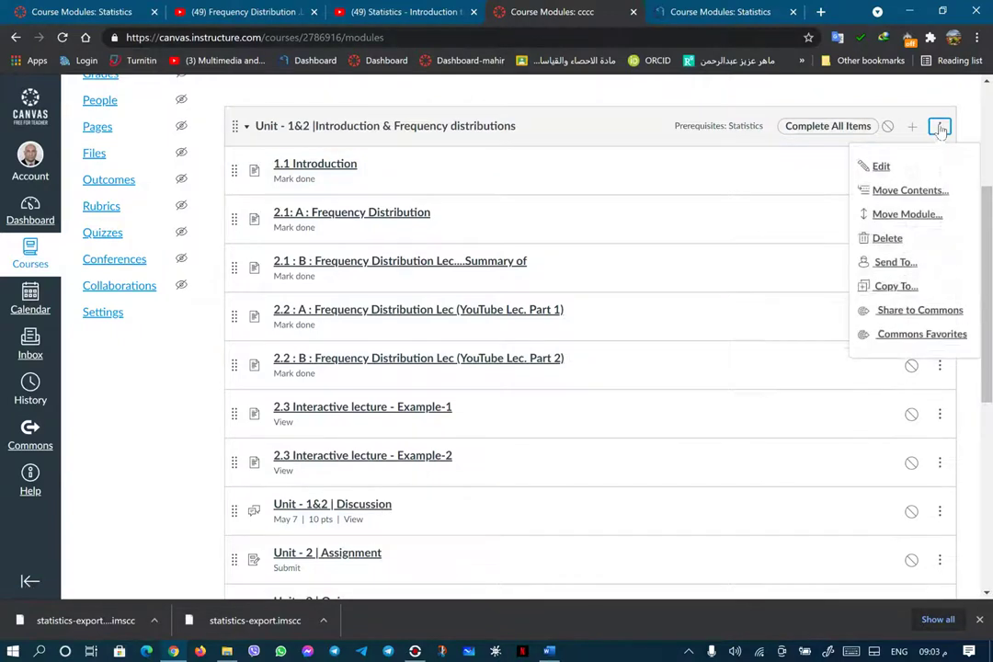
{"action": "left_click", "coordinate": [887, 167]}
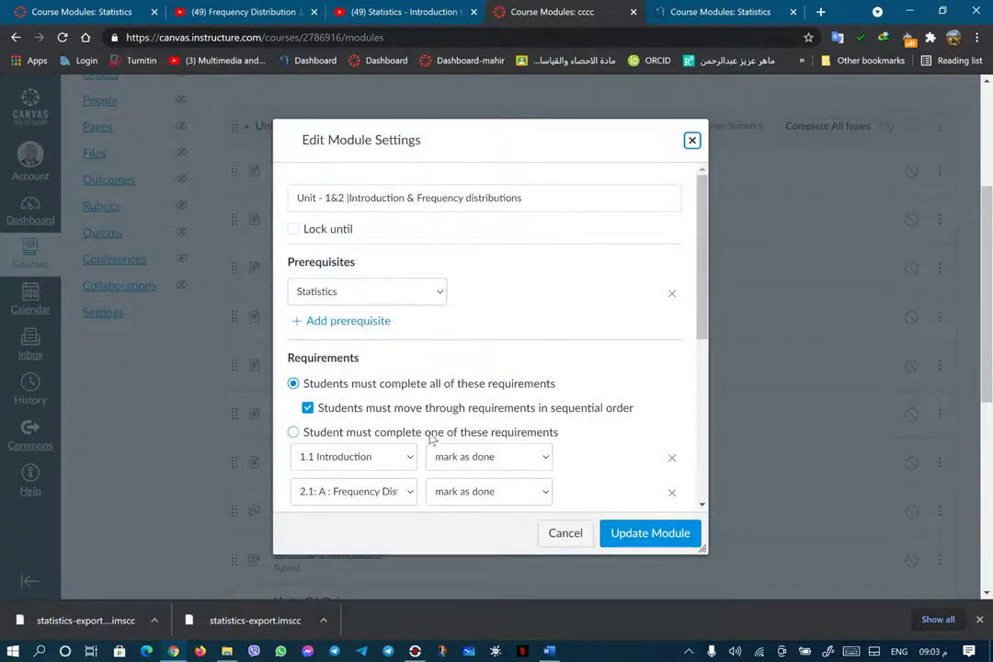
{"action": "scroll", "coordinate": [432, 437], "scroll_direction": "down", "scroll_amount": 3}
{"action": "scroll", "coordinate": [375, 434], "scroll_direction": "down", "scroll_amount": 2}
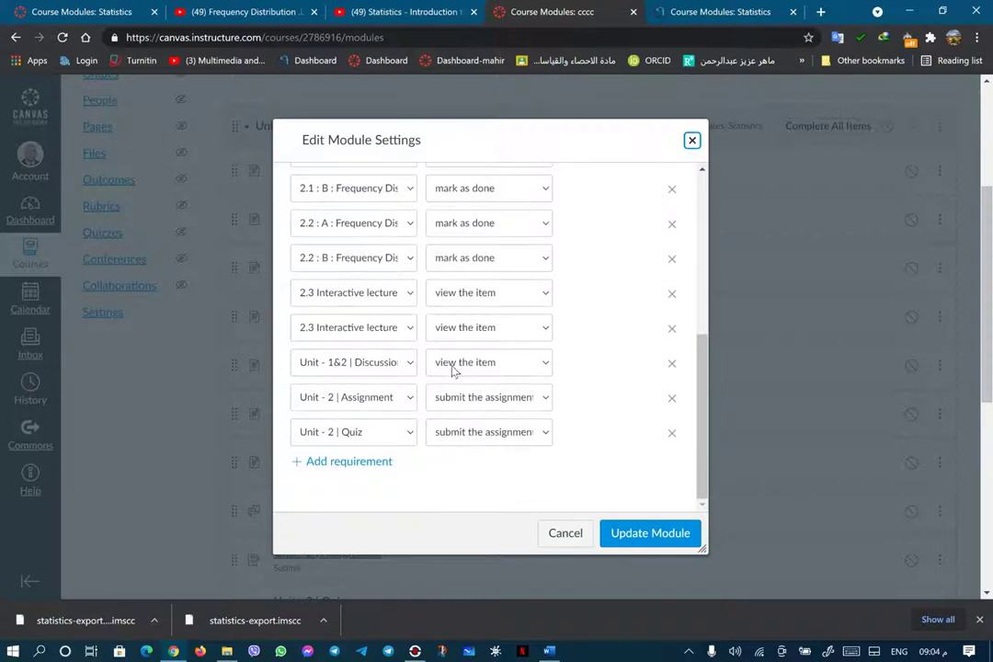
{"action": "left_click", "coordinate": [549, 367]}
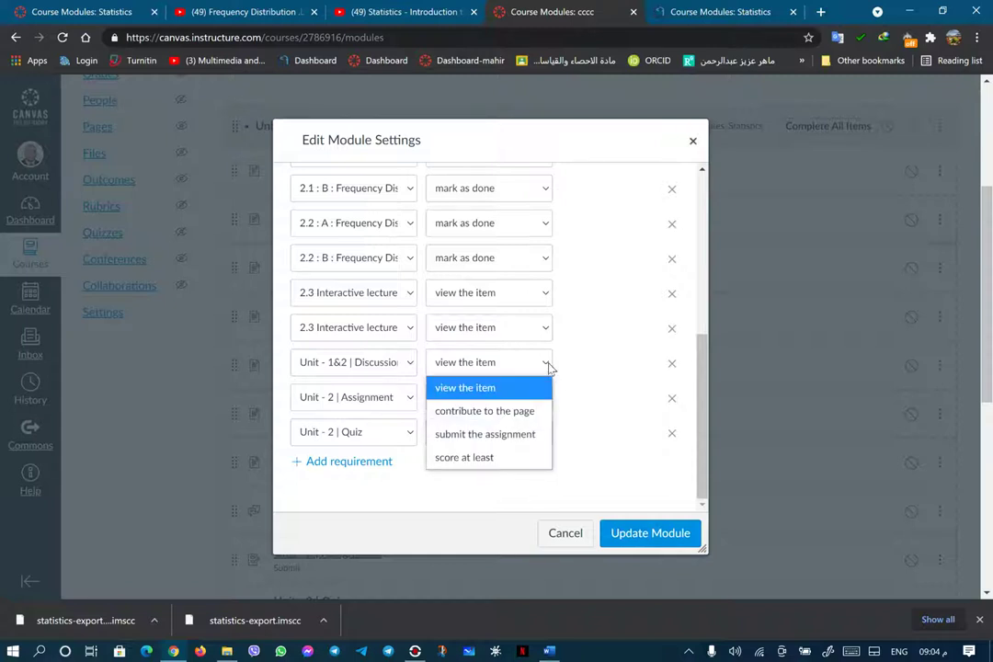
{"action": "left_click", "coordinate": [482, 434]}
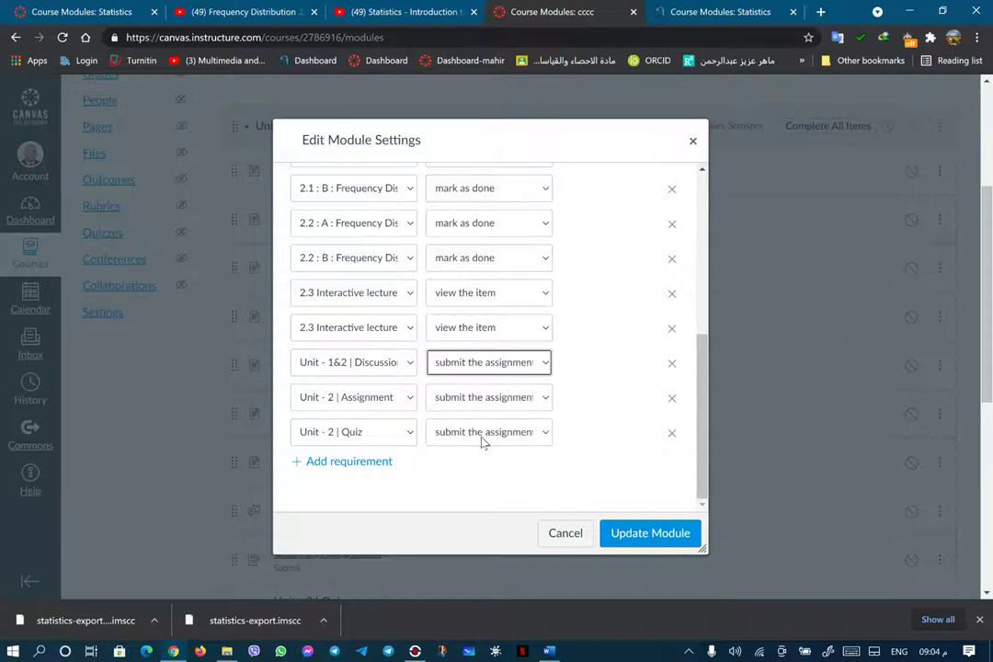
{"action": "left_click", "coordinate": [620, 533]}
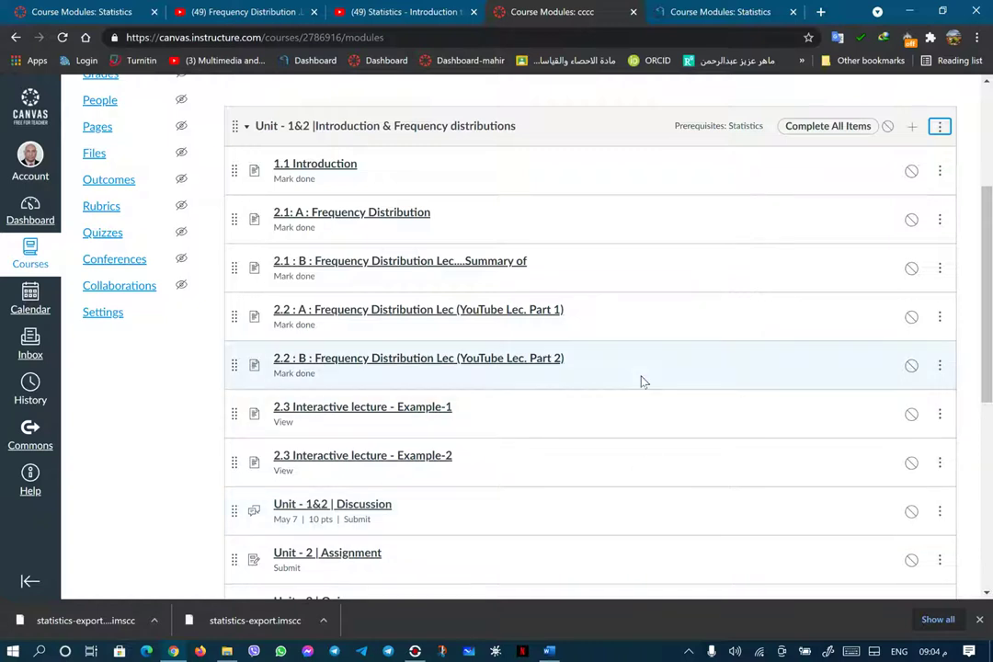
- Edit the Unit - 3 | Measures of central tendency module and add Unit - 1&2 | Introduction & Frequency distributions as its prerequisite
{"action": "scroll", "coordinate": [641, 381], "scroll_direction": "up", "scroll_amount": 3}
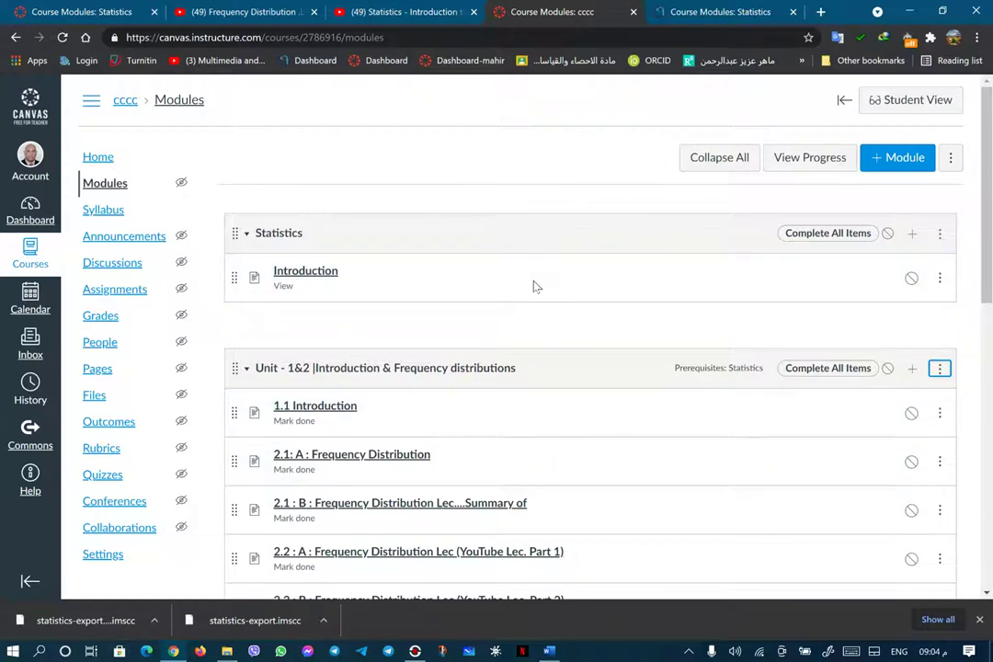
{"action": "scroll", "coordinate": [525, 439], "scroll_direction": "down", "scroll_amount": 5}
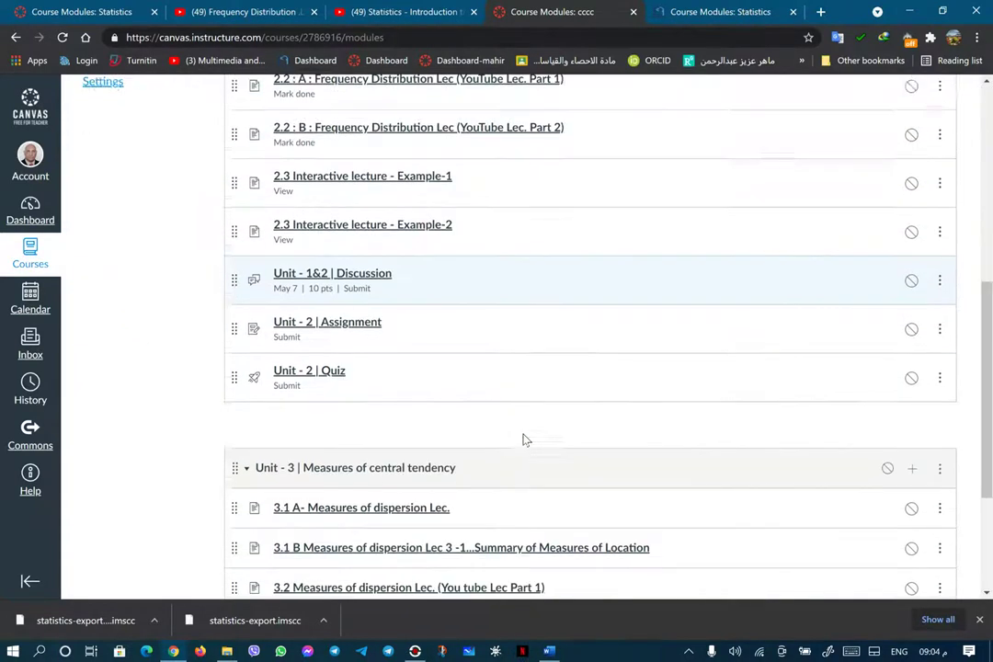
{"action": "scroll", "coordinate": [501, 270], "scroll_direction": "up", "scroll_amount": 3}
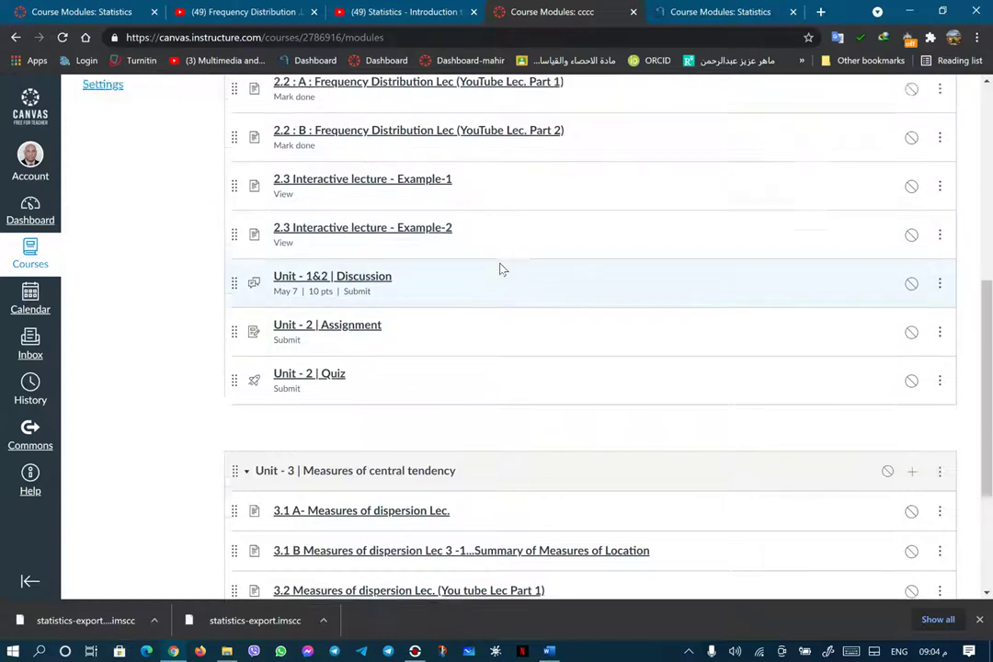
{"action": "scroll", "coordinate": [524, 318], "scroll_direction": "down", "scroll_amount": 3}
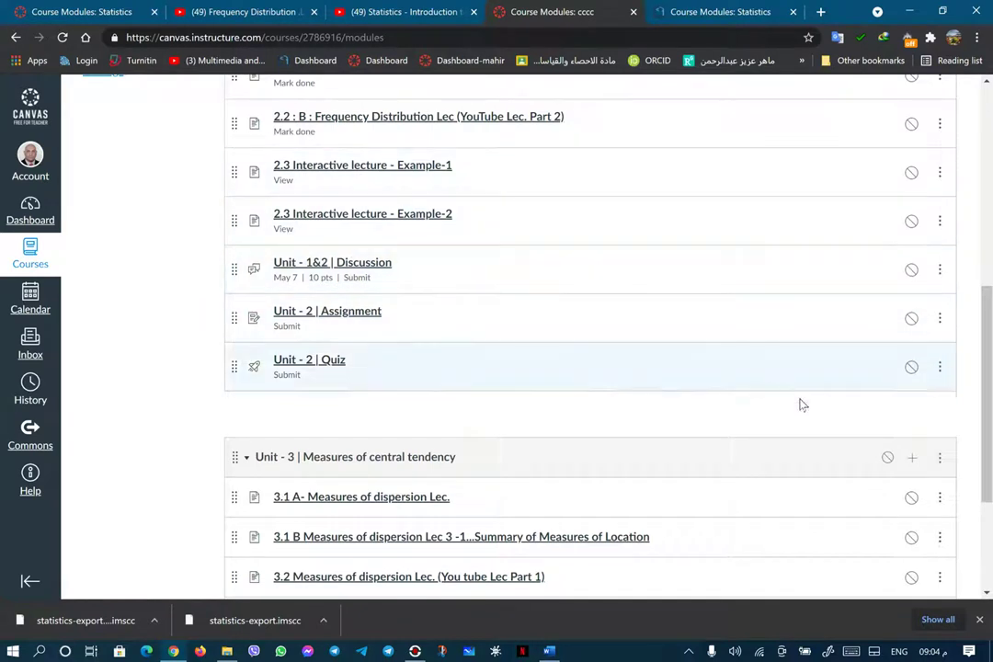
{"action": "left_click", "coordinate": [938, 459]}
{"action": "left_click", "coordinate": [941, 469]}
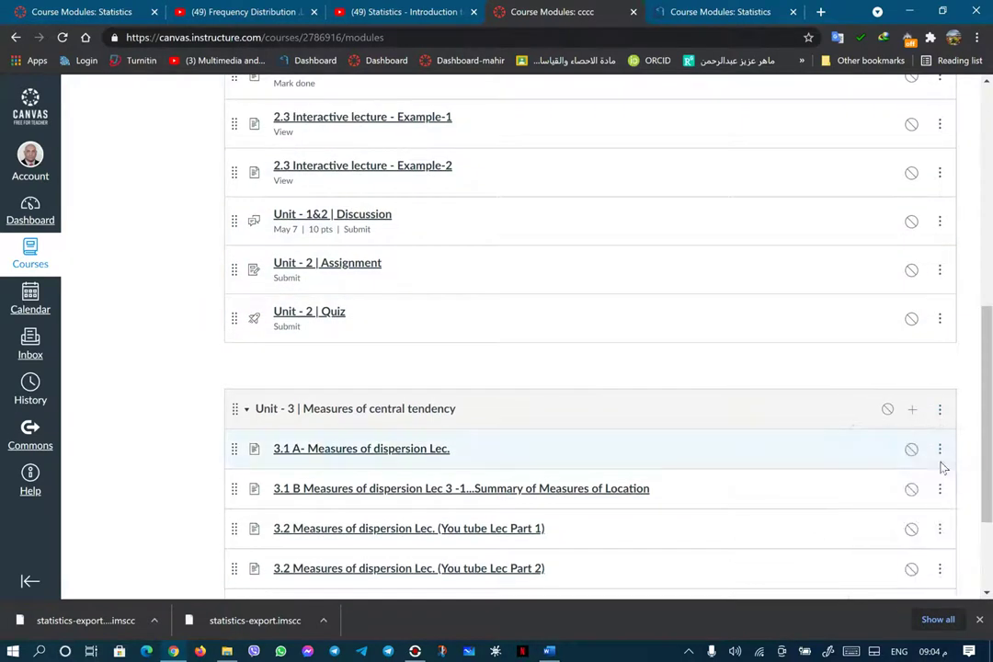
{"action": "left_click", "coordinate": [938, 414]}
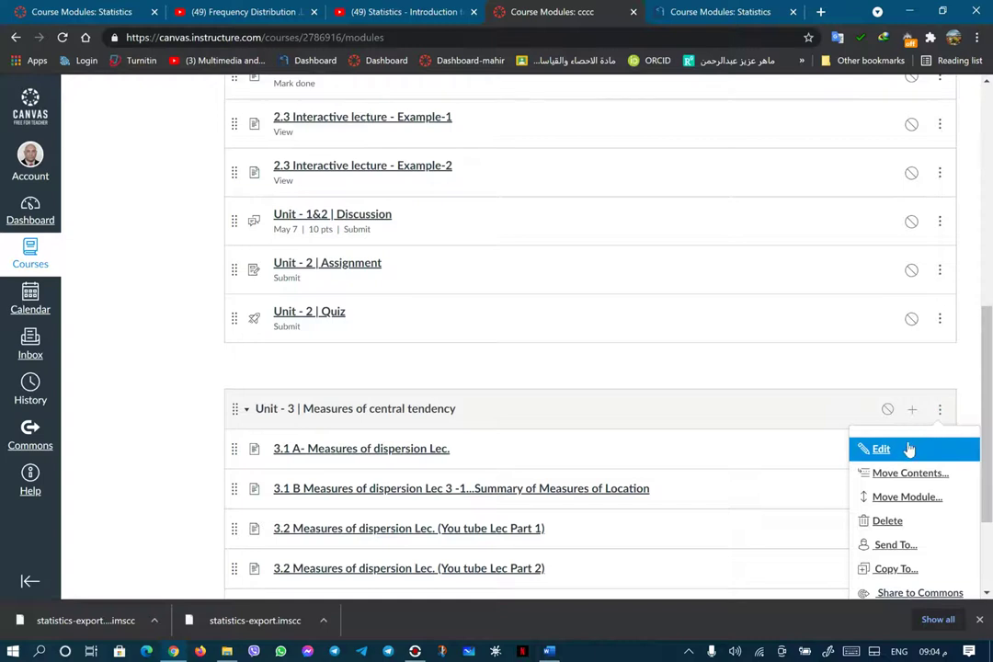
{"action": "left_click", "coordinate": [890, 452]}
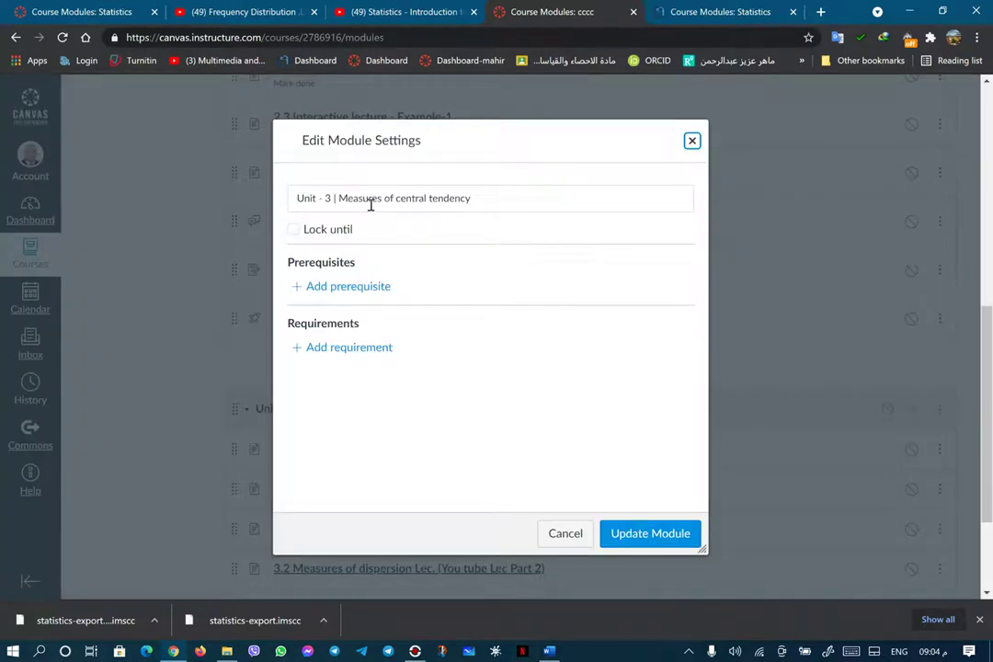
{"action": "left_click", "coordinate": [346, 288]}
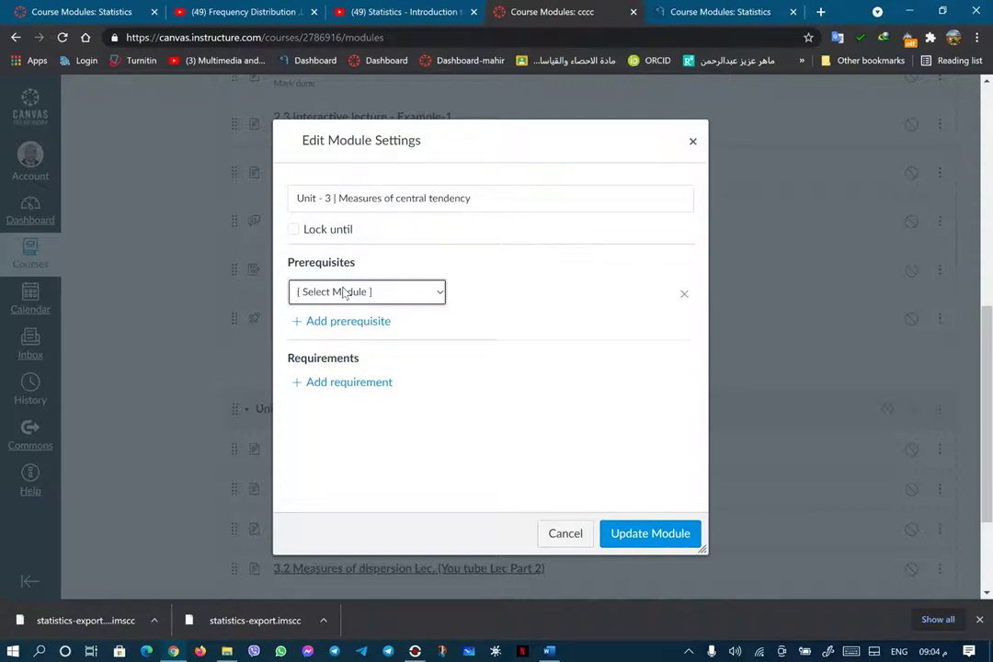
{"action": "left_click", "coordinate": [443, 295]}
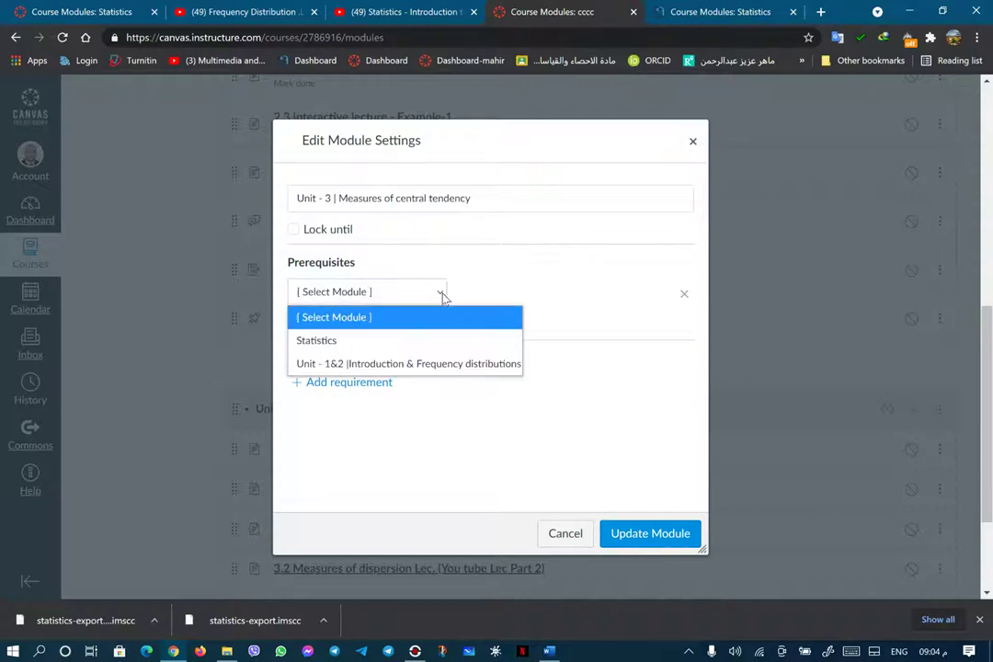
{"action": "left_click", "coordinate": [432, 363]}
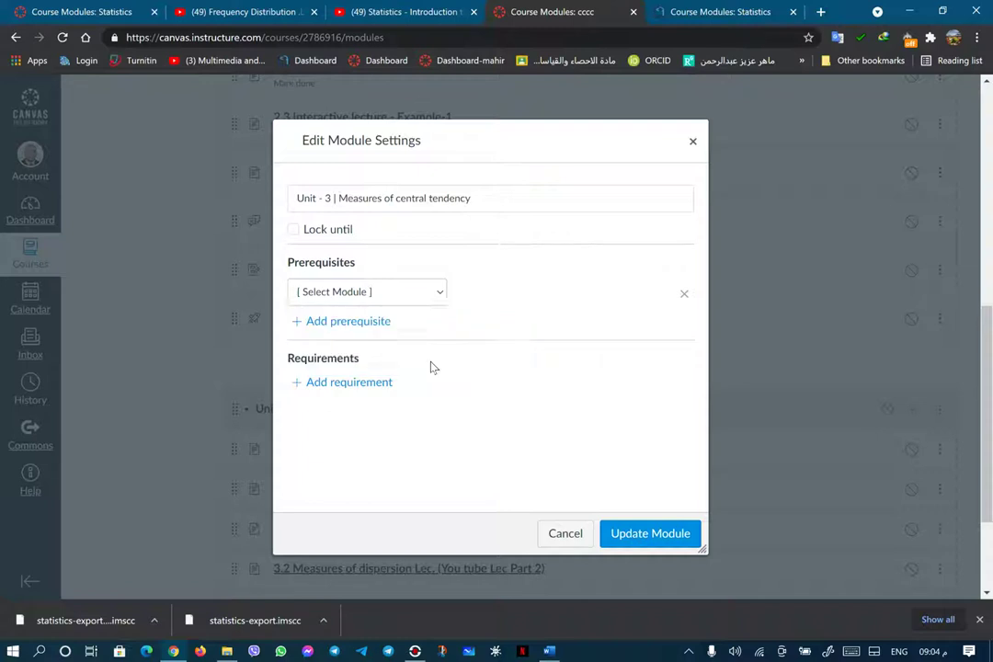
- Require sequential completion of the Unit - 3 requirements and add 3.1 A- Measures of dispersion Lec. with mark as done
{"action": "left_click", "coordinate": [357, 385]}
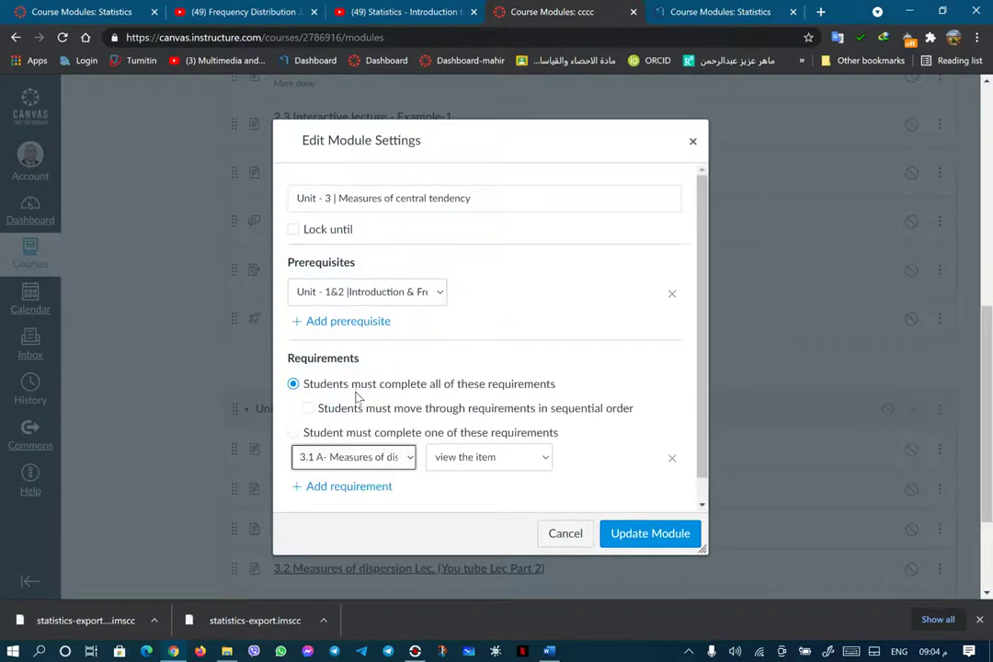
{"action": "left_click", "coordinate": [308, 411]}
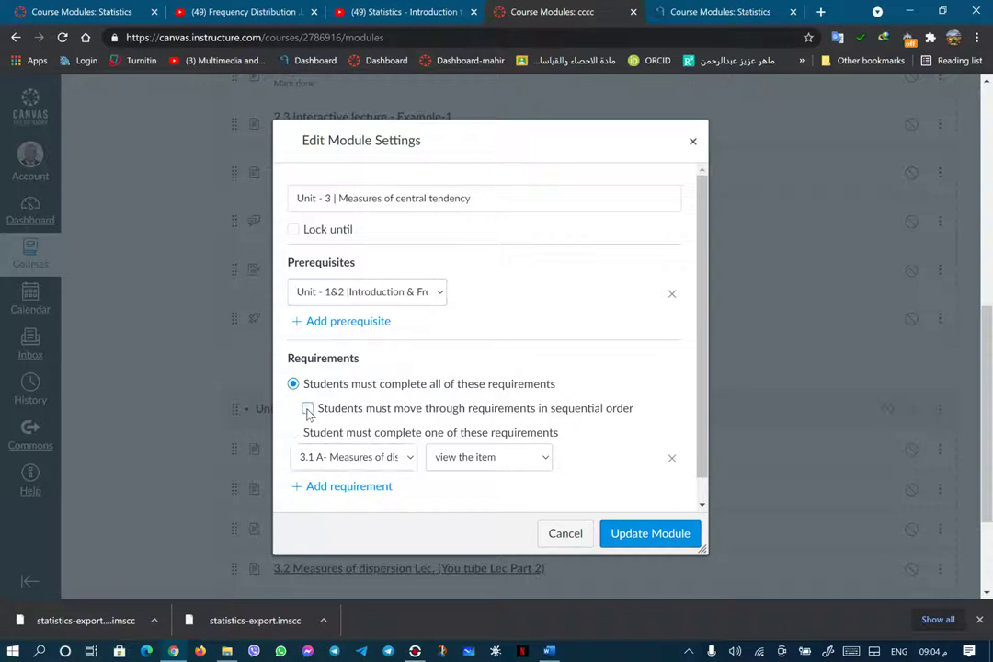
{"action": "scroll", "coordinate": [421, 381], "scroll_direction": "down", "scroll_amount": 1}
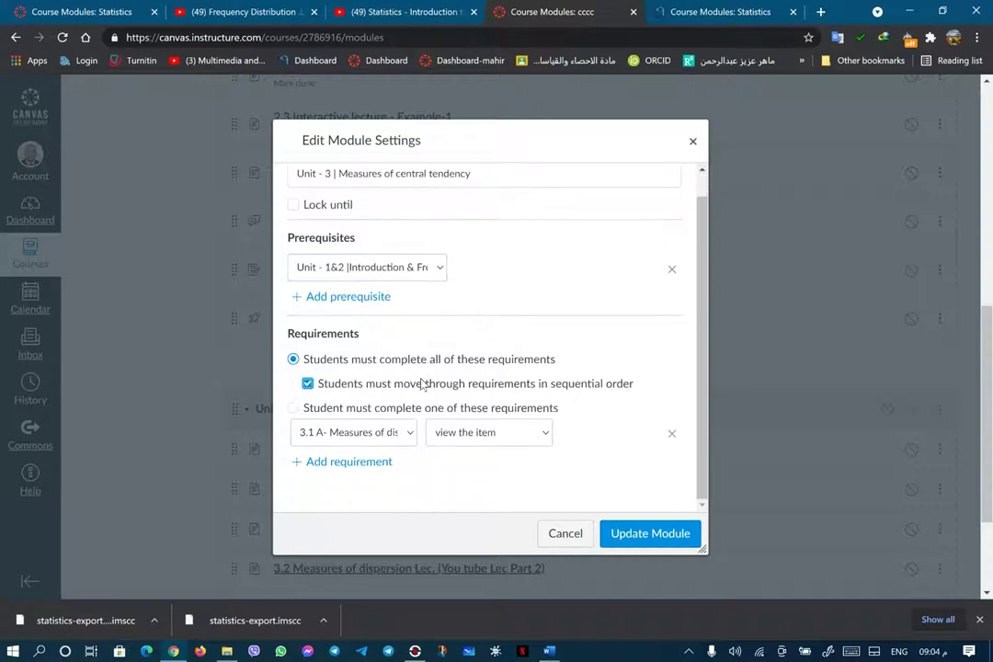
{"action": "left_click", "coordinate": [521, 435]}
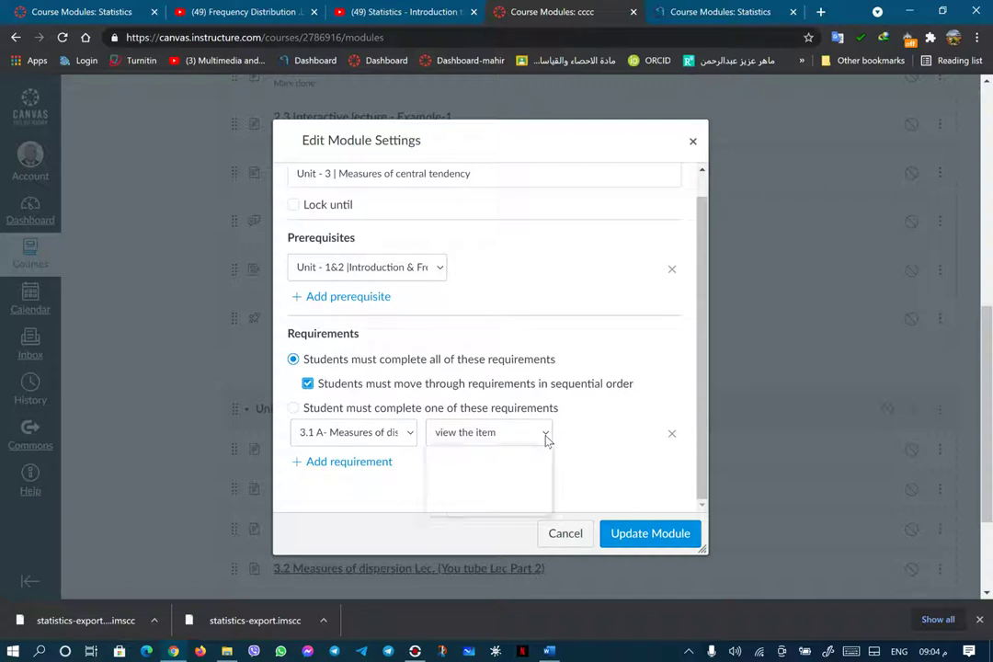
{"action": "left_click", "coordinate": [521, 480]}
- Add a second requirement for the 3.1 B Measures of dispersion summary page with mark as done
{"action": "left_click", "coordinate": [381, 463]}
{"action": "left_click", "coordinate": [410, 437]}
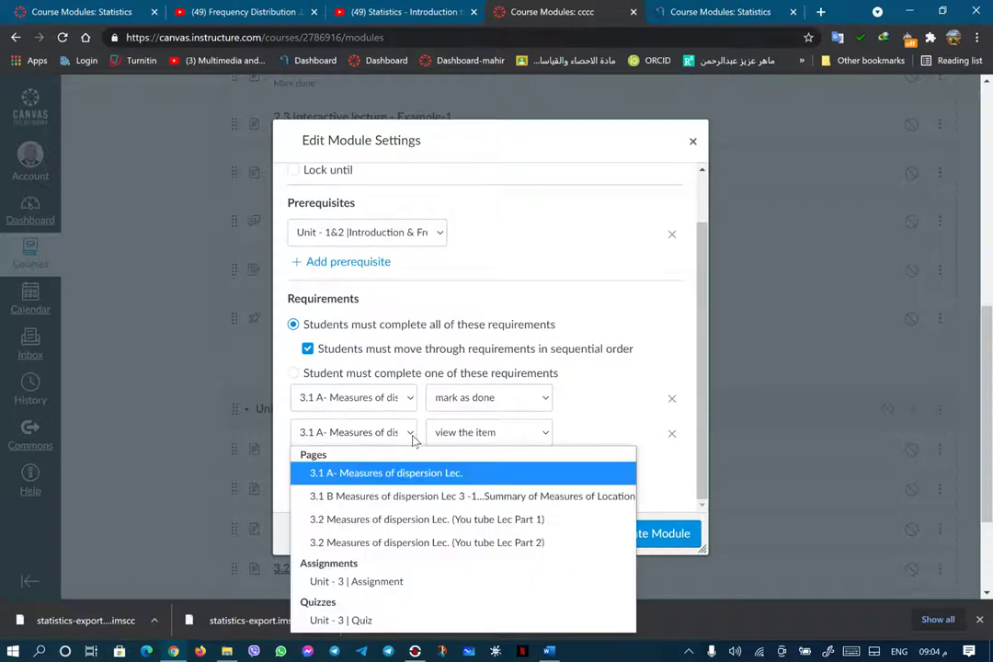
{"action": "left_click", "coordinate": [345, 496]}
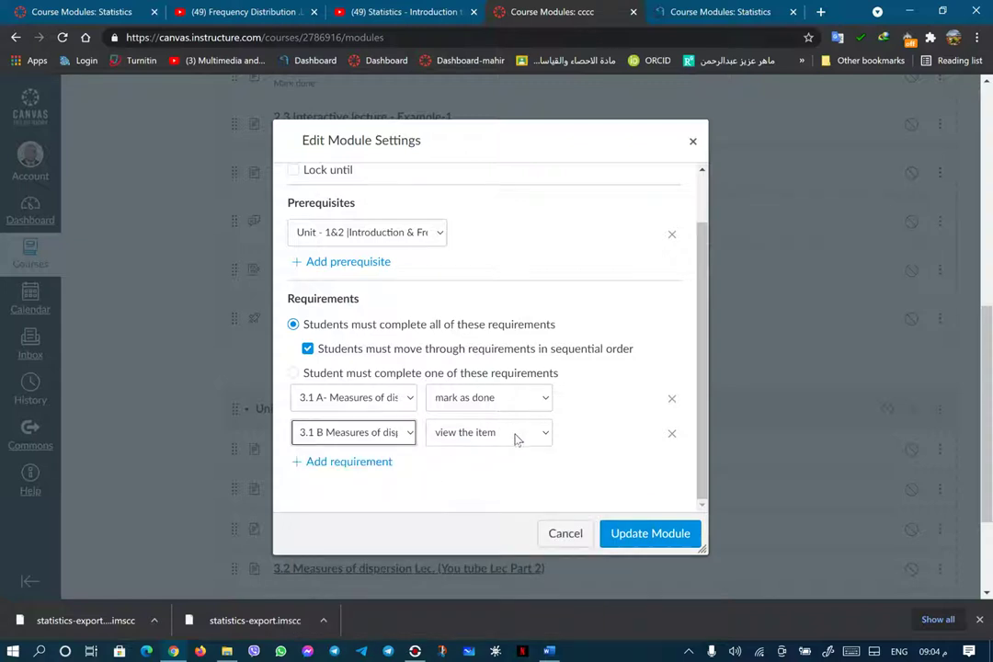
{"action": "left_click", "coordinate": [548, 433]}
{"action": "left_click", "coordinate": [483, 479]}
- Add a third requirement, select the 3.1 B Measures of dispersion page for it and set it to mark as done
{"action": "left_click", "coordinate": [368, 469]}
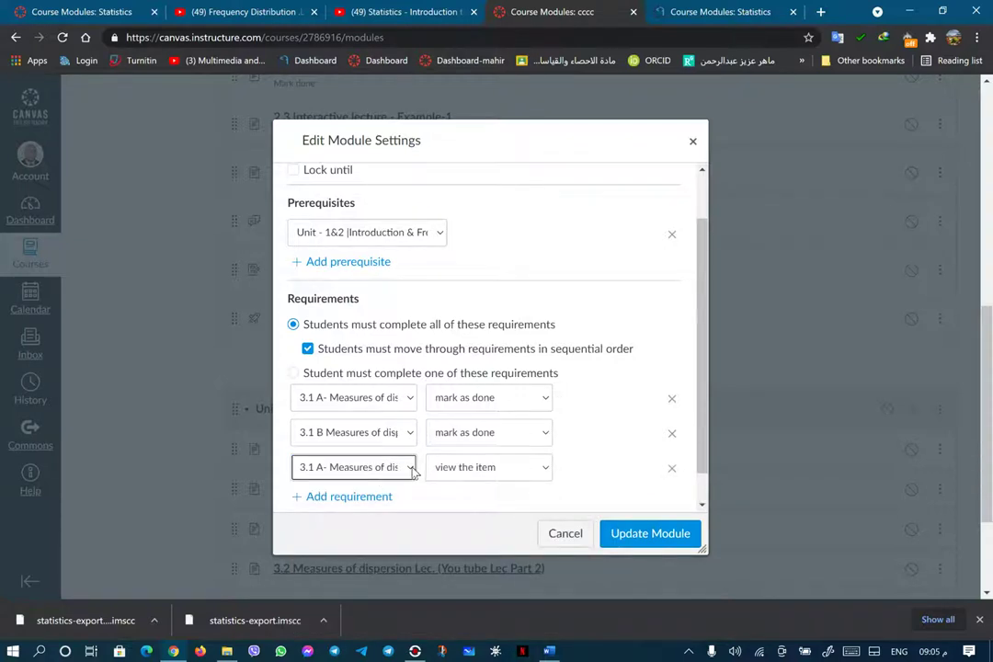
{"action": "left_click", "coordinate": [413, 471]}
{"action": "key", "text": "Escape"}
{"action": "key", "text": "Down"}
{"action": "left_click", "coordinate": [542, 469]}
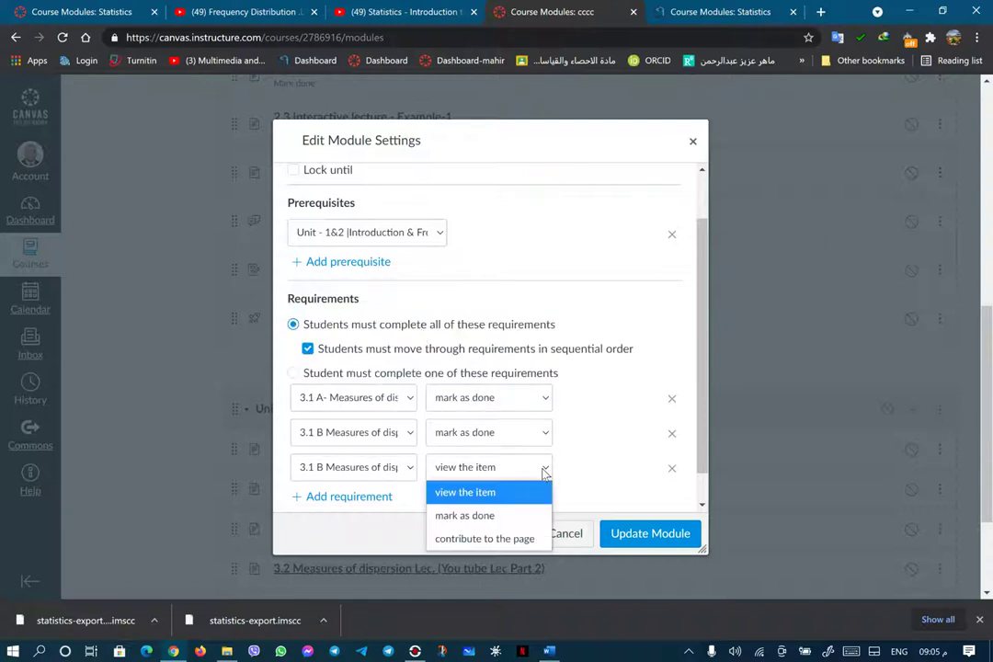
{"action": "left_click", "coordinate": [508, 515]}
- Add a fourth and a fifth requirement and select 3.2 Measures of dispersion Lec. (You tube Lec Part 2) for the fifth
{"action": "left_click", "coordinate": [372, 499]}
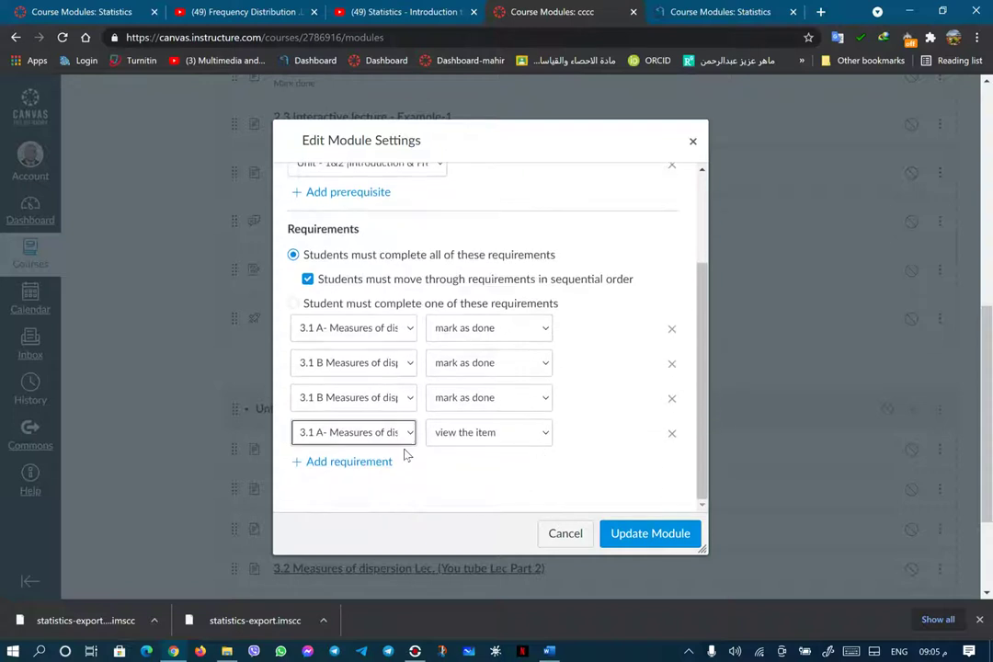
{"action": "left_click", "coordinate": [411, 434]}
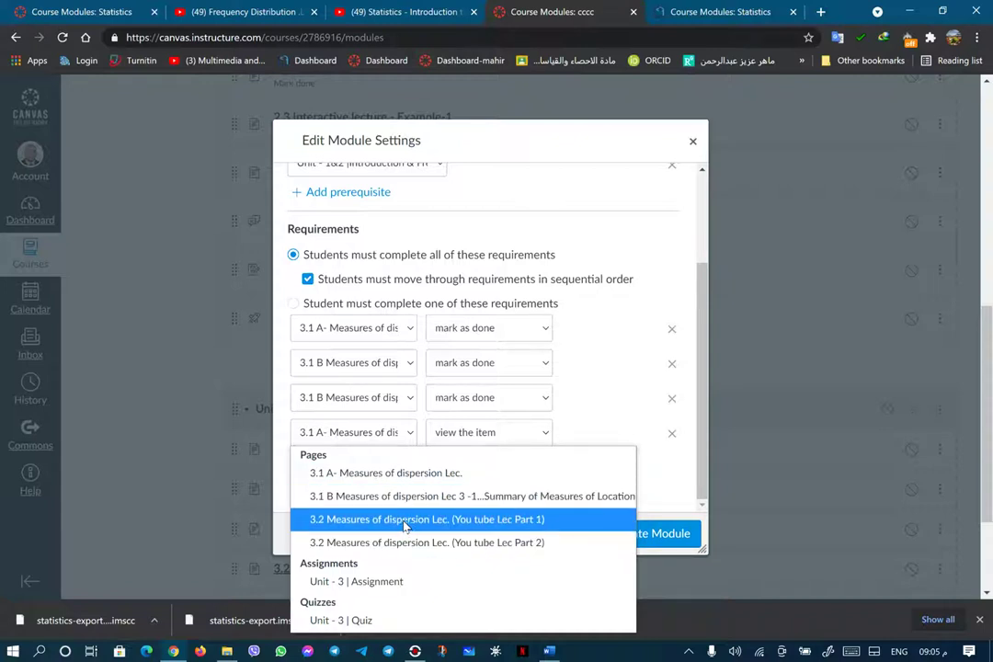
{"action": "left_click", "coordinate": [578, 415]}
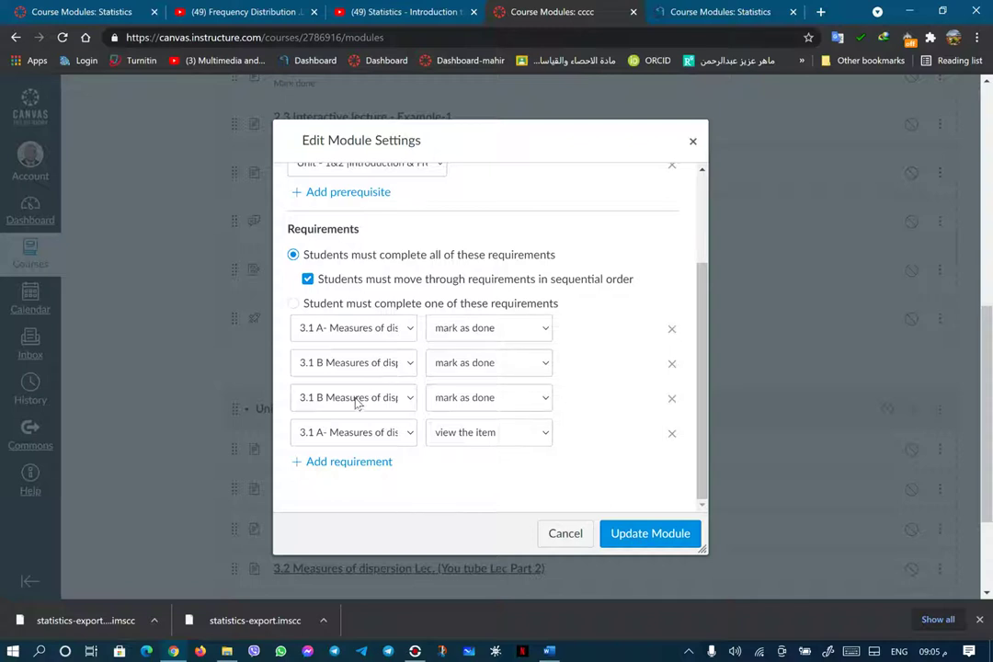
{"action": "left_click", "coordinate": [373, 463]}
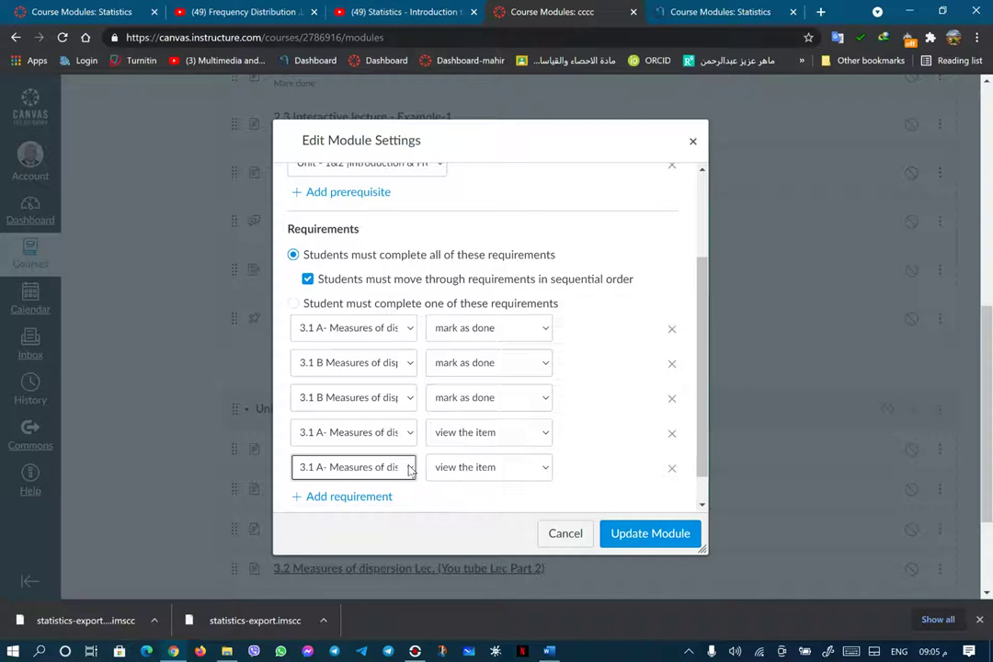
{"action": "left_click", "coordinate": [408, 468]}
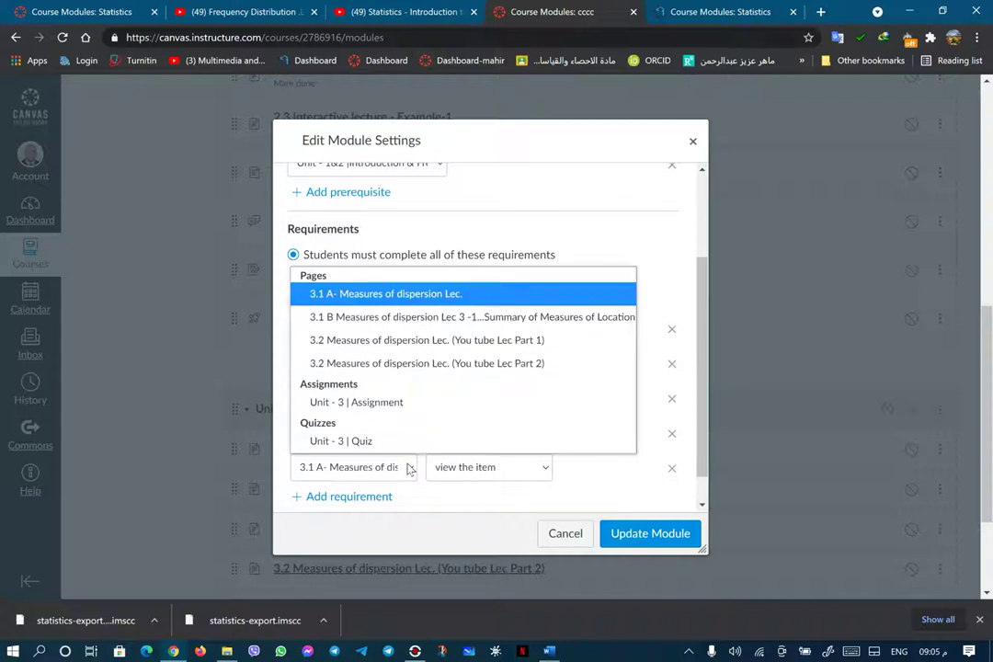
{"action": "left_click", "coordinate": [419, 363]}
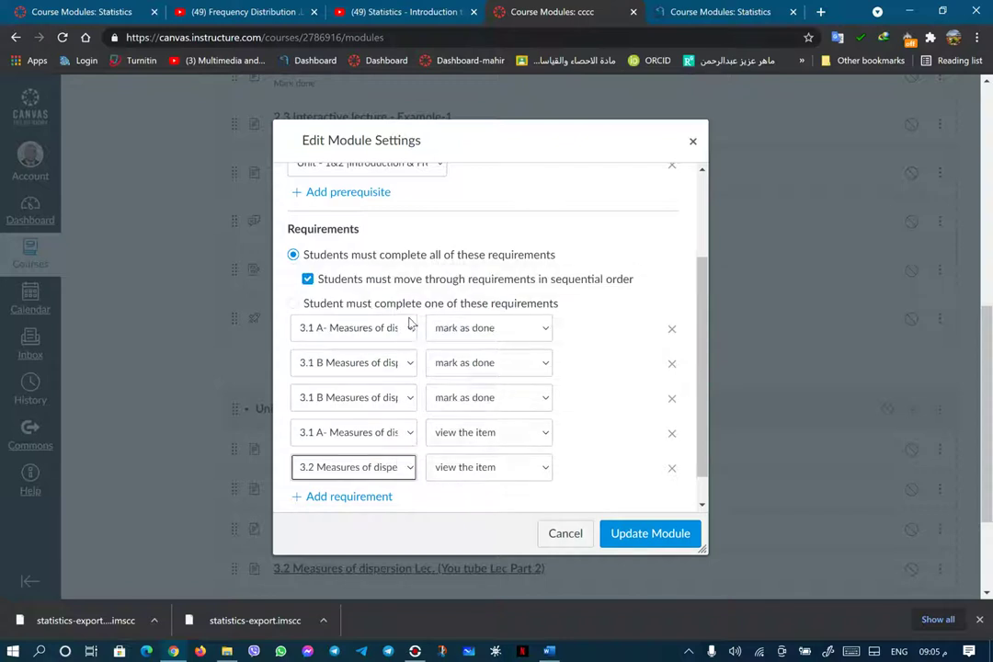
- Assign the 3.2 YouTube lecture Part 1, the 3.2 YouTube lecture Part 2 and Unit - 3 | Assignment to the third, fourth and fifth requirements
{"action": "left_click", "coordinate": [407, 401]}
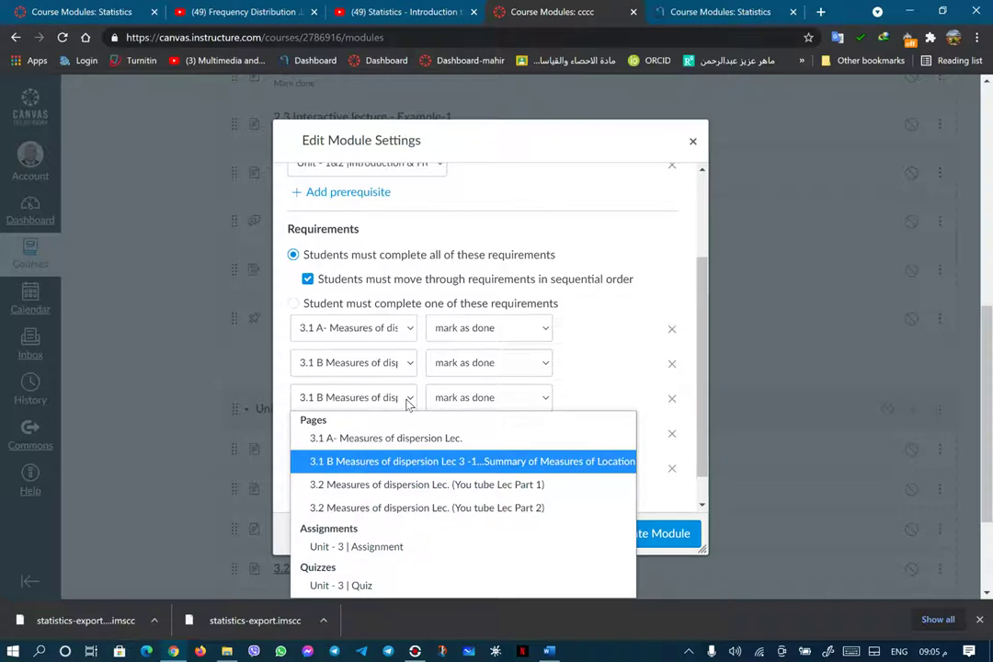
{"action": "left_click", "coordinate": [409, 482]}
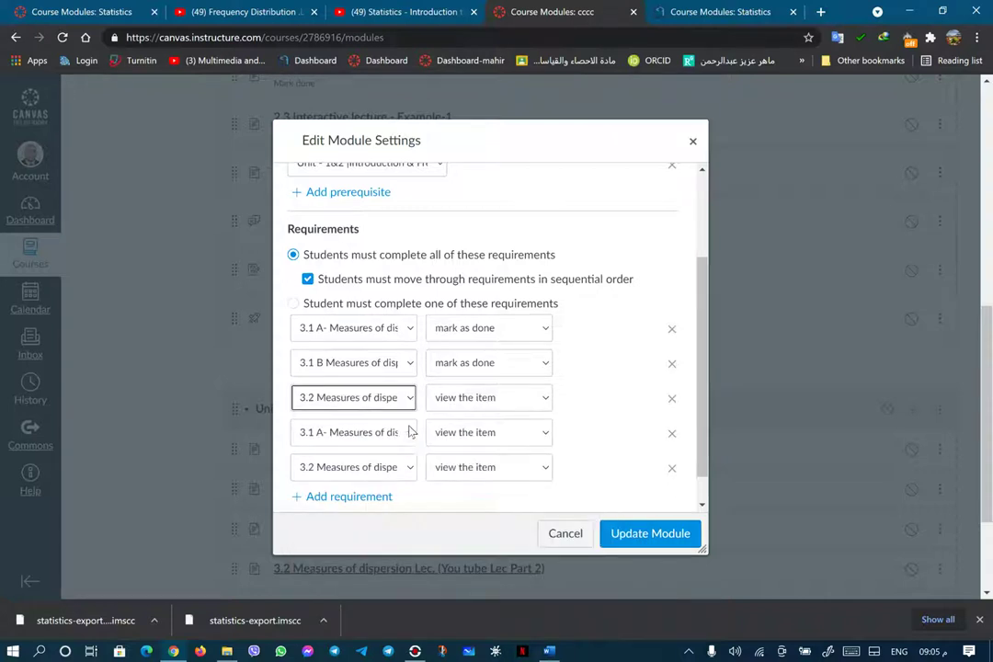
{"action": "left_click", "coordinate": [411, 434]}
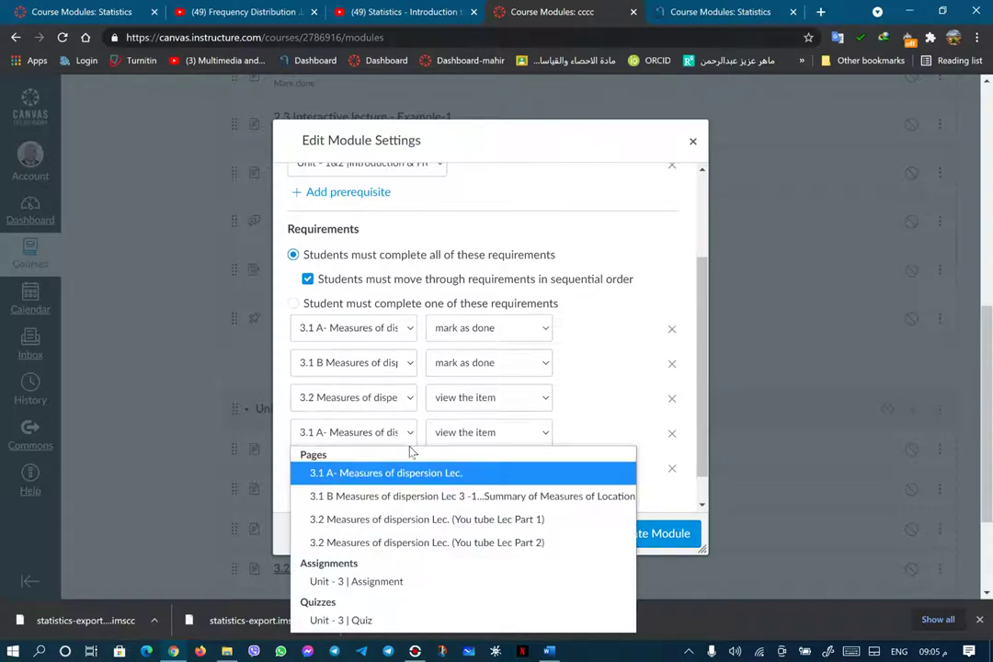
{"action": "left_click", "coordinate": [411, 544]}
{"action": "left_click", "coordinate": [406, 469]}
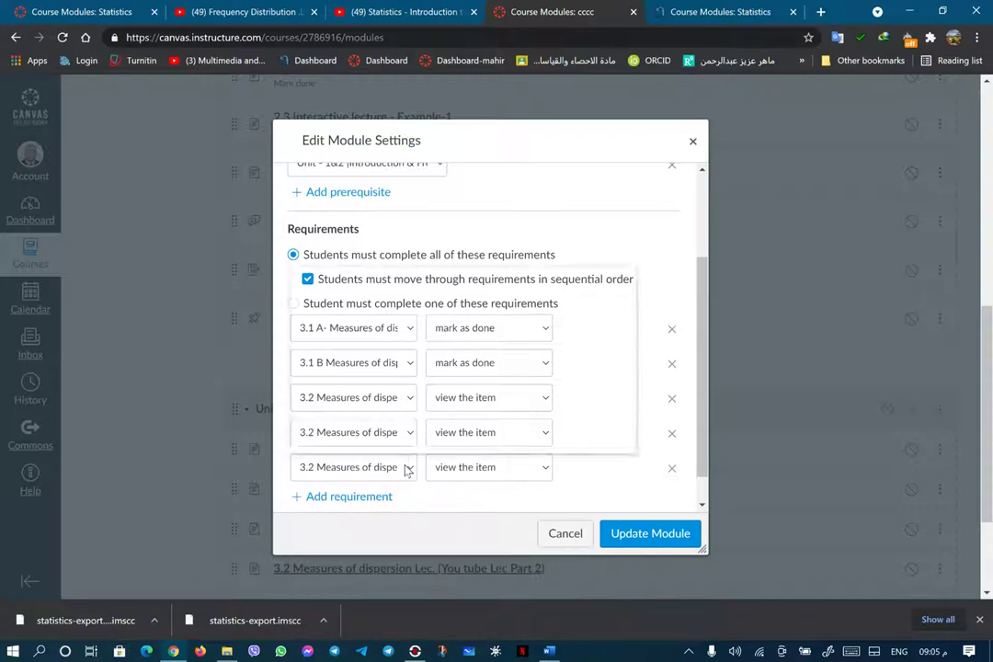
{"action": "left_click", "coordinate": [394, 406]}
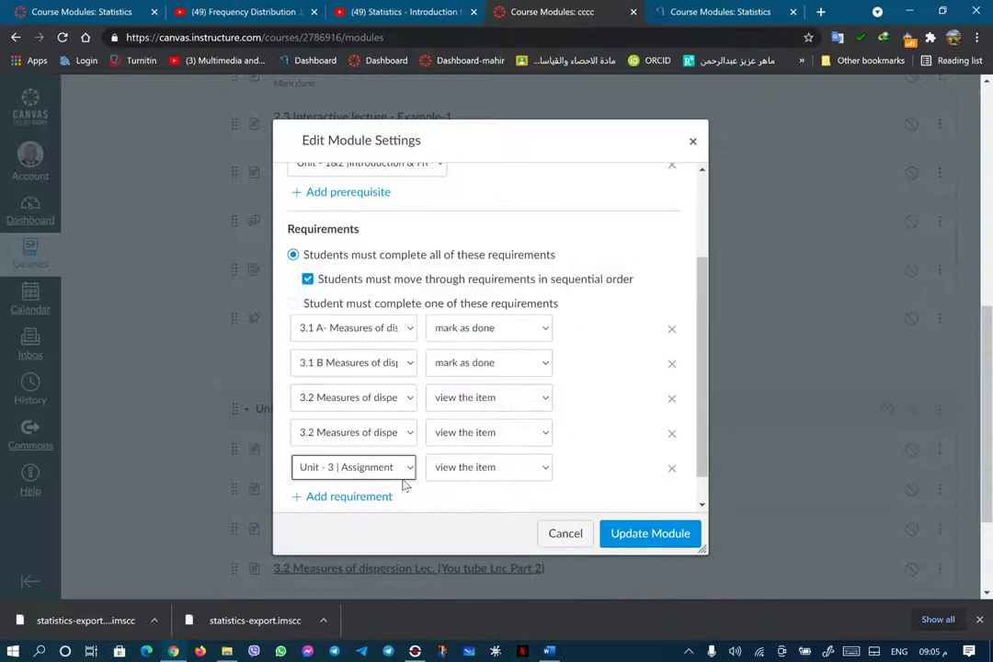
- Set both 3.2 lecture requirements to mark as done and the Unit - 3 | Assignment requirement to submit the assignment
{"action": "left_click", "coordinate": [538, 398]}
{"action": "left_click", "coordinate": [503, 449]}
{"action": "left_click", "coordinate": [539, 433]}
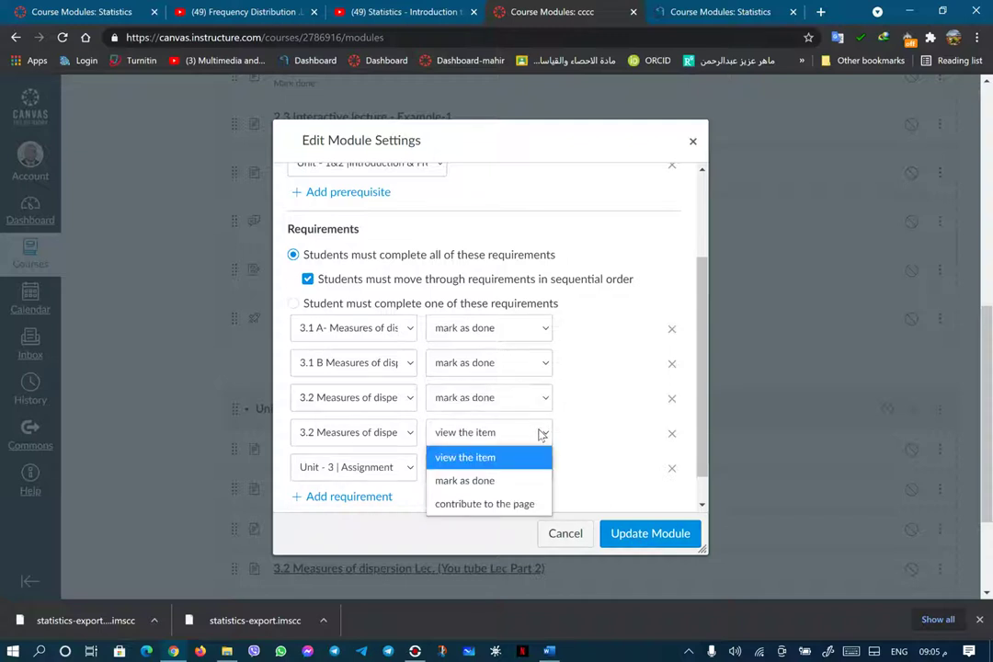
{"action": "left_click", "coordinate": [515, 479]}
{"action": "left_click", "coordinate": [543, 469]}
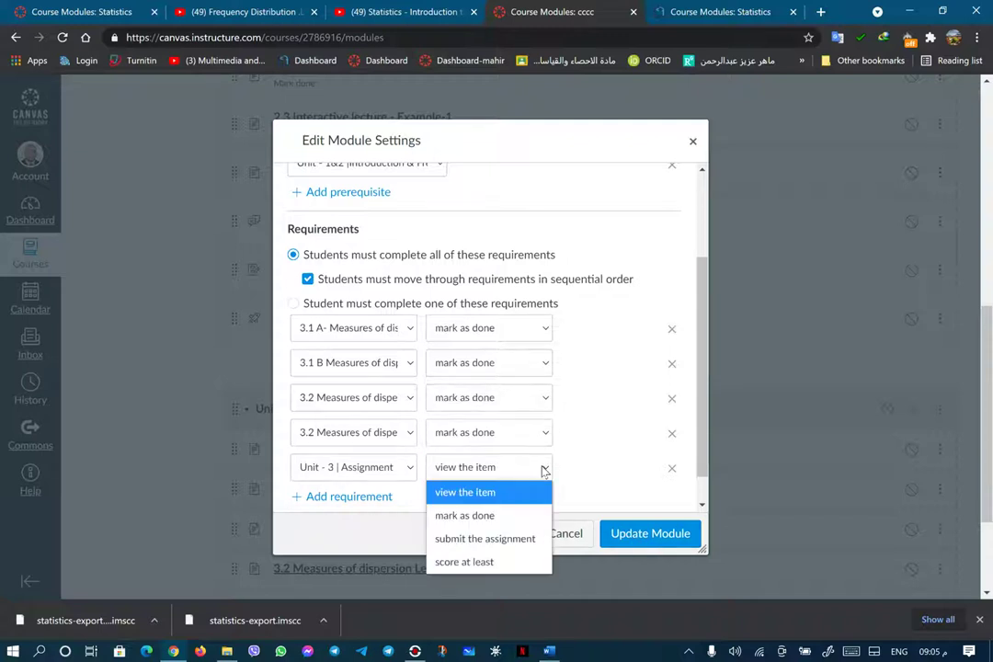
{"action": "left_click", "coordinate": [510, 538]}
- Add a sixth requirement for Unit - 3 | Quiz with submit the assignment and save the module settings
{"action": "left_click", "coordinate": [373, 501]}
{"action": "scroll", "coordinate": [400, 501], "scroll_direction": "down", "scroll_amount": 2}
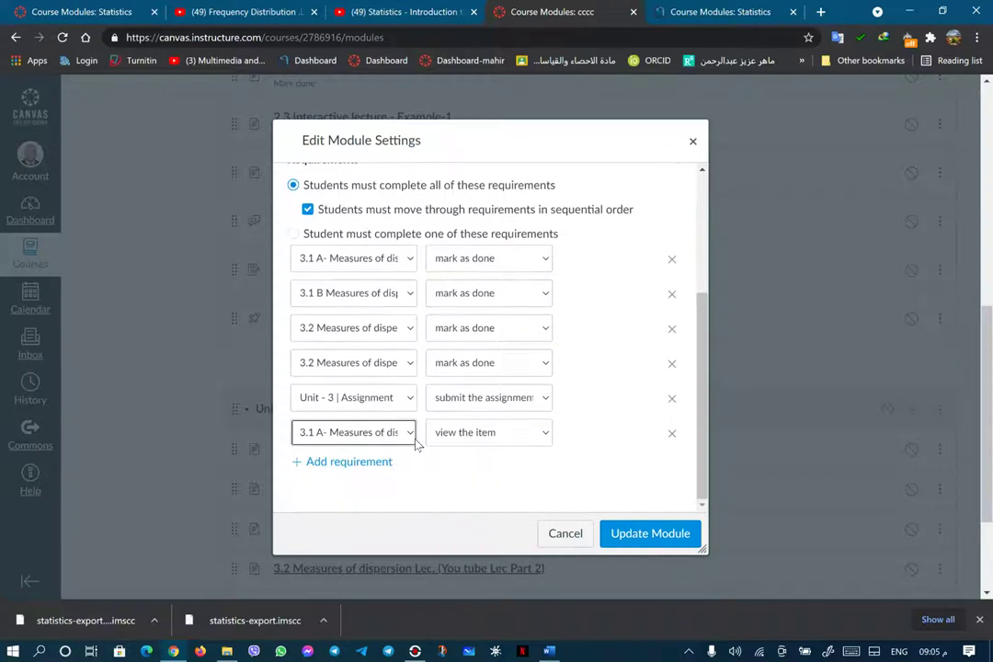
{"action": "left_click", "coordinate": [409, 436]}
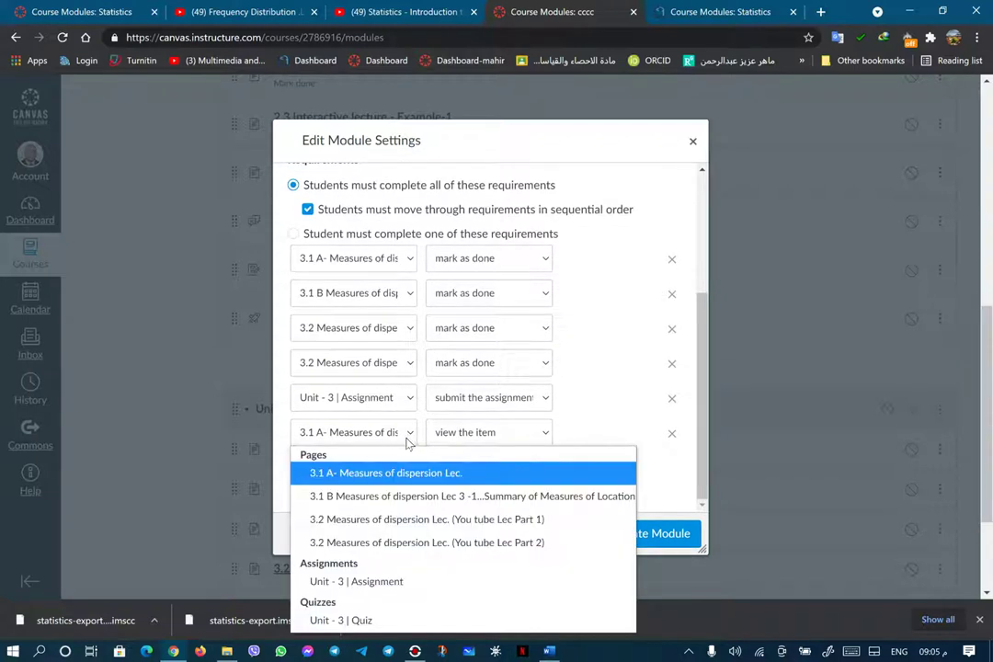
{"action": "left_click", "coordinate": [366, 620]}
{"action": "left_click", "coordinate": [544, 434]}
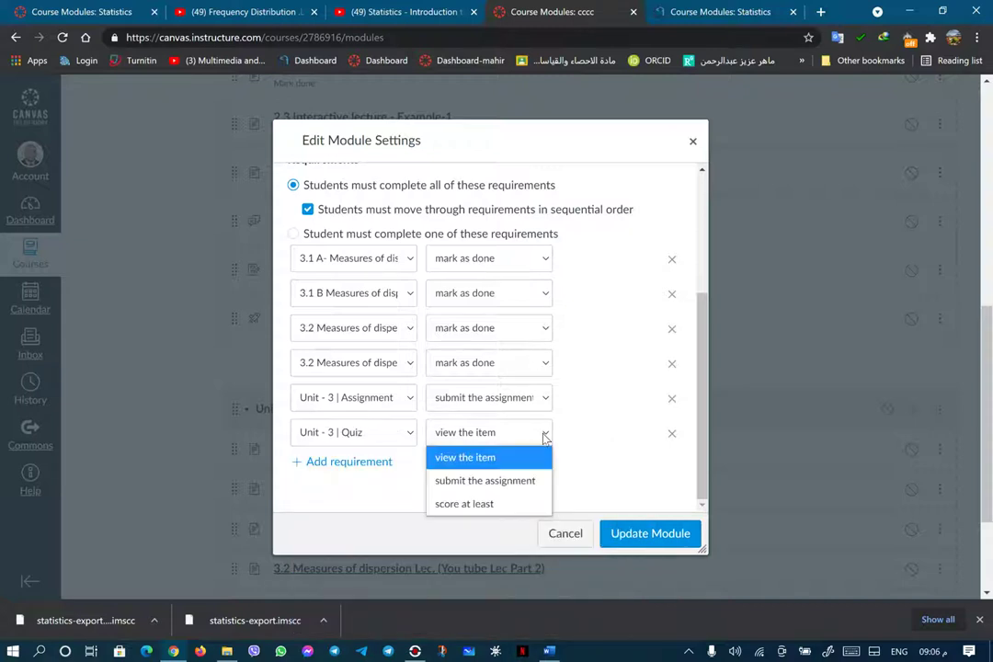
{"action": "left_click", "coordinate": [518, 479]}
{"action": "left_click", "coordinate": [634, 536]}
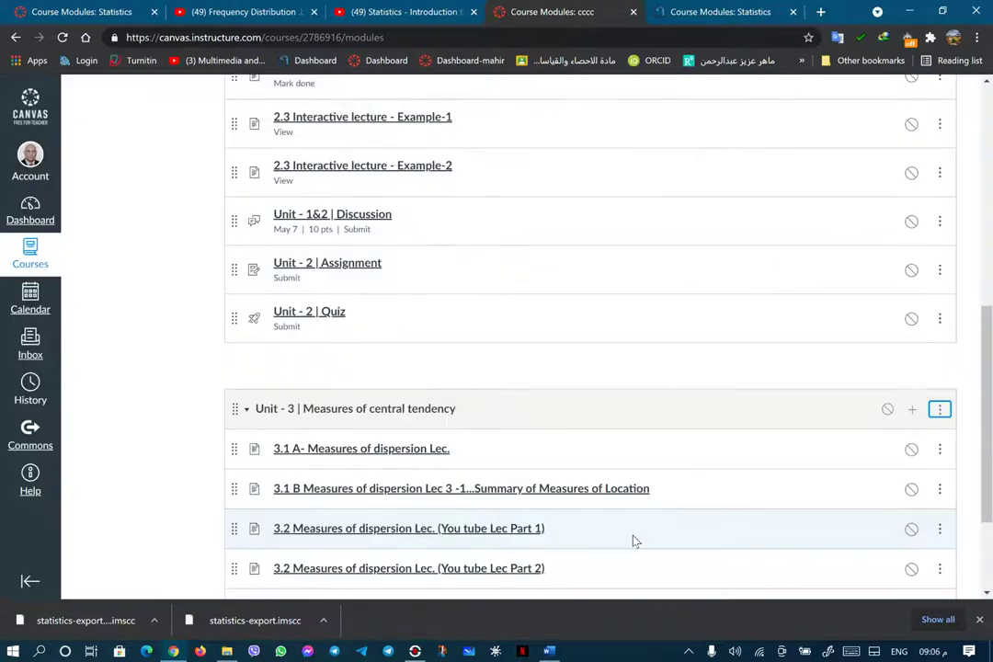
- Review the prerequisites and requirements listed across all modules, check the course in Student View and leave it
{"action": "scroll", "coordinate": [630, 425], "scroll_direction": "down", "scroll_amount": 2}
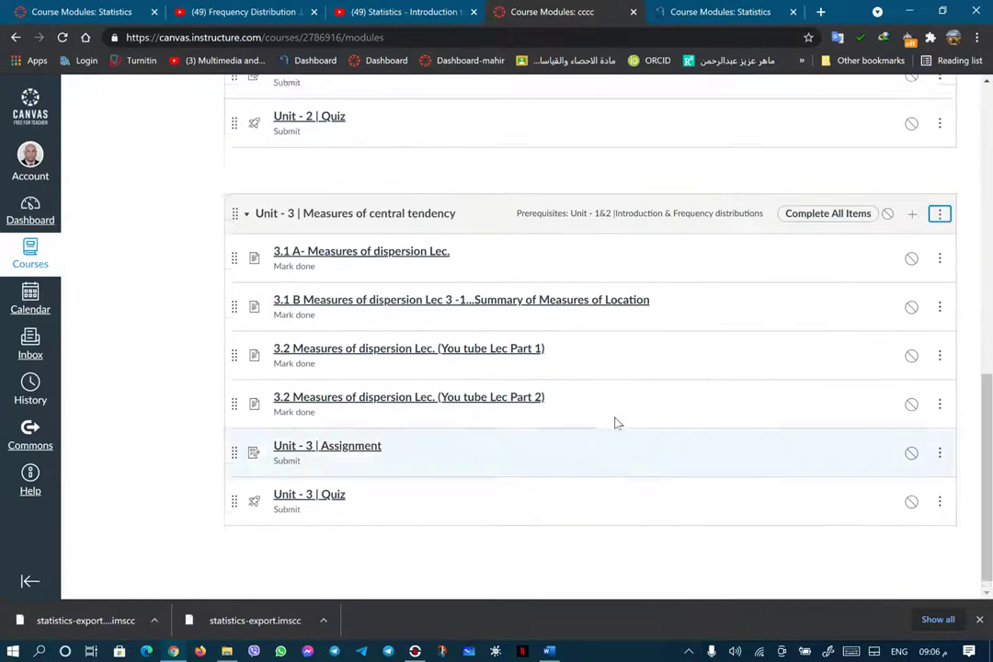
{"action": "scroll", "coordinate": [614, 421], "scroll_direction": "up", "scroll_amount": 8}
{"action": "scroll", "coordinate": [616, 423], "scroll_direction": "down", "scroll_amount": 1}
{"action": "scroll", "coordinate": [614, 423], "scroll_direction": "down", "scroll_amount": 5}
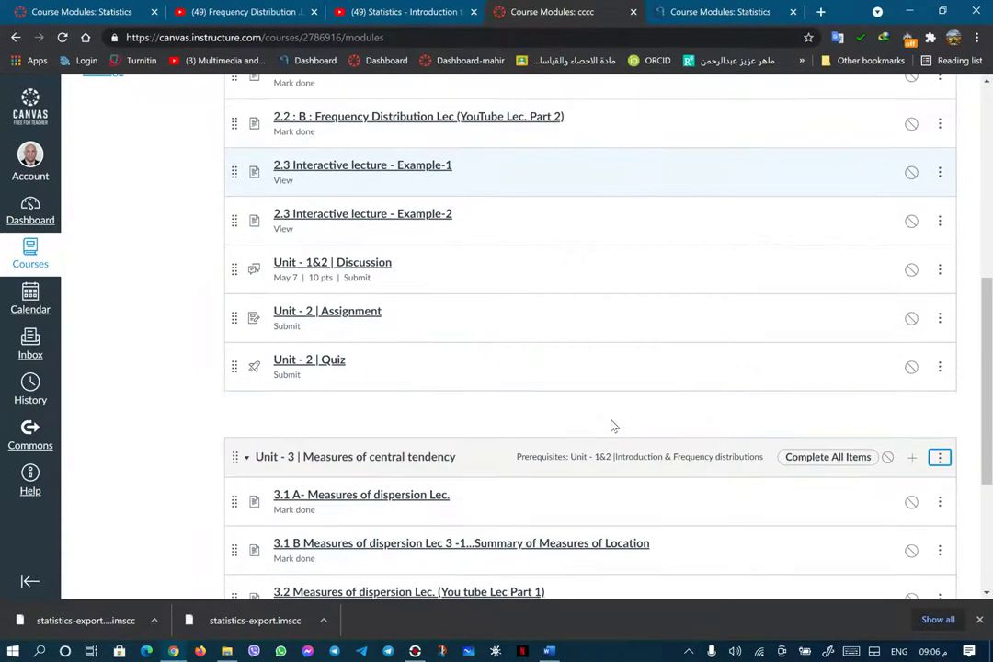
{"action": "scroll", "coordinate": [611, 425], "scroll_direction": "up", "scroll_amount": 6}
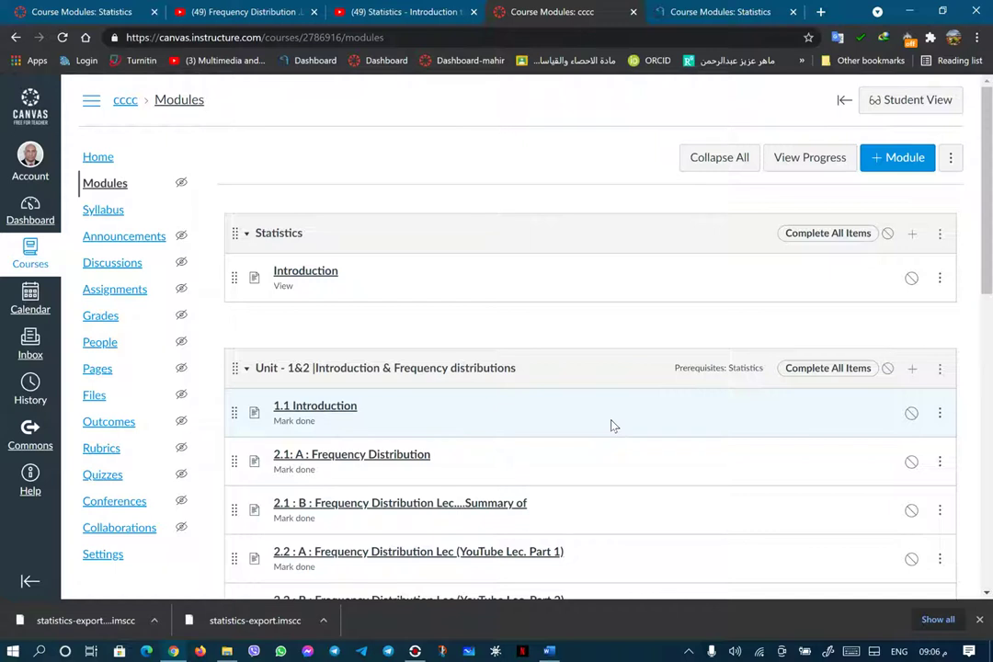
{"action": "scroll", "coordinate": [623, 388], "scroll_direction": "down", "scroll_amount": 2}
{"action": "scroll", "coordinate": [621, 388], "scroll_direction": "up", "scroll_amount": 3}
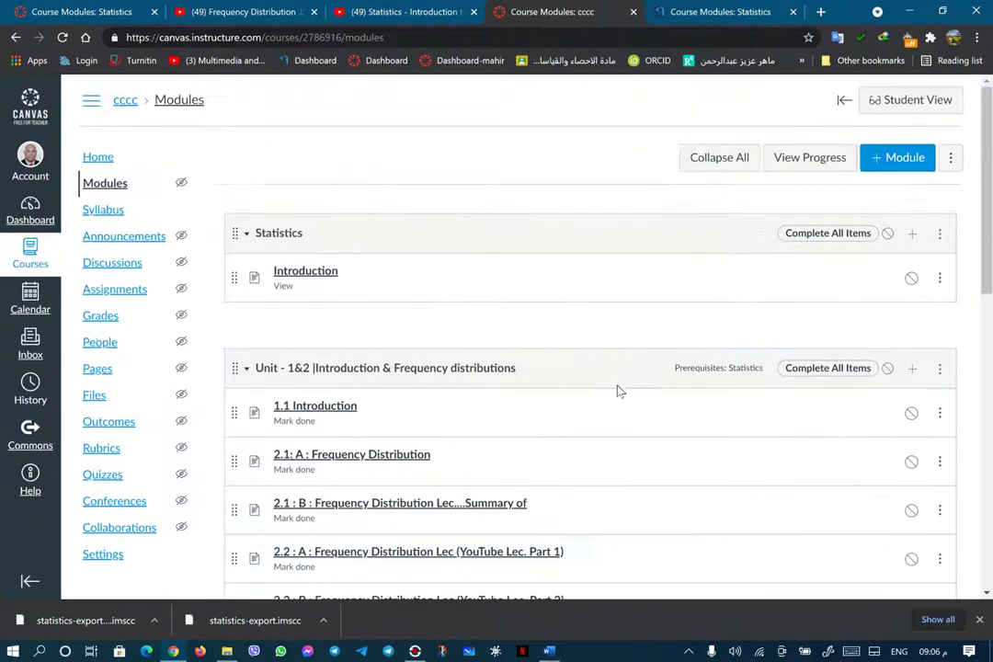
{"action": "left_click", "coordinate": [915, 105]}
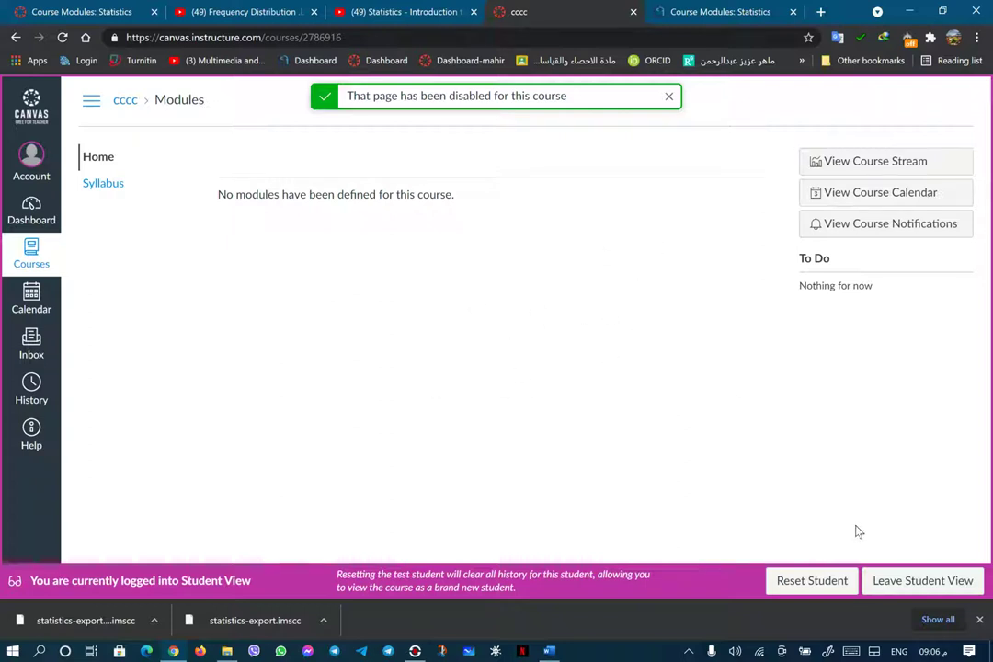
{"action": "left_click", "coordinate": [904, 587]}
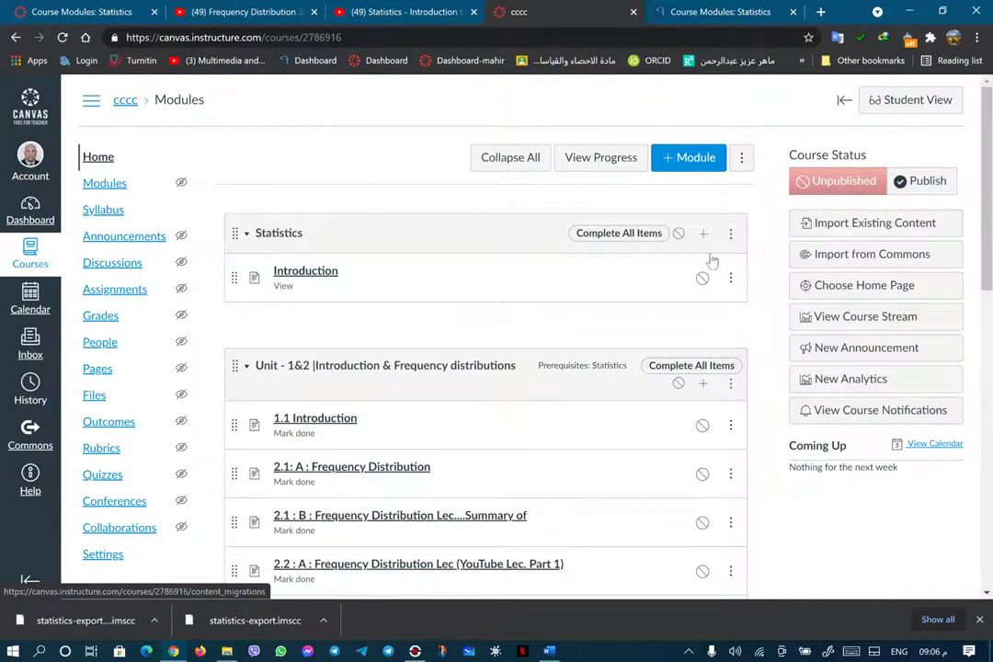
- Publish the Statistics module, check it in Student View and return to the teacher view
{"action": "left_click", "coordinate": [678, 235]}
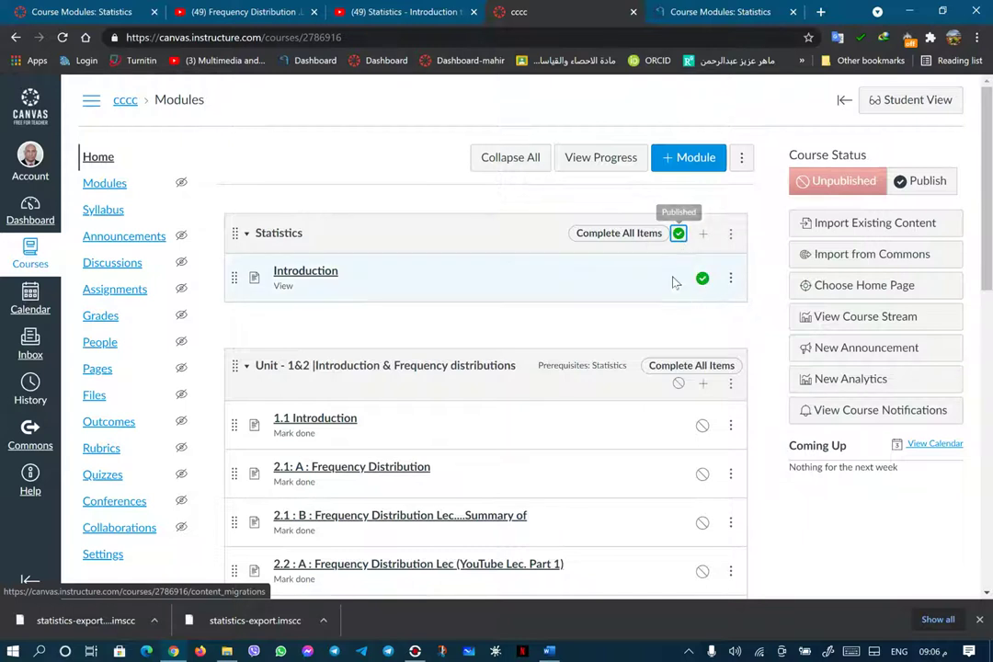
{"action": "left_click", "coordinate": [907, 103]}
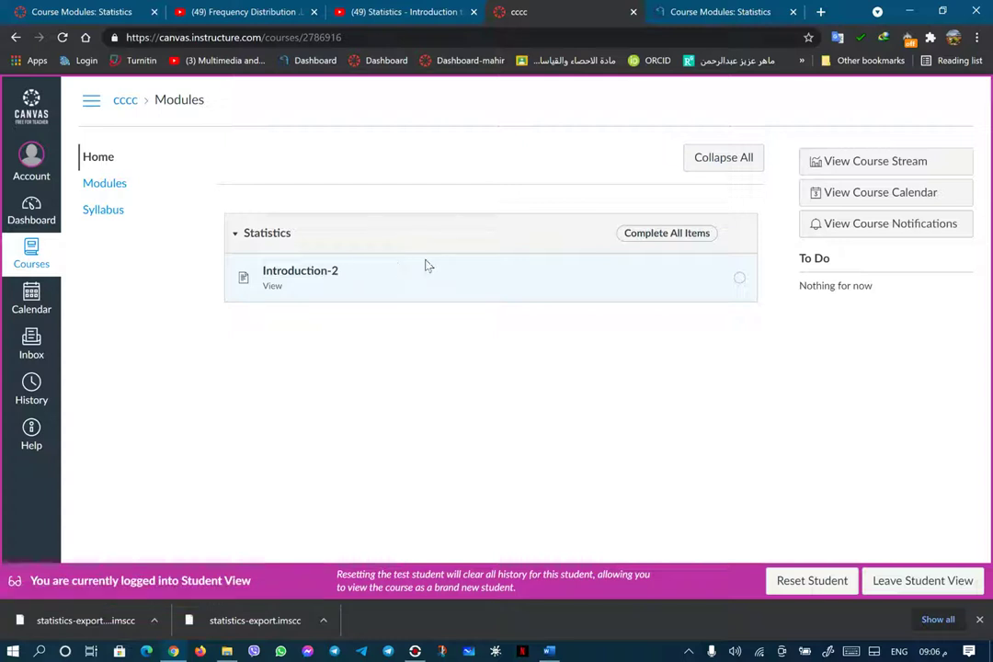
{"action": "left_click", "coordinate": [901, 582]}
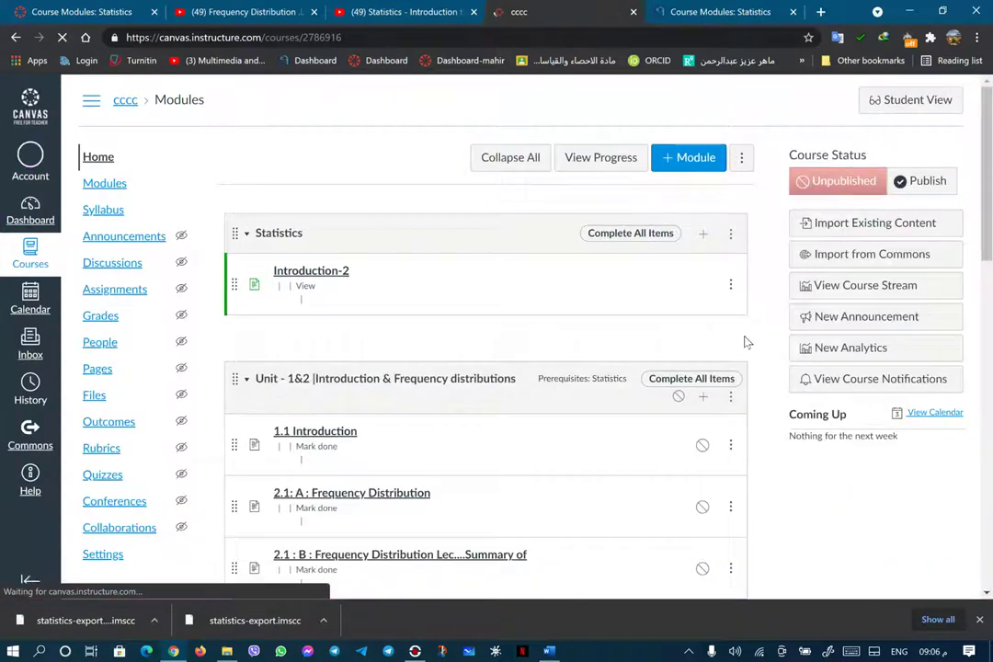
- Publish the Unit - 1&2 | Introduction & Frequency distributions module and inspect its items in Student View
{"action": "left_click", "coordinate": [678, 387]}
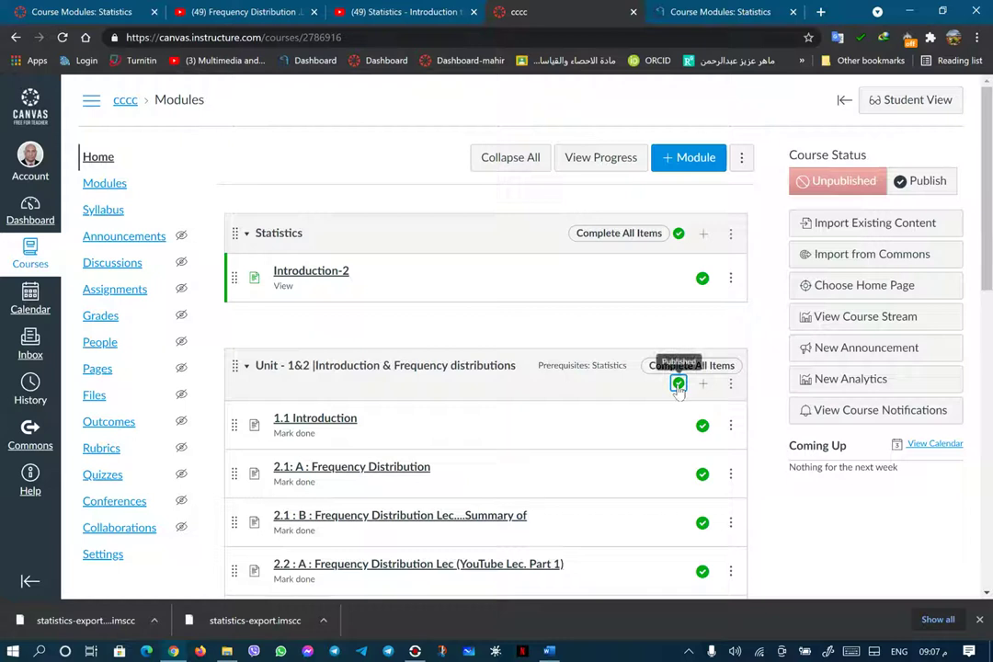
{"action": "left_click", "coordinate": [894, 103]}
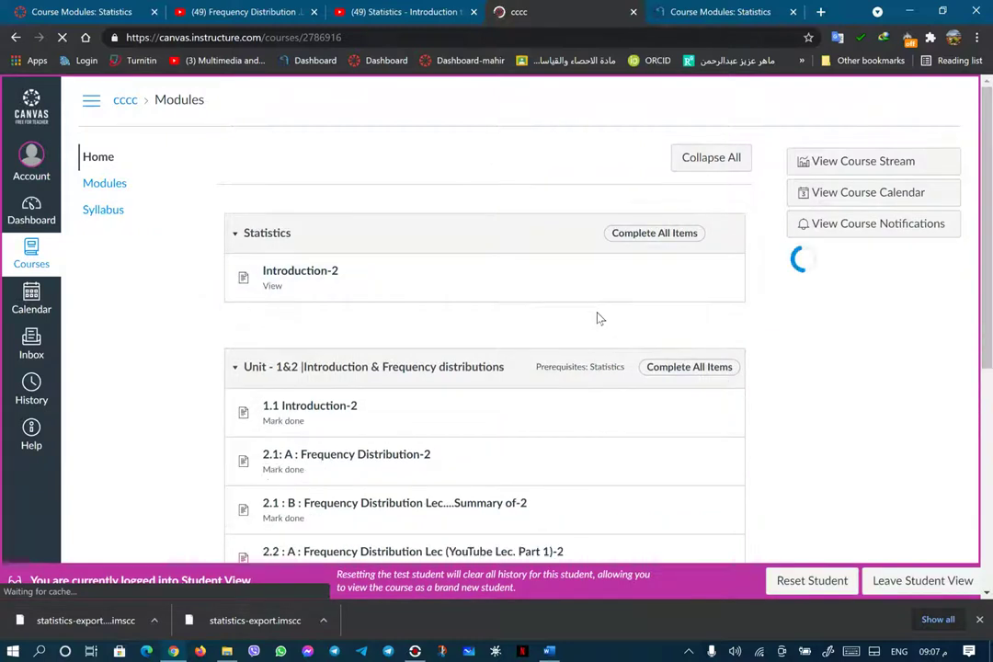
{"action": "scroll", "coordinate": [588, 327], "scroll_direction": "down", "scroll_amount": 5}
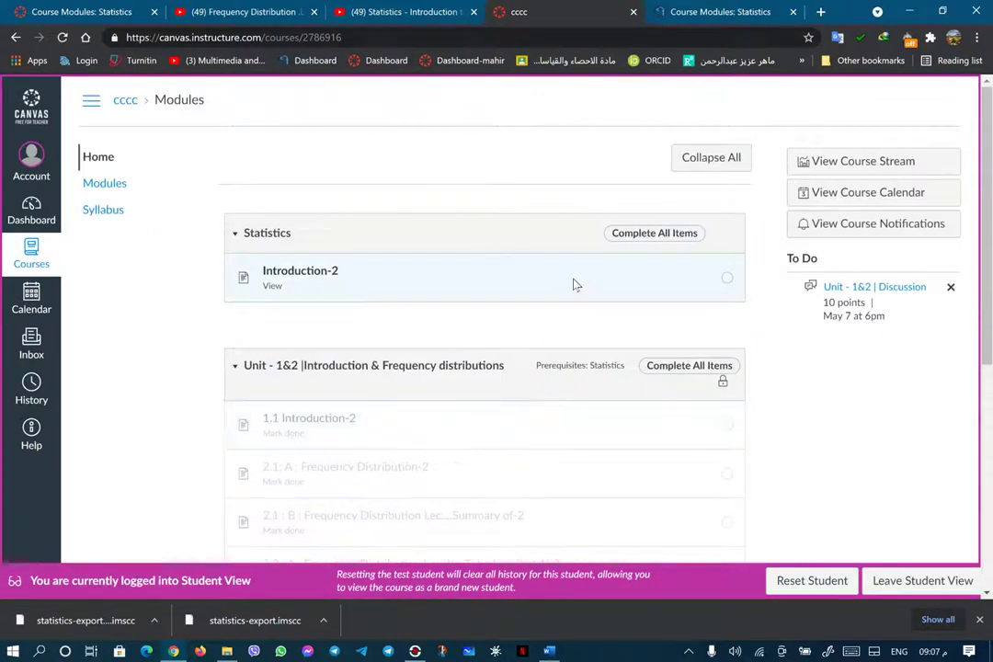
{"action": "scroll", "coordinate": [573, 294], "scroll_direction": "down", "scroll_amount": 5}
{"action": "scroll", "coordinate": [570, 311], "scroll_direction": "up", "scroll_amount": 5}
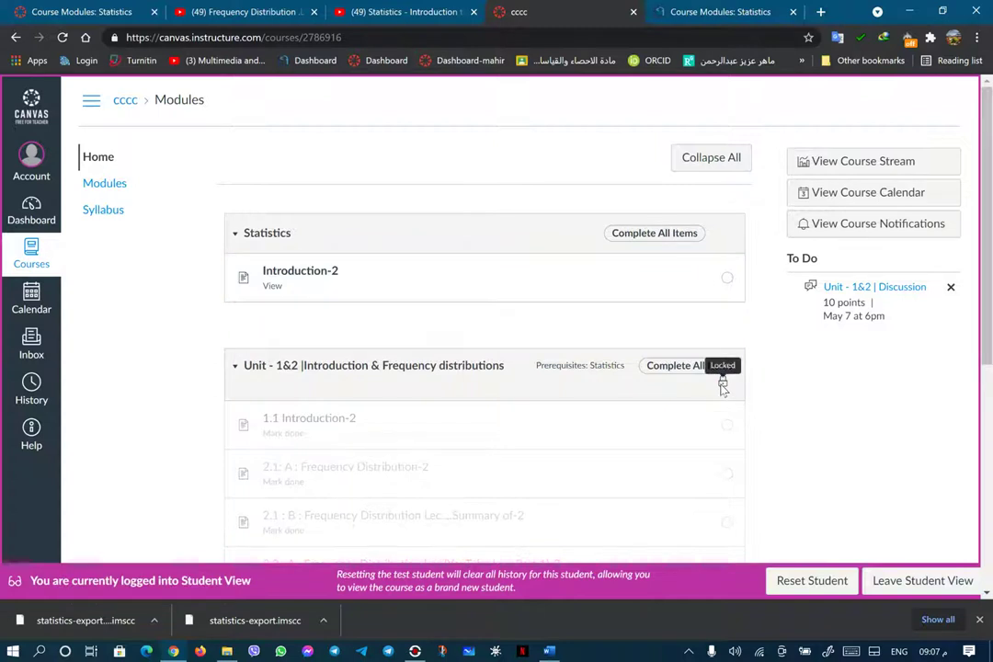
- As the test student, open Introduction-2, advance through the following pages to 2.1 : B and return to the course home
{"action": "left_click", "coordinate": [314, 276]}
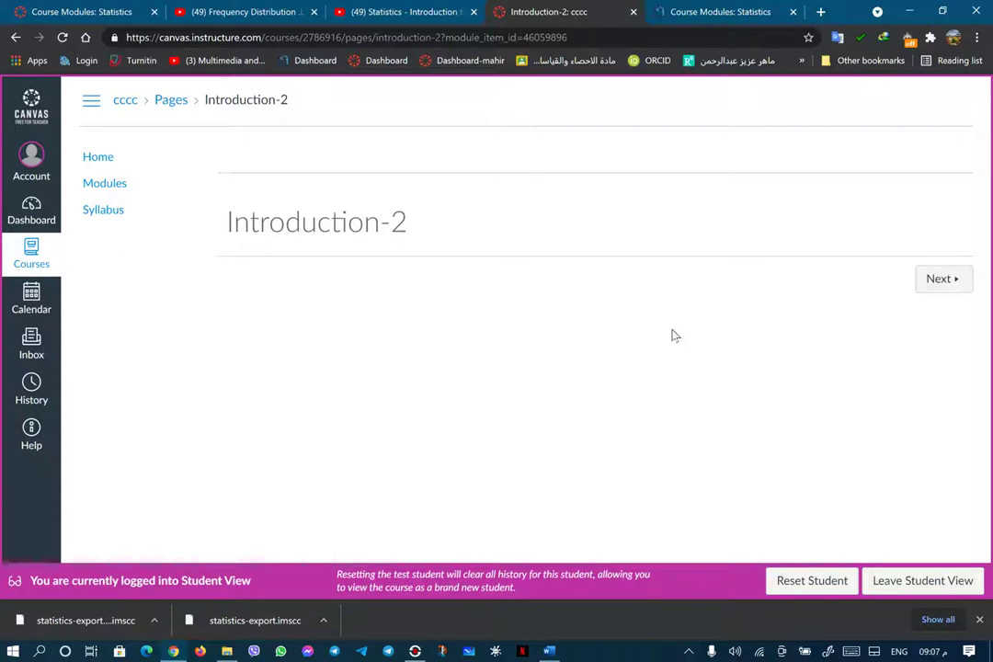
{"action": "left_click", "coordinate": [946, 286]}
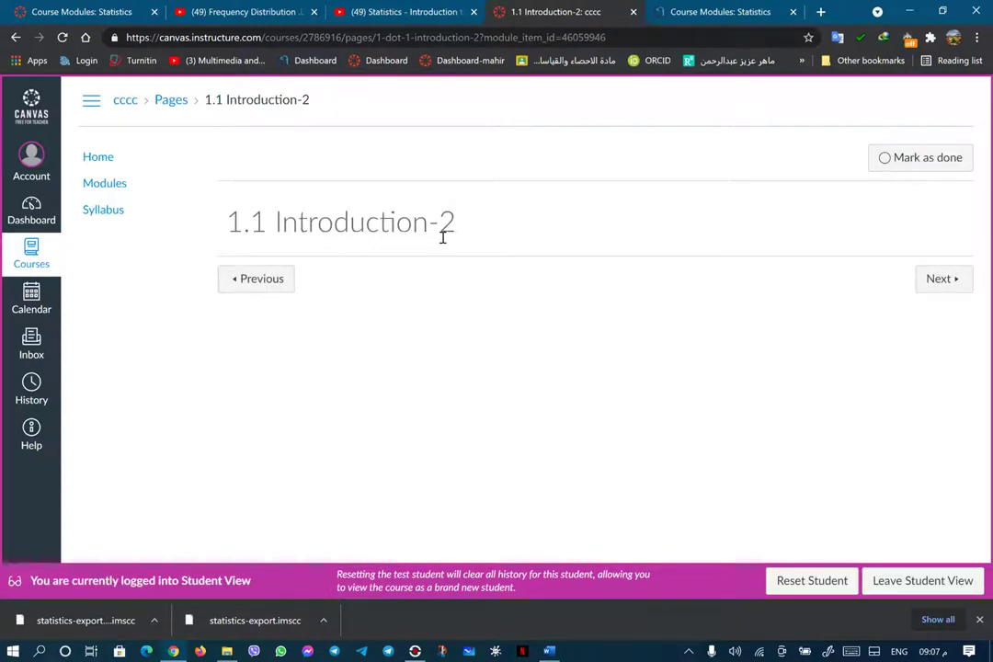
{"action": "left_click", "coordinate": [950, 286]}
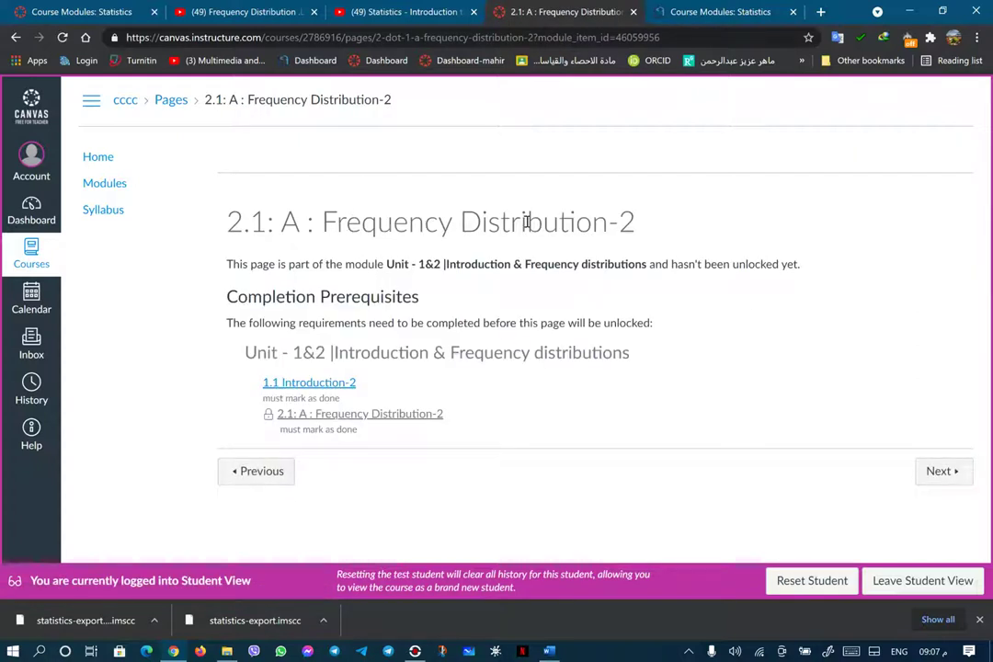
{"action": "mouse_move", "coordinate": [588, 226]}
{"action": "left_click", "coordinate": [947, 480]}
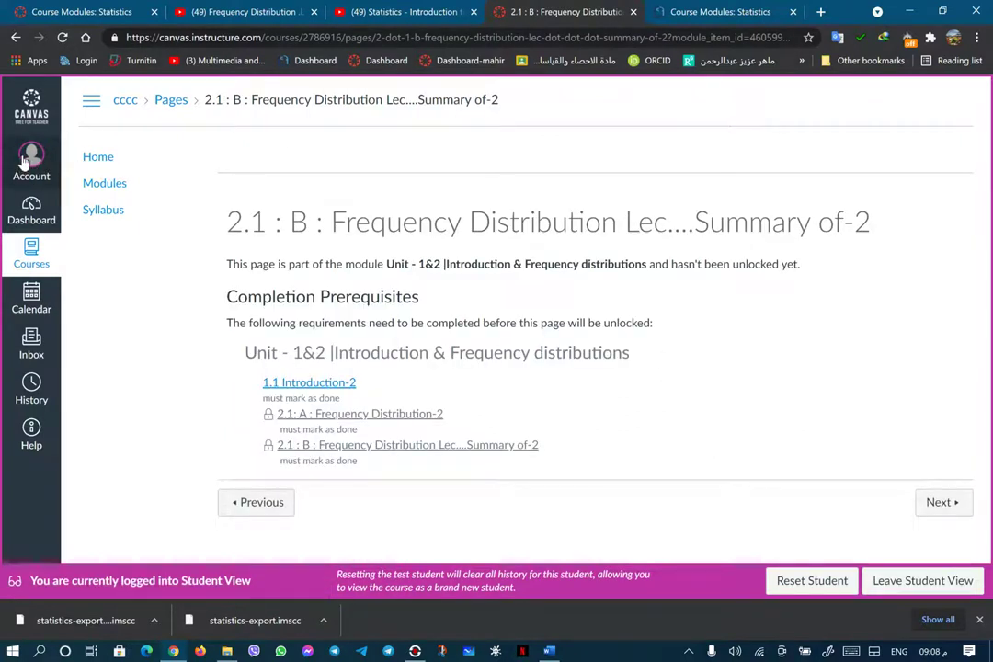
{"action": "left_click", "coordinate": [90, 159]}
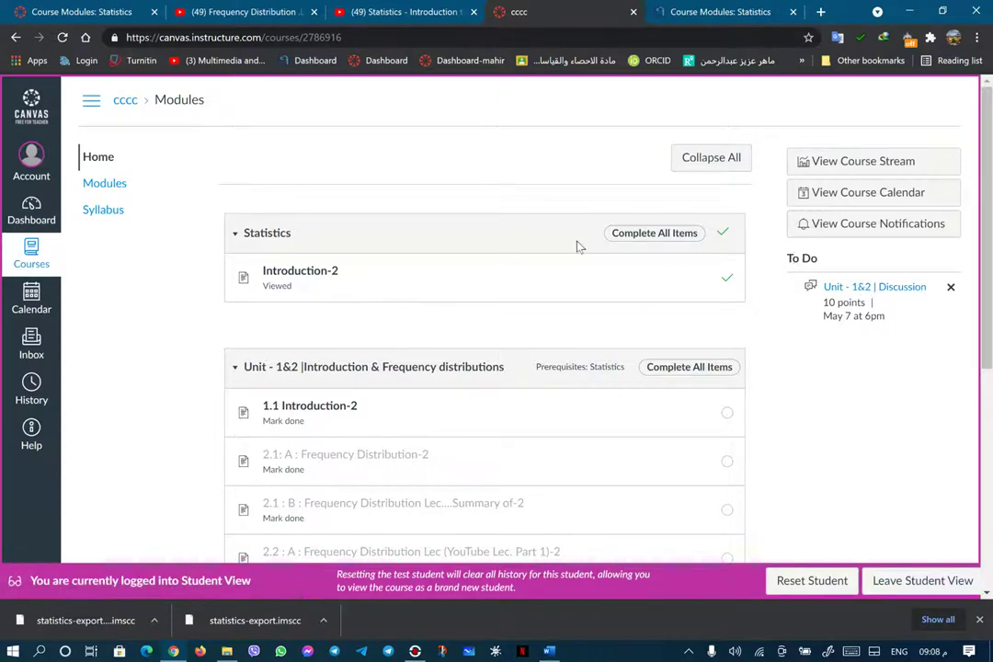
- Open the course's Modules page as the test student and review item completion and locking in the Statistics and Unit - 1&2 modules
{"action": "left_click", "coordinate": [103, 186]}
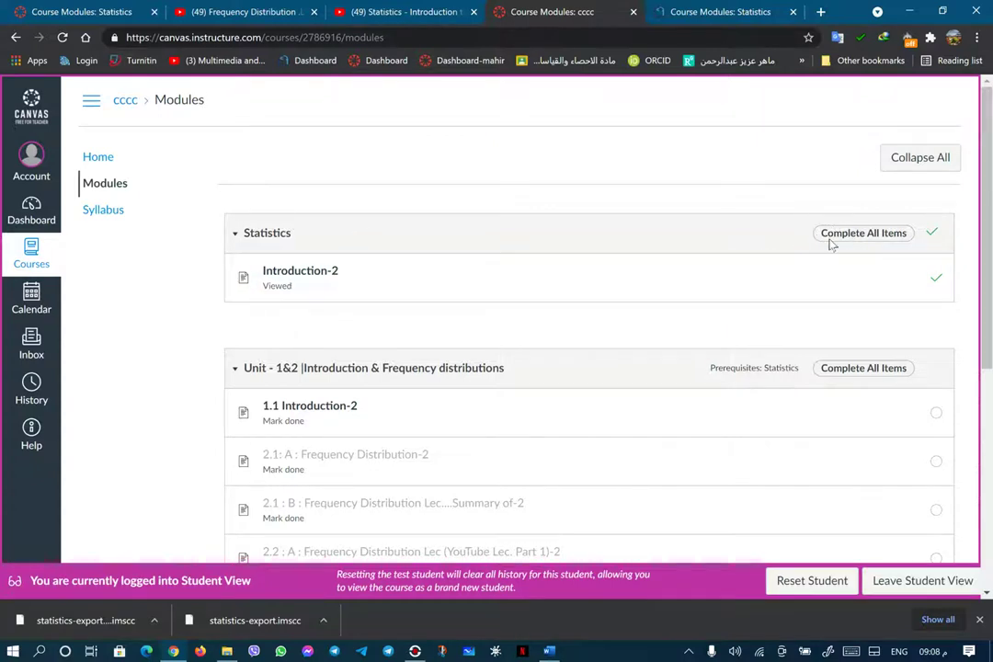
{"action": "scroll", "coordinate": [680, 430], "scroll_direction": "down", "scroll_amount": 3}
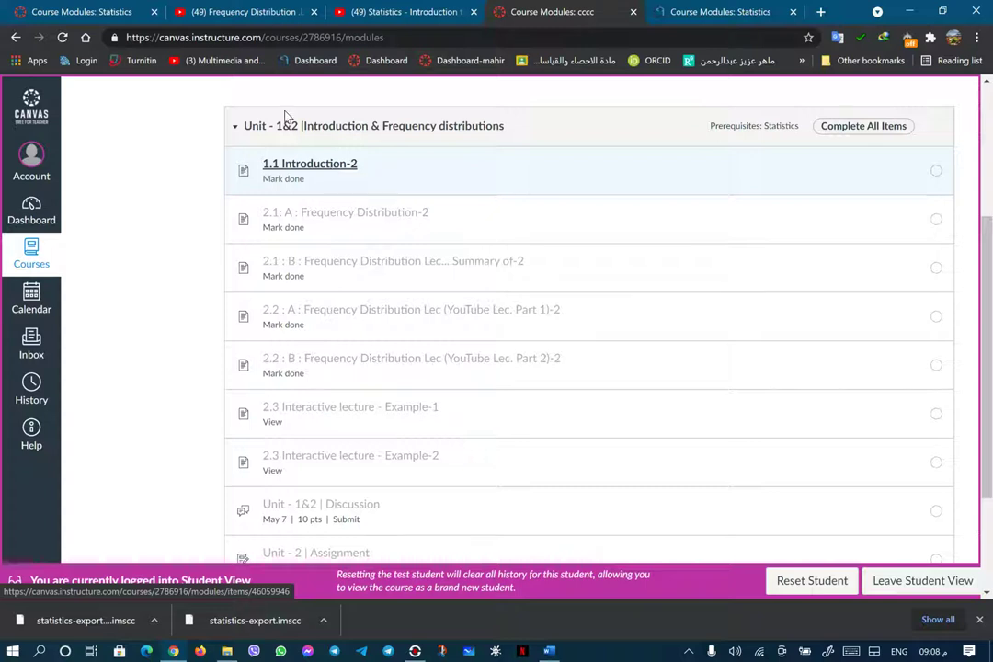
{"action": "scroll", "coordinate": [784, 531], "scroll_direction": "up", "scroll_amount": 3}
{"action": "scroll", "coordinate": [782, 534], "scroll_direction": "down", "scroll_amount": 3}
{"action": "scroll", "coordinate": [782, 534], "scroll_direction": "up", "scroll_amount": 3}
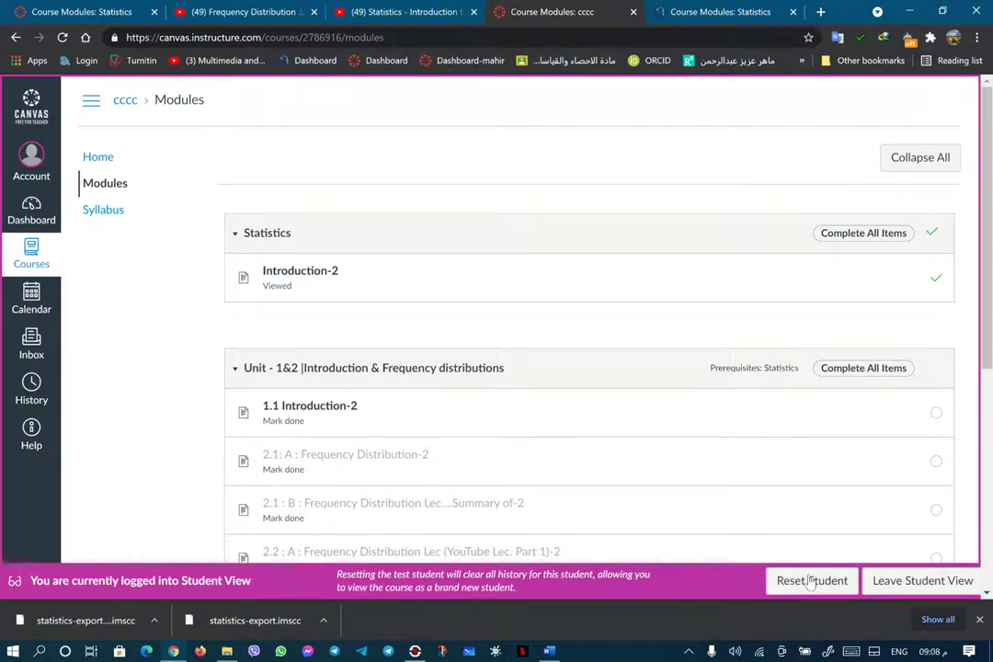
- Reset the test student to clear its course history and leave Student View
{"action": "left_click", "coordinate": [810, 581]}
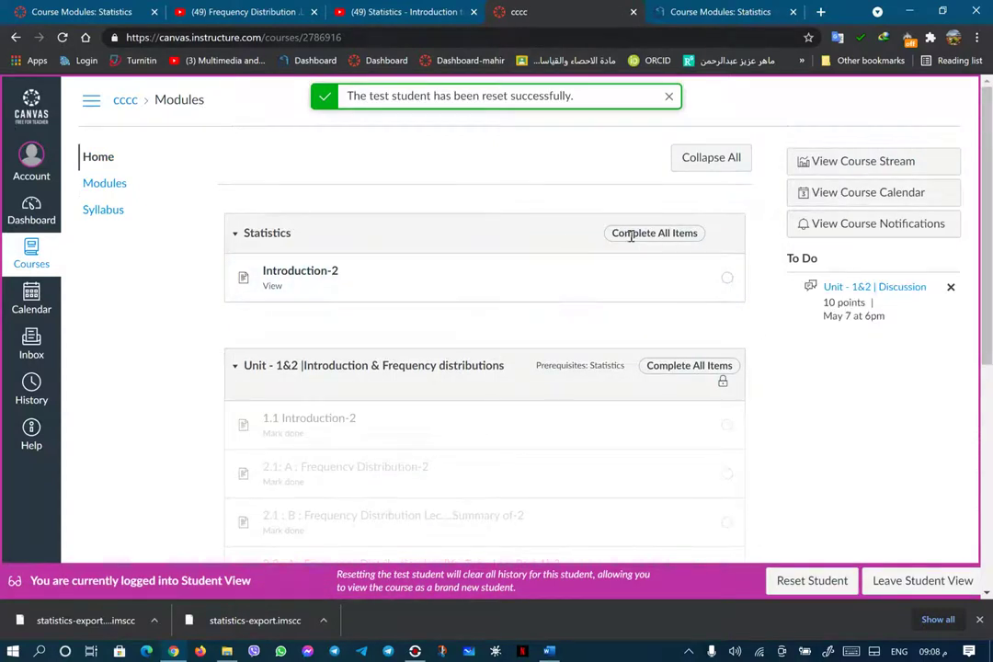
{"action": "left_click", "coordinate": [938, 579]}
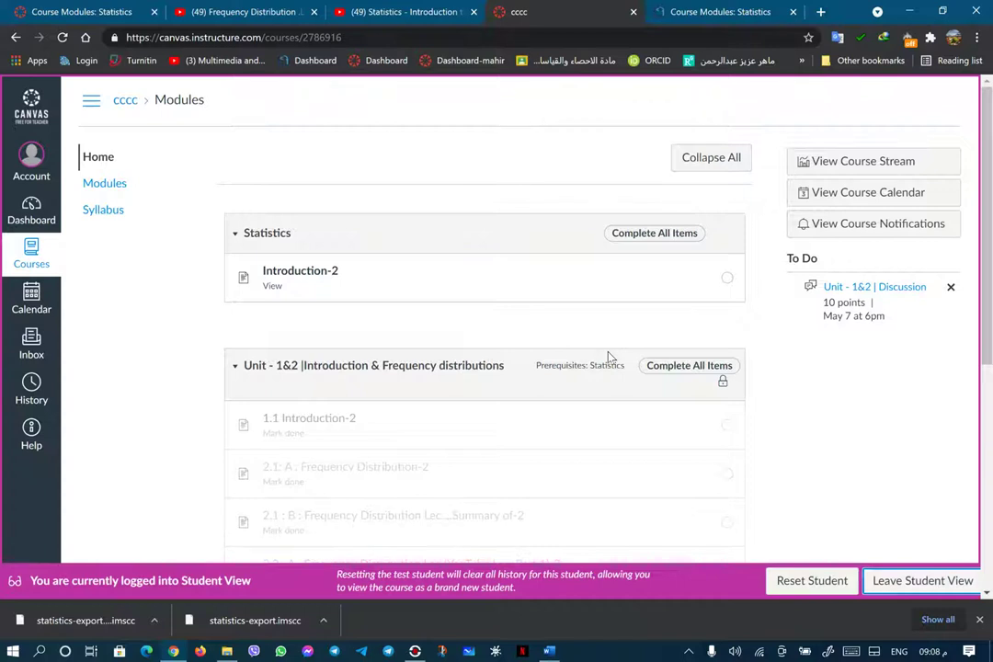
{"action": "left_click", "coordinate": [918, 581]}
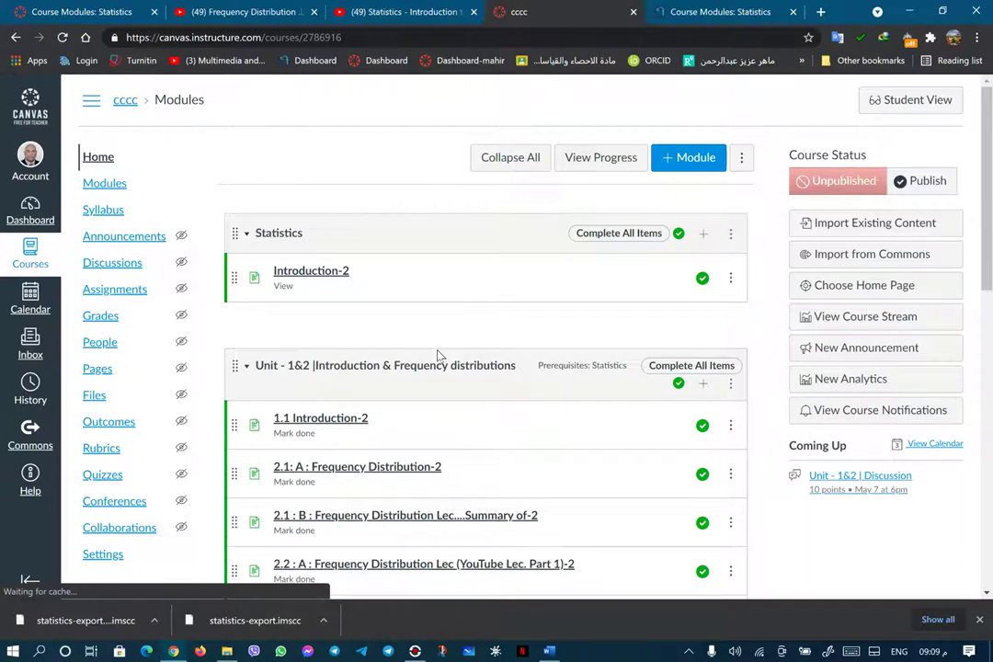
- Examine the items, requirements, prerequisites and publish status of the Unit - 1&2 and Unit - 3 | Measures of central tendency modules as teacher
{"action": "scroll", "coordinate": [437, 355], "scroll_direction": "down", "scroll_amount": 5}
{"action": "scroll", "coordinate": [437, 355], "scroll_direction": "down", "scroll_amount": 3}
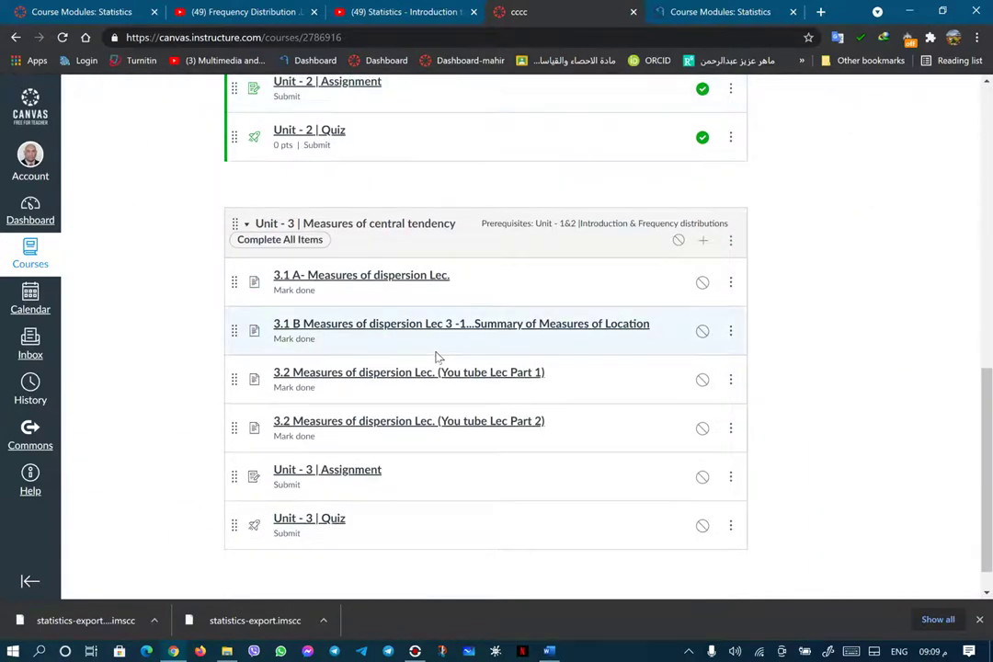
{"action": "scroll", "coordinate": [437, 355], "scroll_direction": "up", "scroll_amount": 8}
{"action": "scroll", "coordinate": [441, 339], "scroll_direction": "down", "scroll_amount": 8}
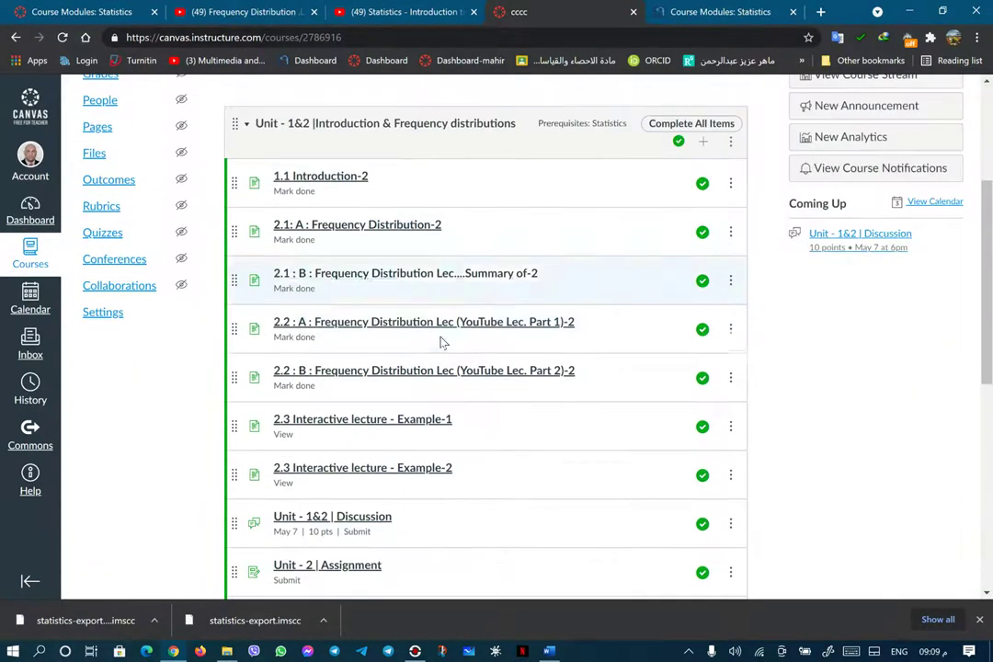
{"action": "scroll", "coordinate": [441, 342], "scroll_direction": "up", "scroll_amount": 3}
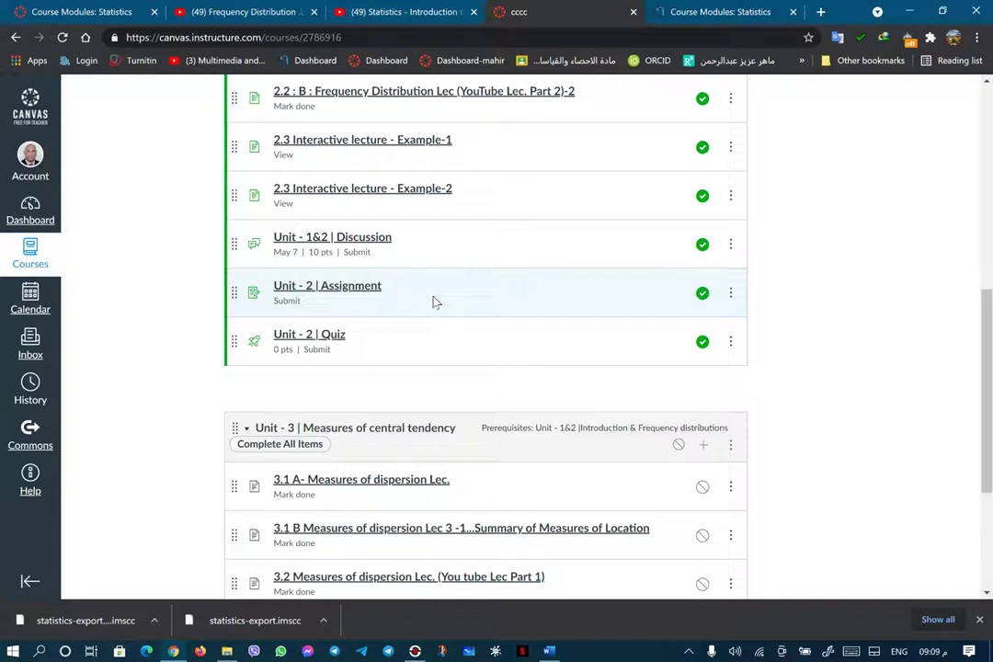
{"action": "scroll", "coordinate": [438, 323], "scroll_direction": "down", "scroll_amount": 3}
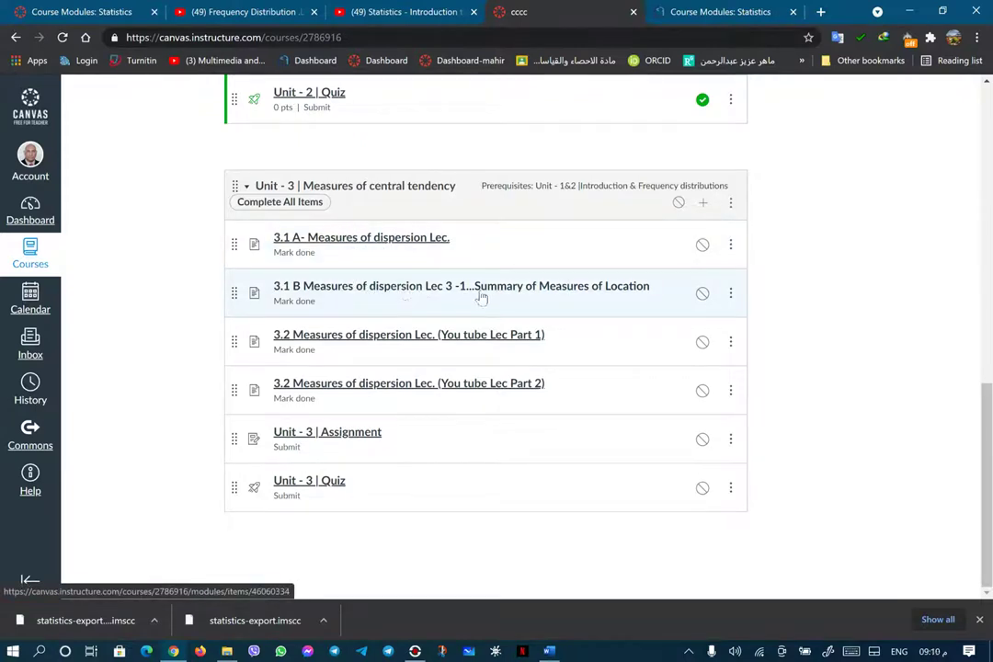
{"action": "mouse_move", "coordinate": [453, 342]}
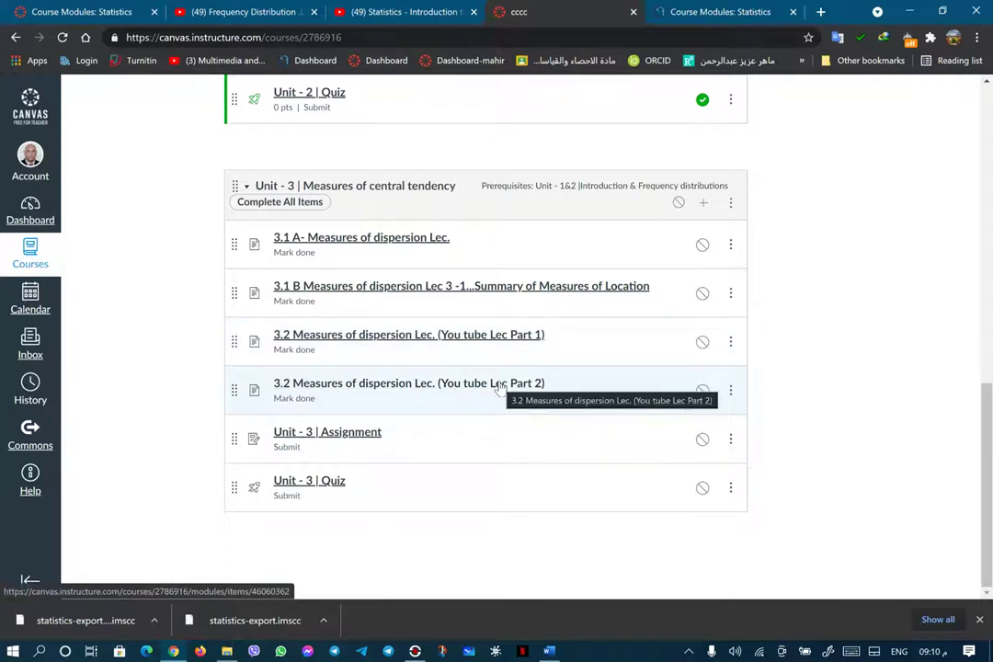
{"action": "mouse_move", "coordinate": [360, 439]}
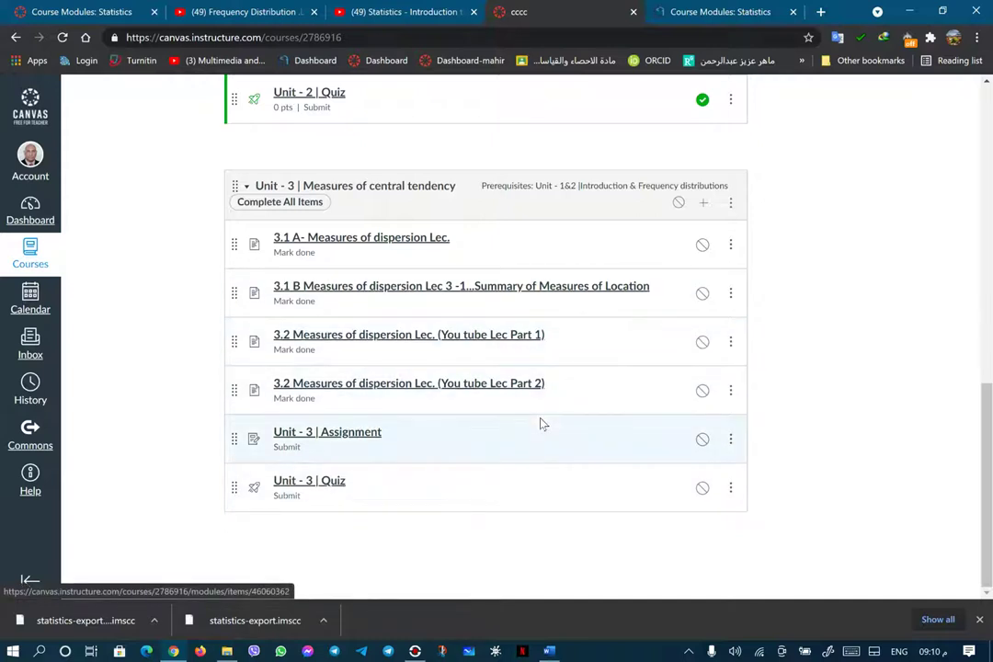
{"action": "left_click", "coordinate": [416, 652]}
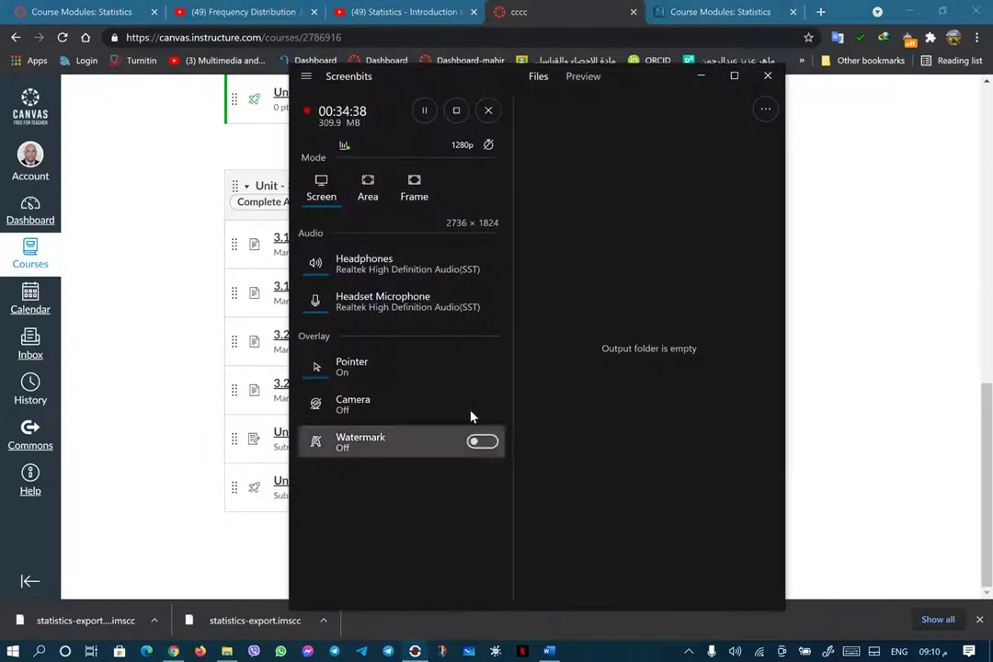